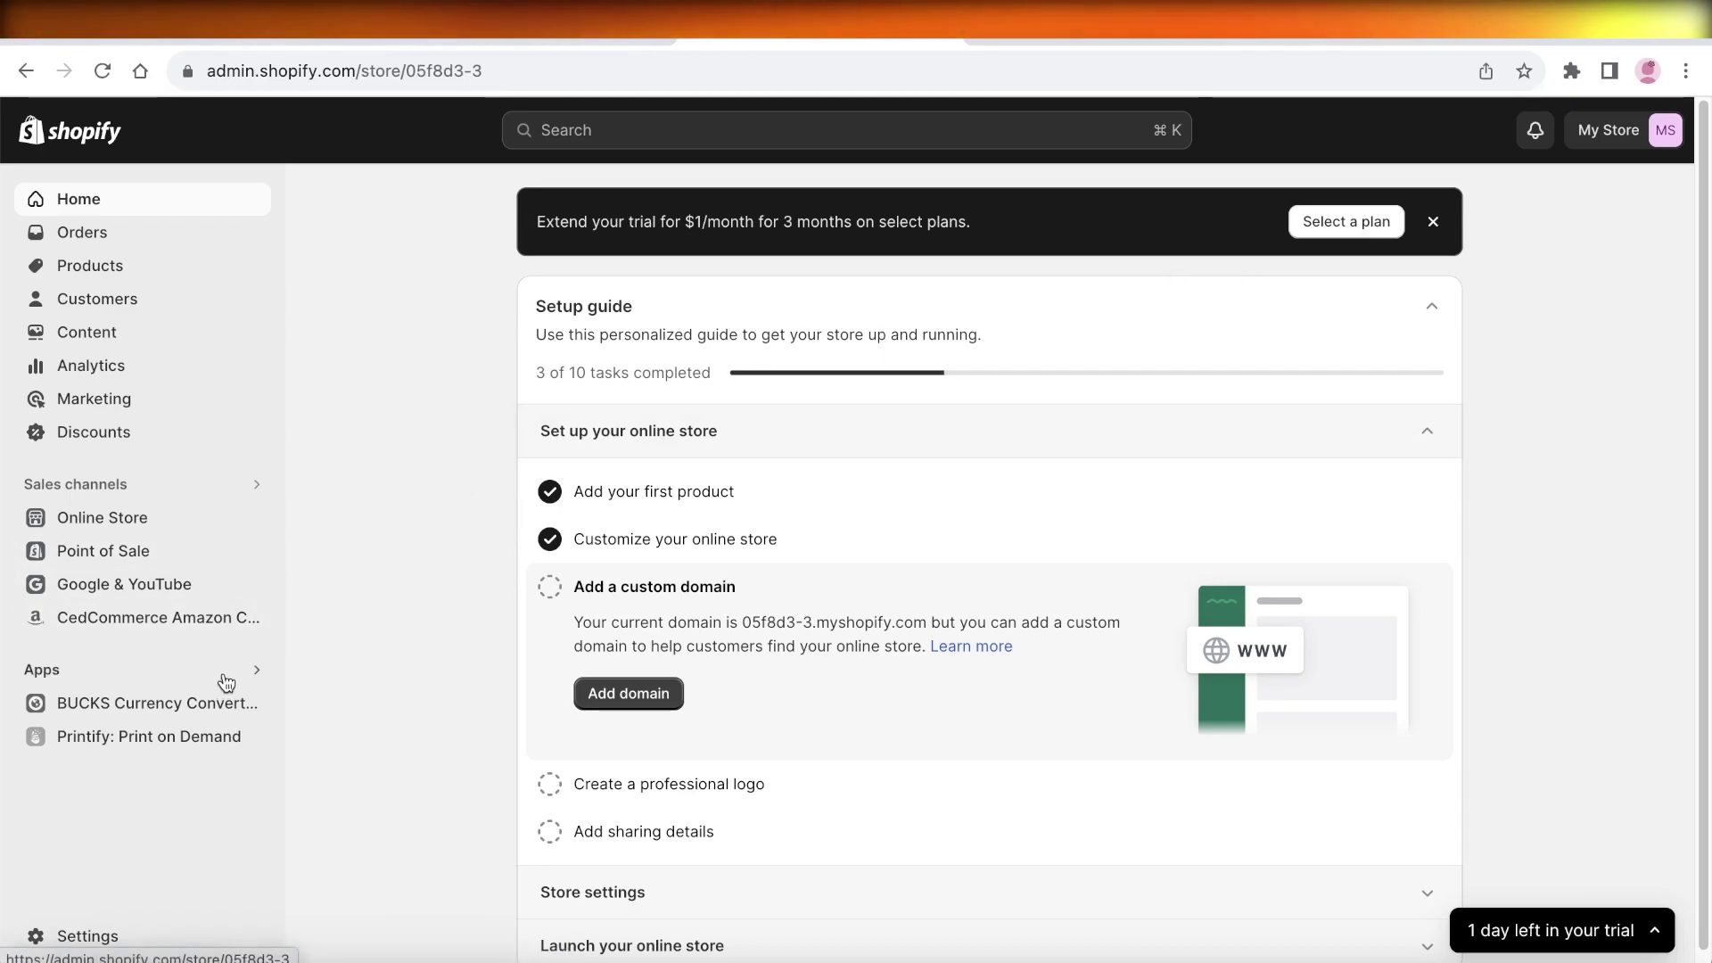
# - Preview the live storefront
pyautogui.click(256, 517)
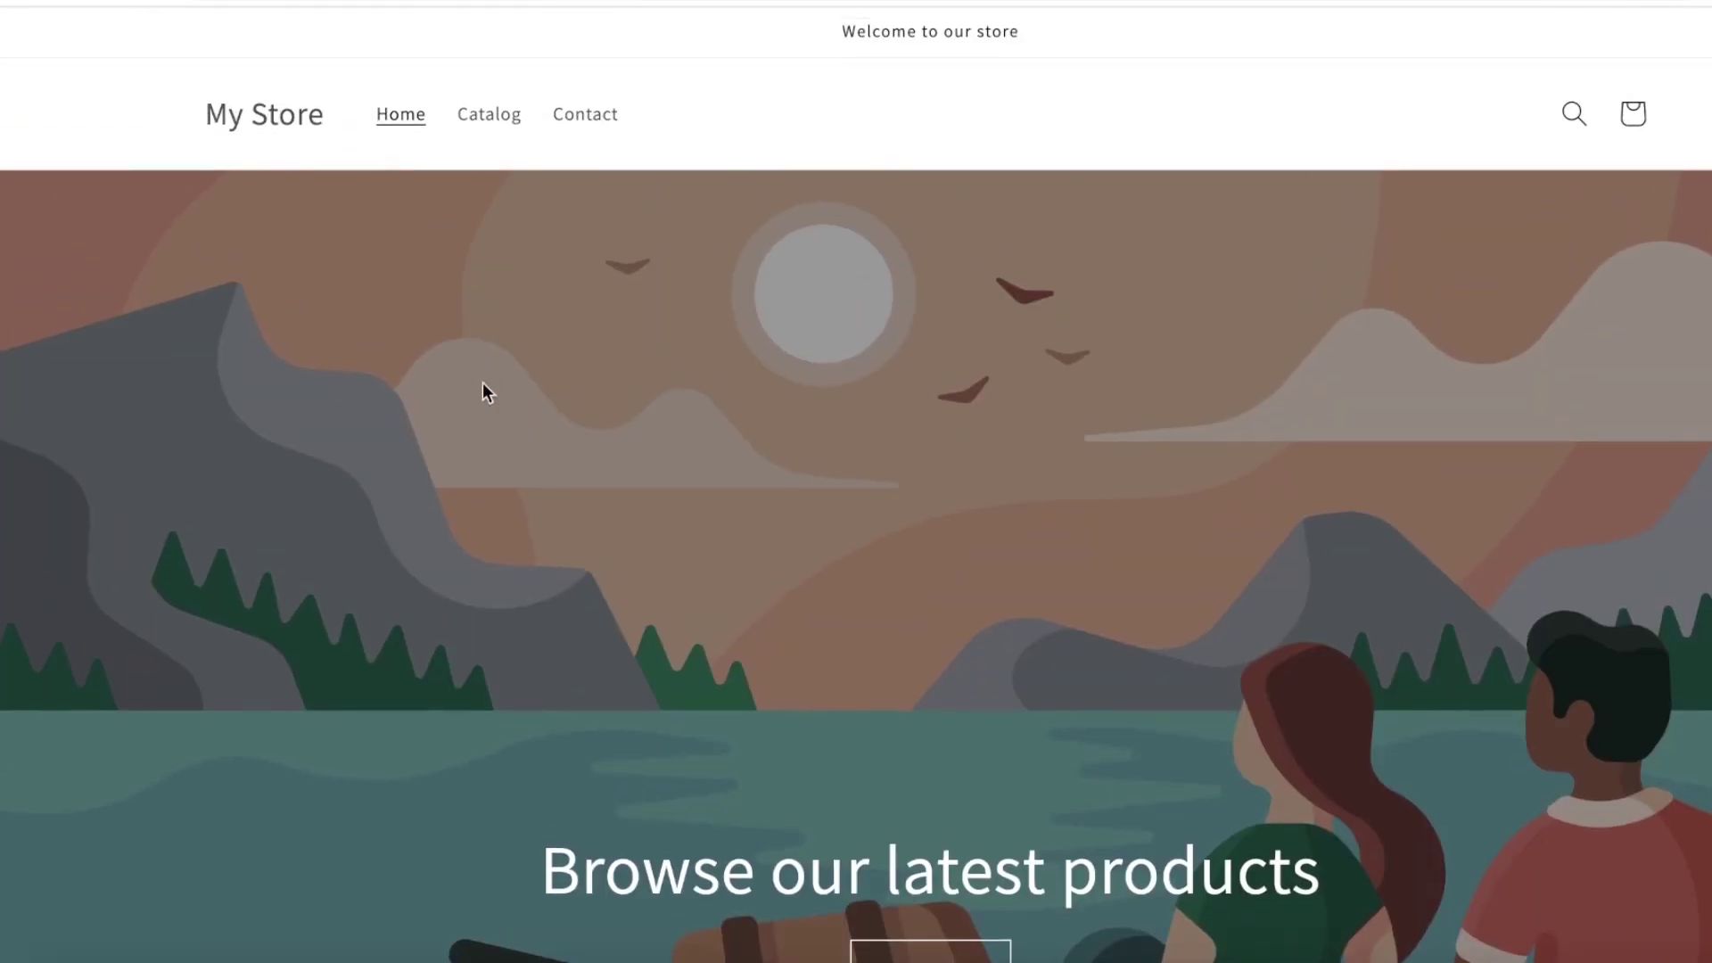
pyautogui.scroll(-10, 1004, 371)
pyautogui.scroll(10, 1002, 387)
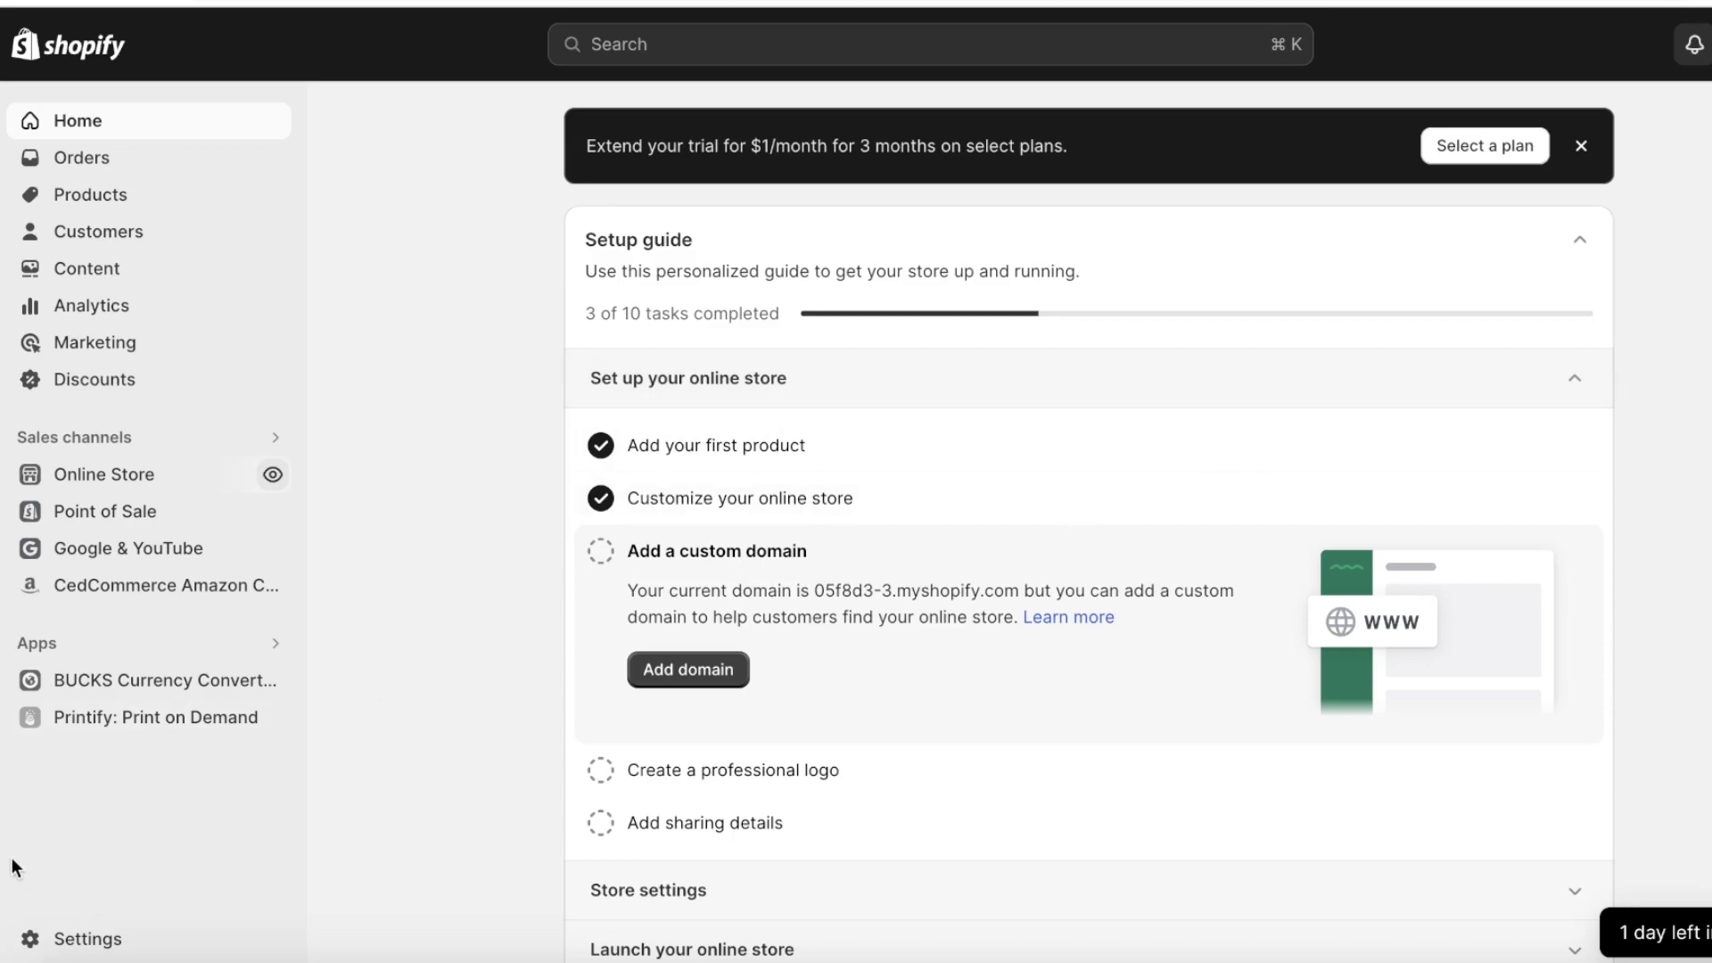
# - Search the Shopify App Store for 'popup' via Settings > Apps and sales channels
pyautogui.click(57, 941)
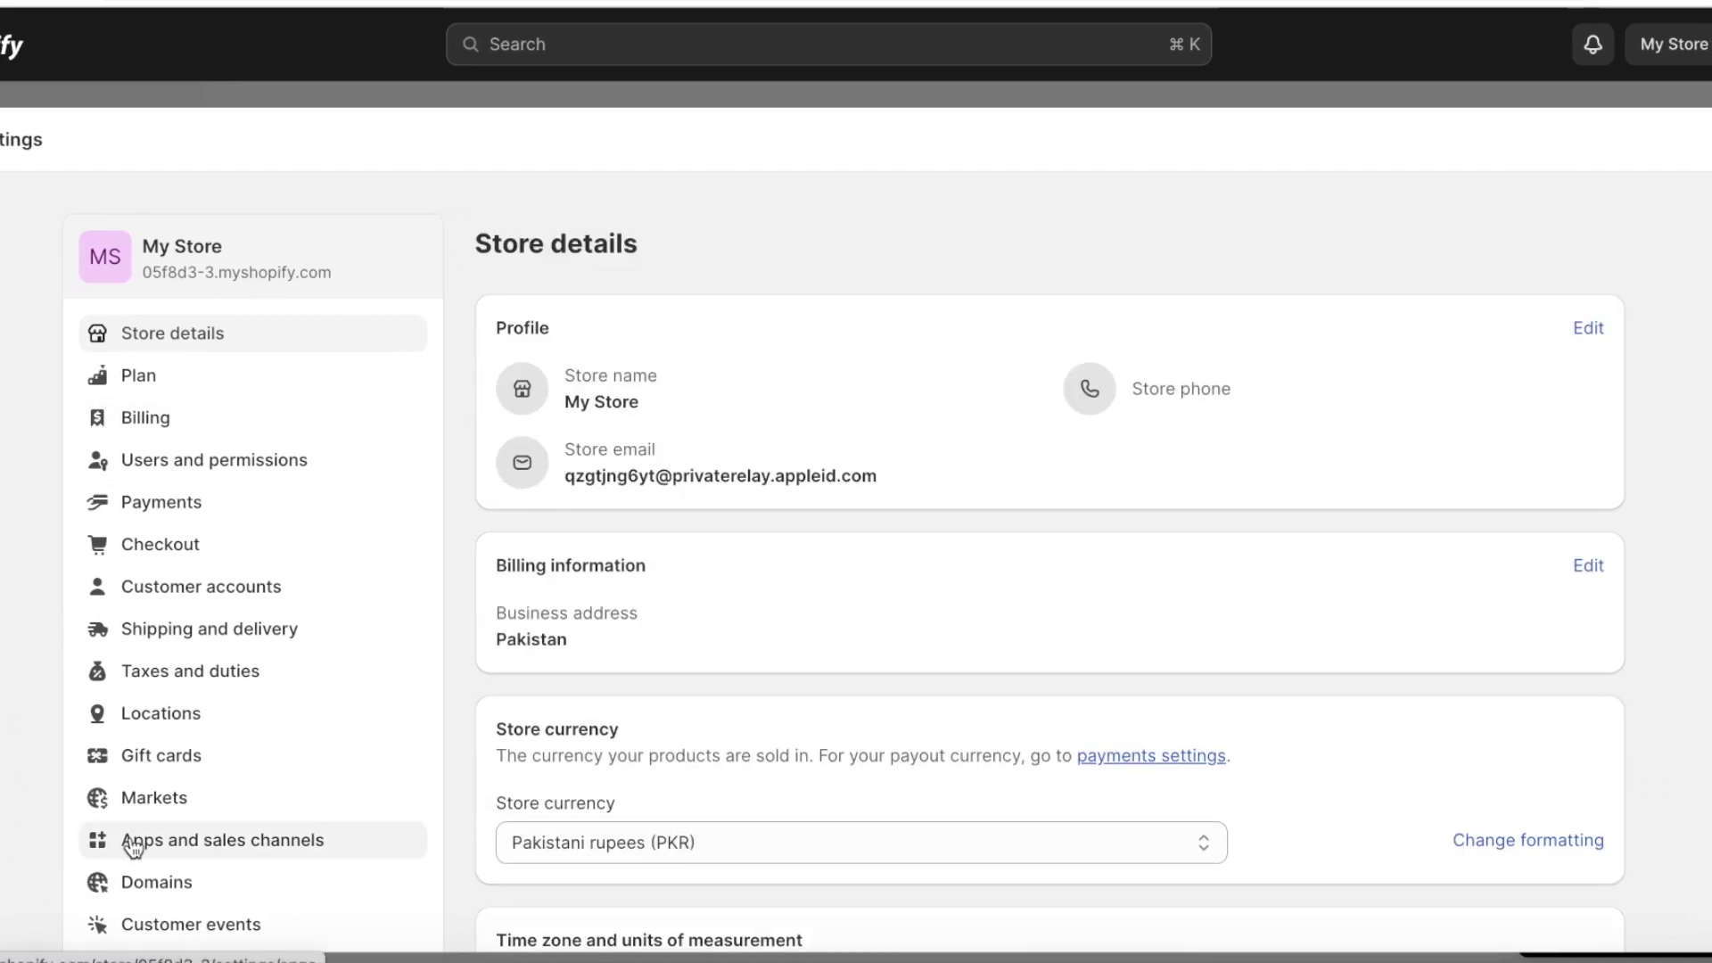
pyautogui.click(134, 844)
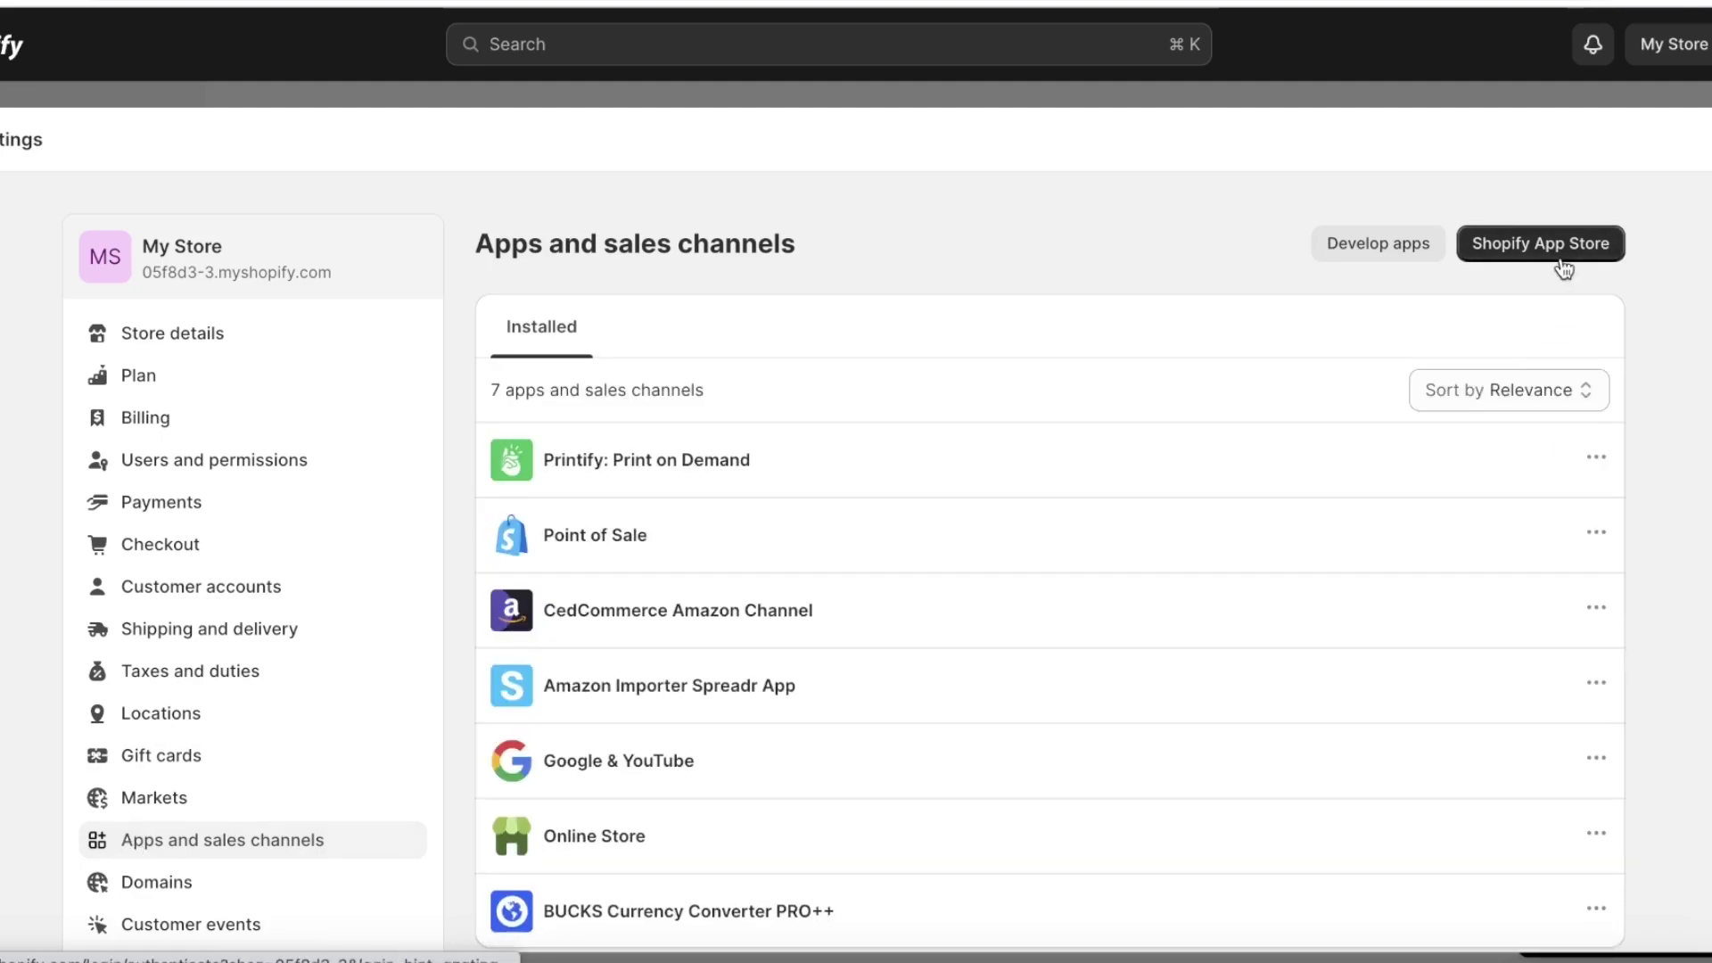
pyautogui.click(1560, 254)
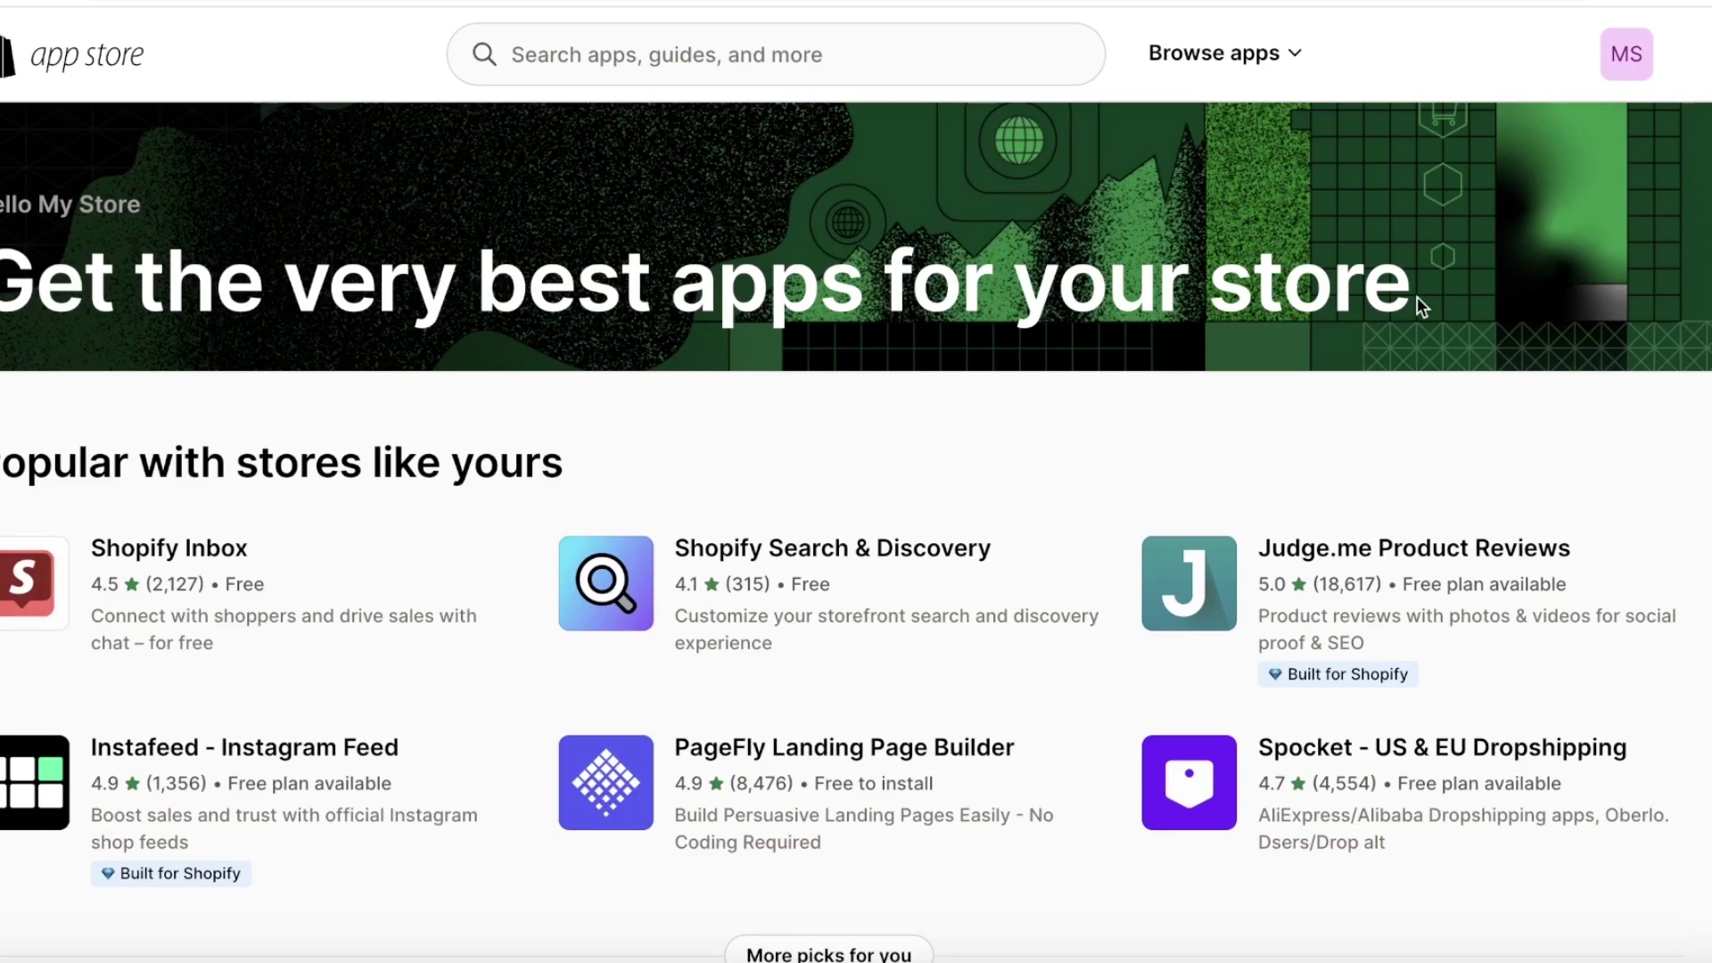
pyautogui.click(763, 67)
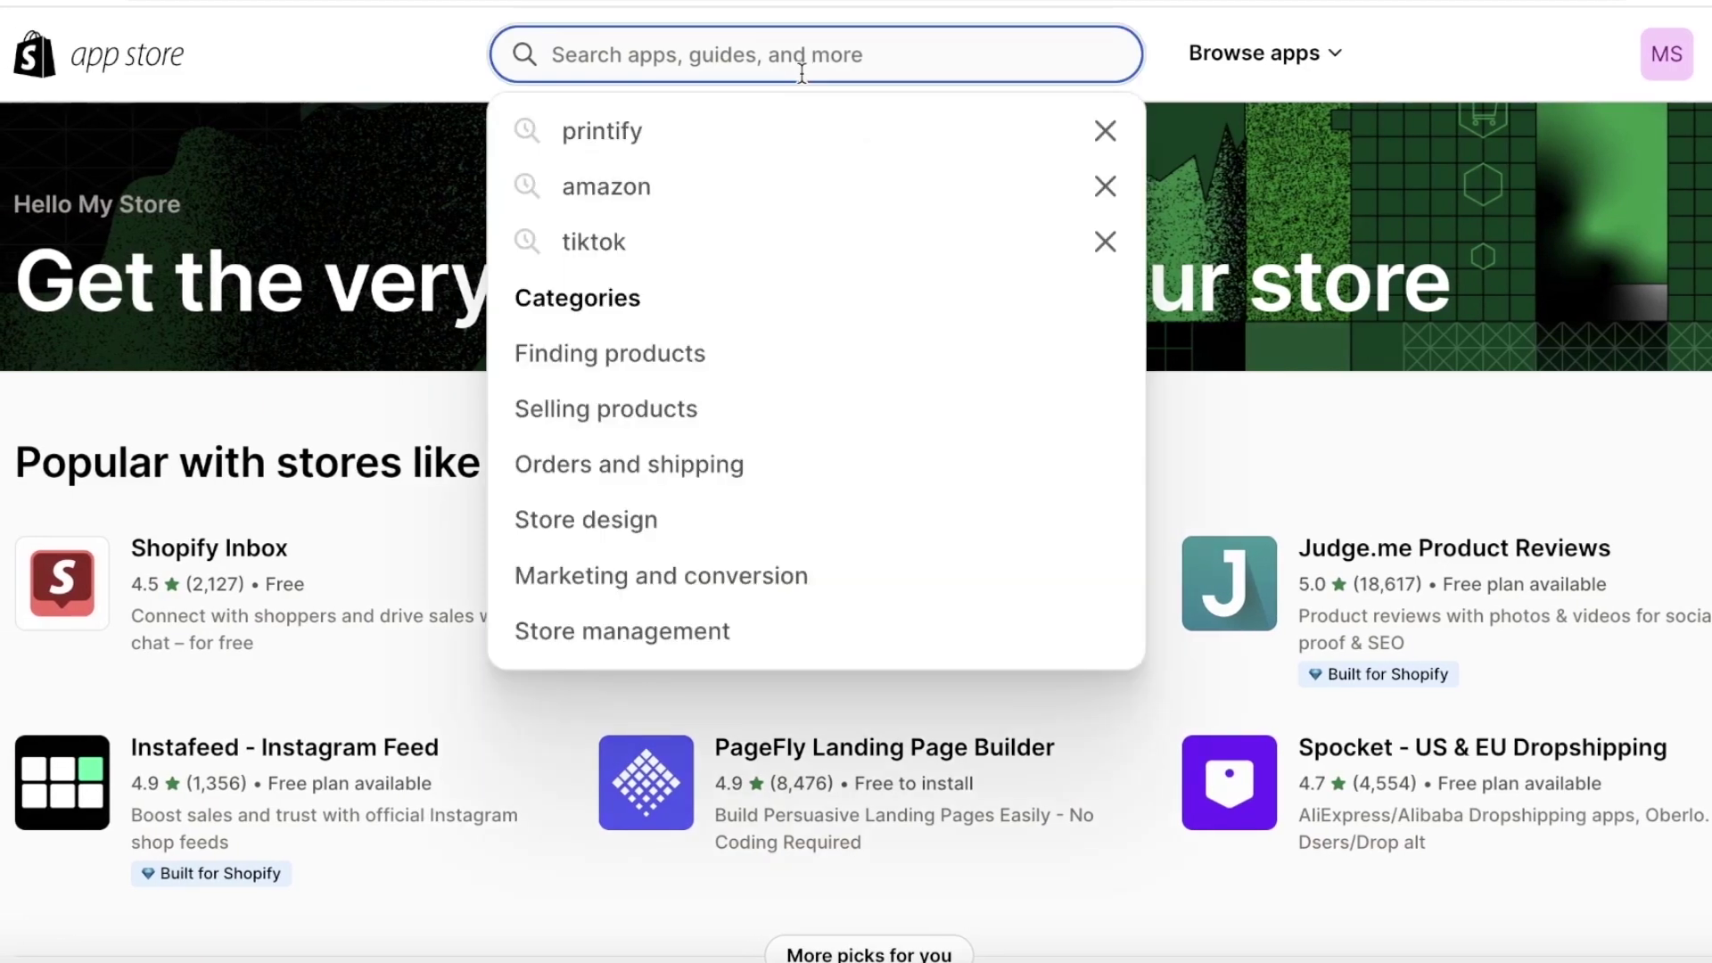
pyautogui.write('popup')
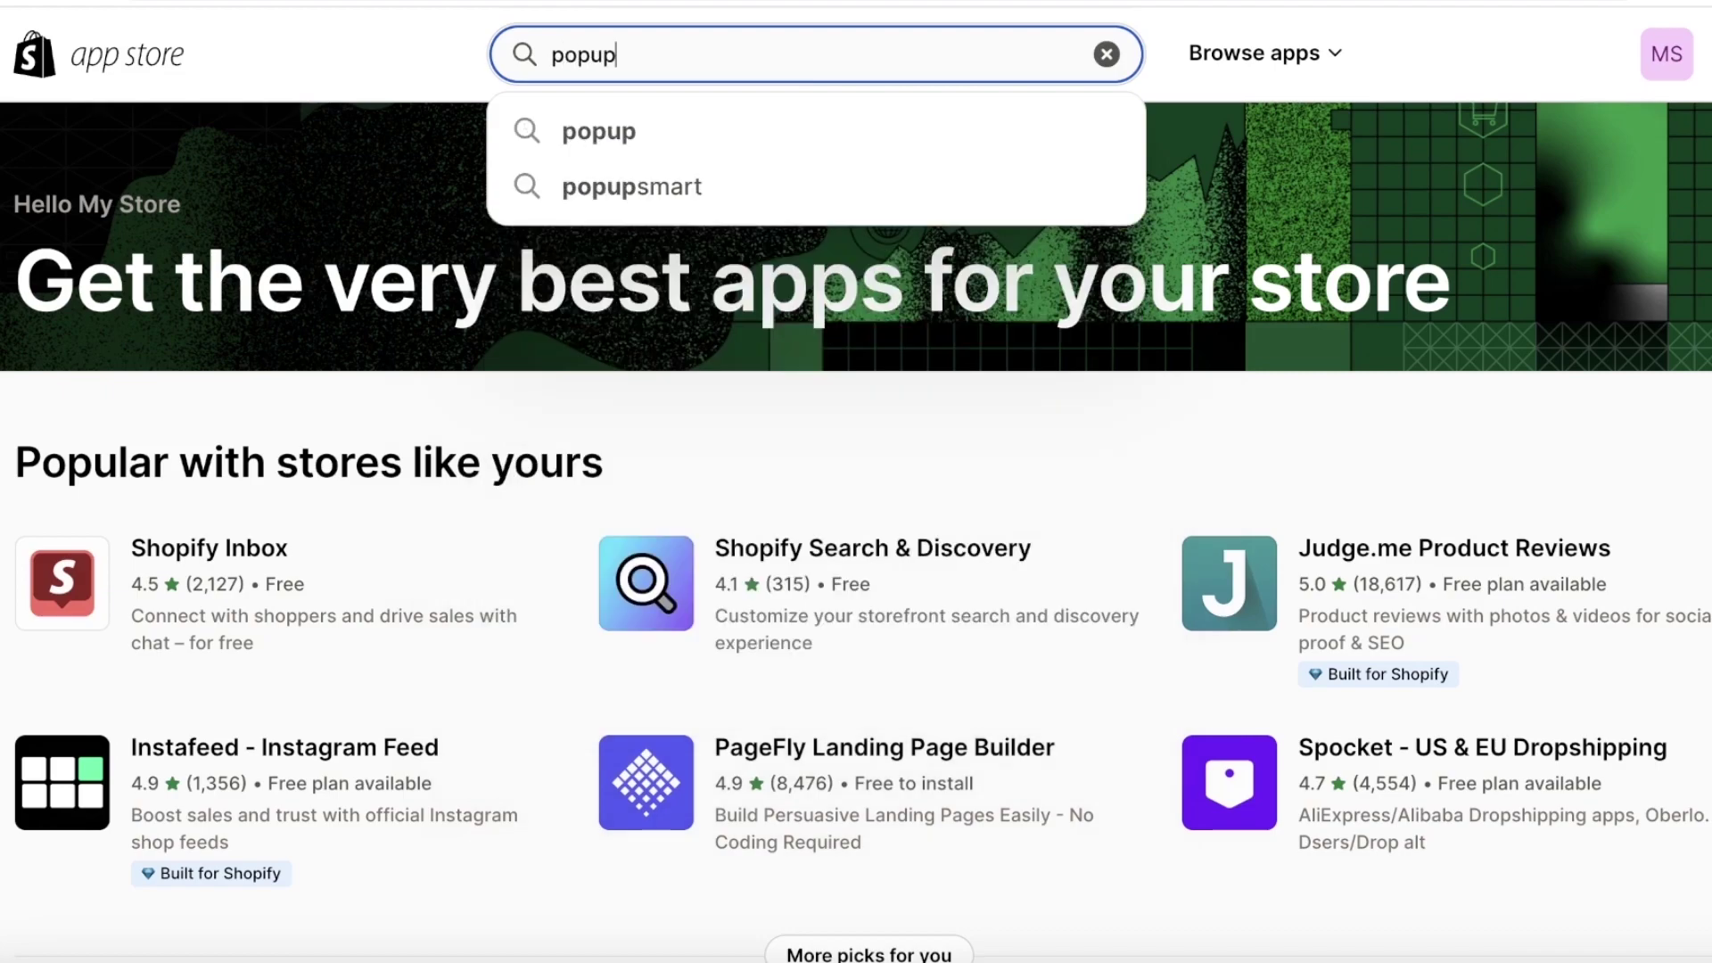
pyautogui.press('Return')
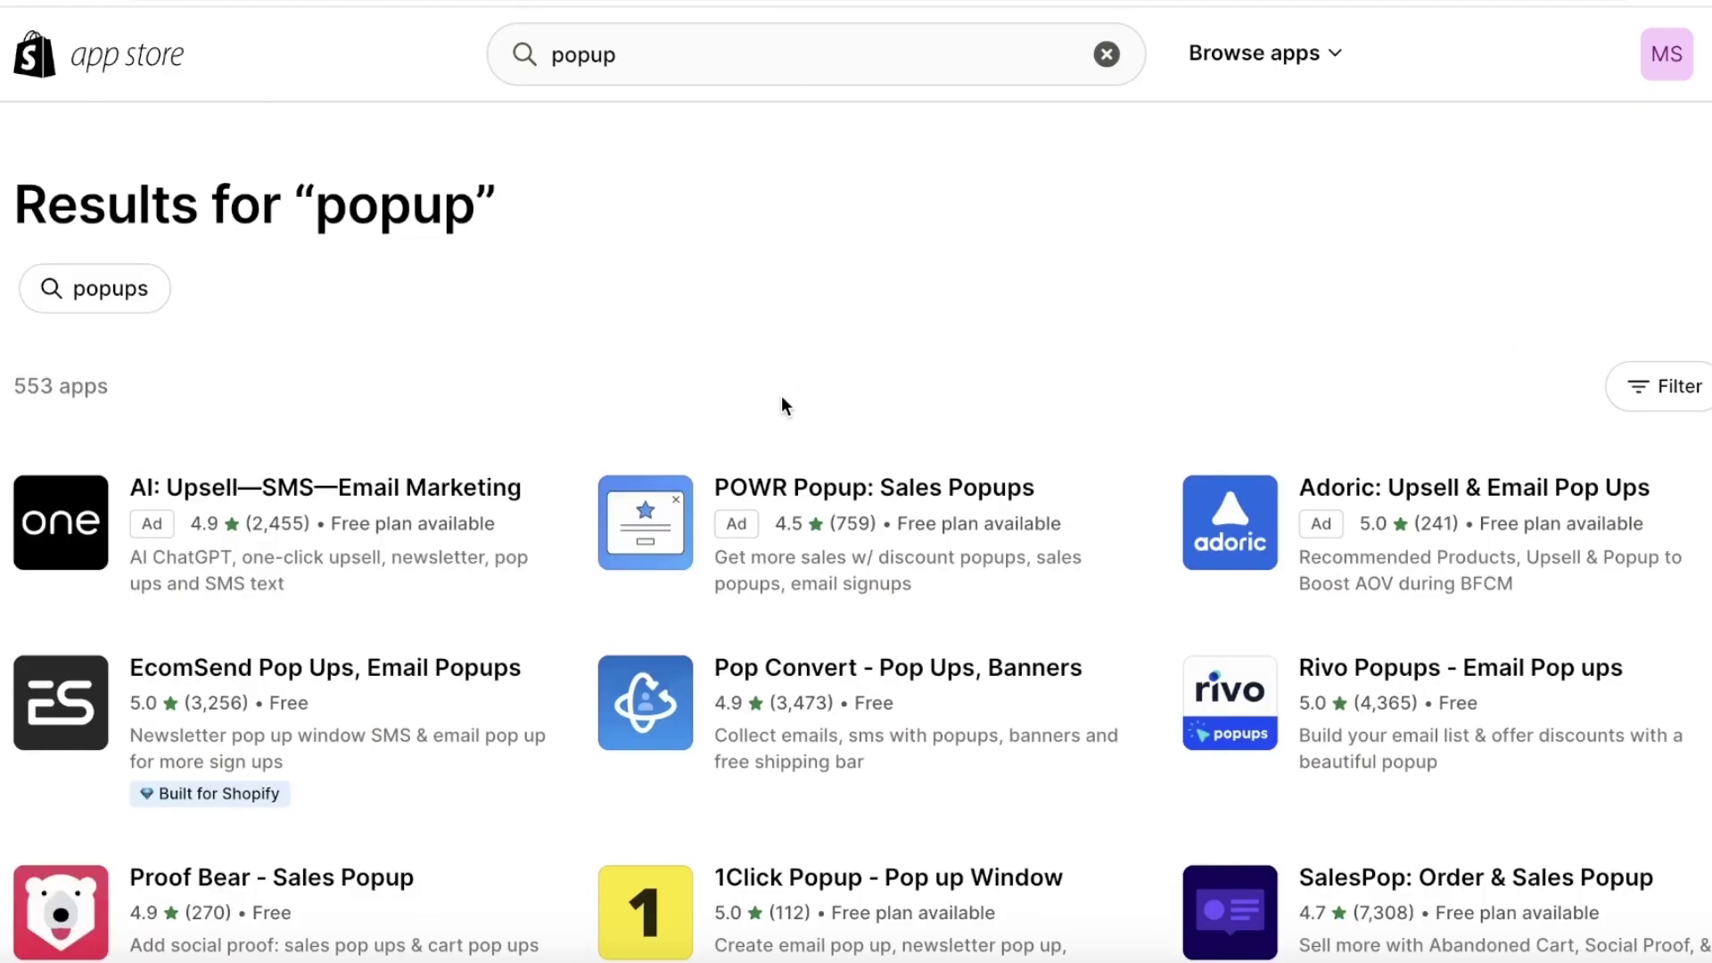
pyautogui.scroll(-11, 1545, 183)
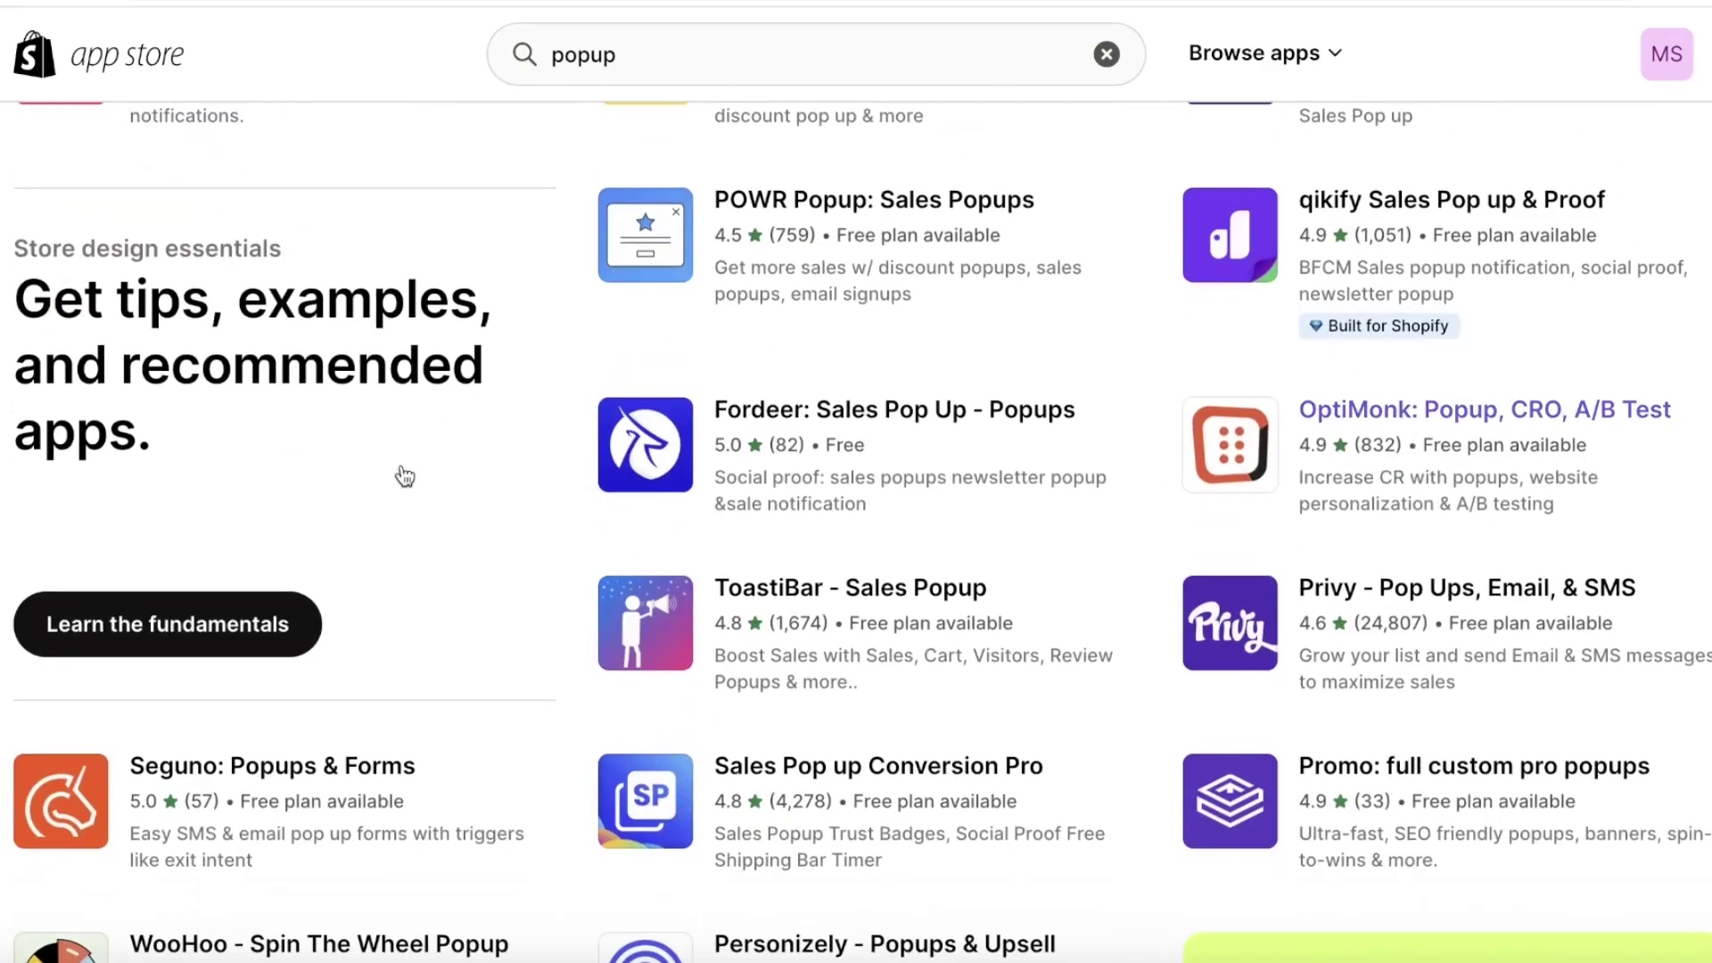
pyautogui.scroll(8, 856, 535)
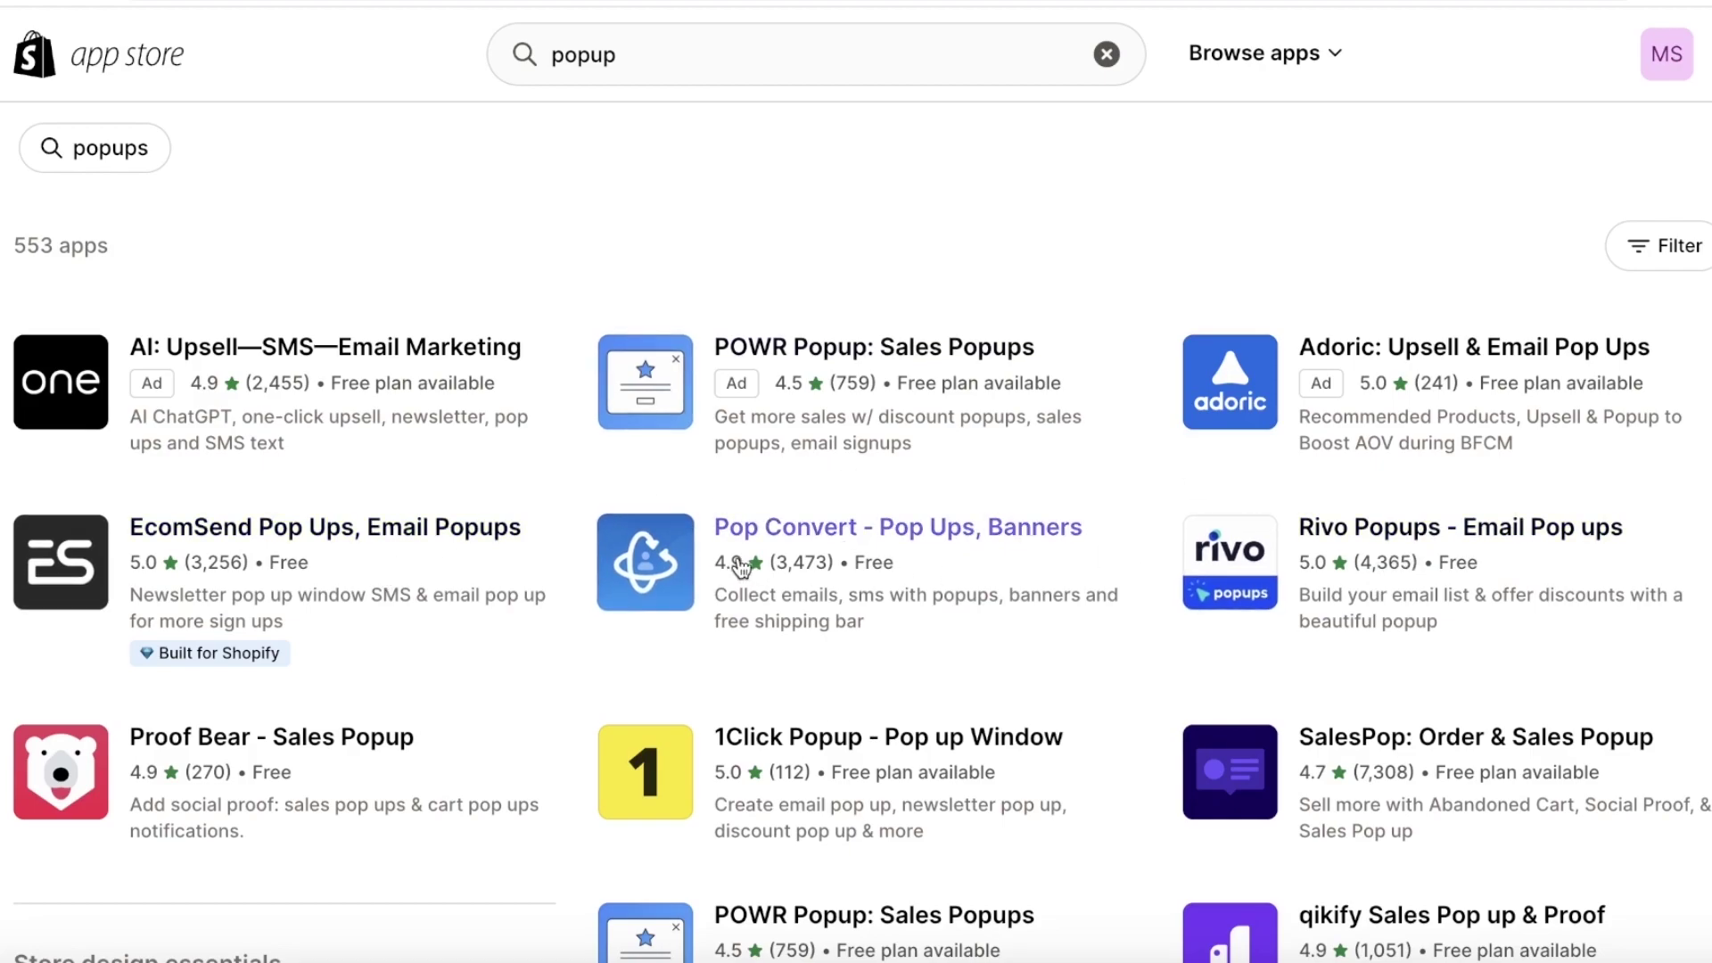
# - Install Pop Convert - Pop Ups, Banners from its listing and approve the permissions
pyautogui.click(660, 580)
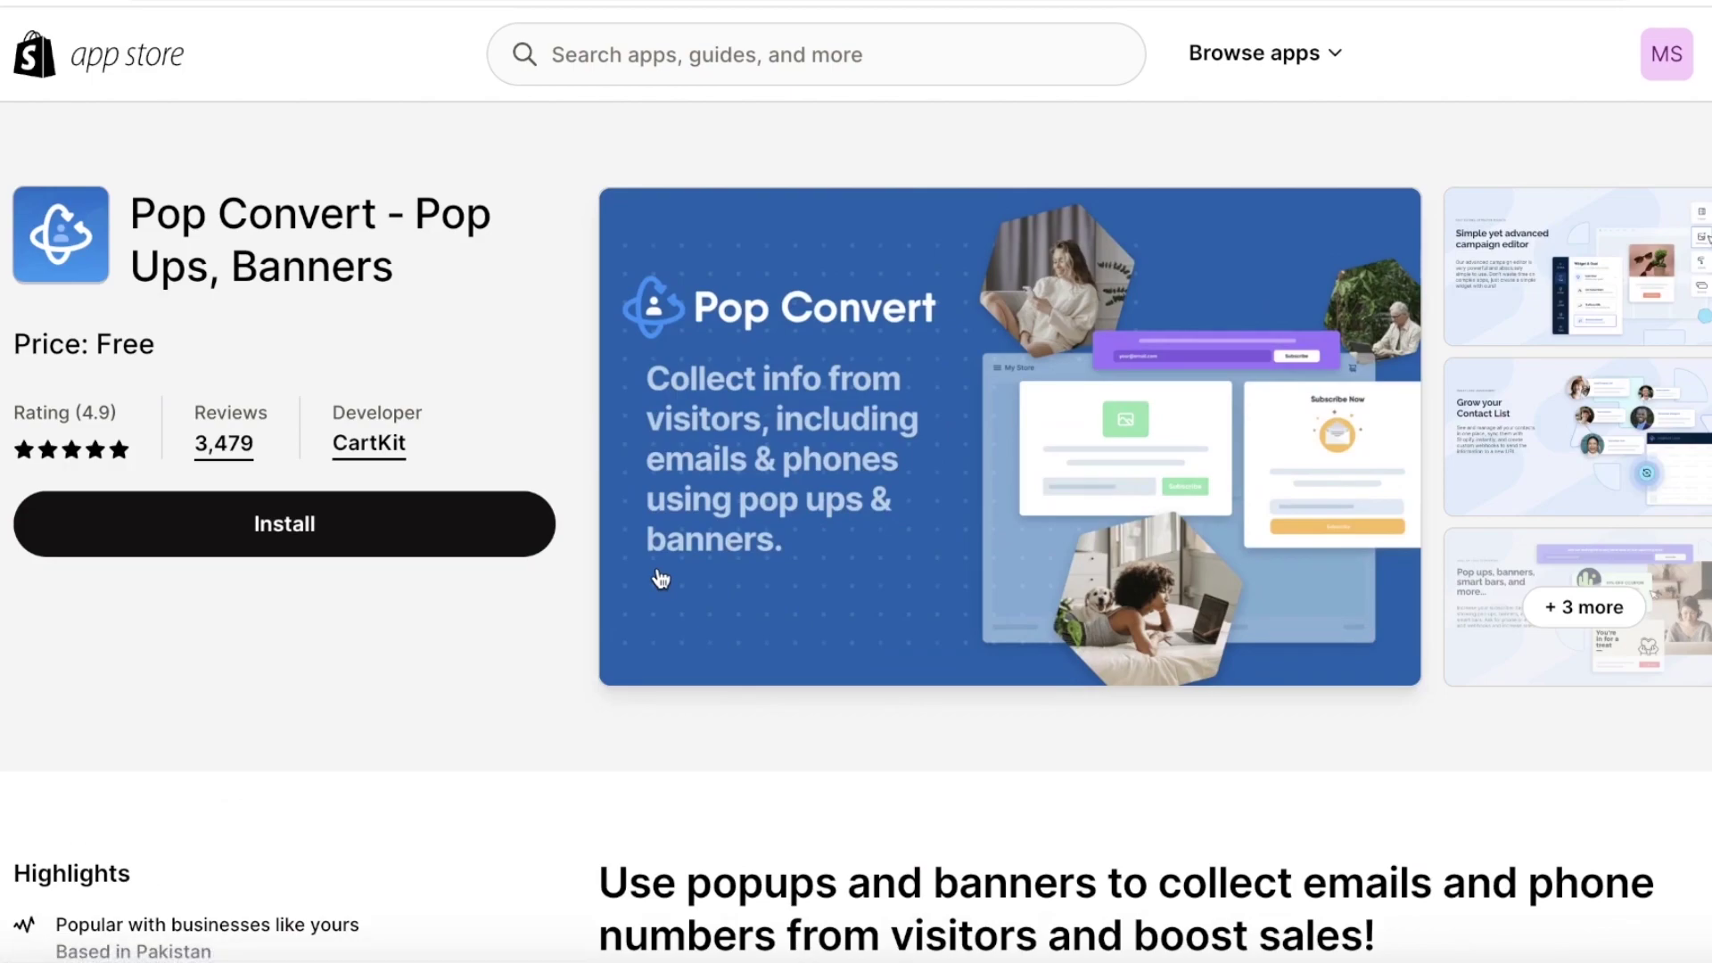
pyautogui.click(458, 520)
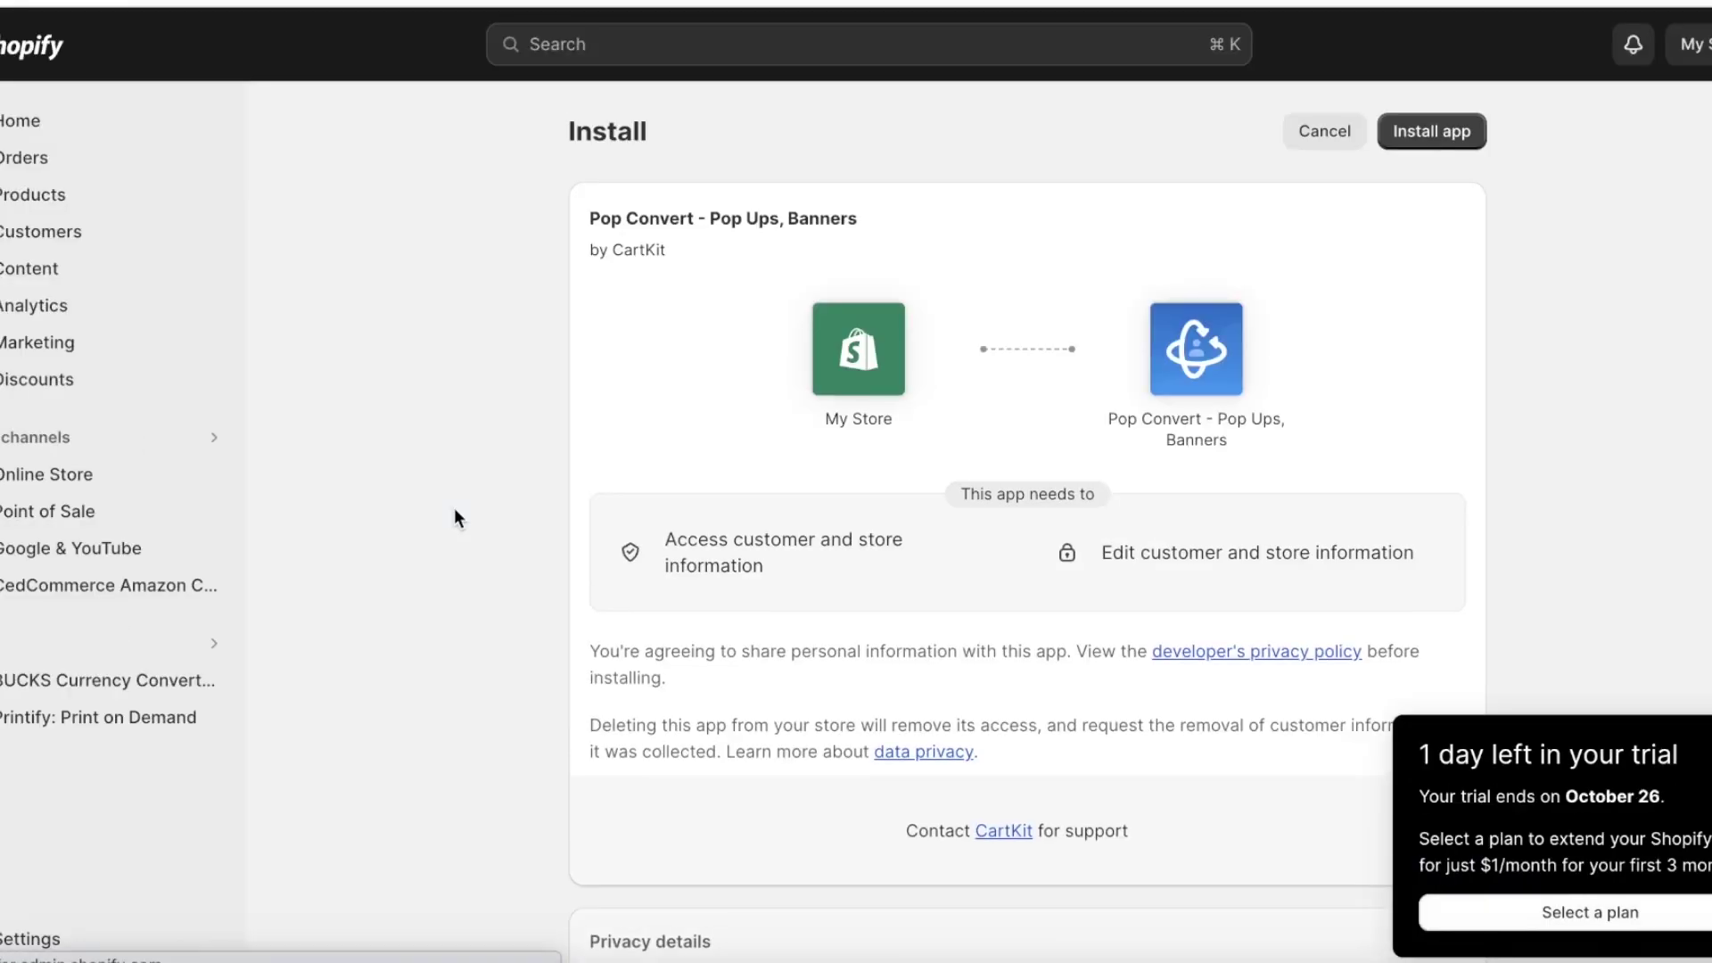
pyautogui.click(1431, 132)
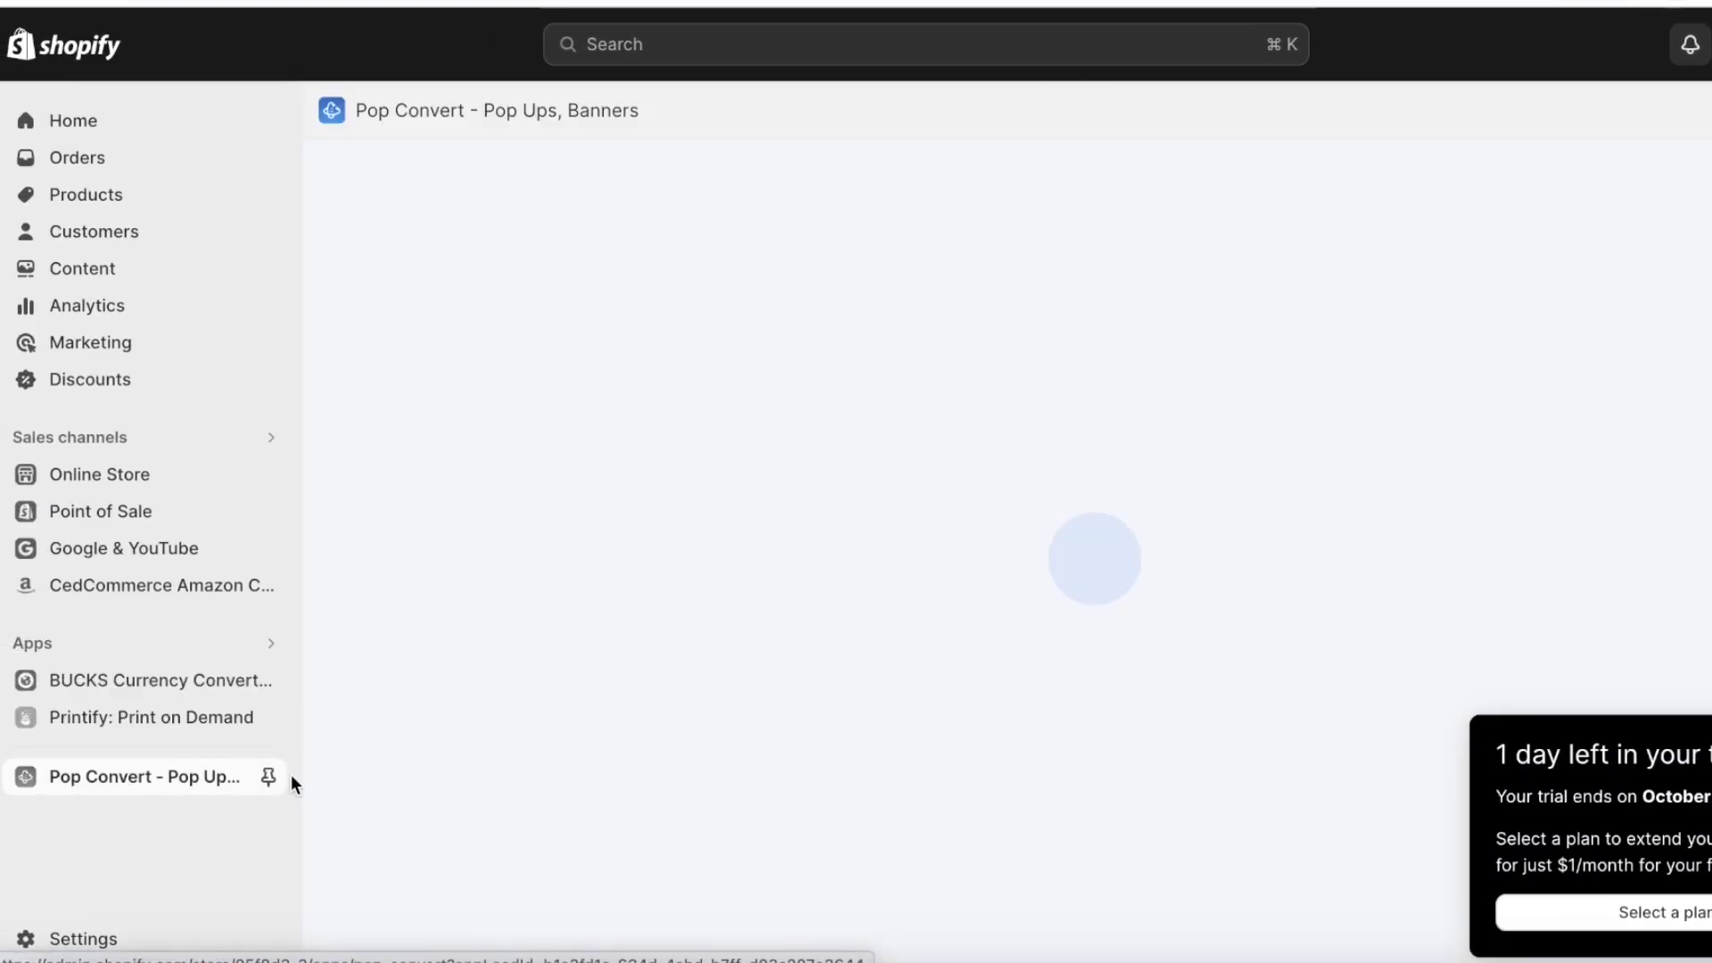
# - Pin Pop Convert to the admin sidebar
pyautogui.click(269, 776)
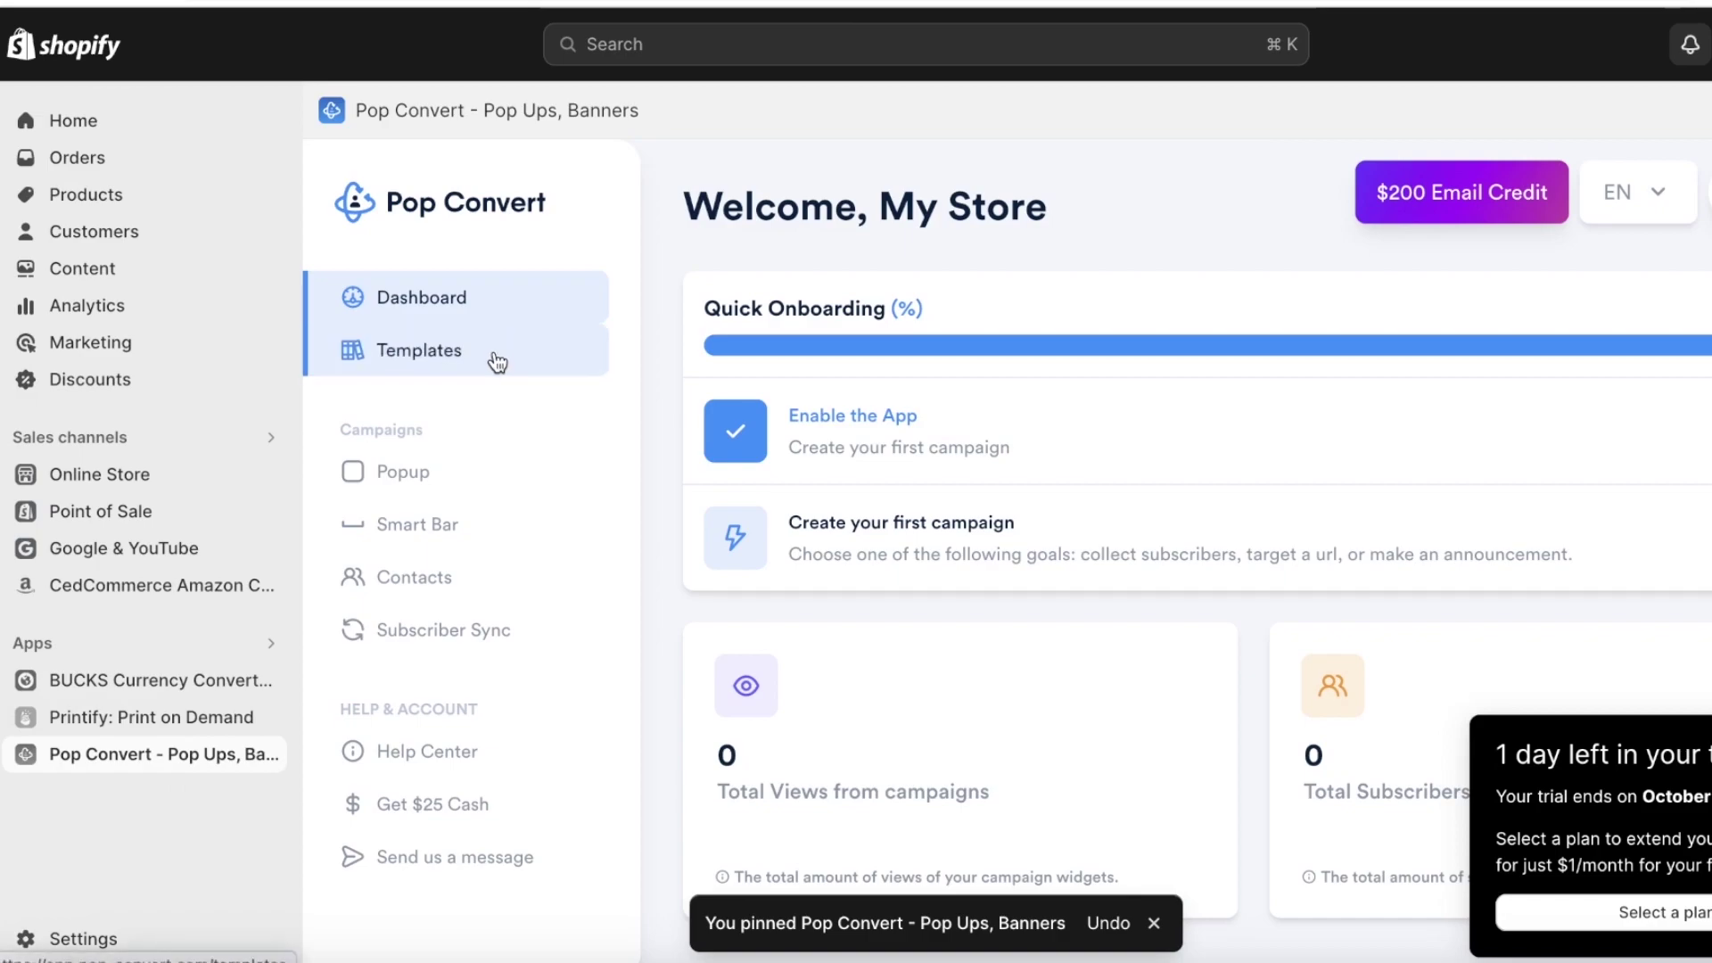
pyautogui.scroll(-6, 1079, 439)
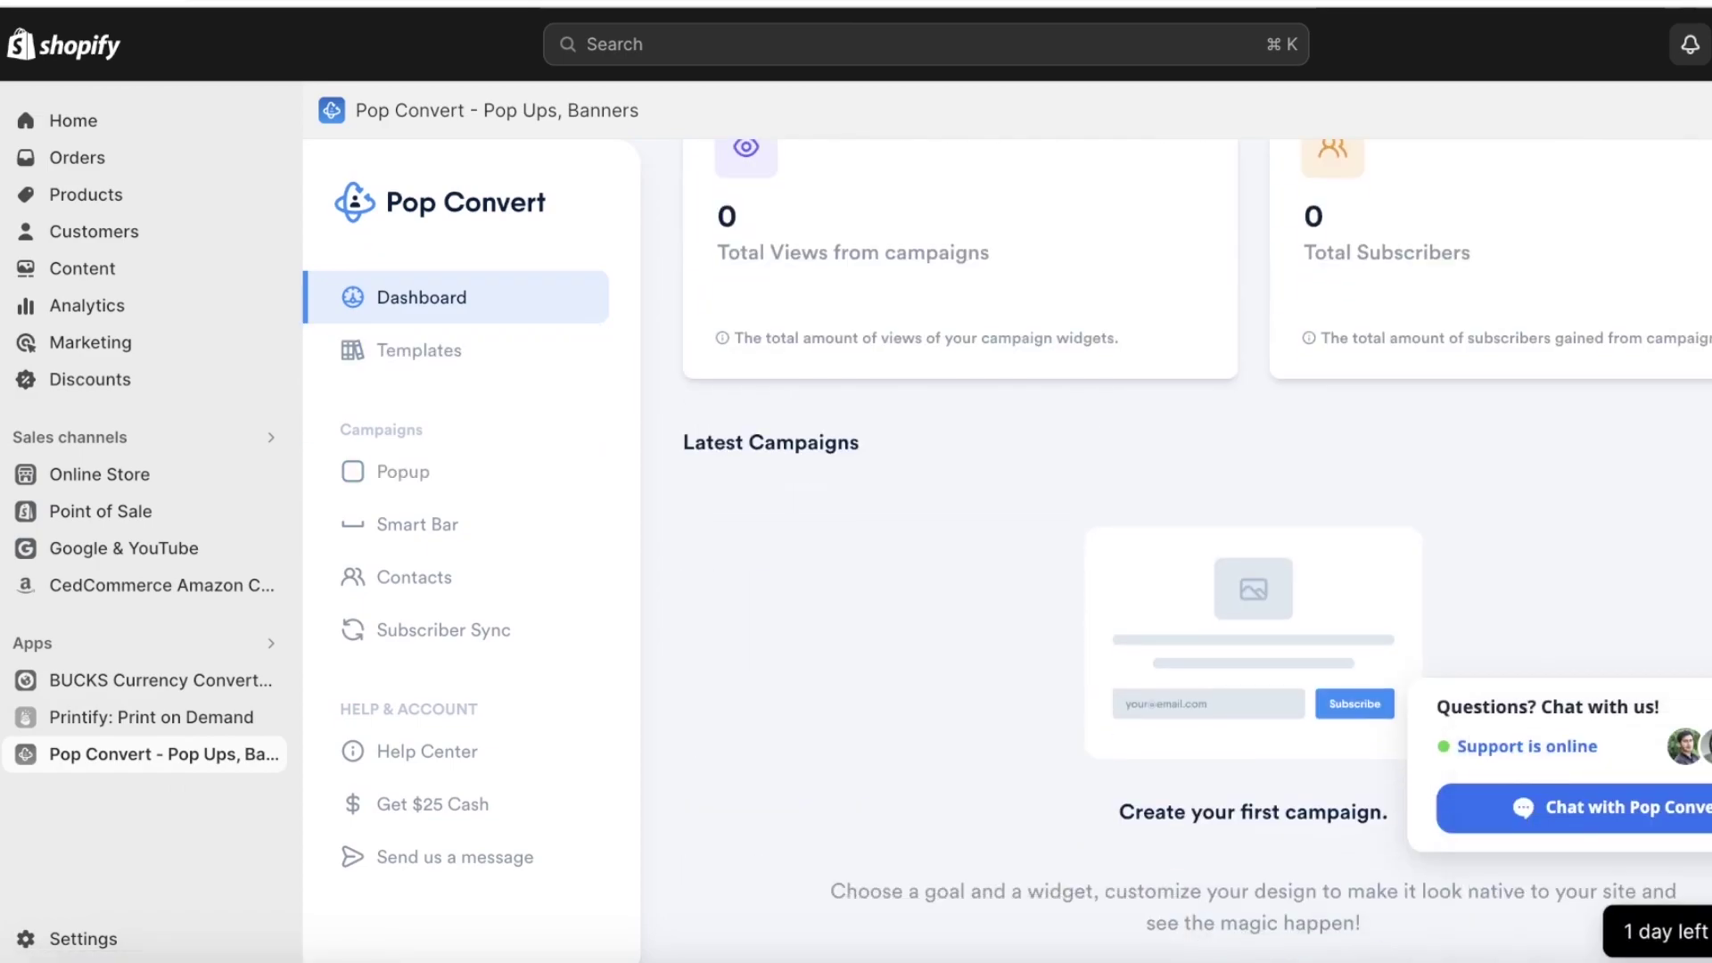
pyautogui.scroll(3, 1286, 603)
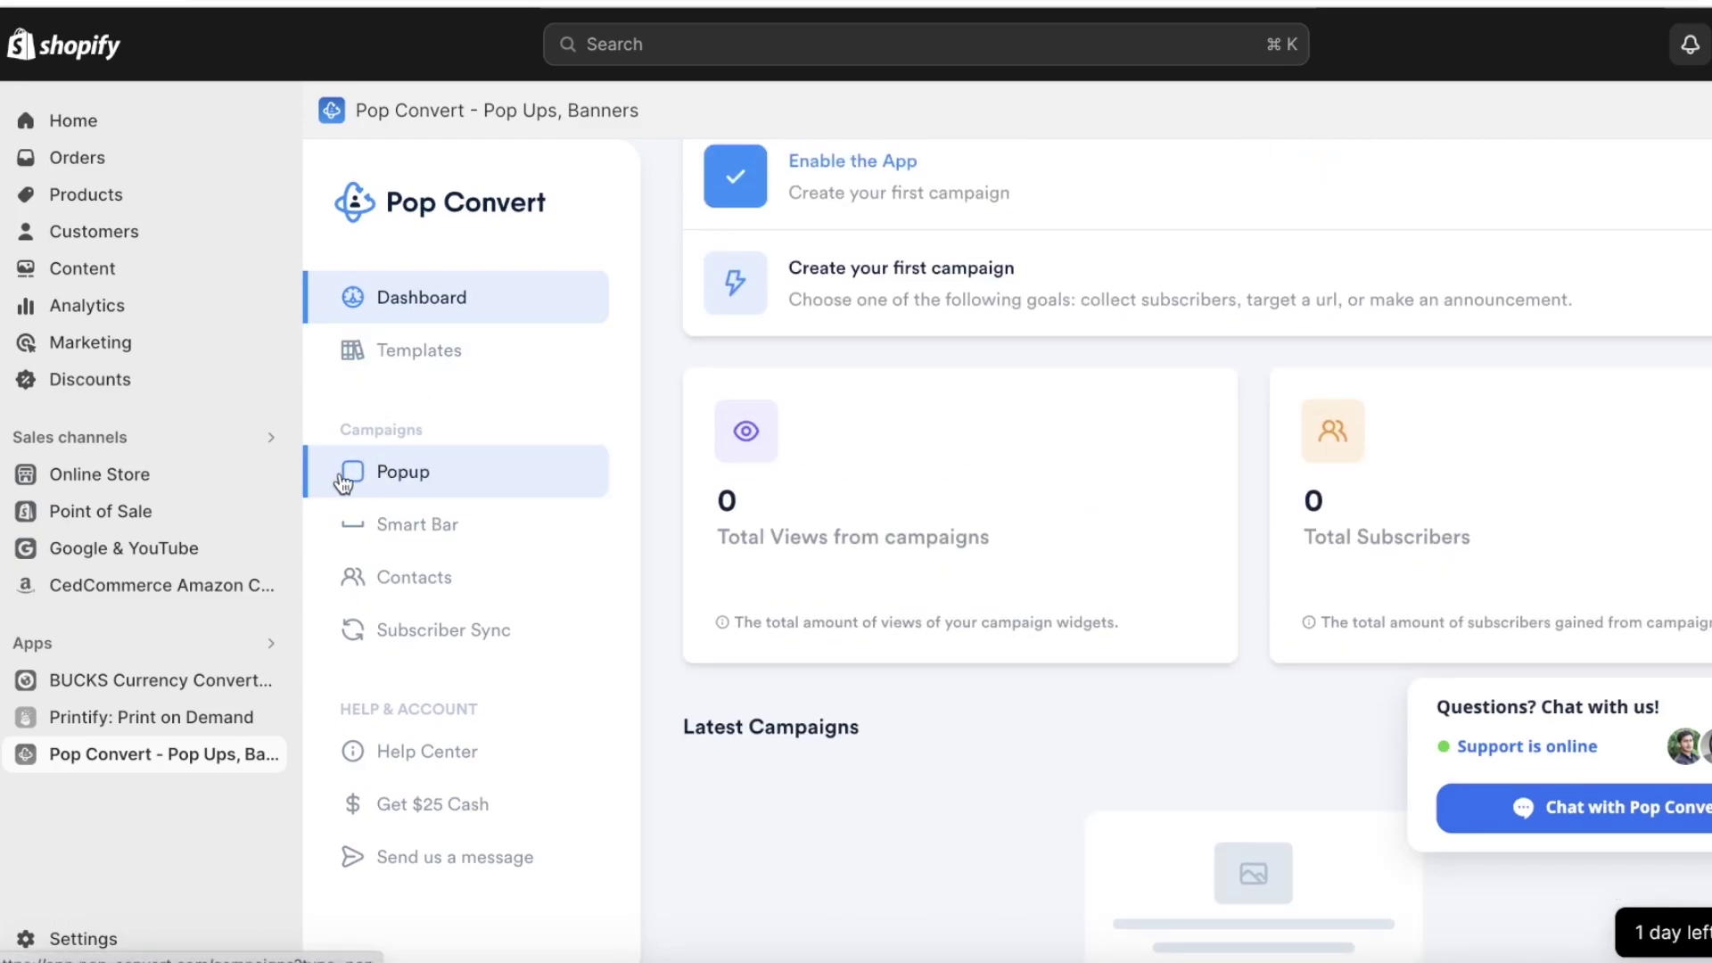
# - Start a new Get Subscribers popup campaign named 'New Subs'
pyautogui.click(221, 492)
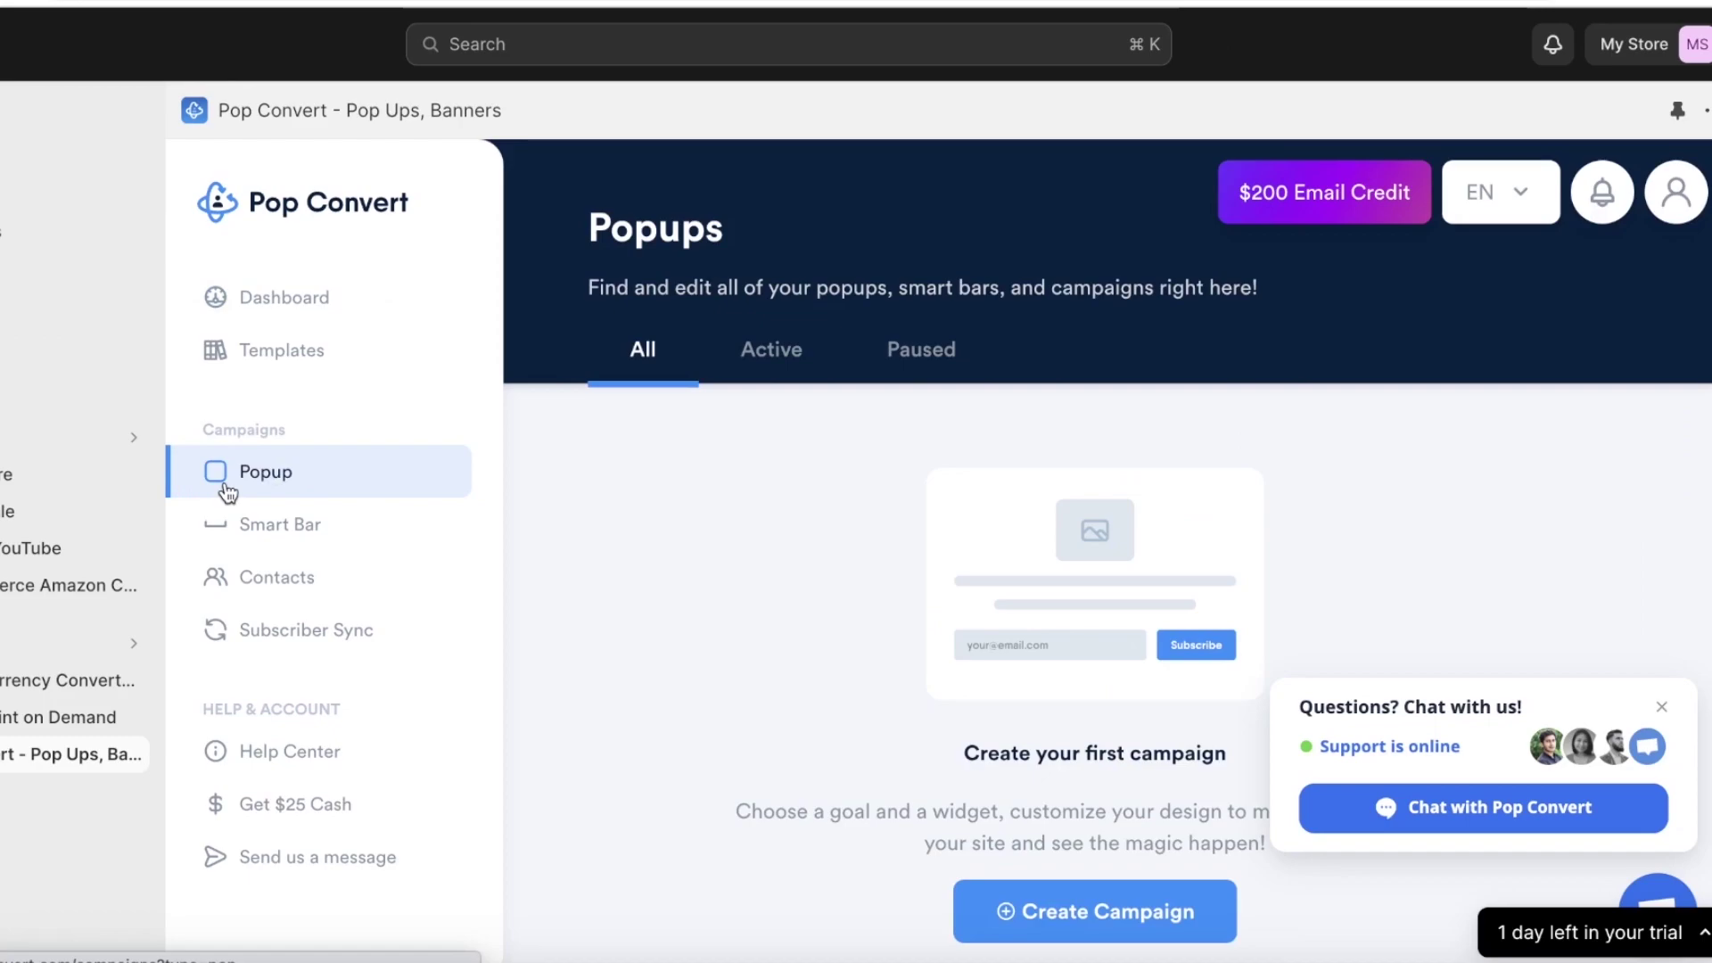
pyautogui.click(1109, 904)
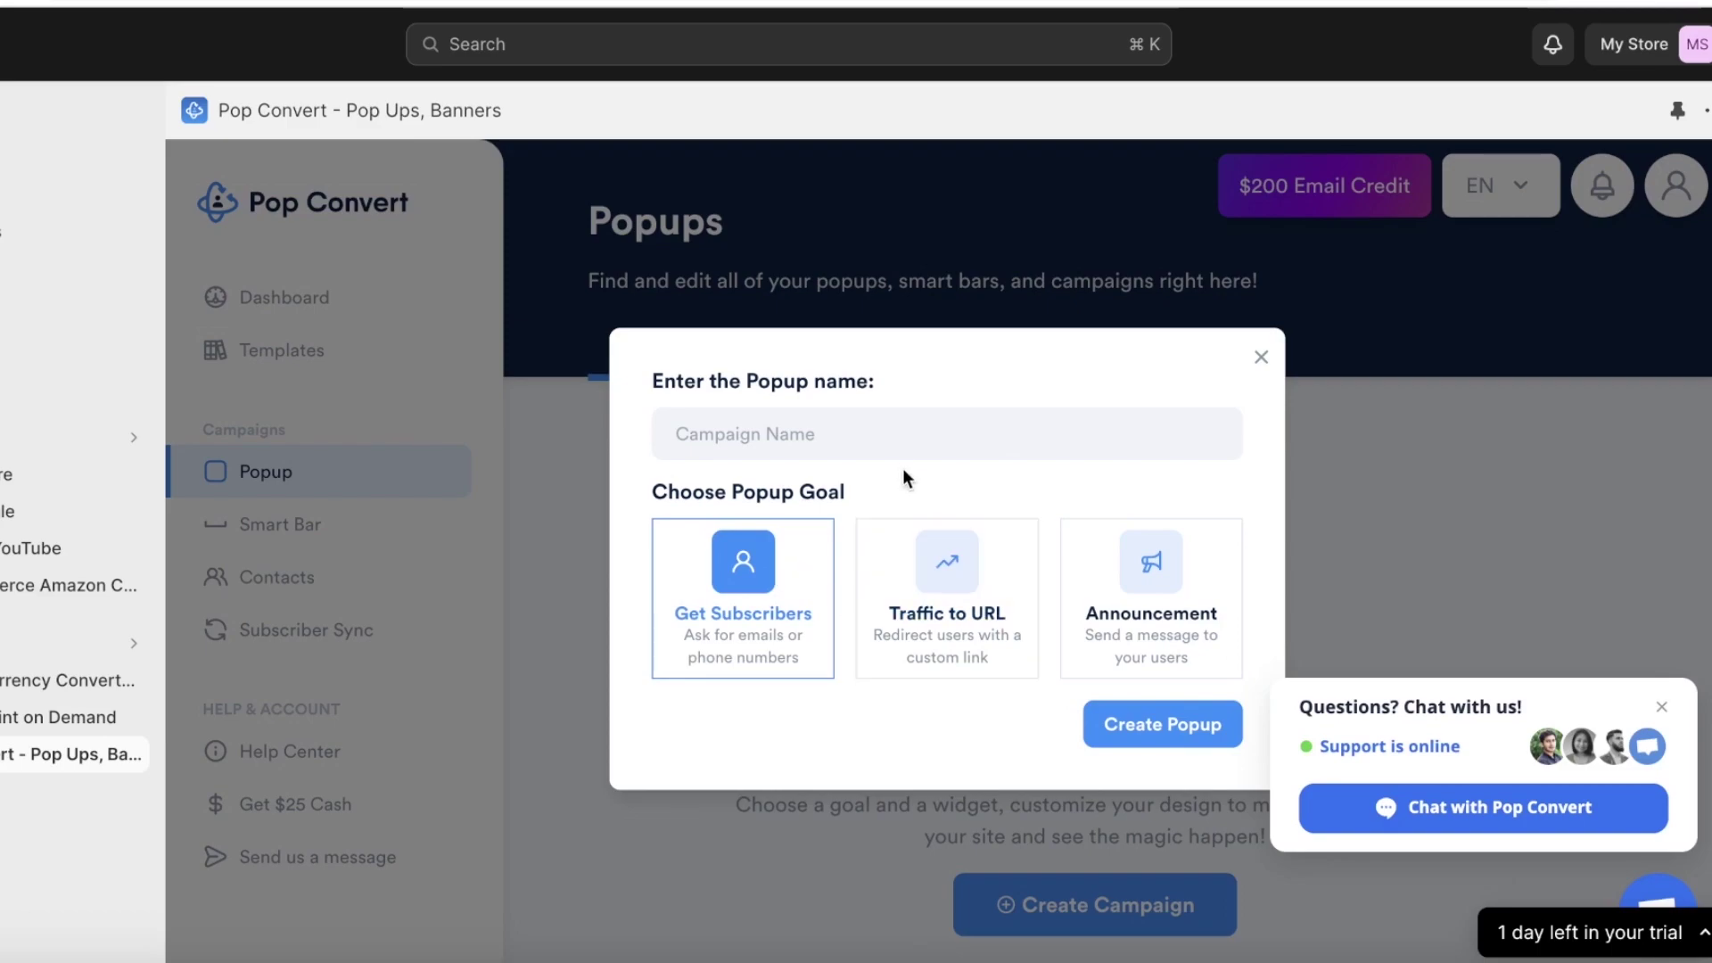
pyautogui.click(885, 437)
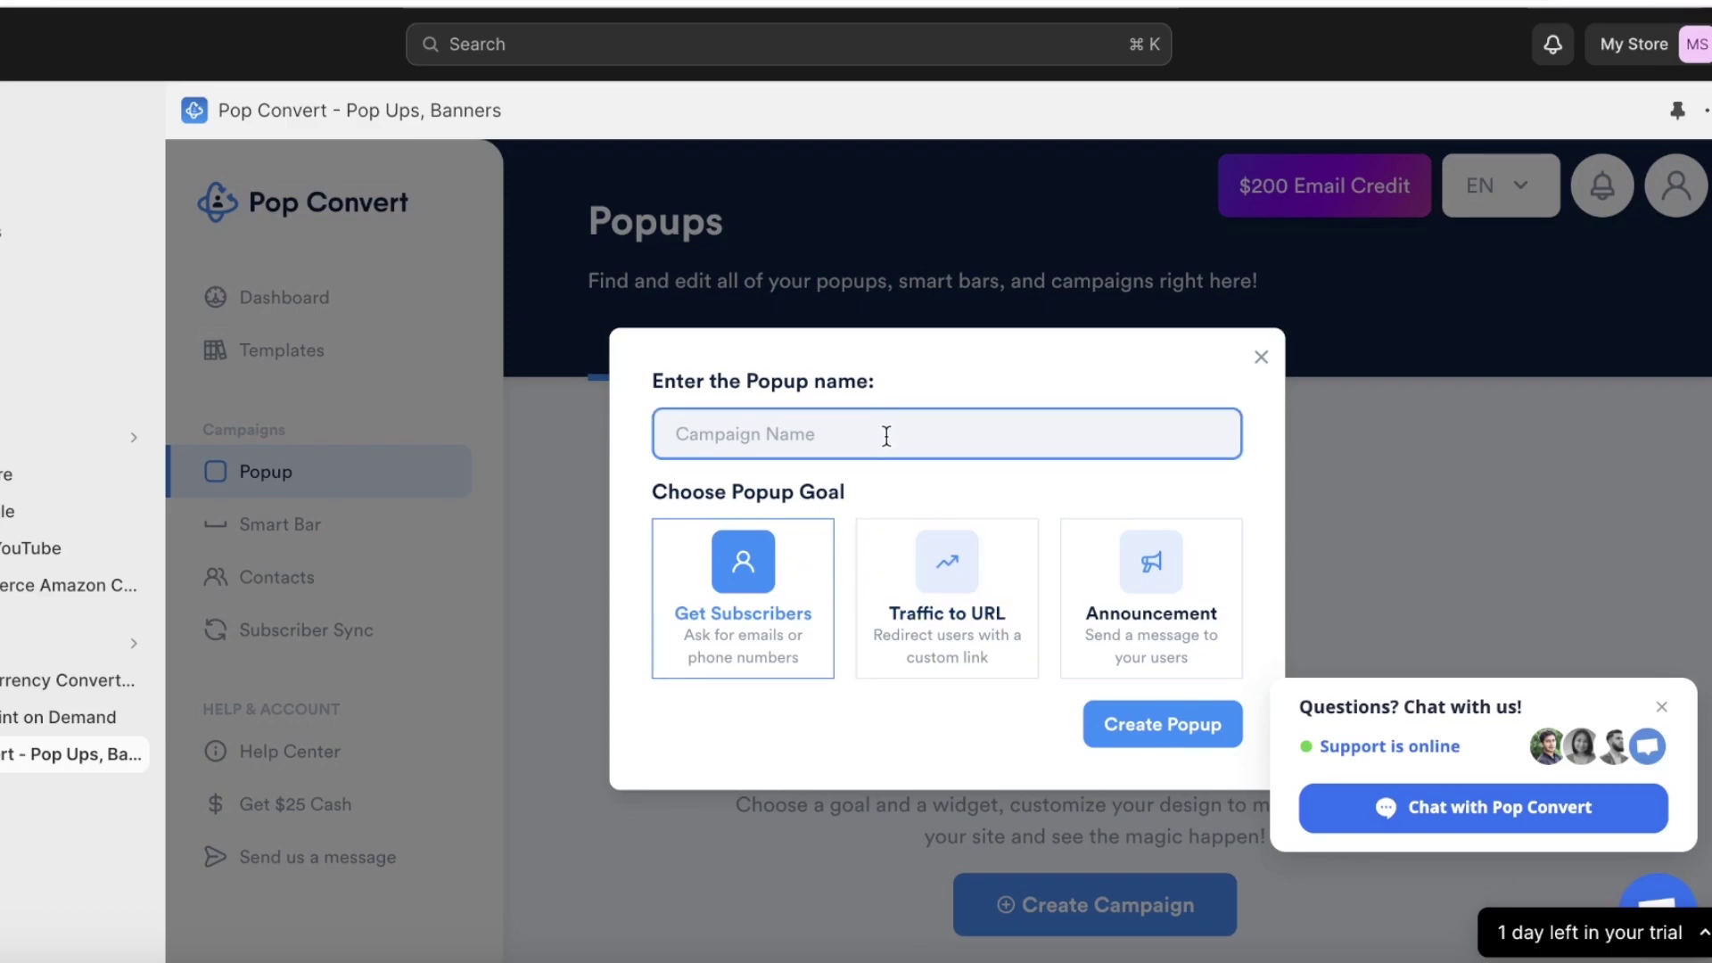
pyautogui.write('New Subs')
# - Create the New Subs popup and make its background pink
pyautogui.click(1161, 735)
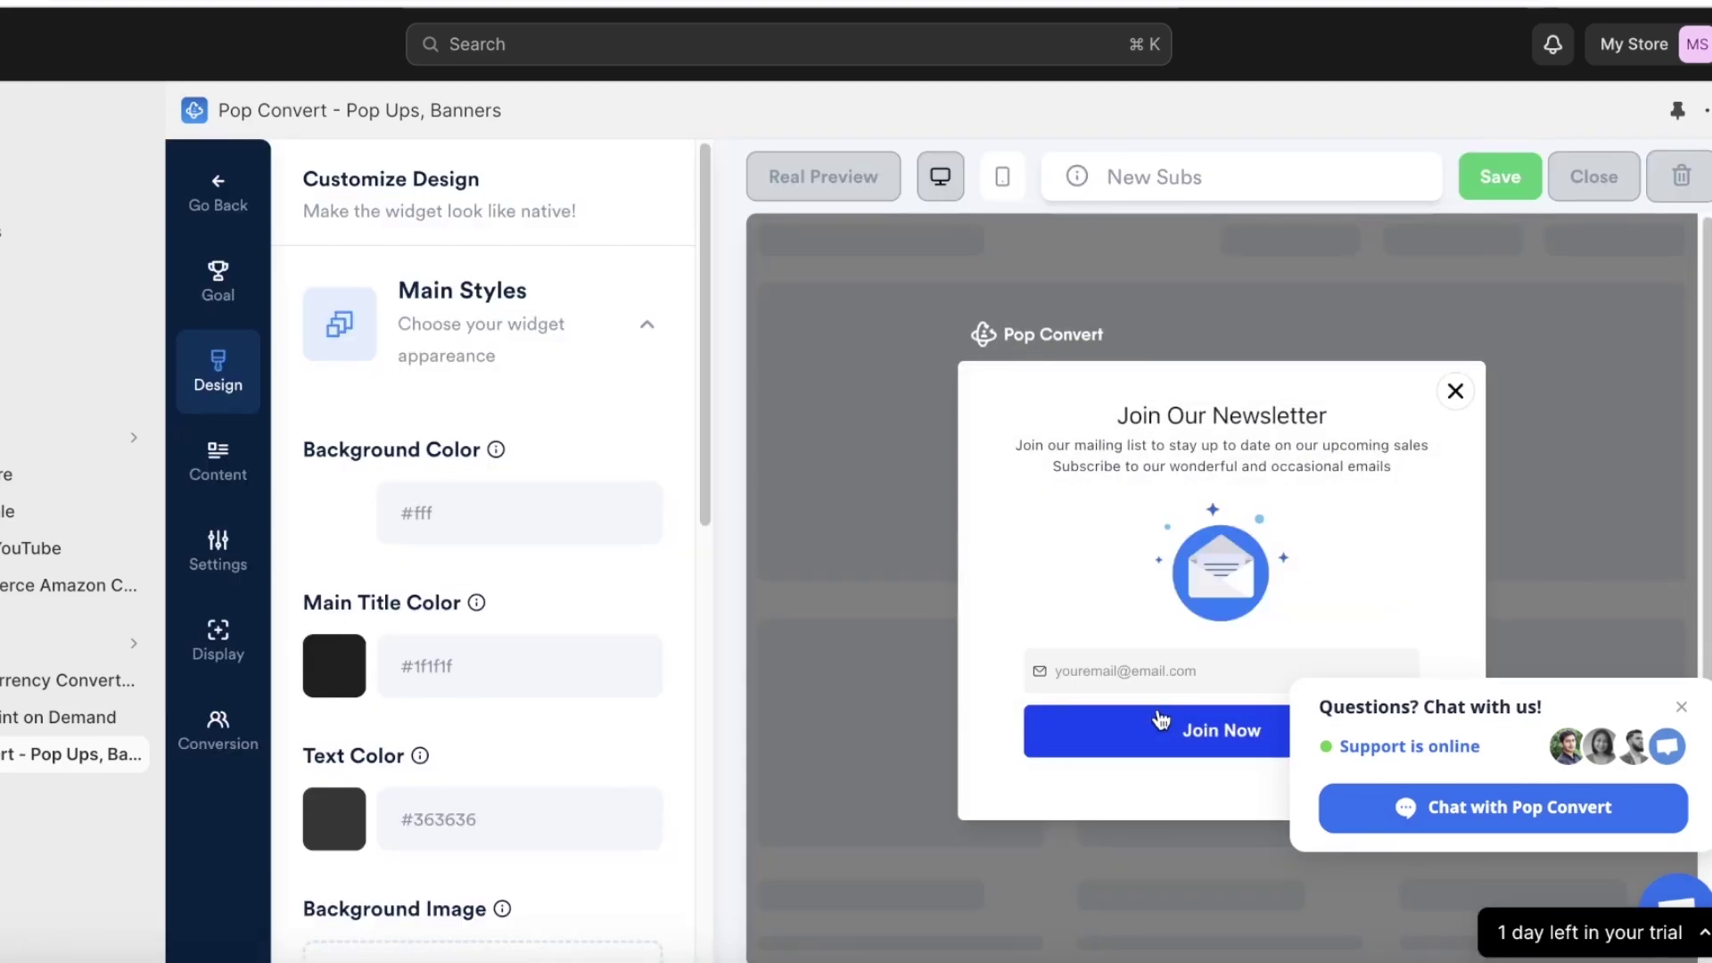
pyautogui.click(1681, 708)
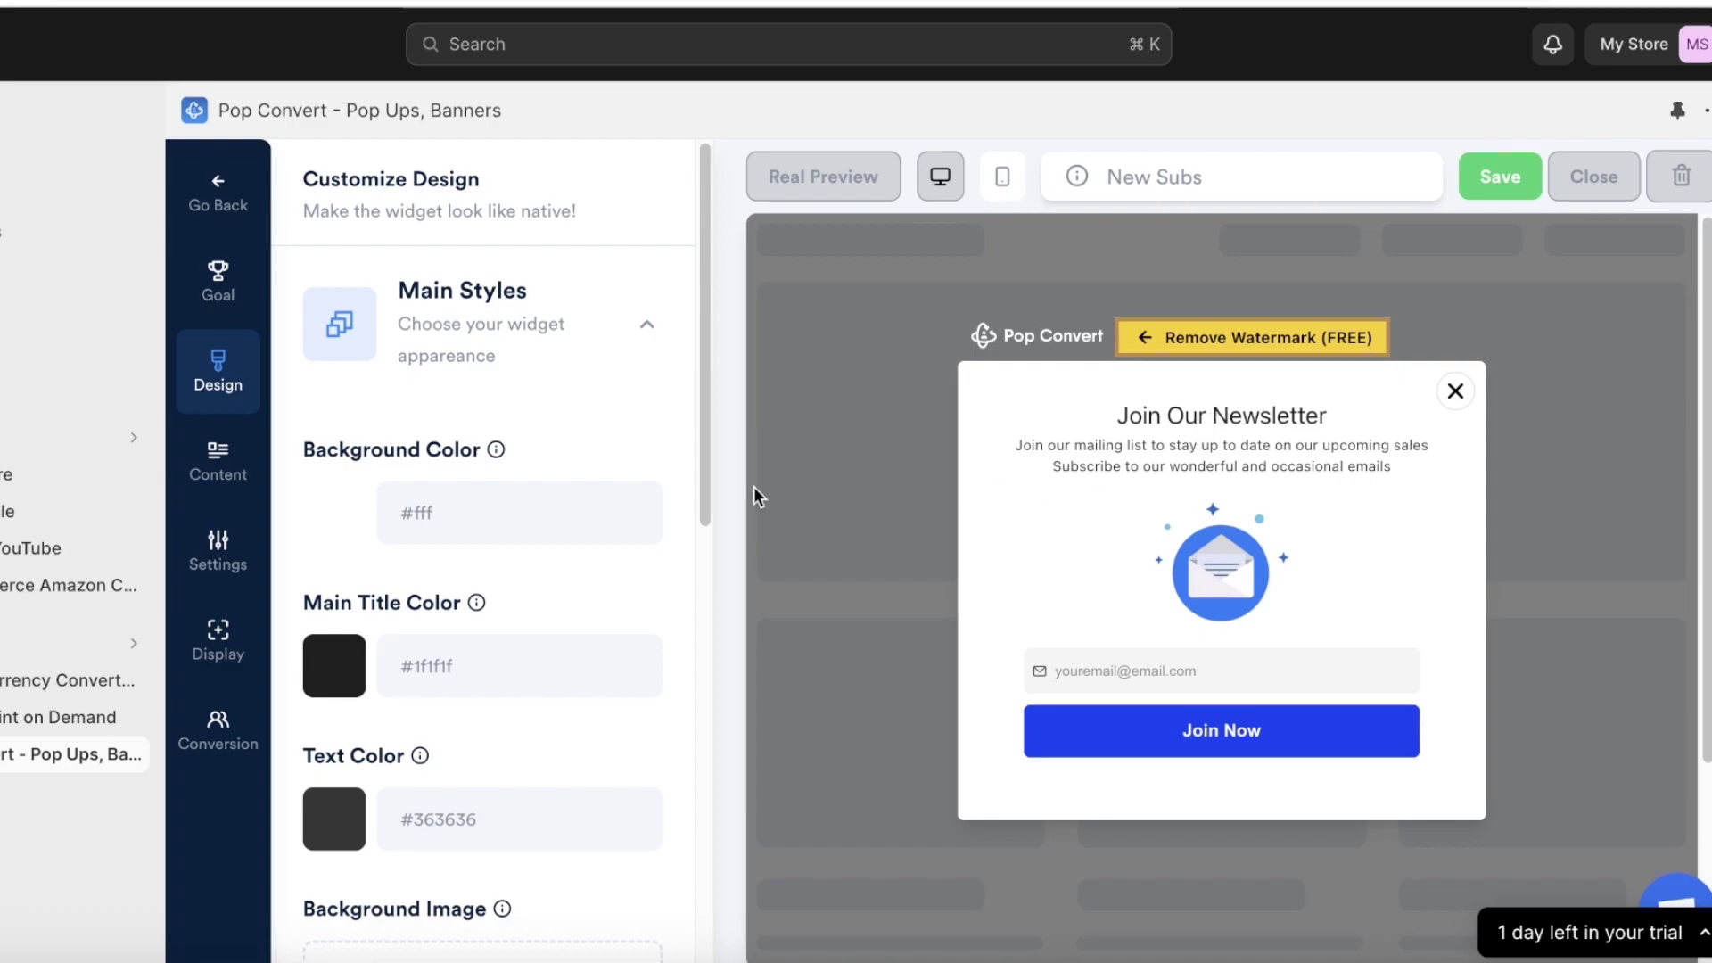
pyautogui.click(600, 335)
pyautogui.click(602, 335)
pyautogui.click(352, 542)
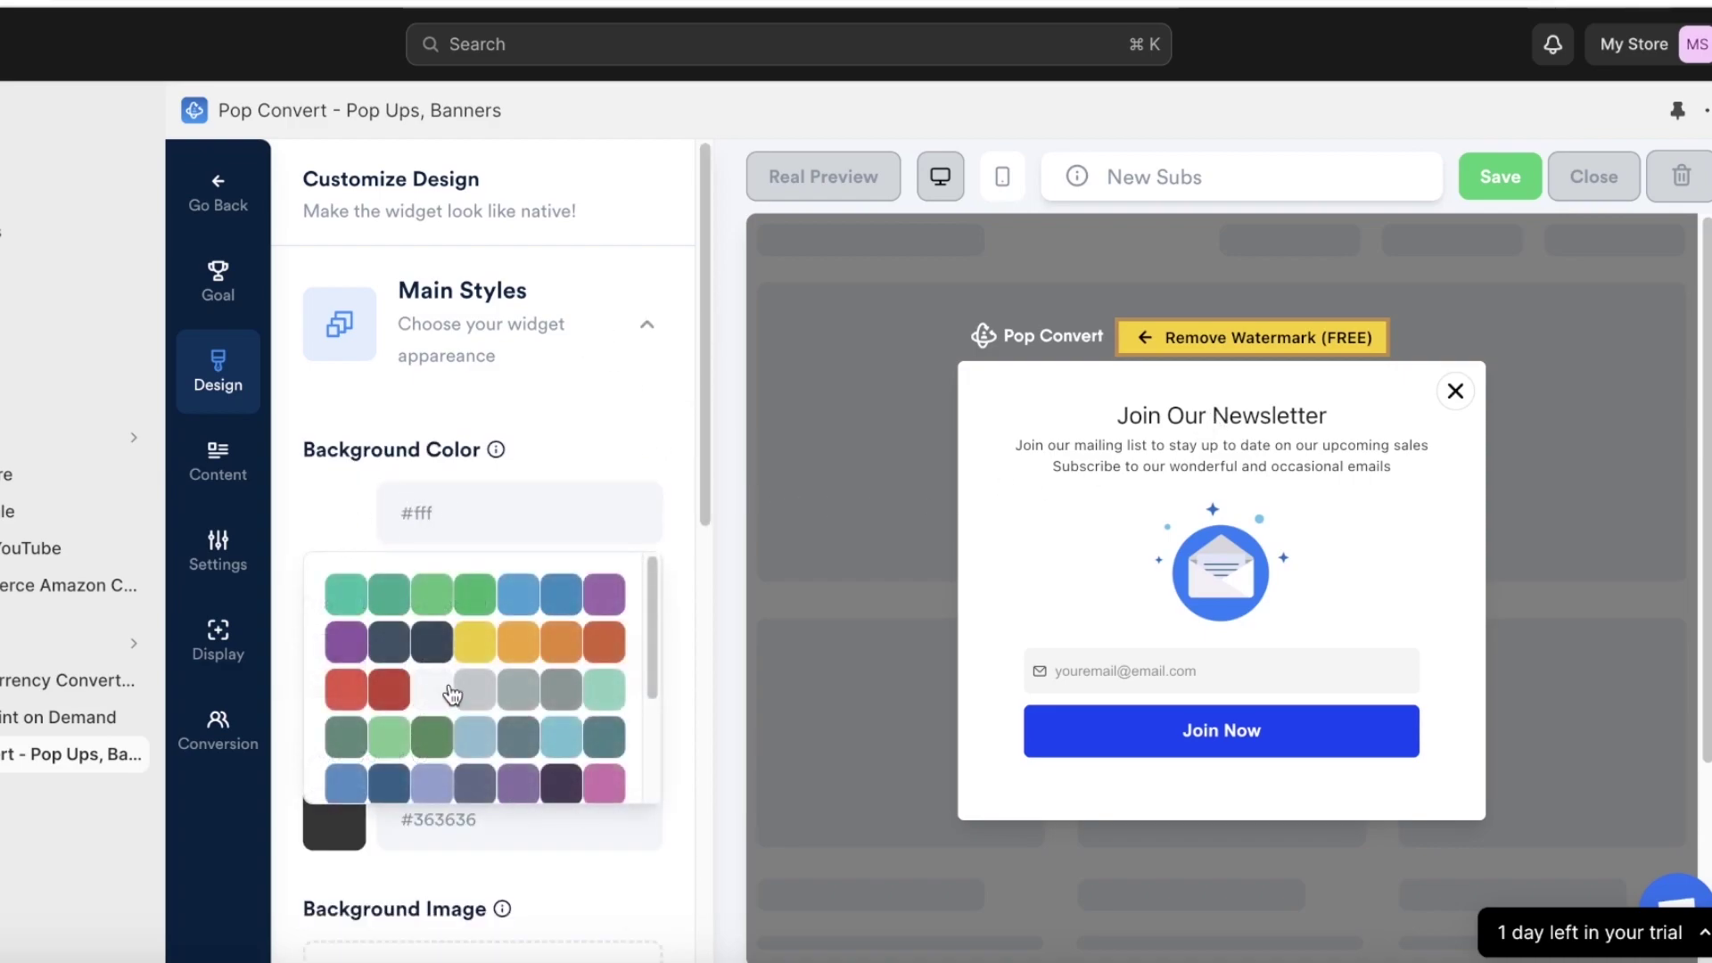
pyautogui.click(602, 783)
pyautogui.click(355, 532)
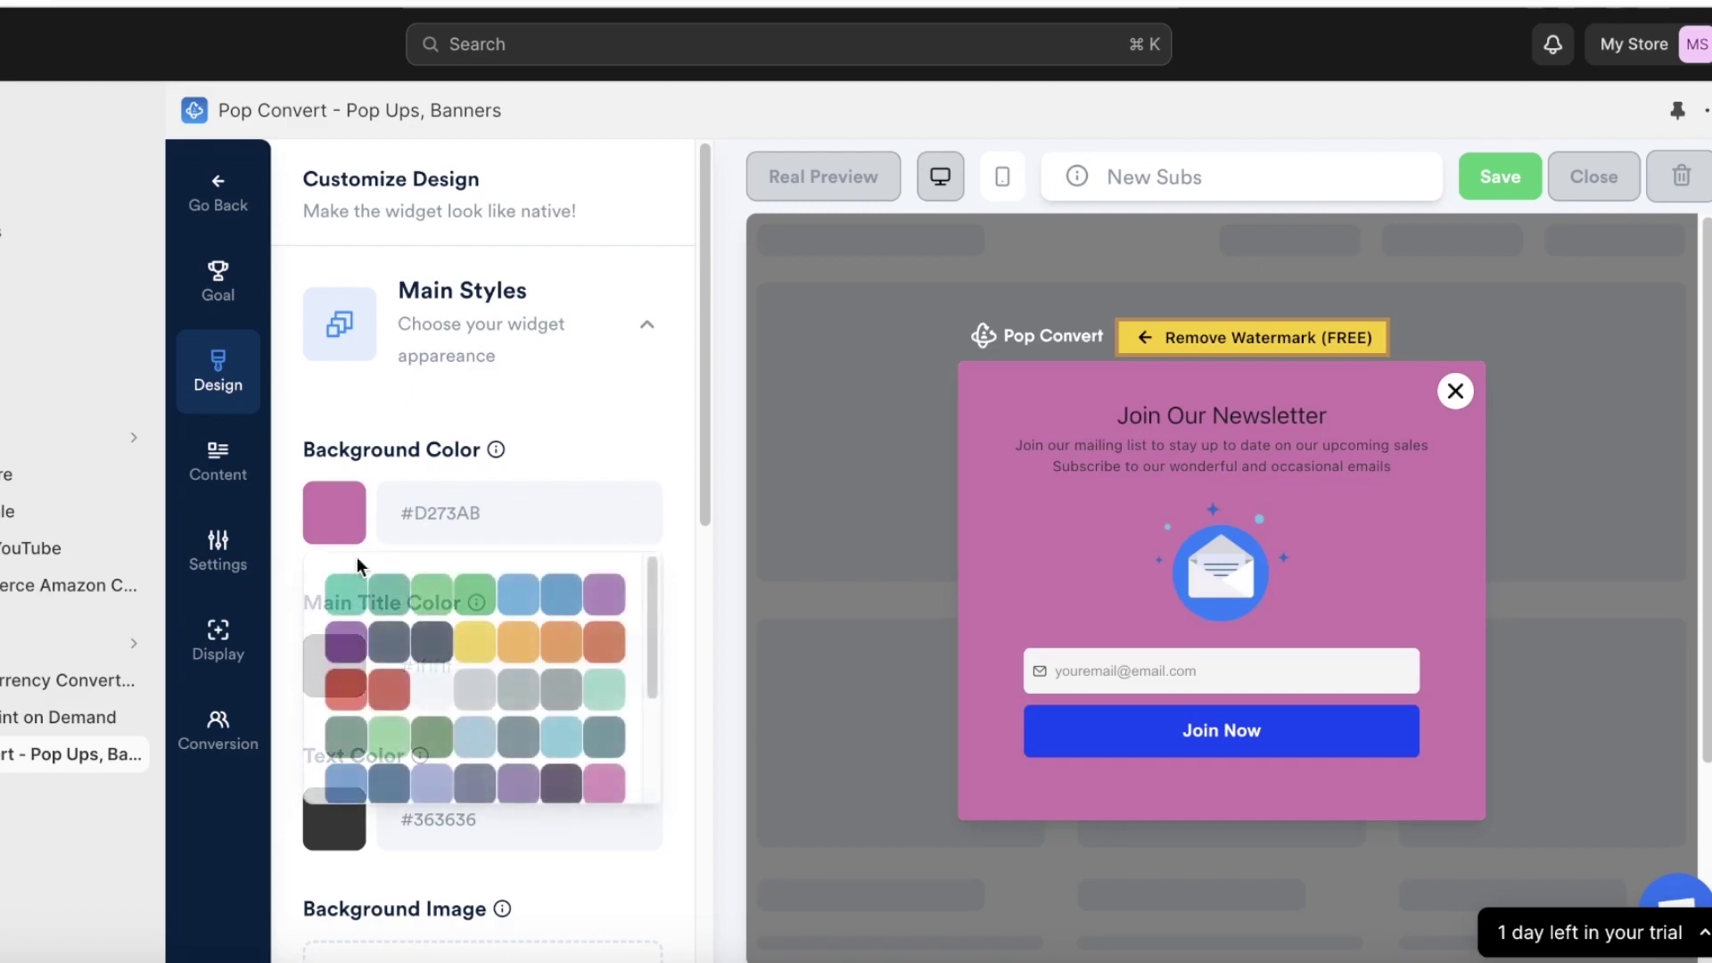
pyautogui.click(565, 428)
# - Set both the main title and body text colours to light #EFF4F7
pyautogui.click(343, 667)
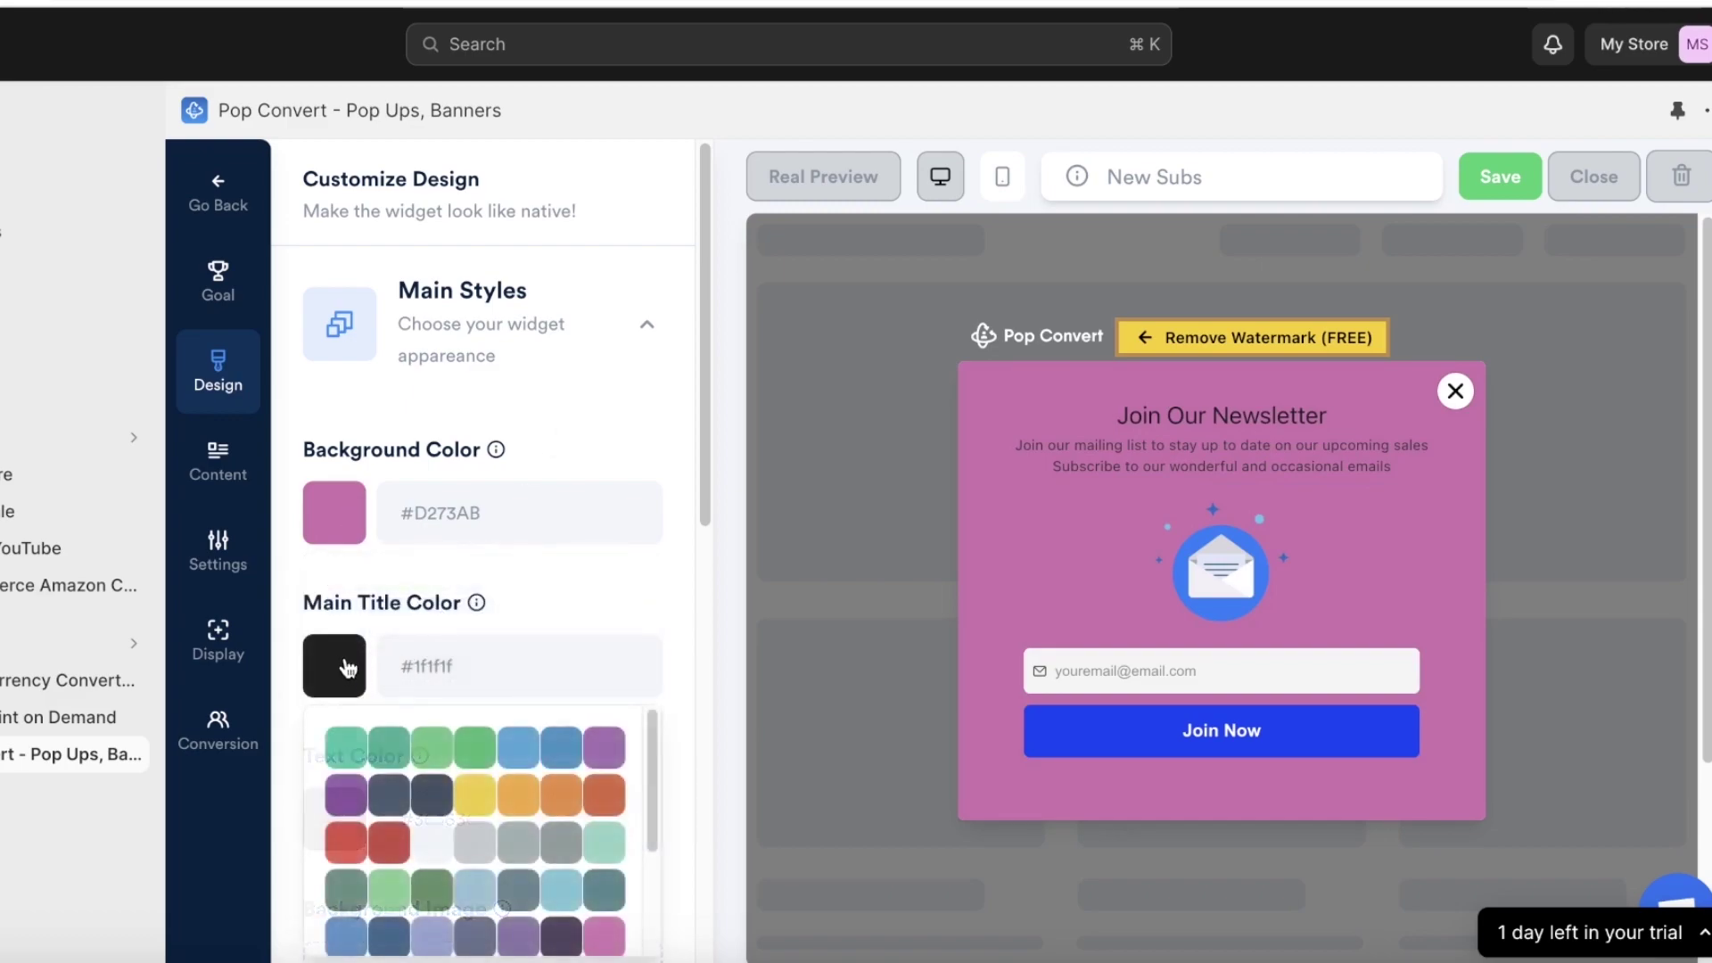
pyautogui.scroll(-2, 447, 833)
pyautogui.click(452, 618)
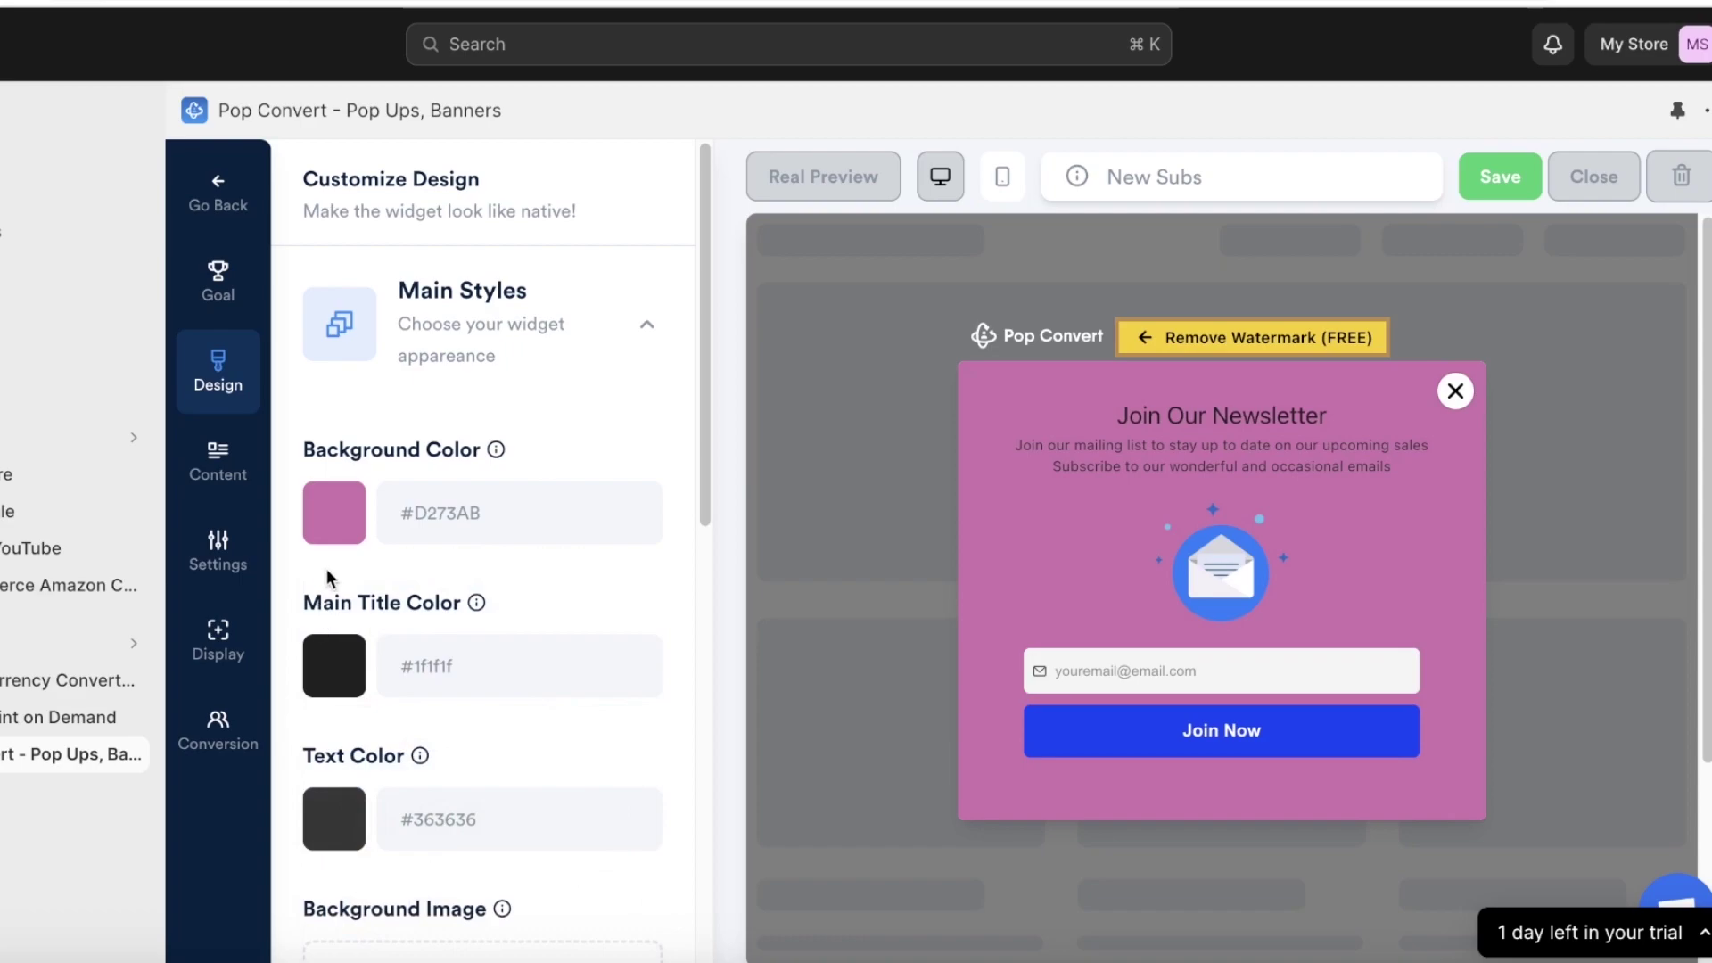
pyautogui.click(336, 671)
pyautogui.click(457, 839)
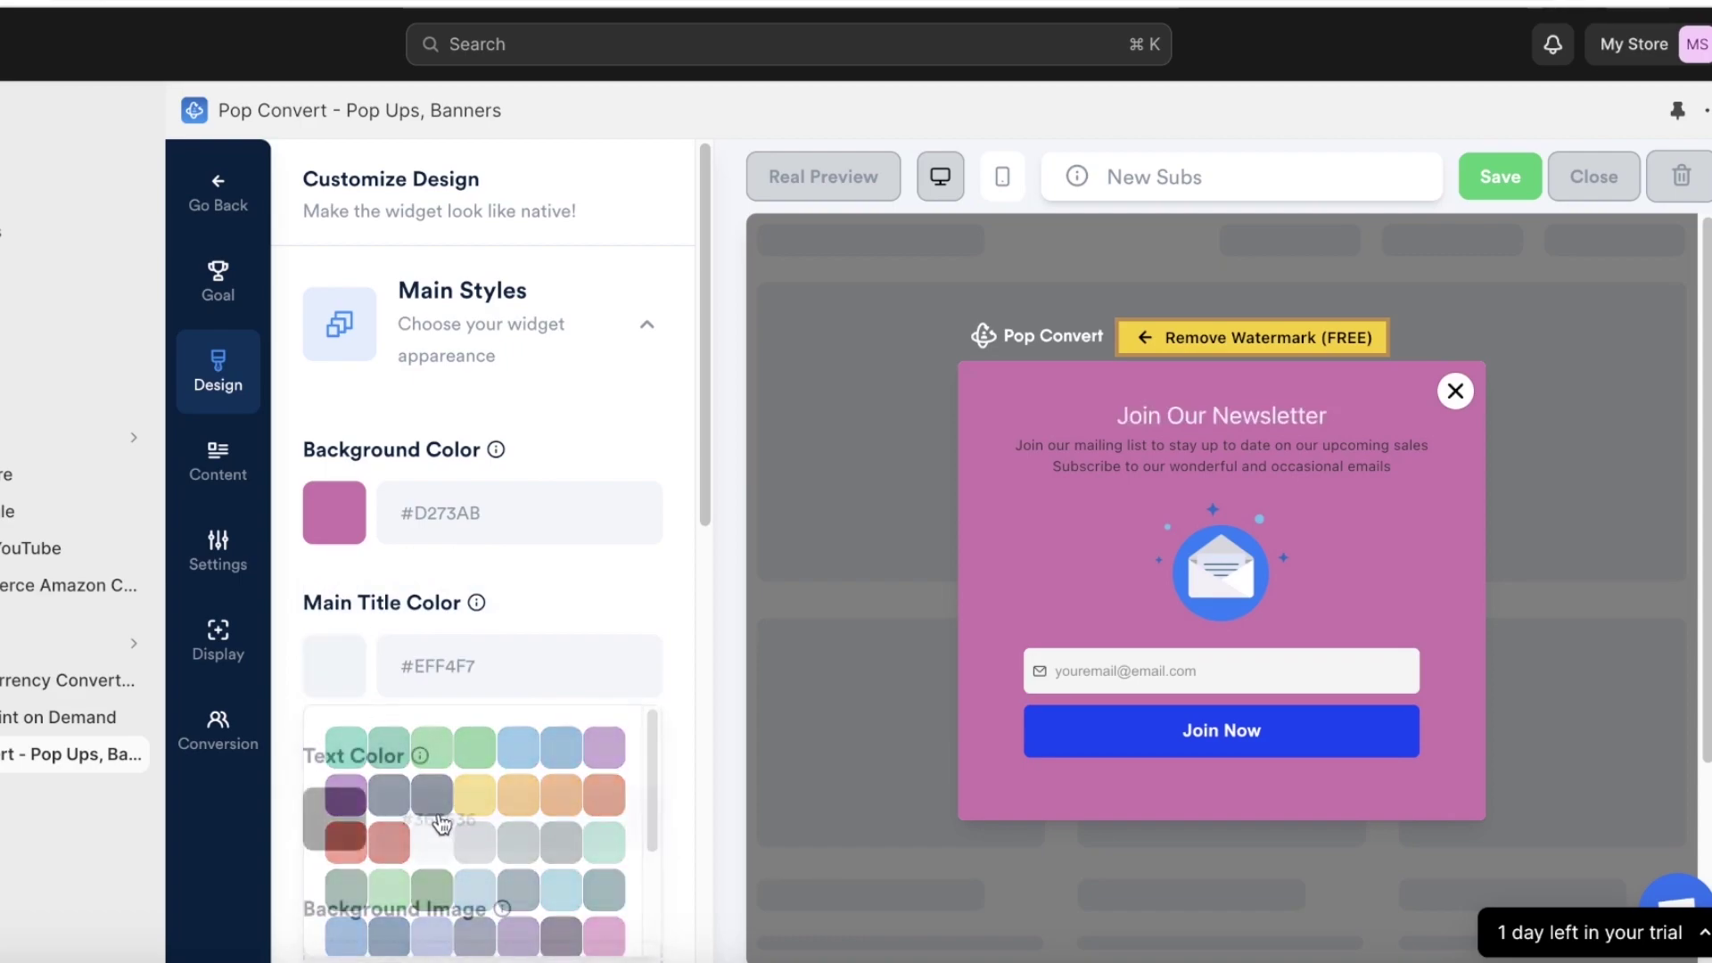
pyautogui.click(340, 688)
pyautogui.click(393, 618)
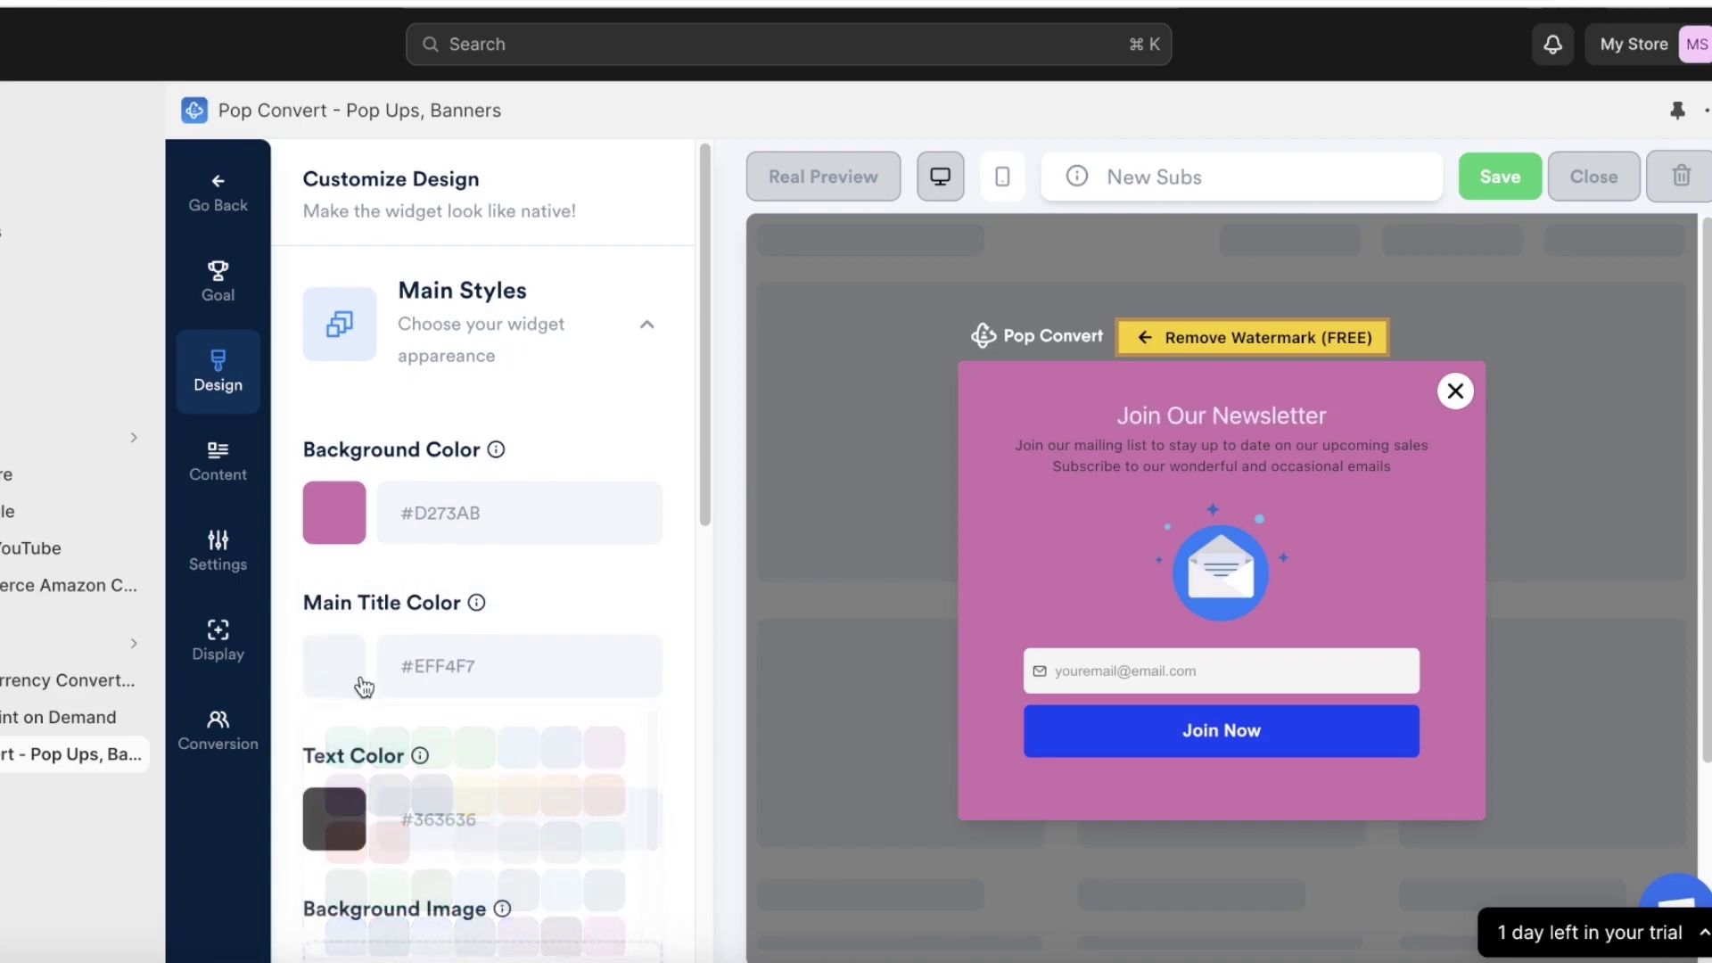
pyautogui.click(361, 686)
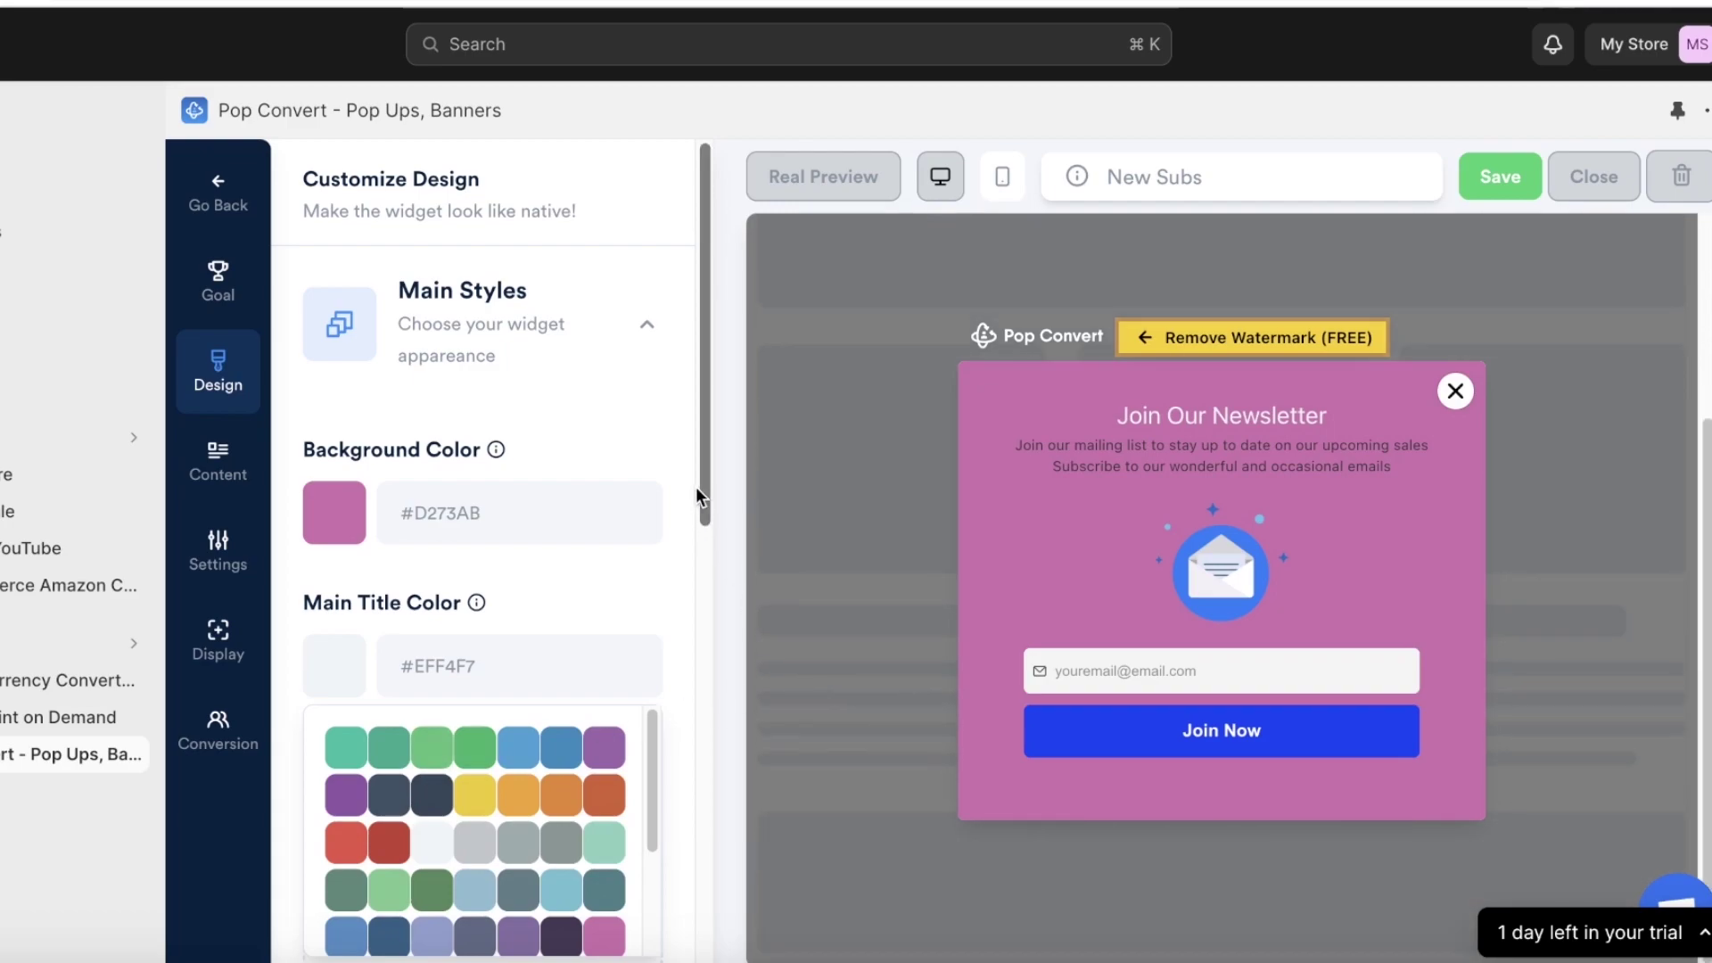
pyautogui.scroll(-5, 697, 526)
pyautogui.click(628, 634)
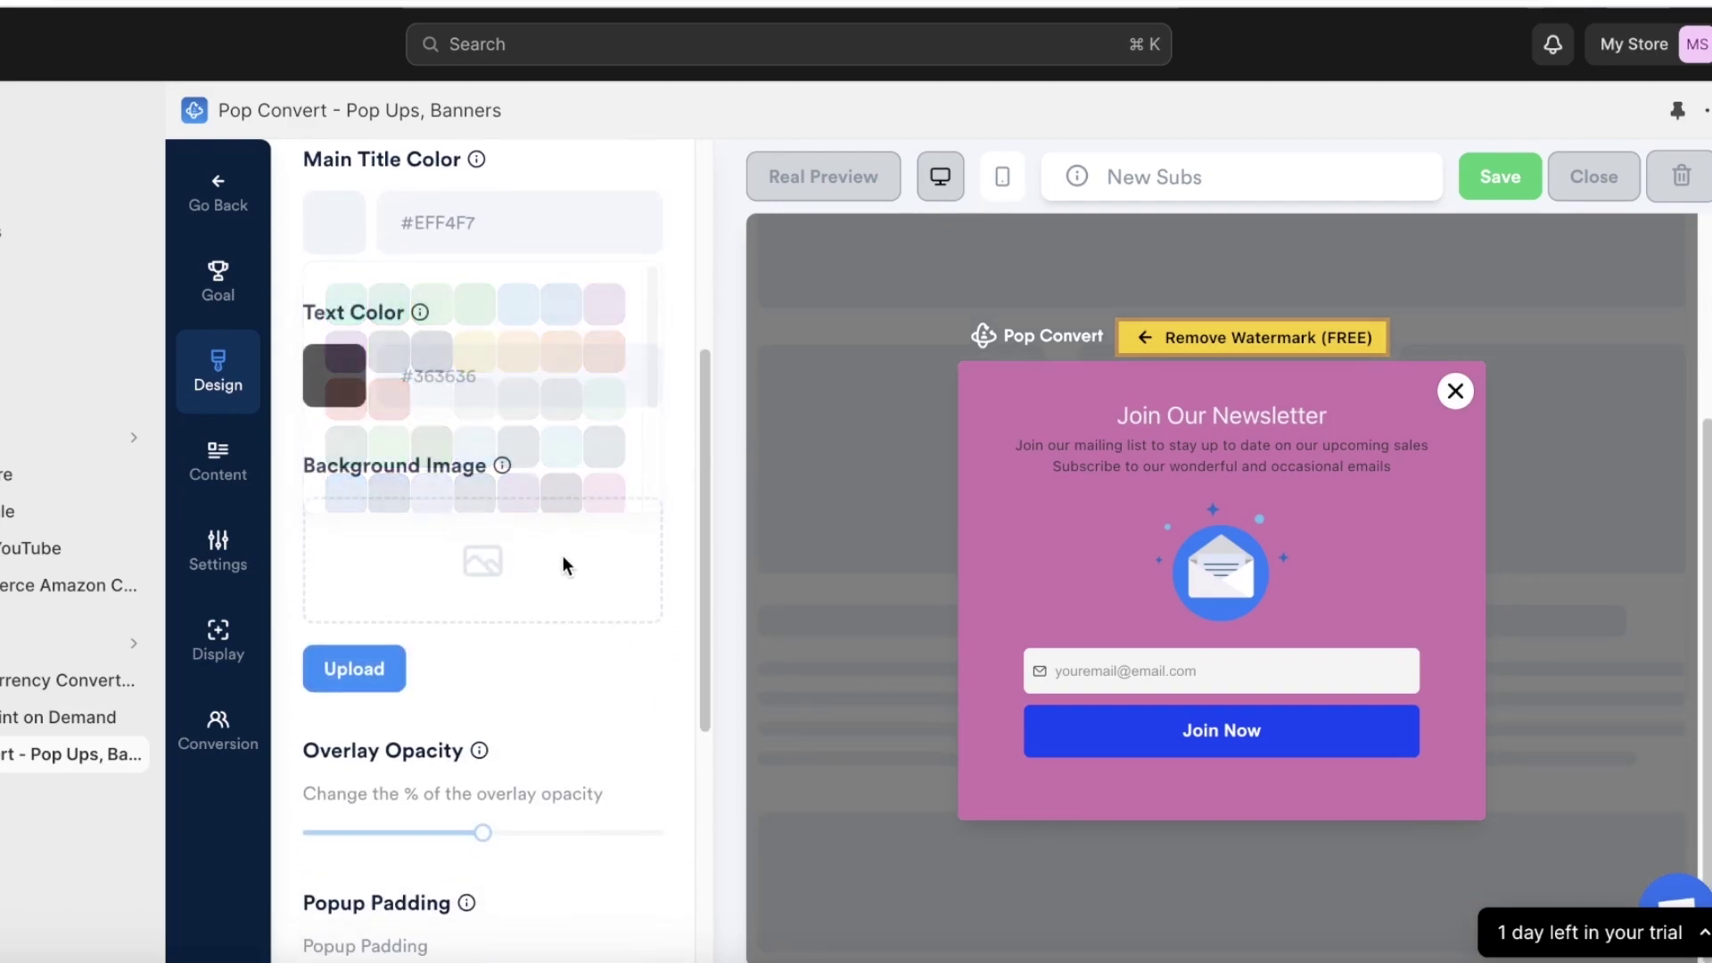
pyautogui.click(352, 388)
pyautogui.click(417, 553)
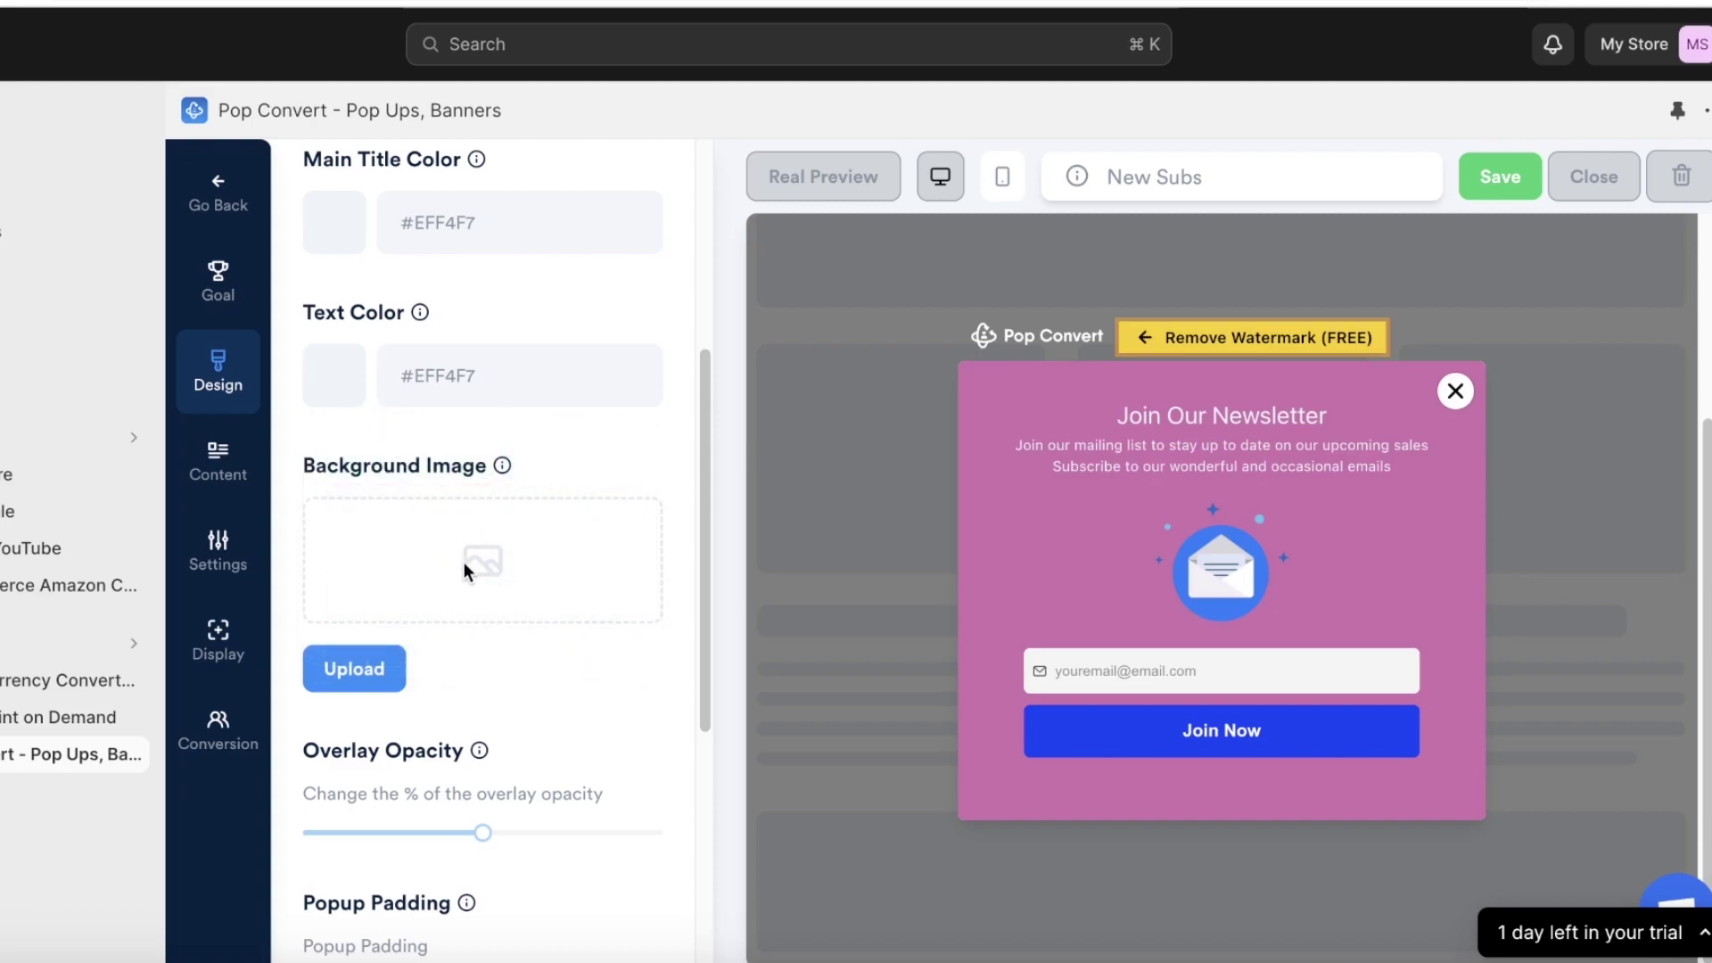
# - Try the dancing cat GIF from Downloads as background image, then cancel and close the uploader
pyautogui.click(354, 669)
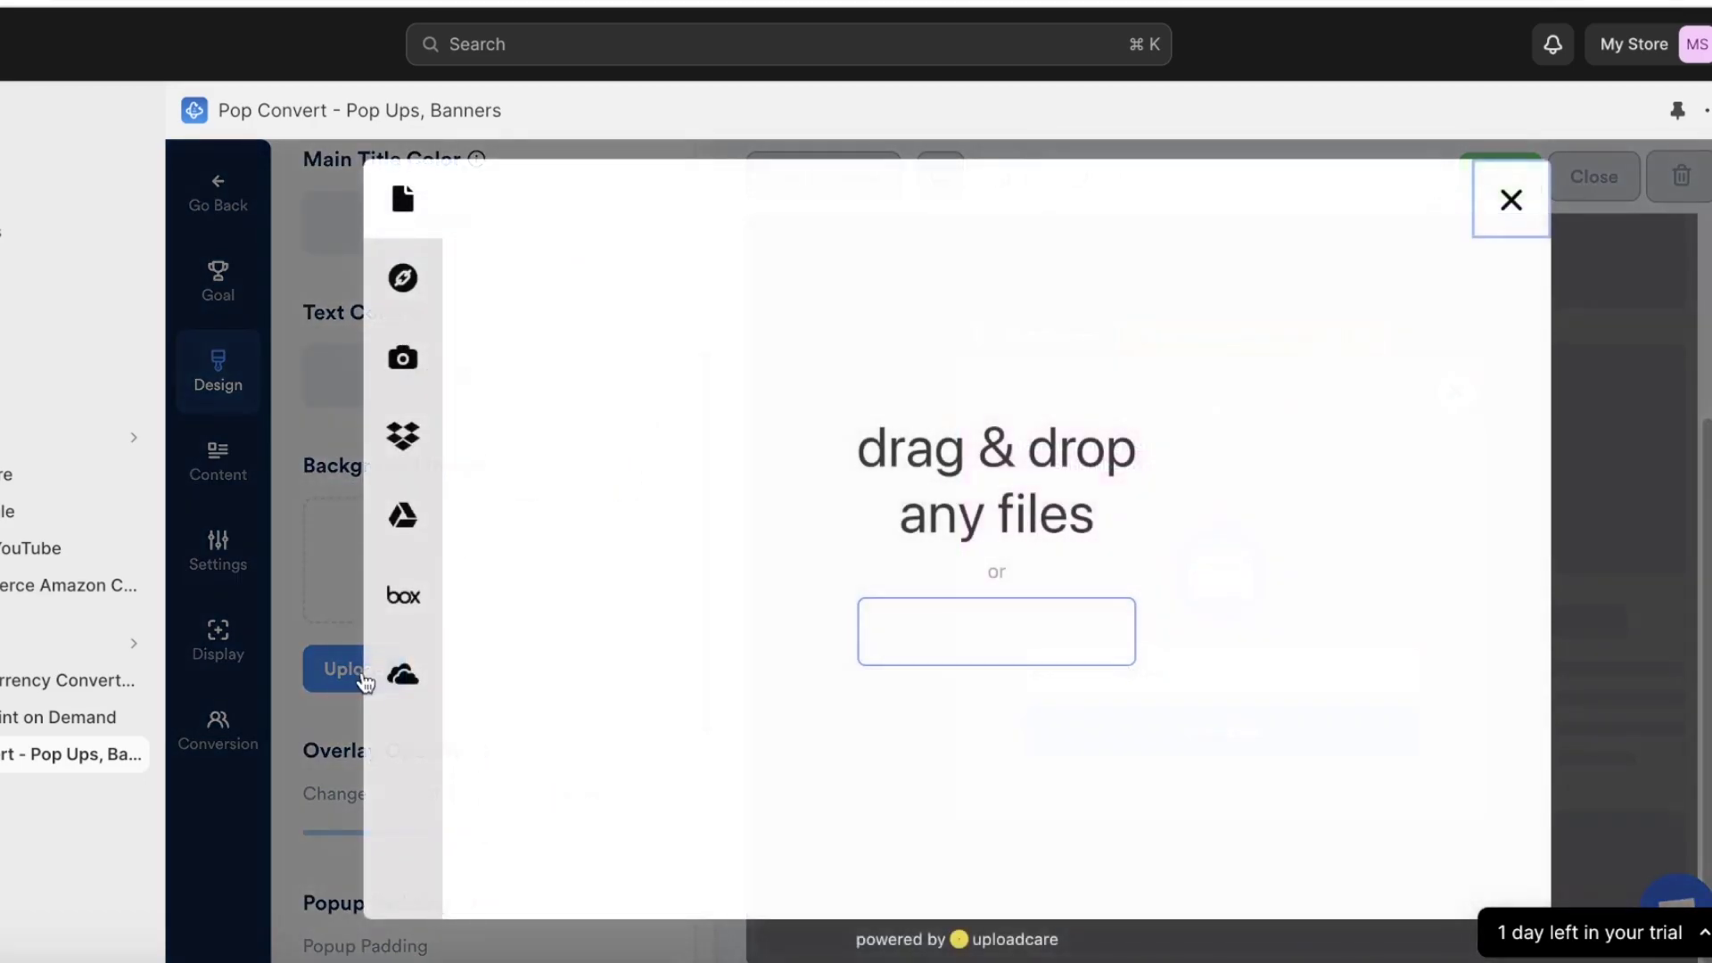
pyautogui.click(915, 614)
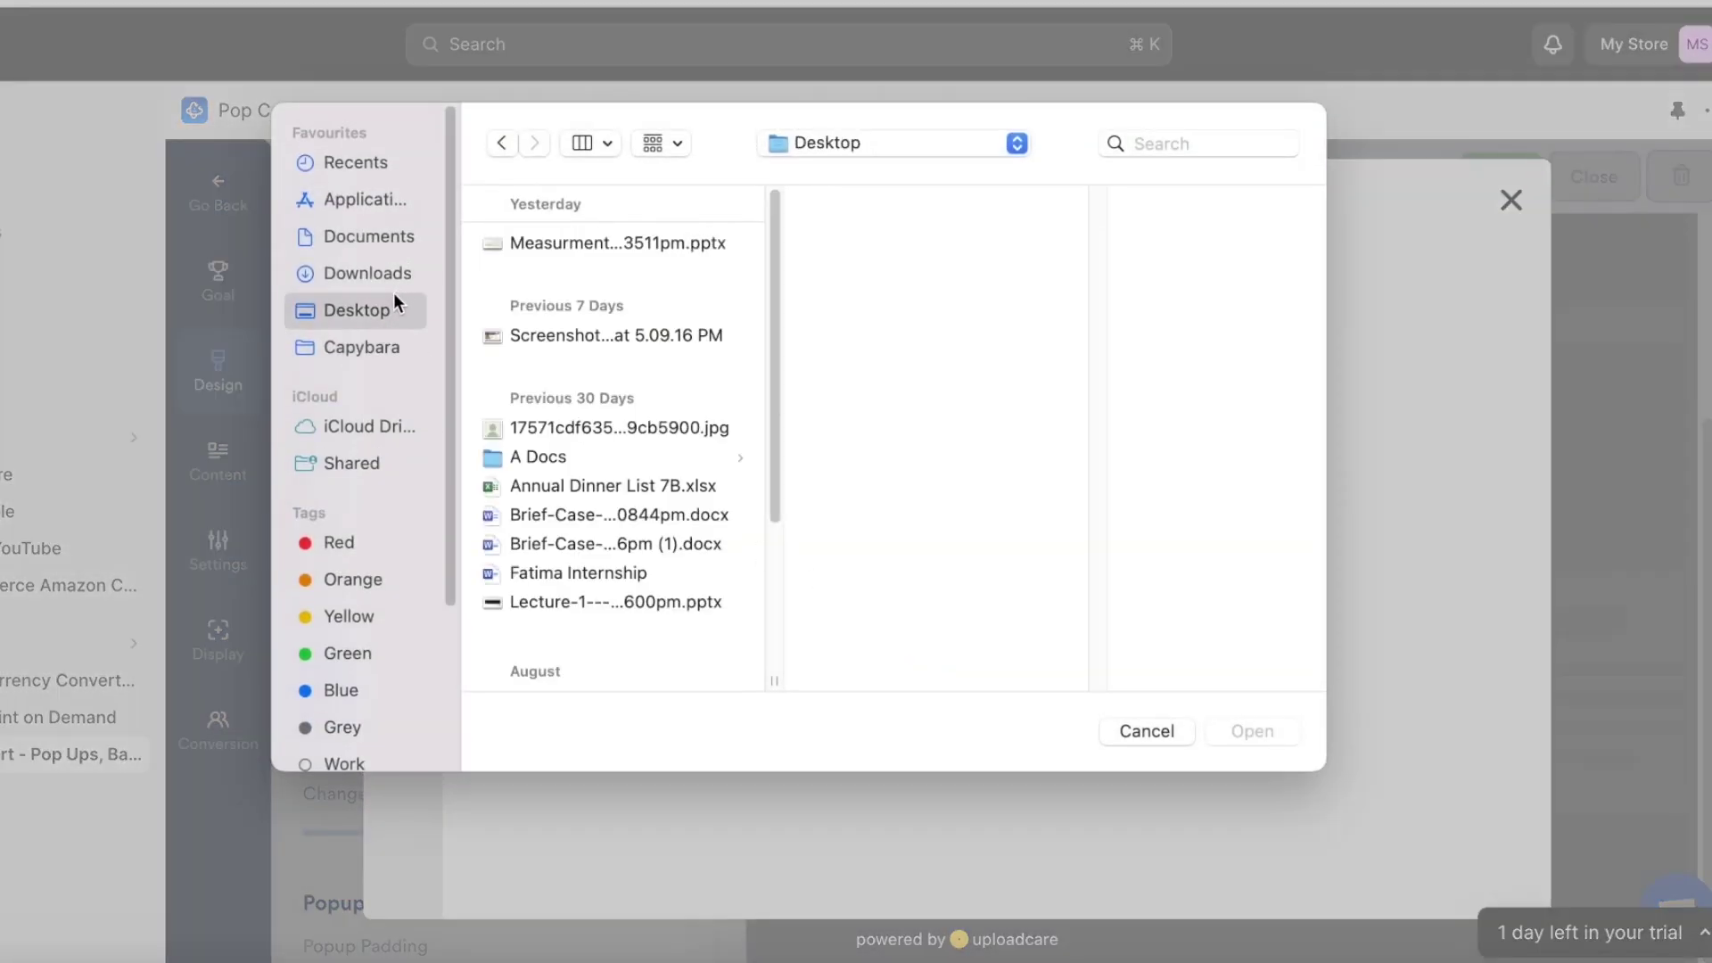
pyautogui.click(367, 275)
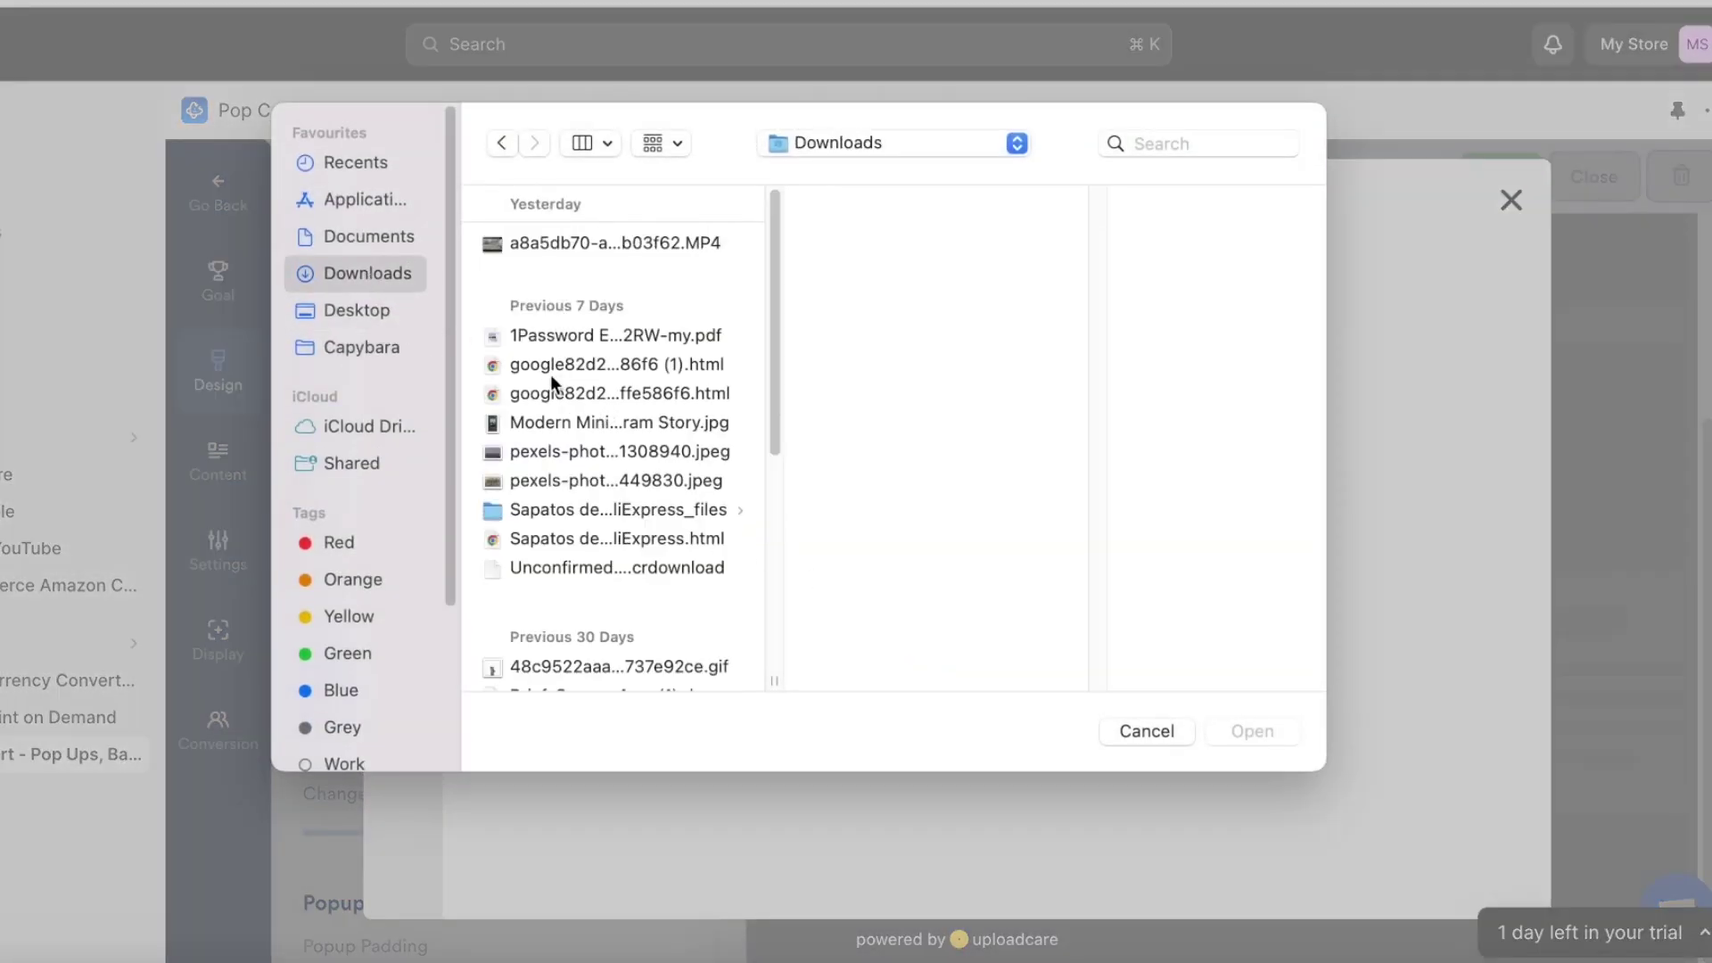
pyautogui.click(546, 477)
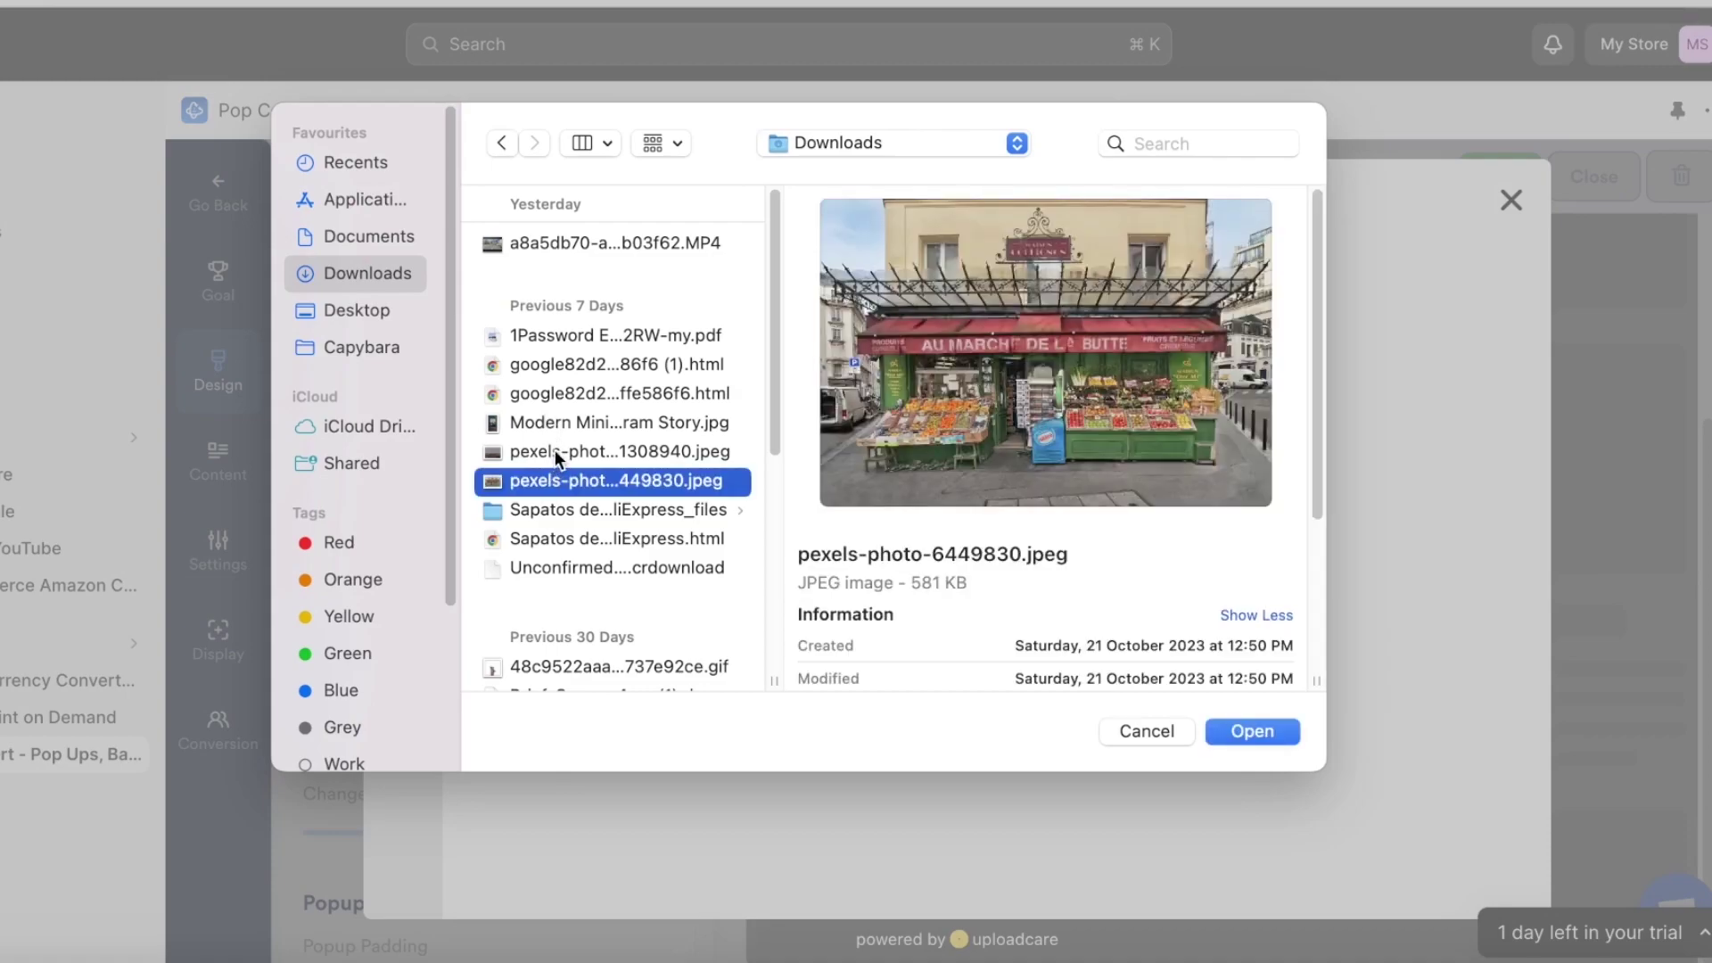
pyautogui.click(555, 420)
pyautogui.click(558, 447)
pyautogui.scroll(-3, 580, 491)
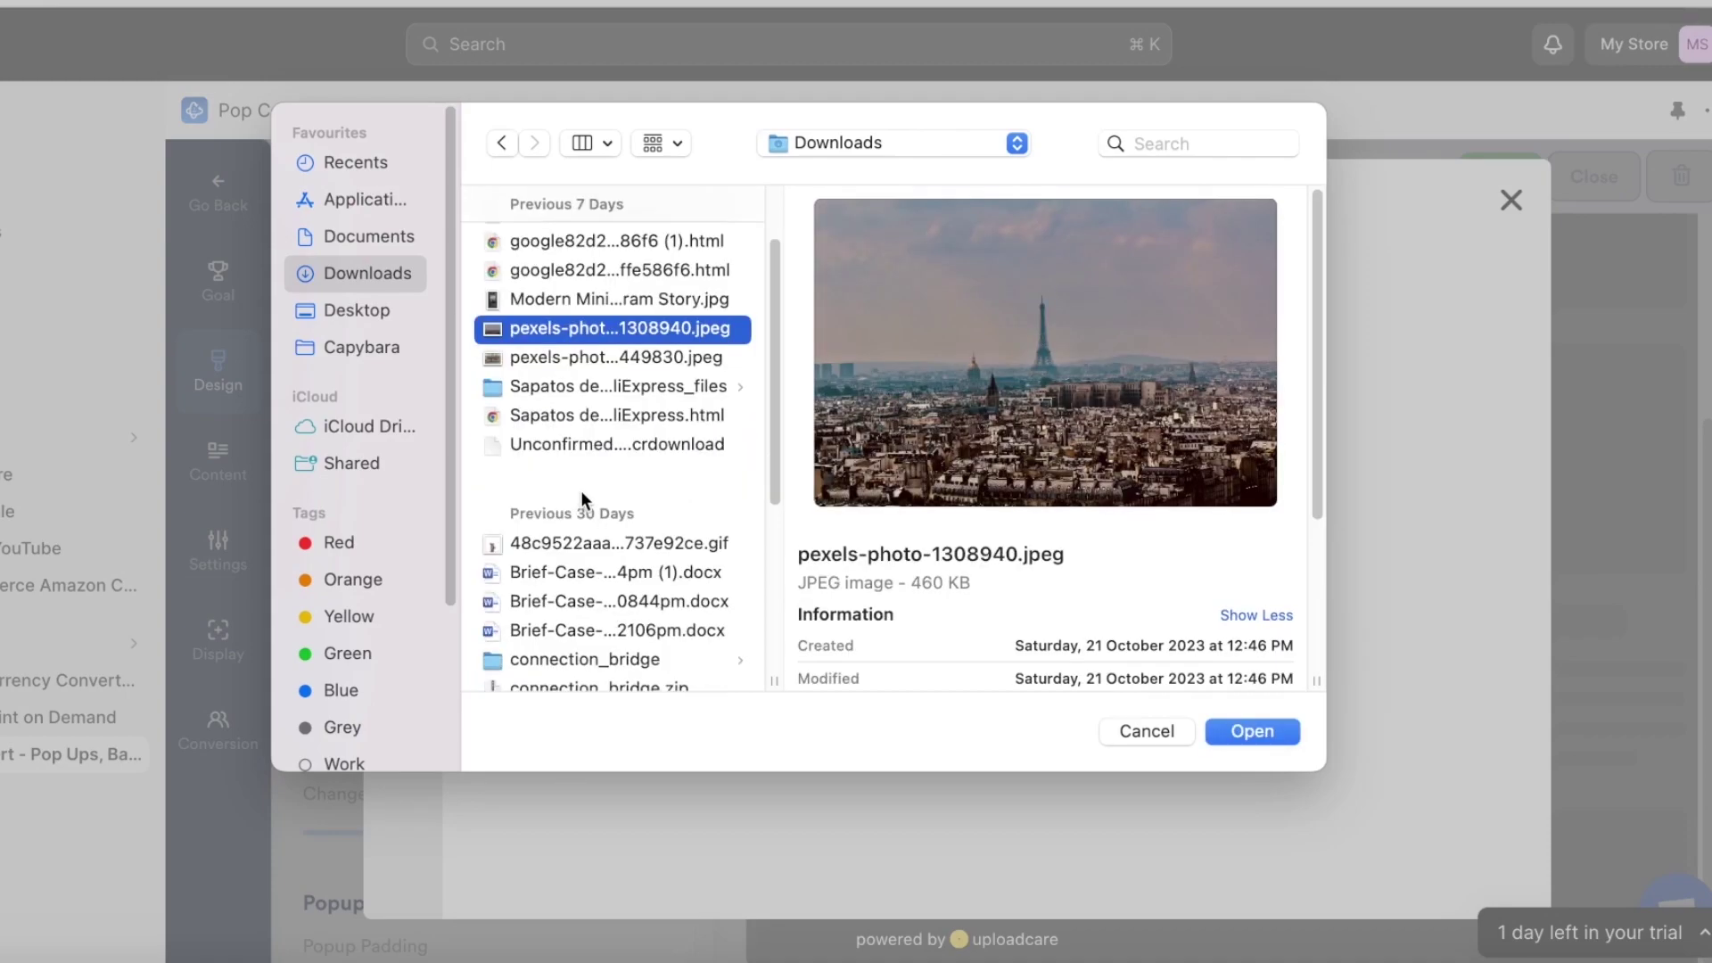
pyautogui.scroll(-1, 557, 656)
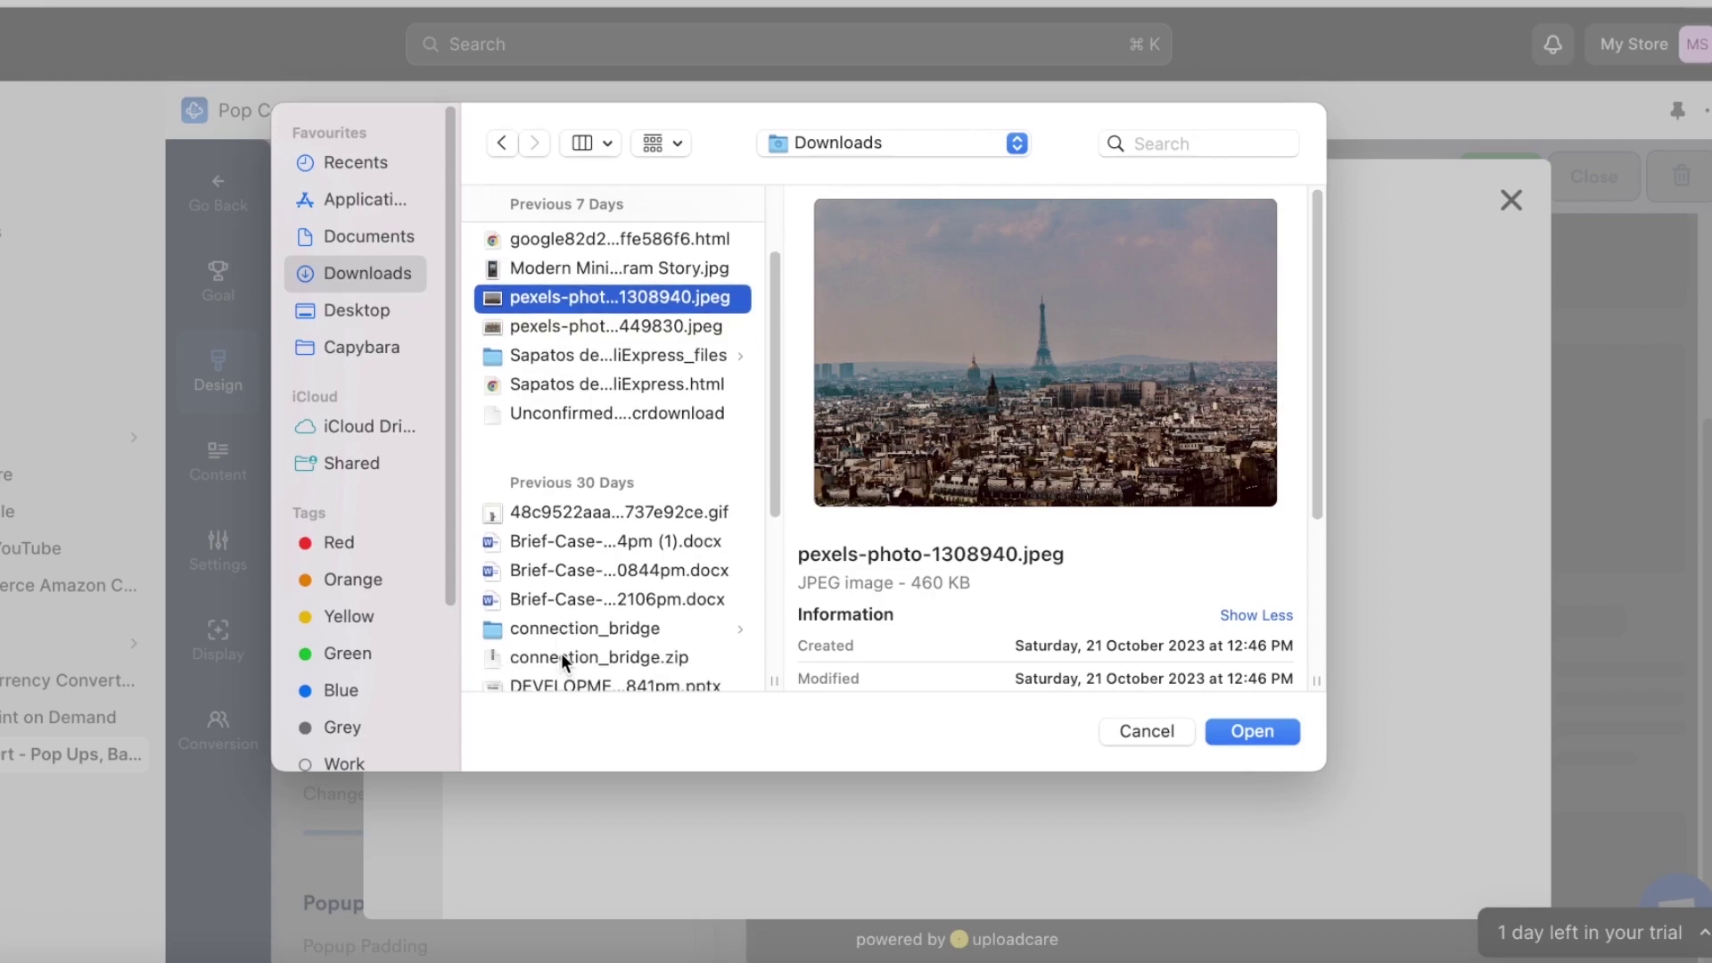
pyautogui.click(614, 501)
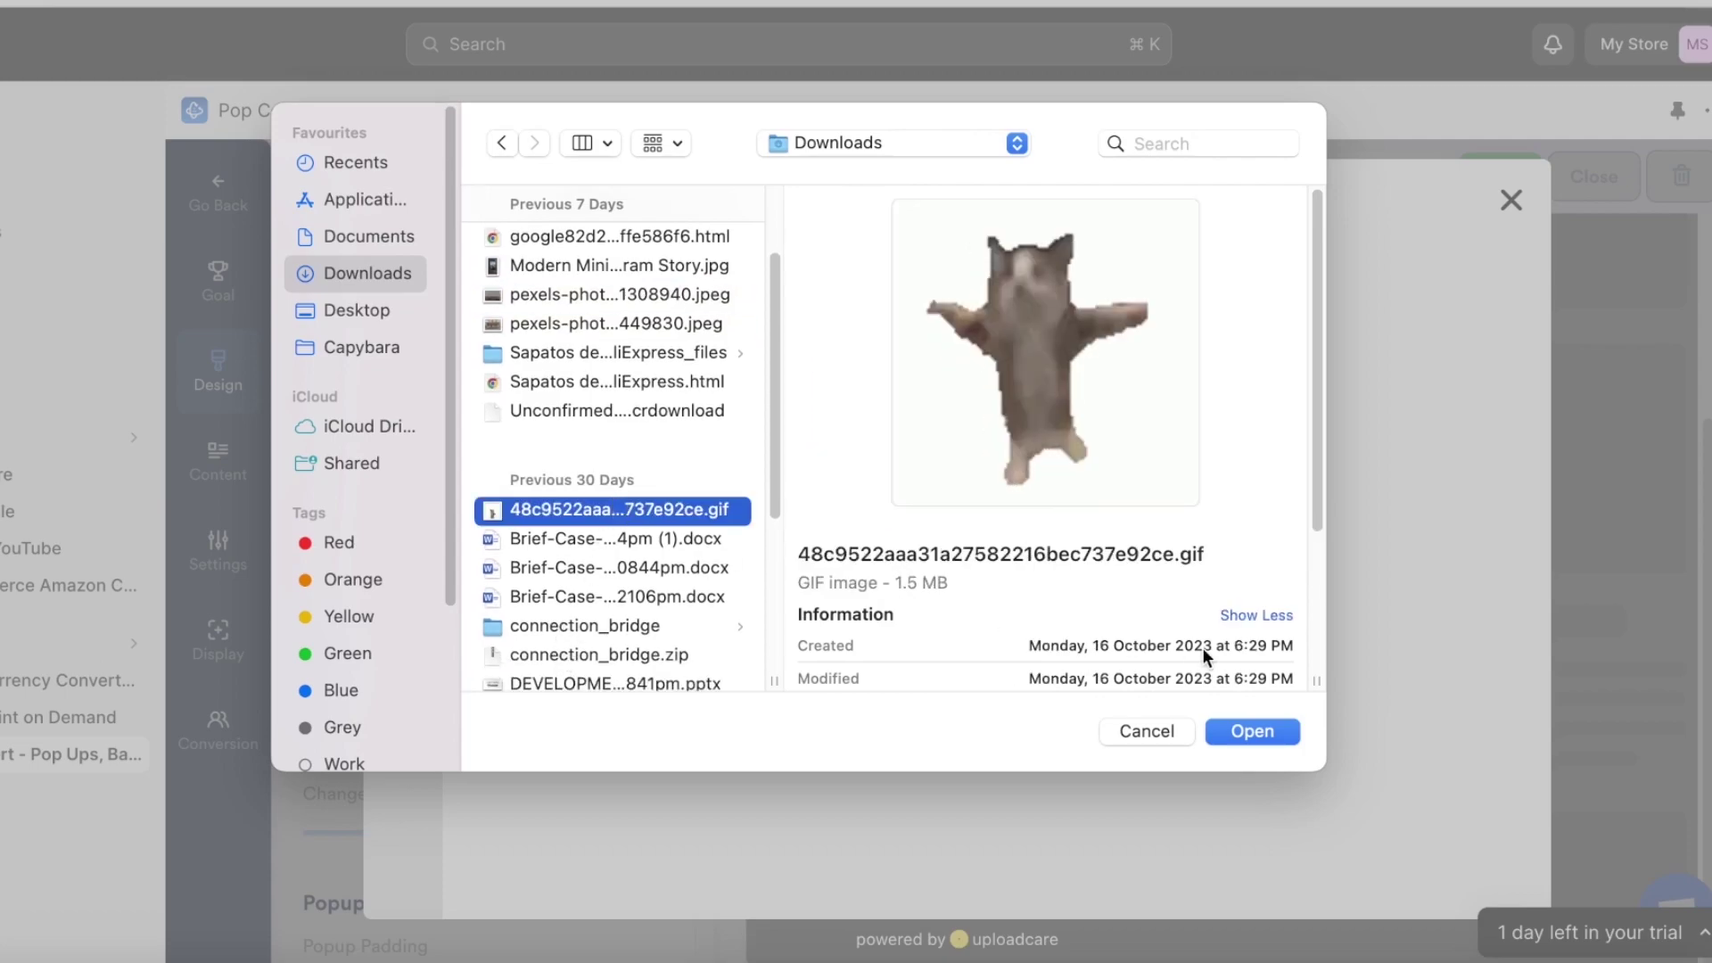
pyautogui.click(1239, 731)
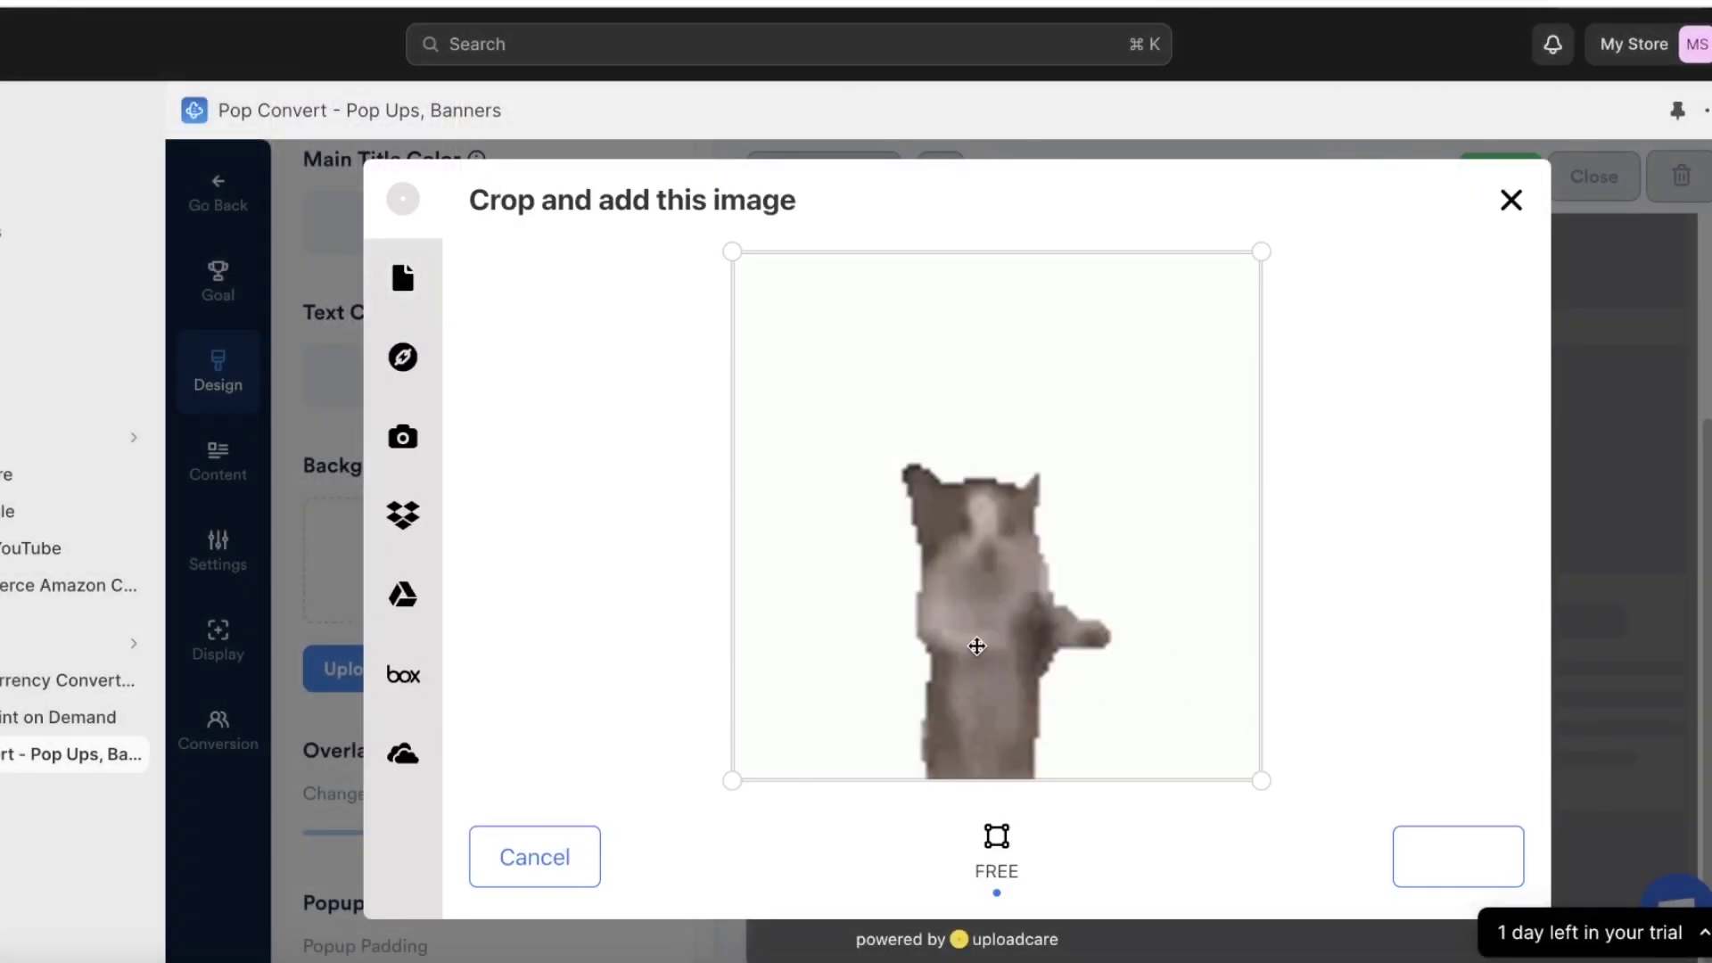
pyautogui.click(497, 869)
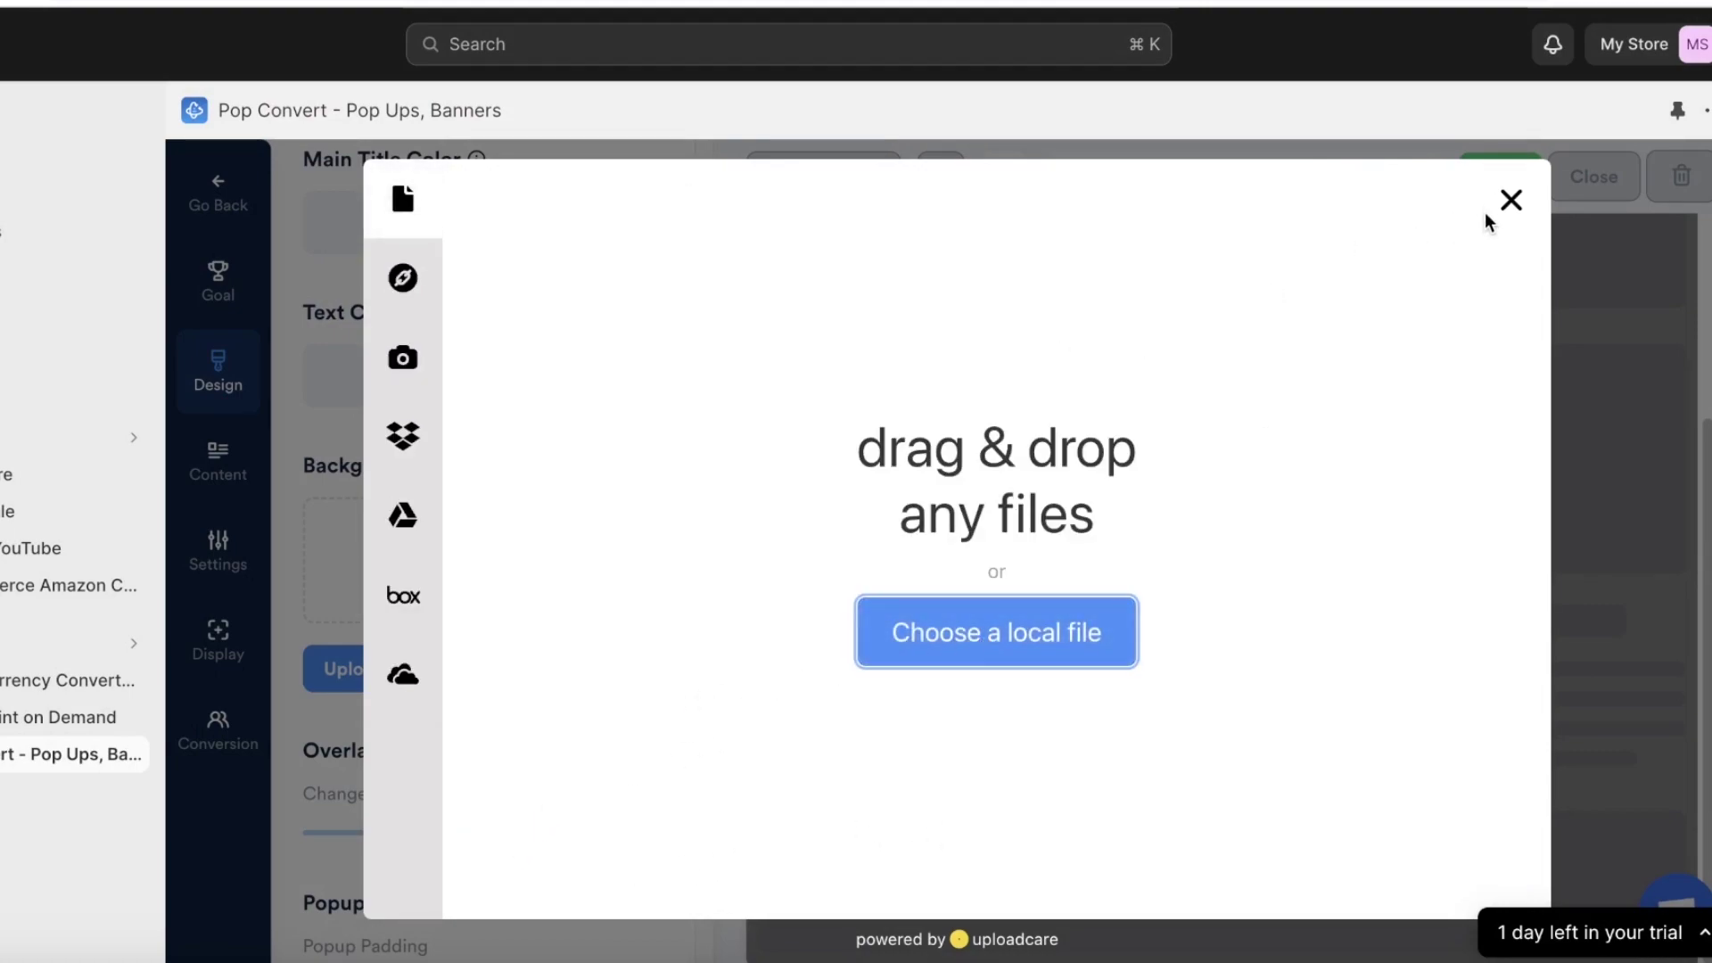
pyautogui.click(1506, 202)
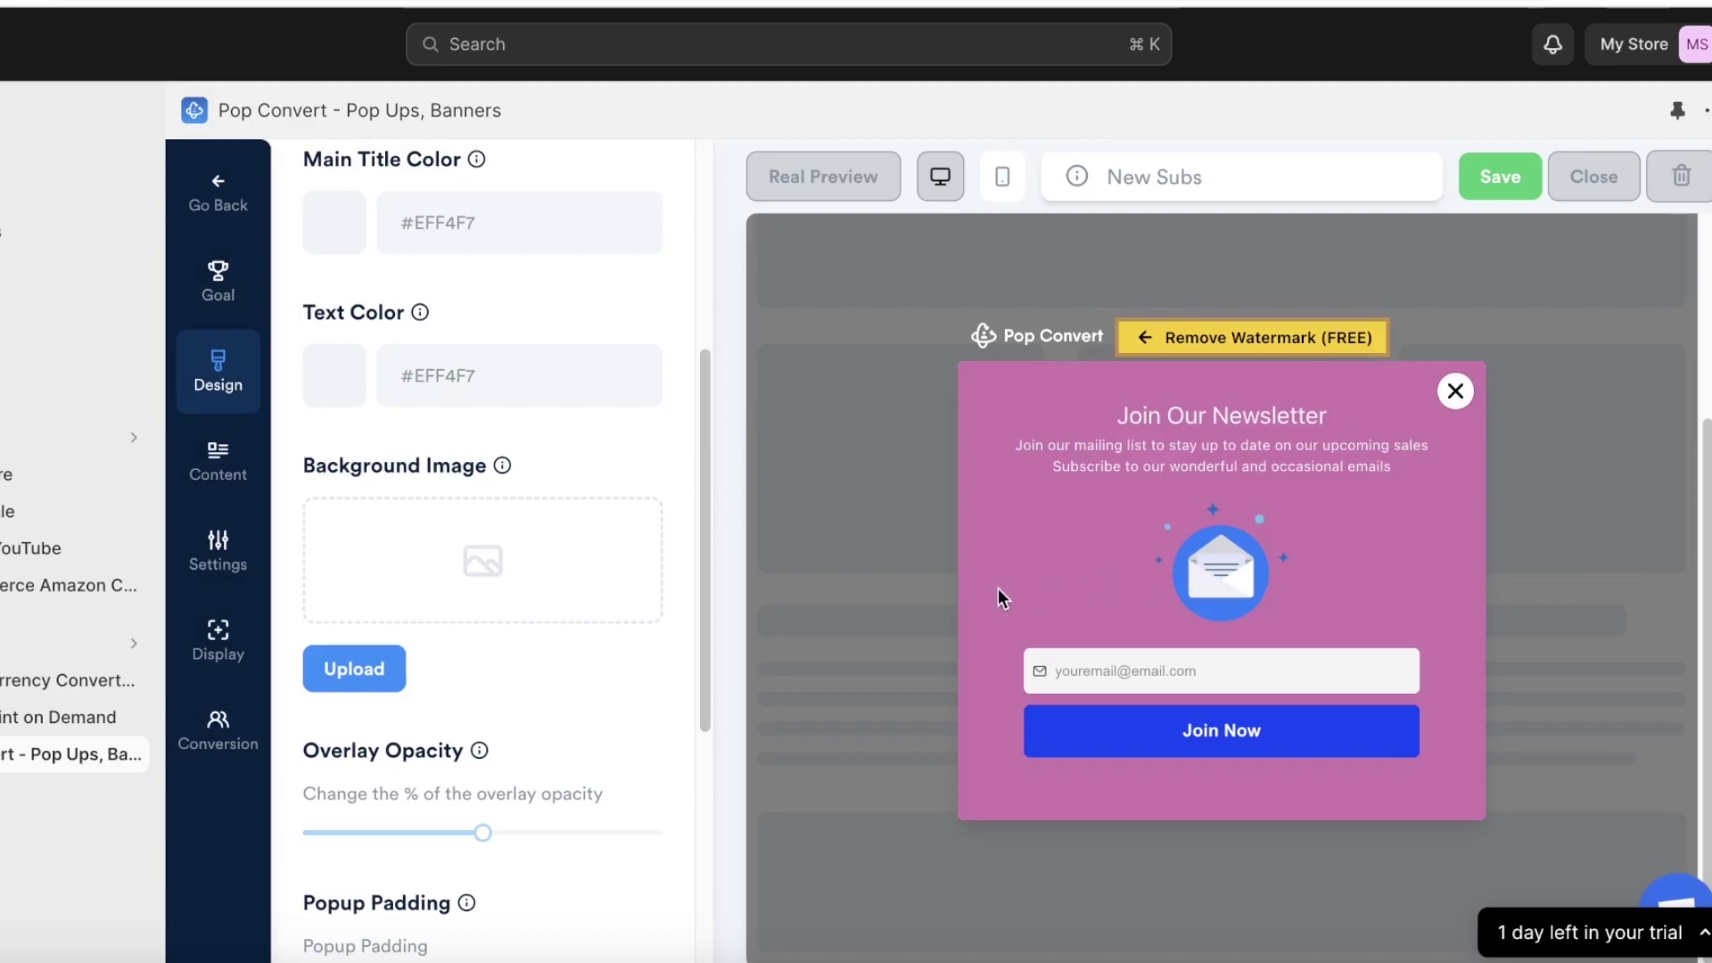
# - Set overlay opacity to about 33, popup padding to 25 and max width 449
pyautogui.scroll(-3, 428, 604)
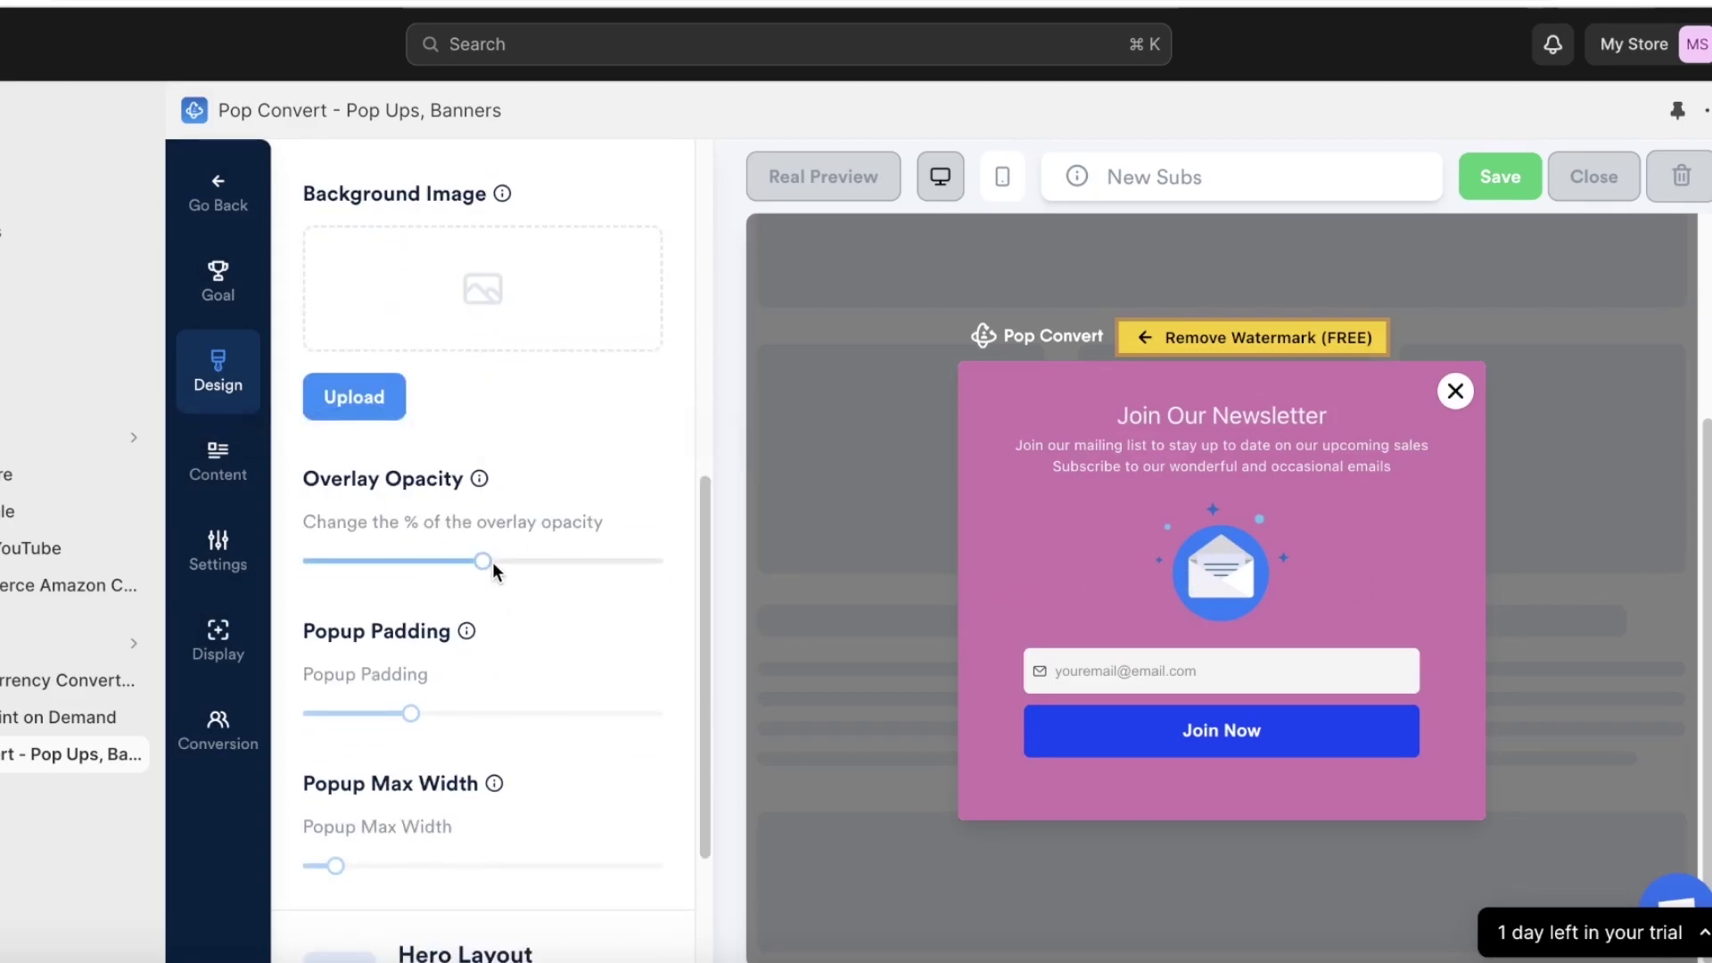
pyautogui.moveTo(486, 561); pyautogui.dragTo(425, 580)
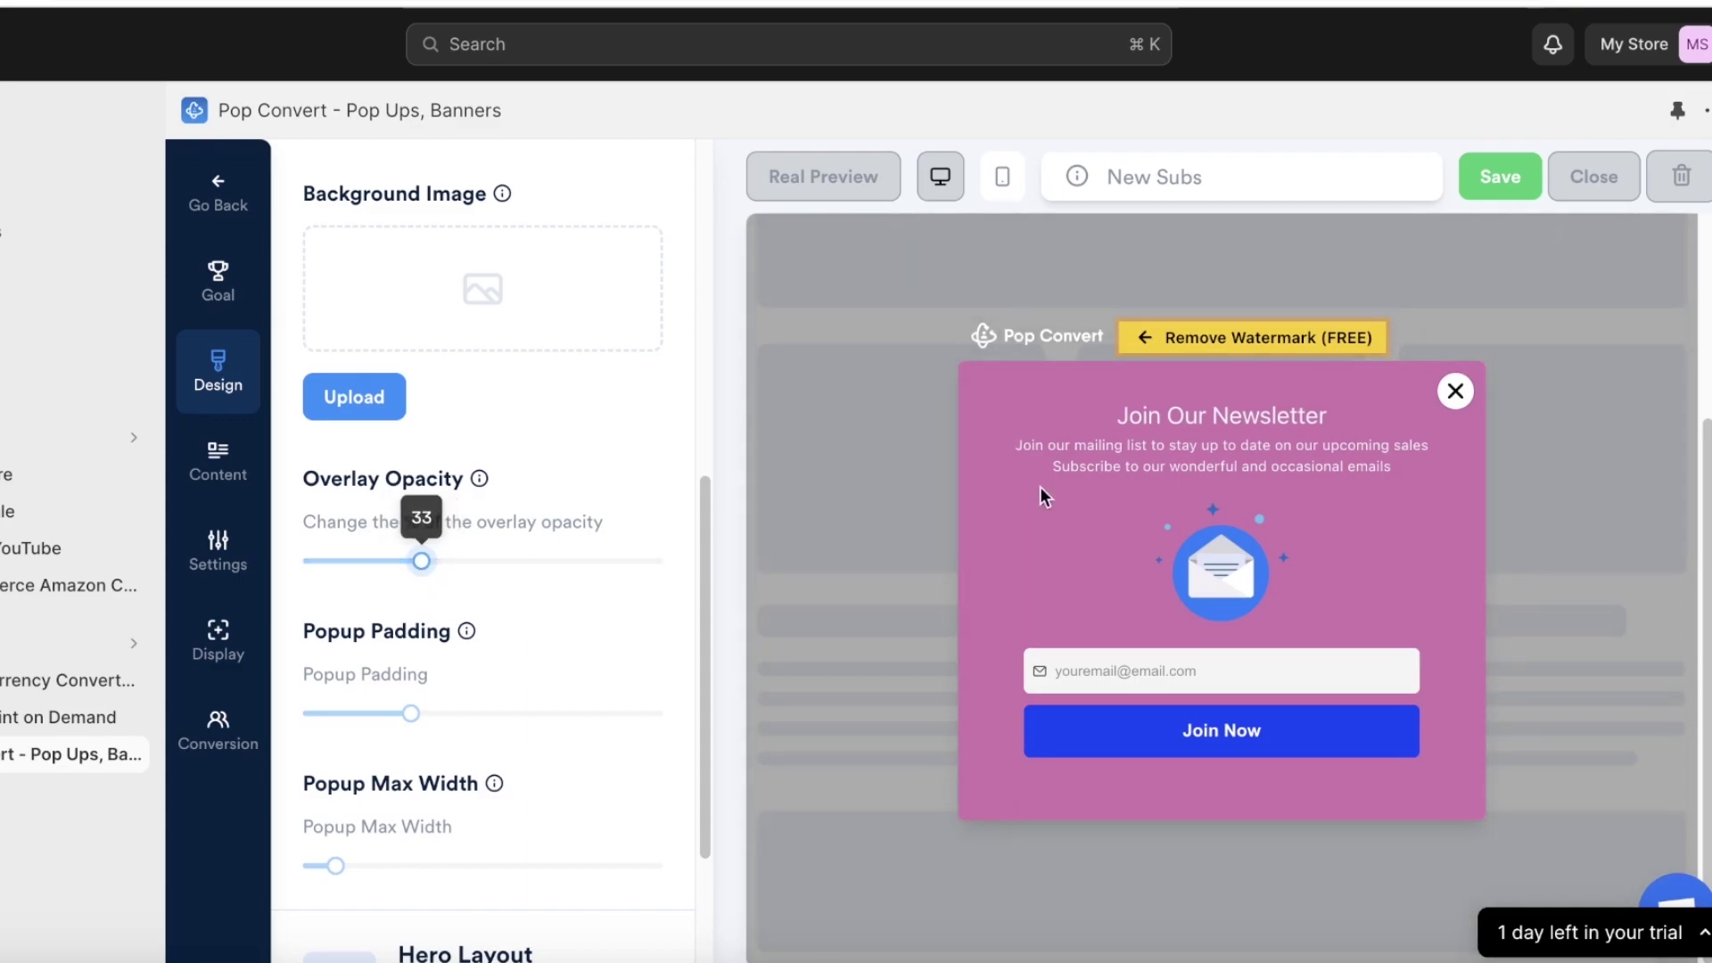
pyautogui.moveTo(388, 707); pyautogui.dragTo(377, 746)
# - Keep the Hero Layout set to No Hero and collapse its options
pyautogui.scroll(-2, 591, 778)
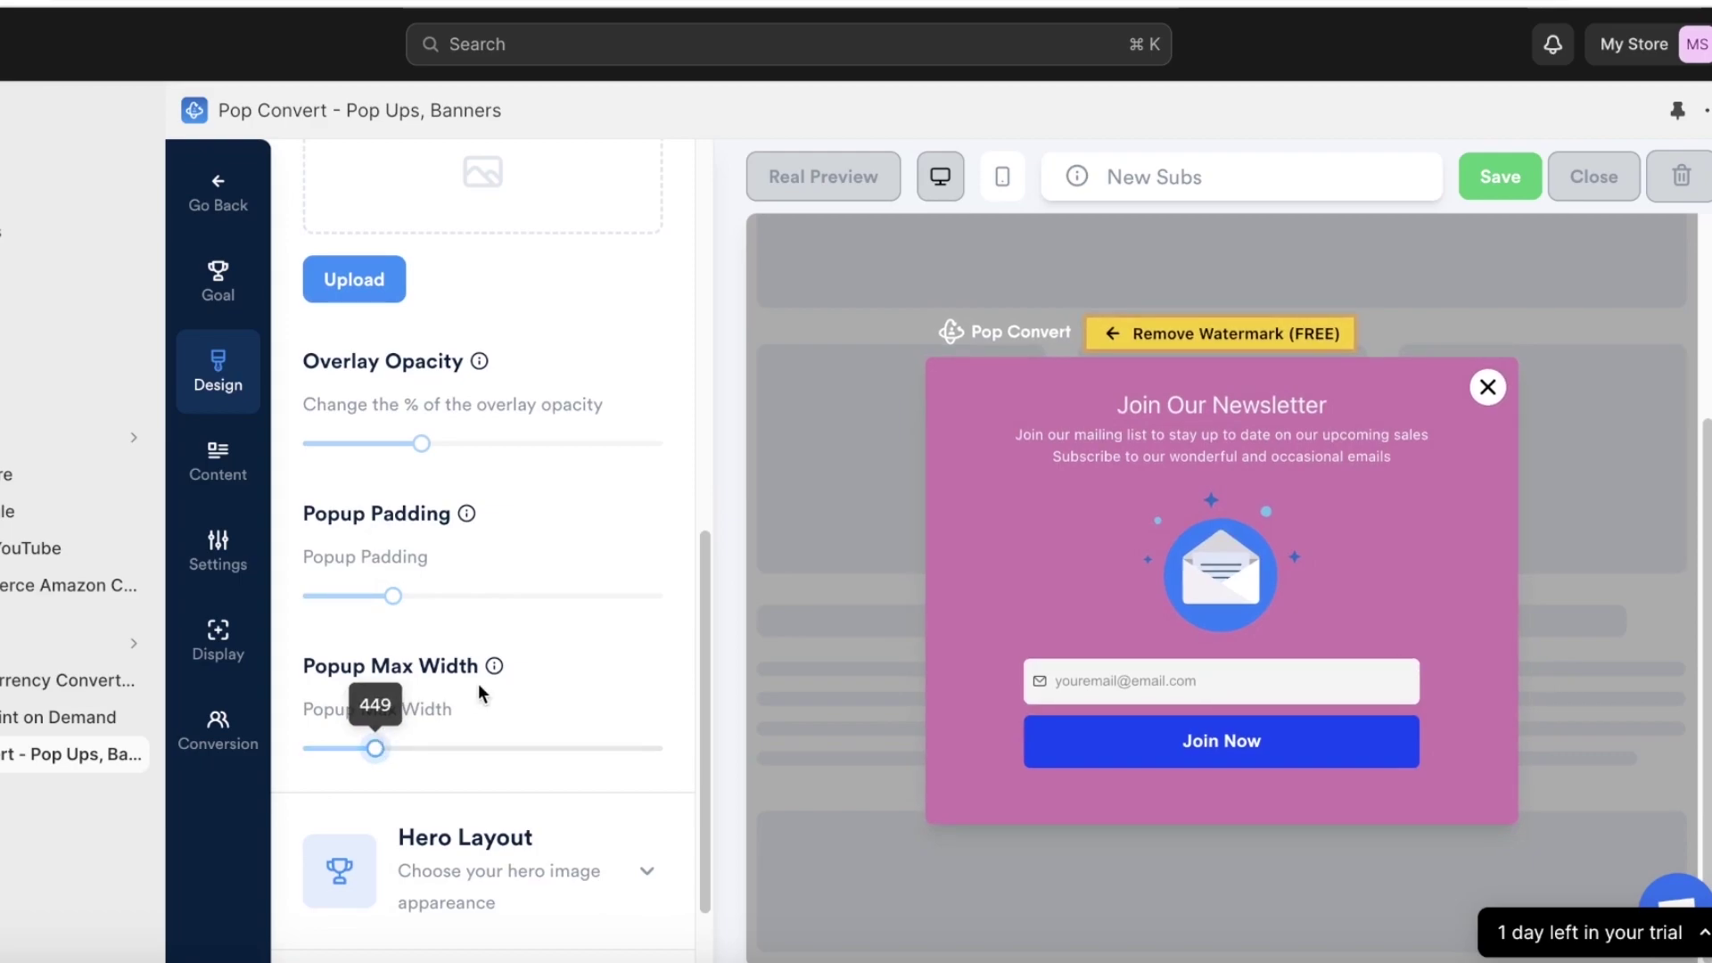
pyautogui.scroll(-2, 432, 705)
pyautogui.click(446, 749)
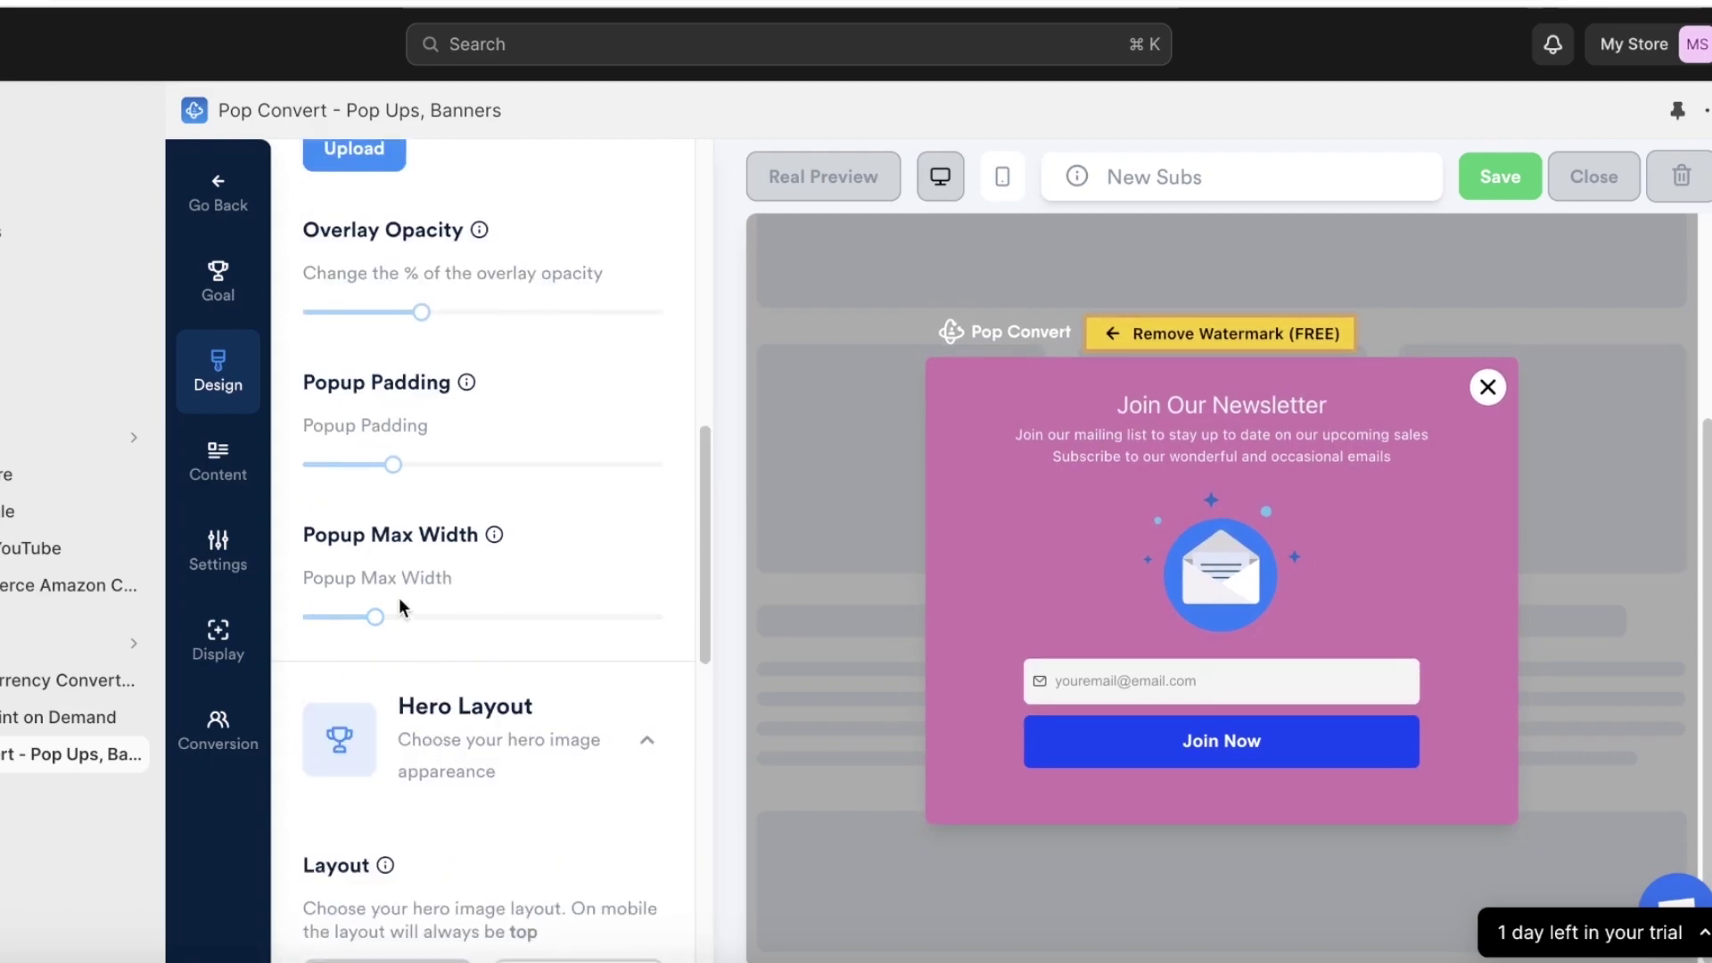
pyautogui.scroll(-5, 398, 603)
pyautogui.scroll(-4, 375, 781)
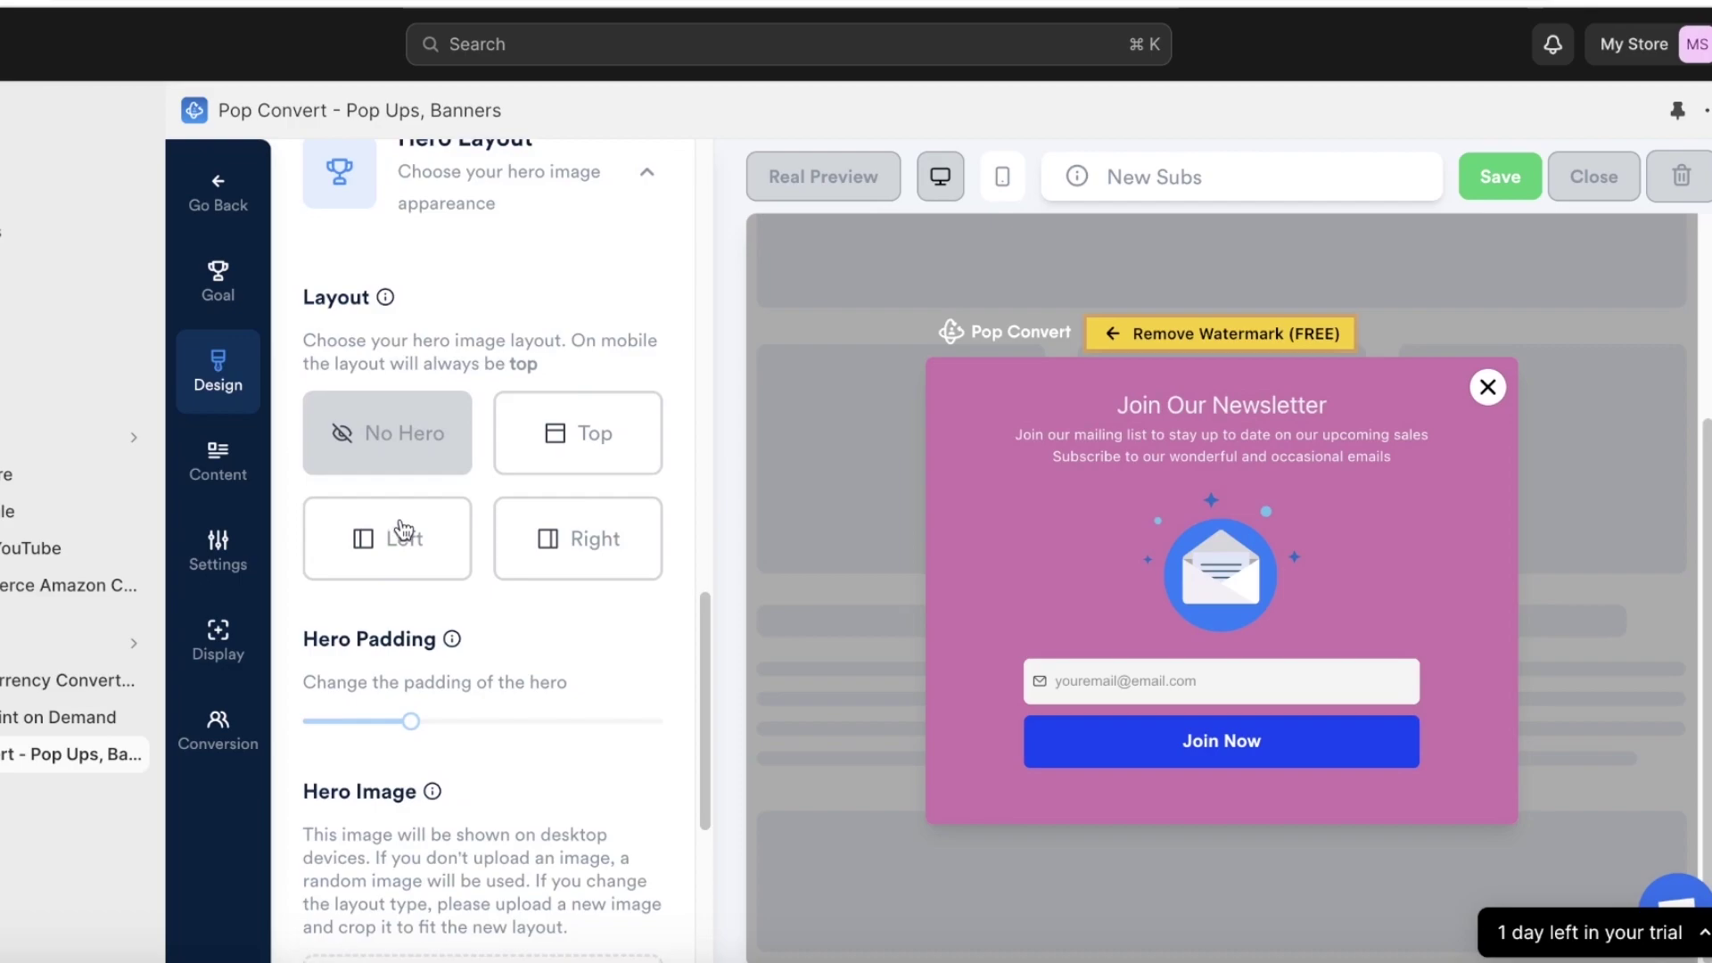
pyautogui.click(361, 462)
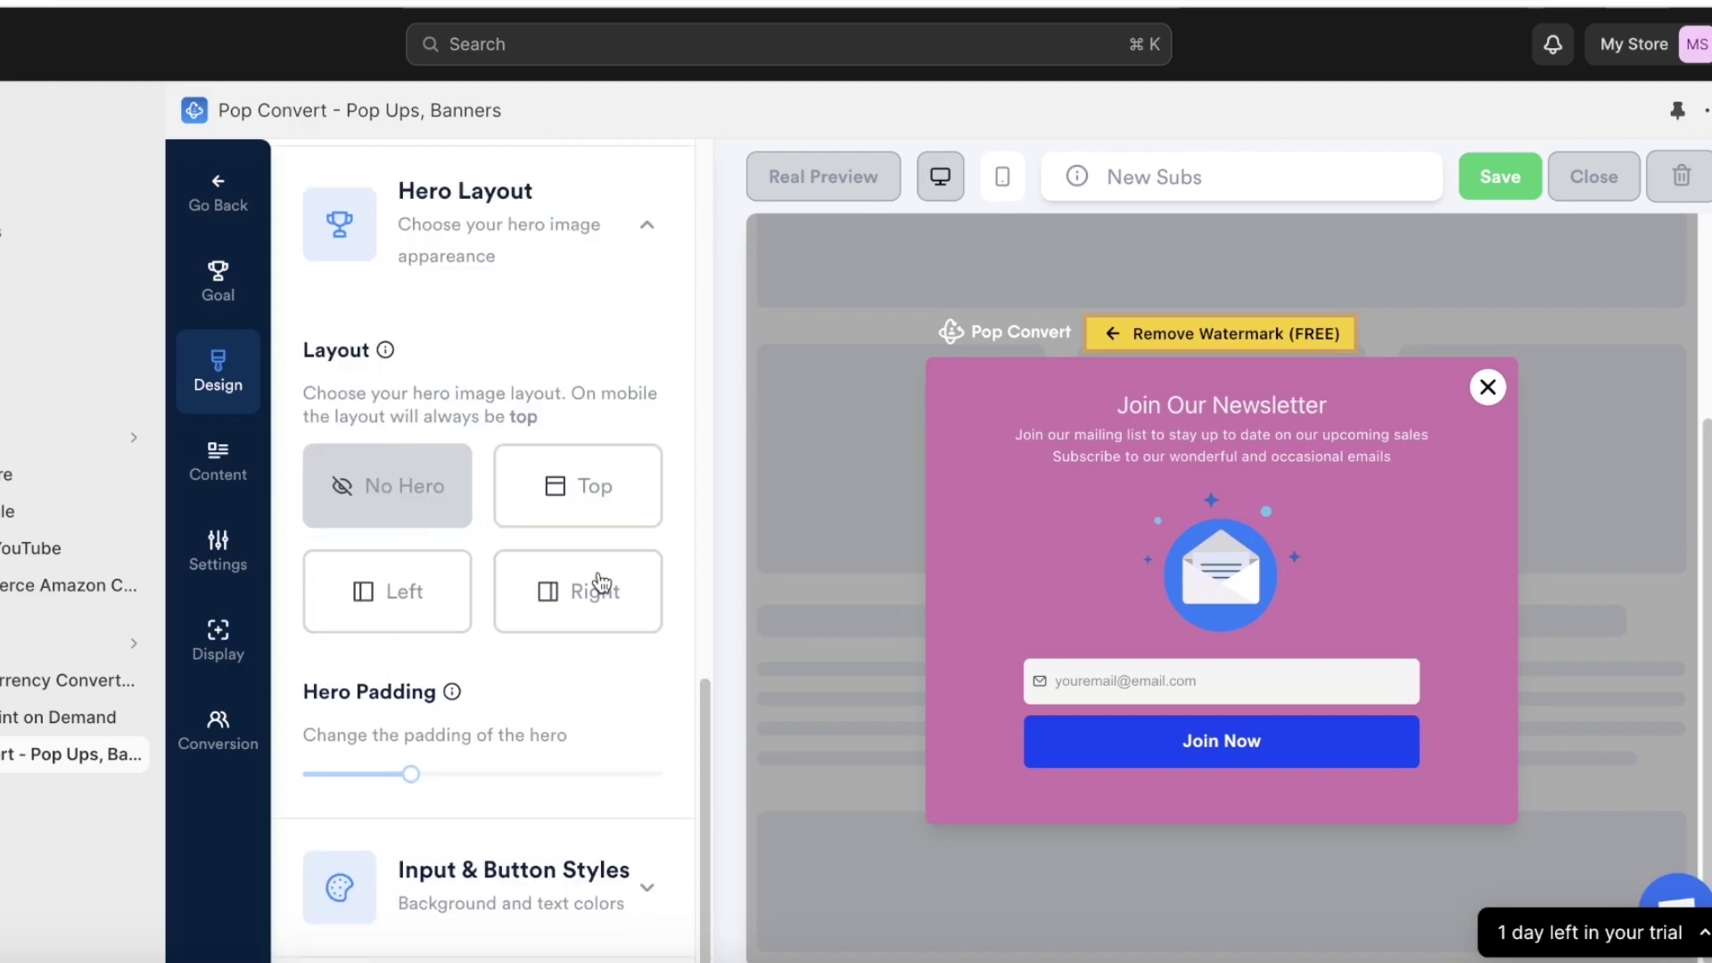
pyautogui.scroll(1, 584, 420)
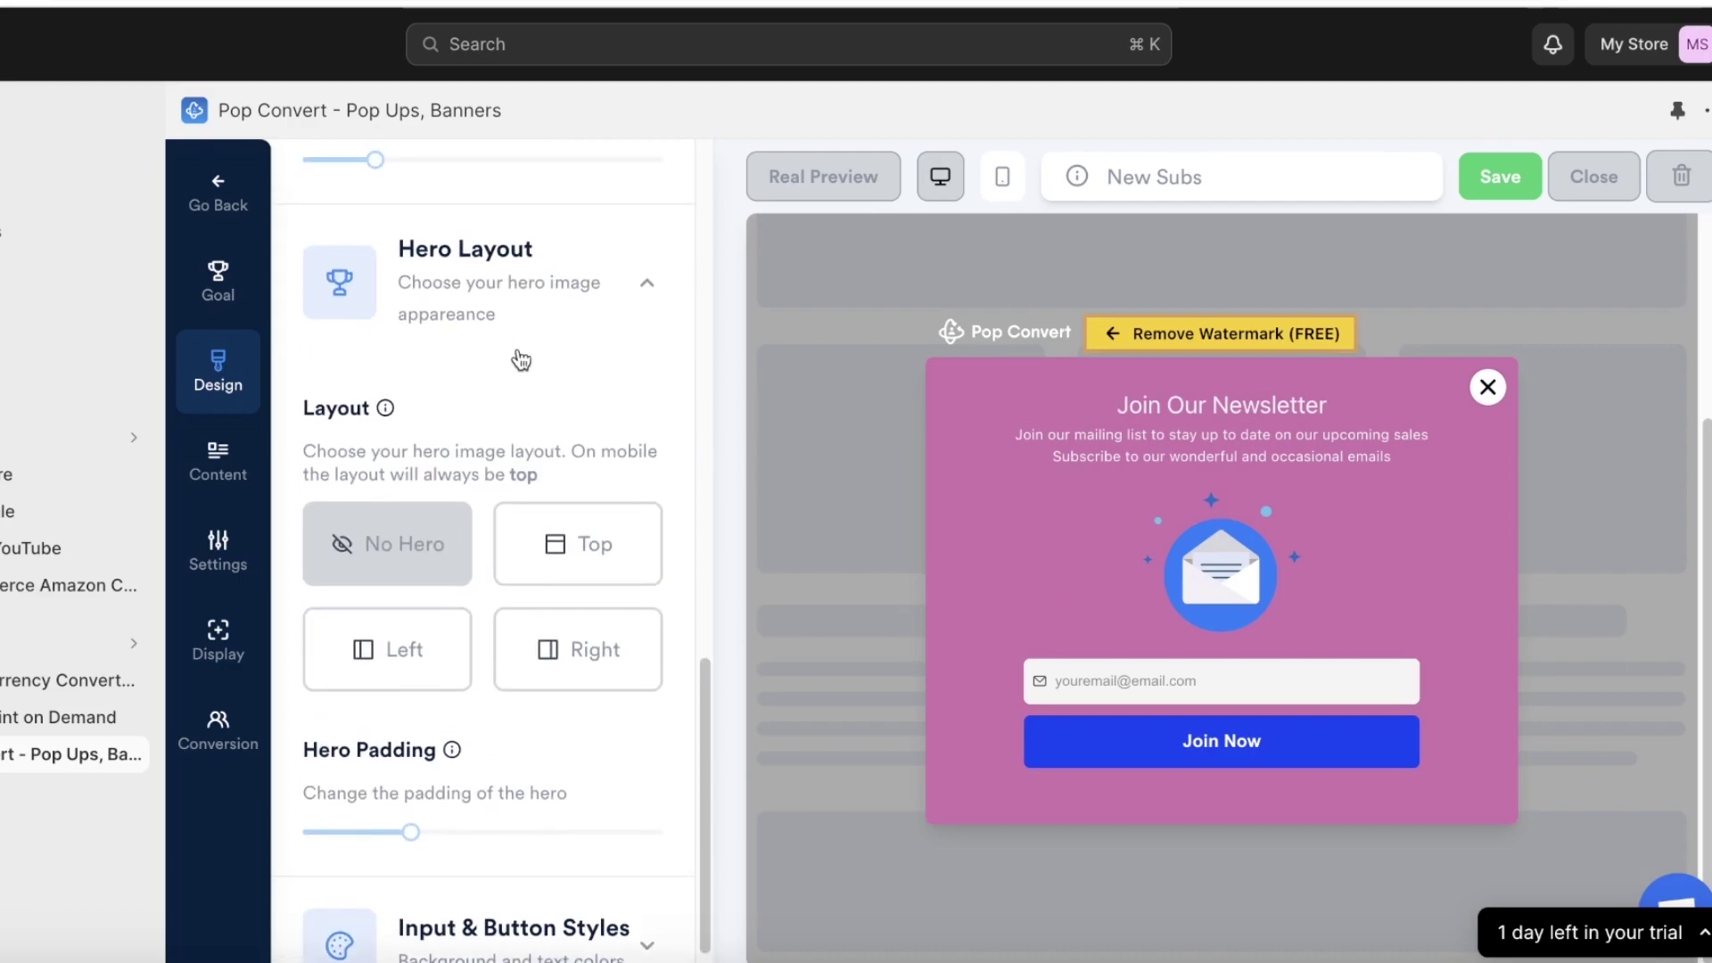
pyautogui.click(664, 283)
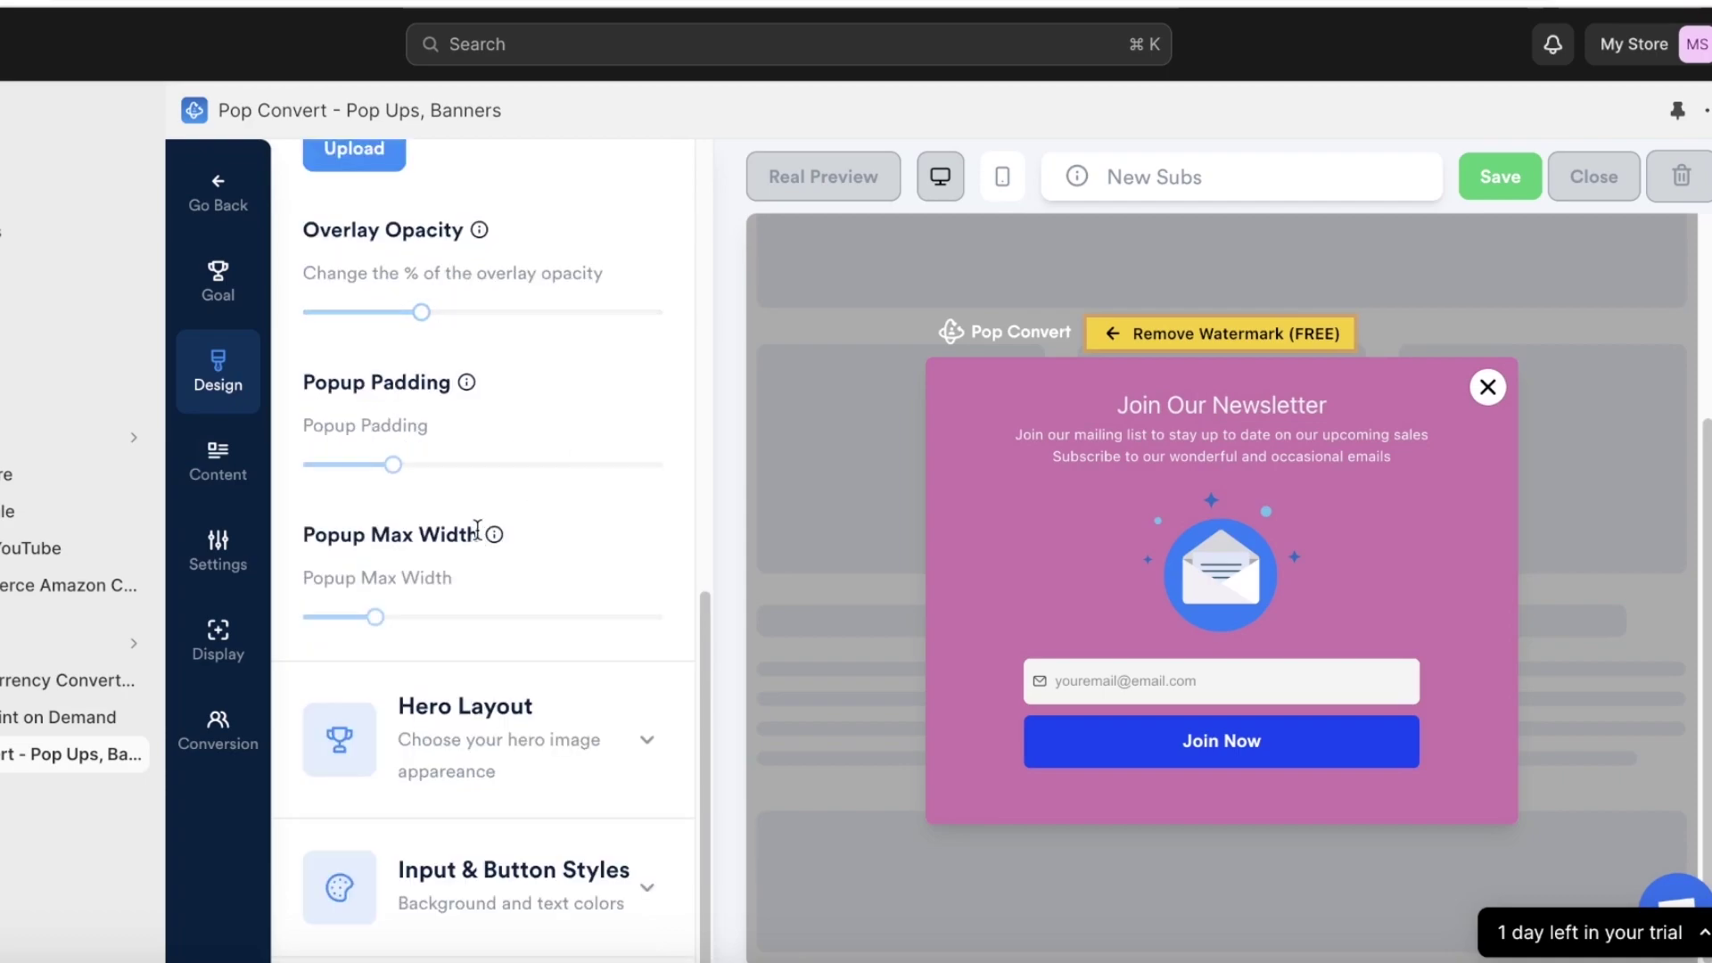
# - Make the Join Now button purple #894D73 with white #ffffff text
pyautogui.click(648, 891)
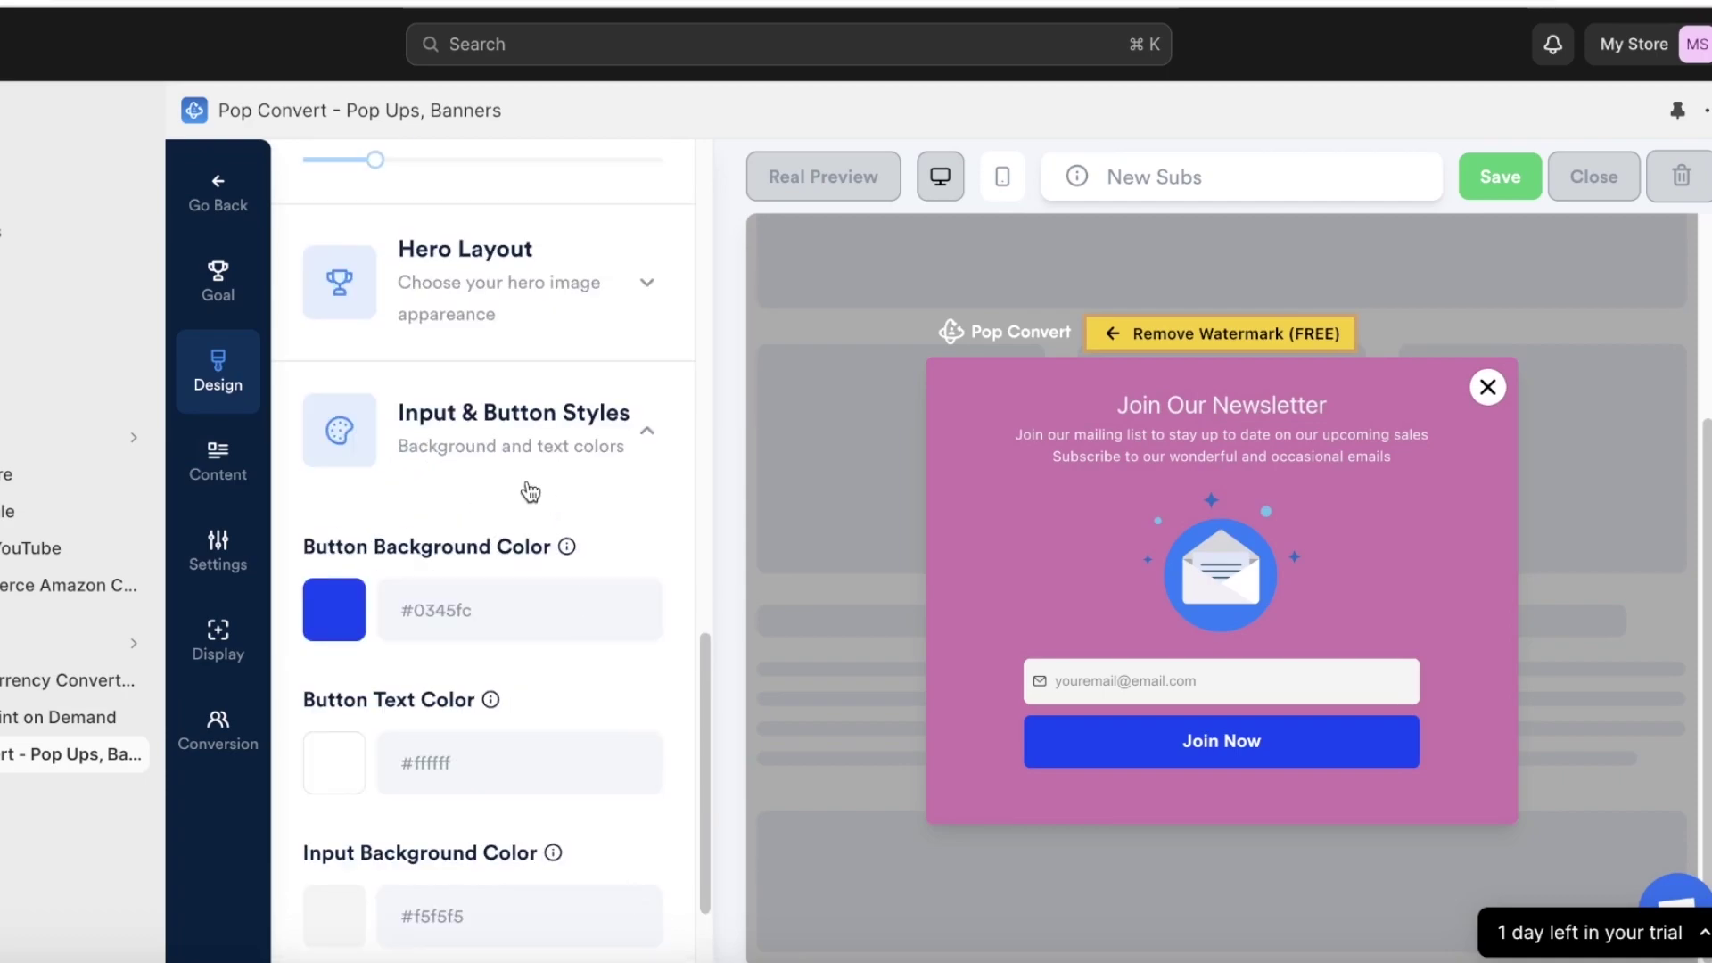
pyautogui.click(333, 628)
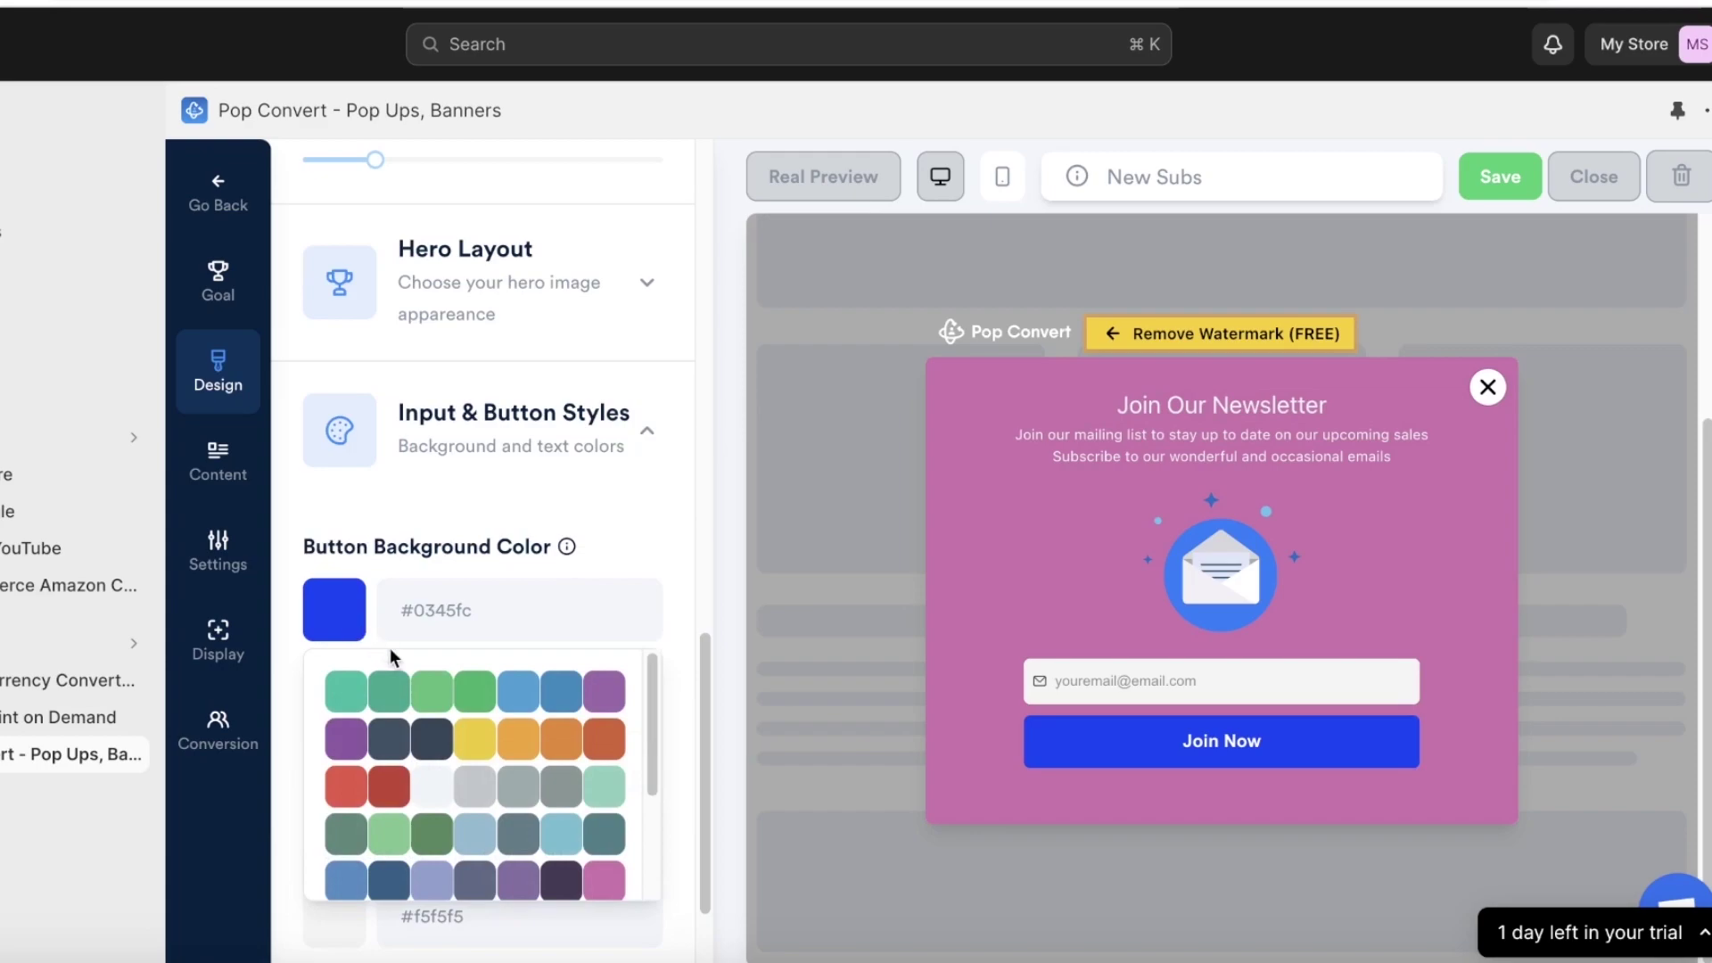
pyautogui.scroll(-2, 495, 715)
pyautogui.scroll(2, 464, 731)
pyautogui.scroll(-2, 392, 758)
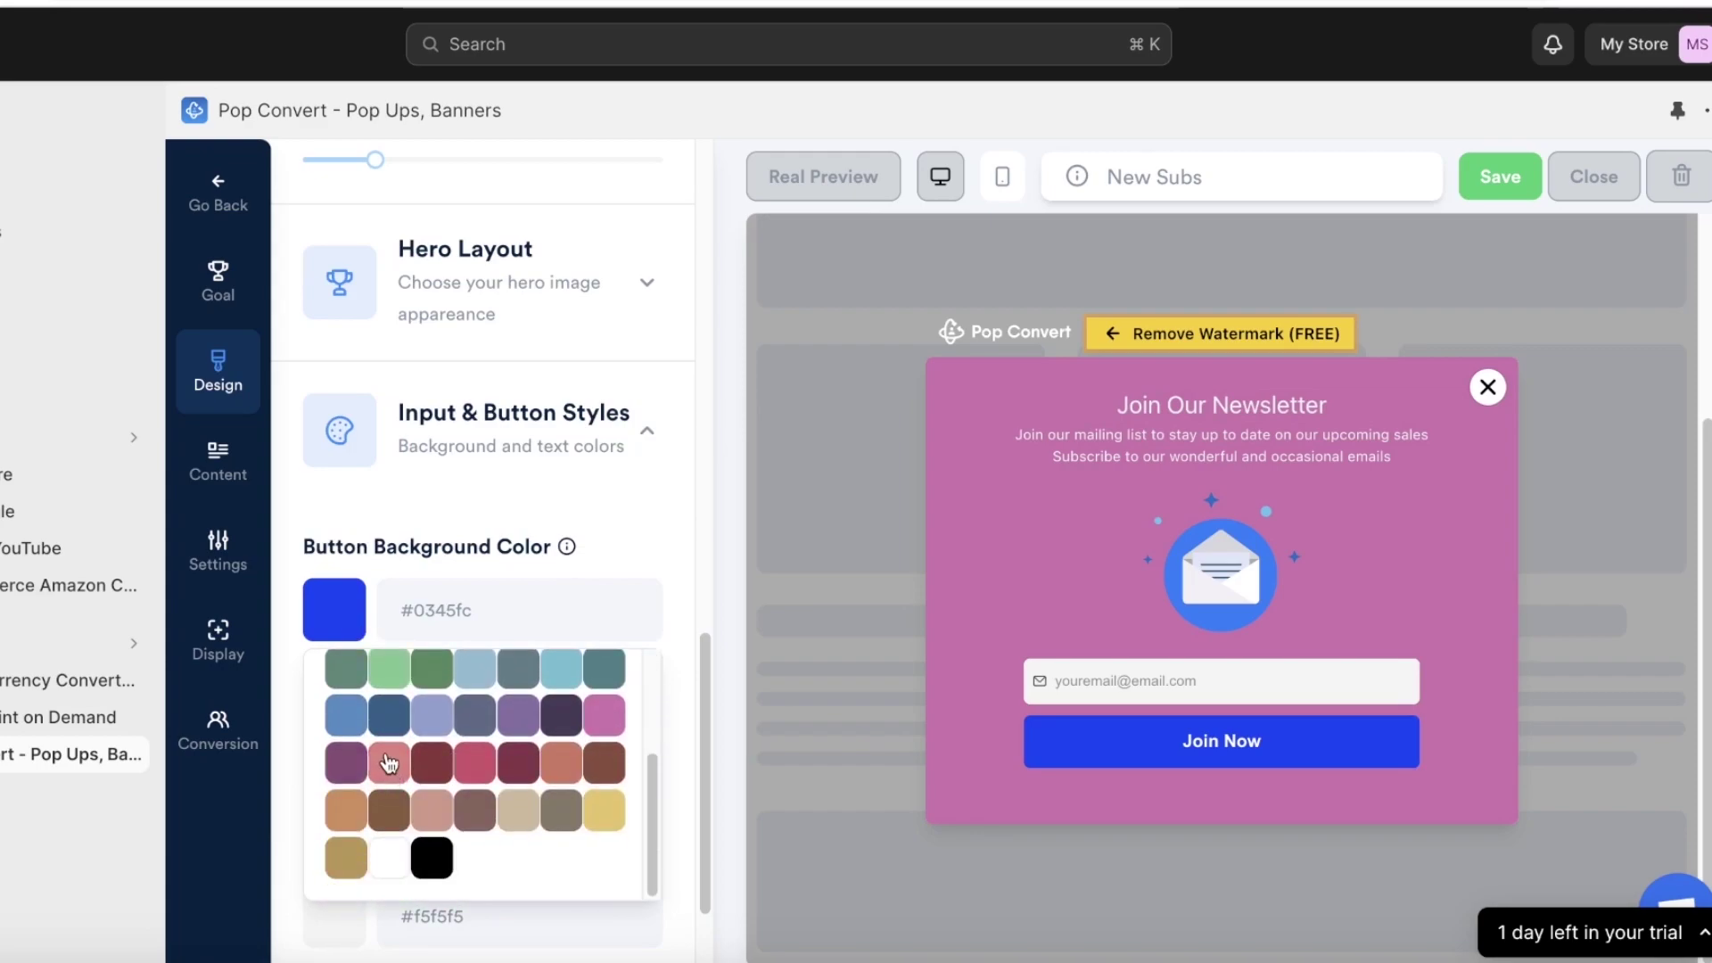
pyautogui.click(352, 763)
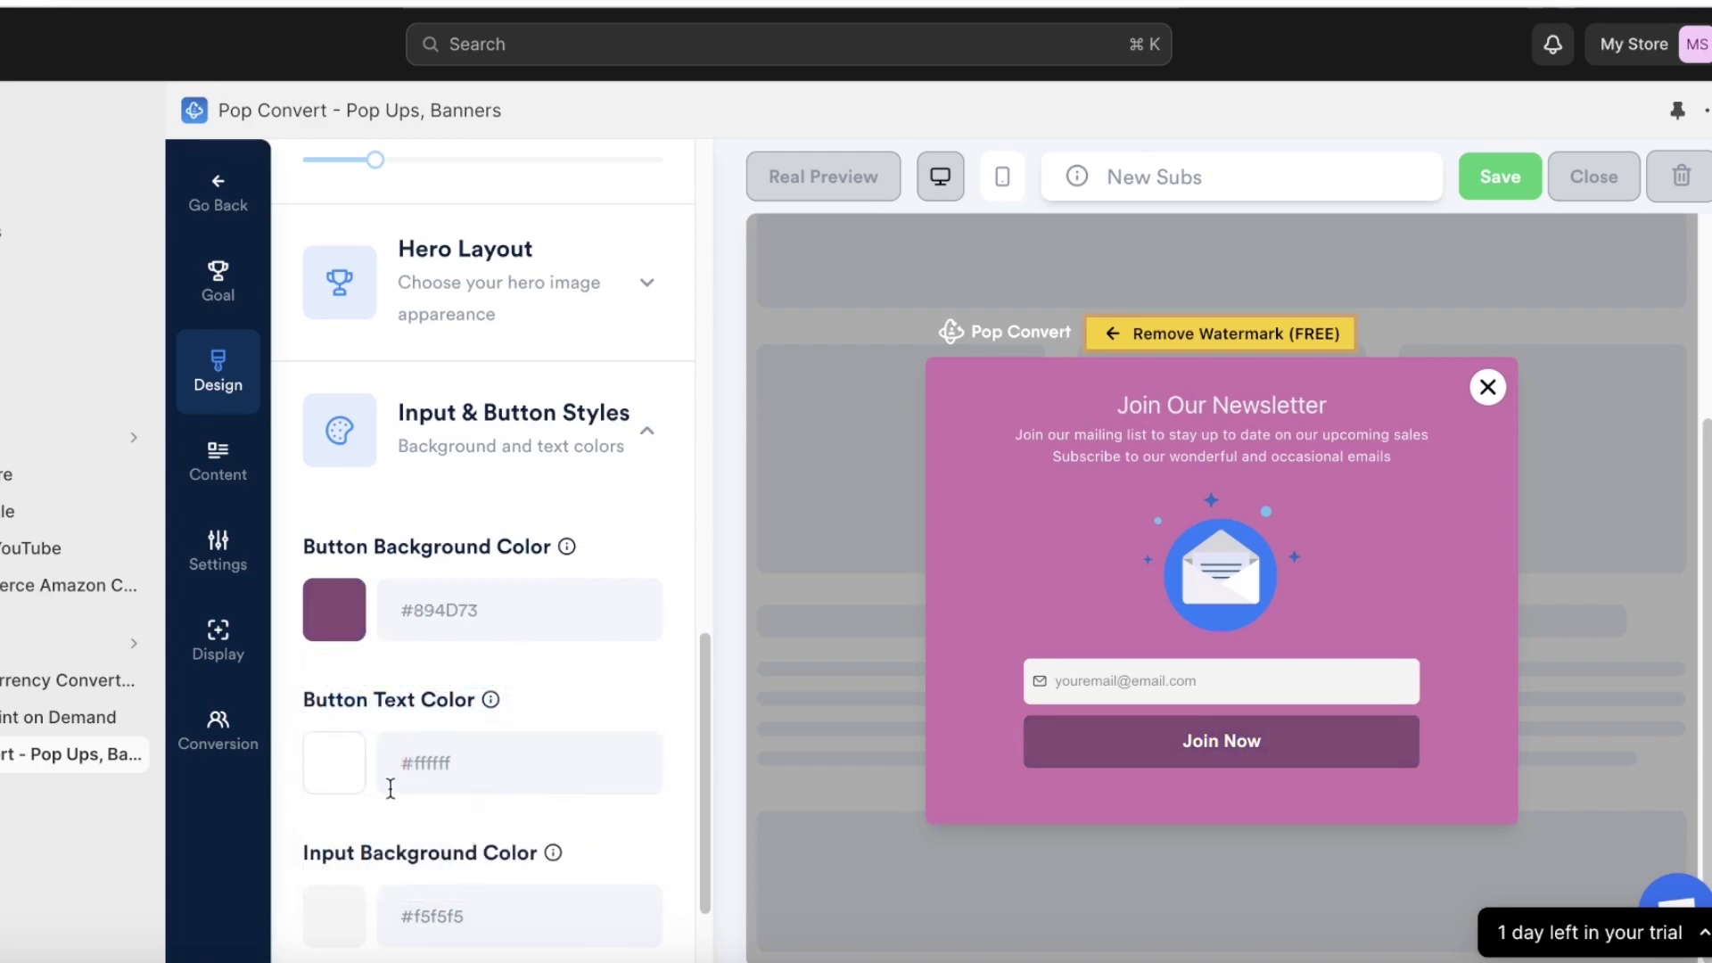
pyautogui.click(361, 766)
pyautogui.click(458, 772)
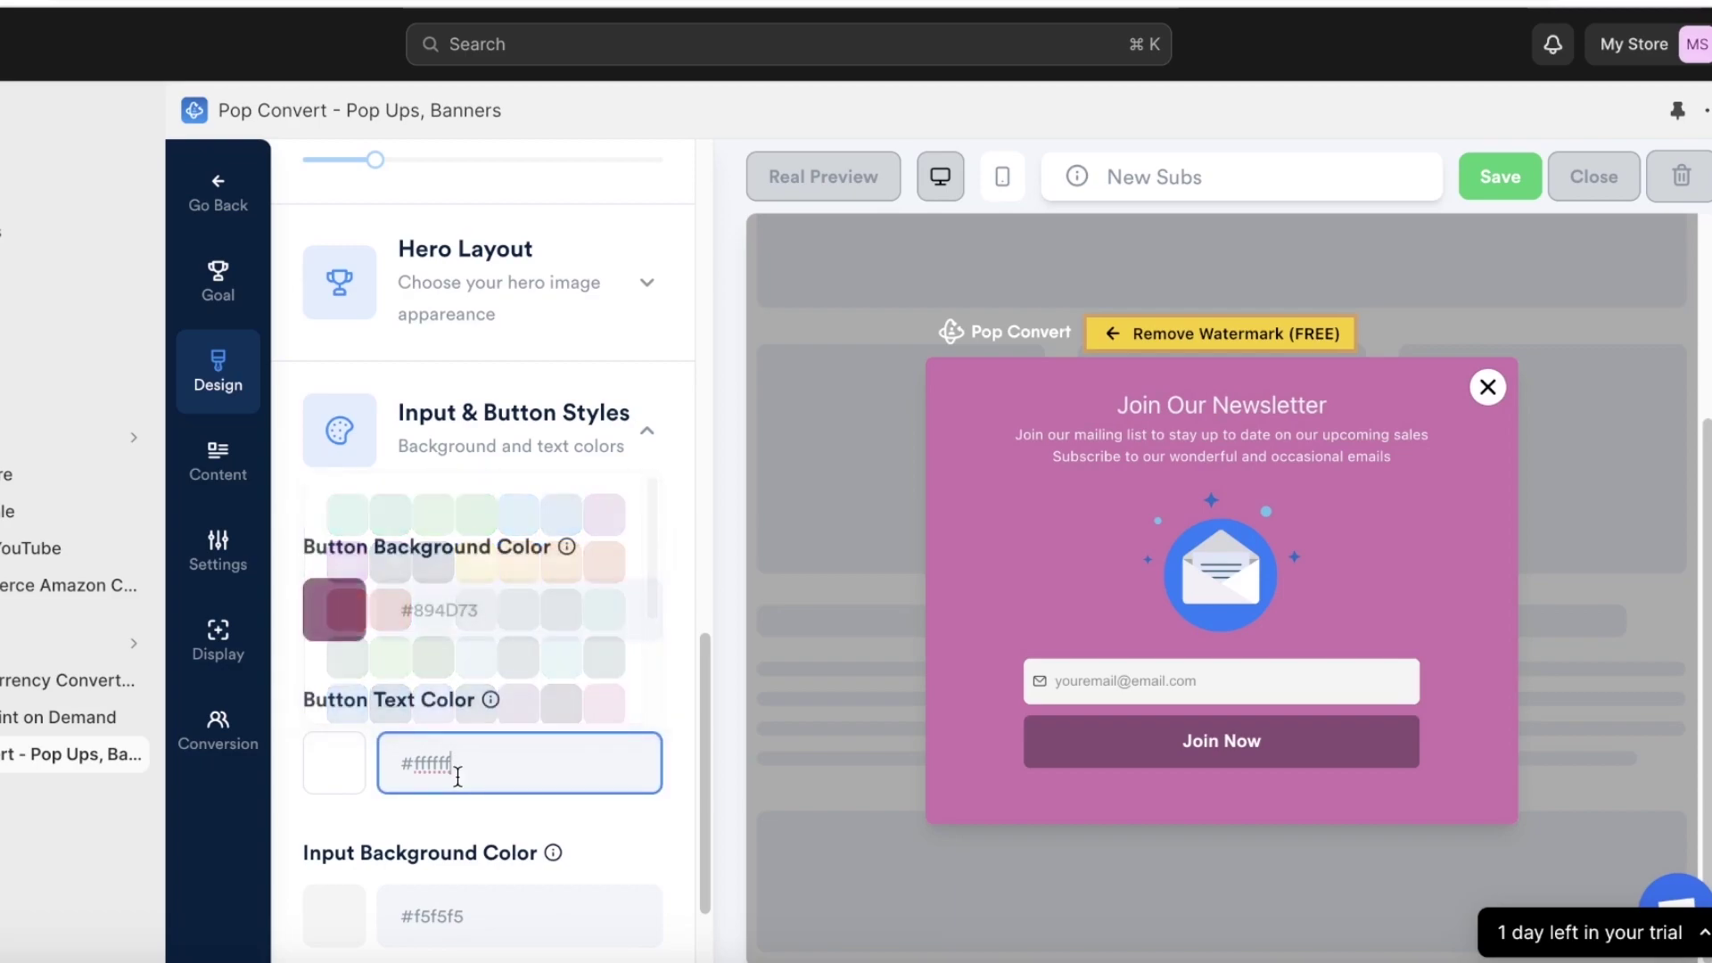
pyautogui.scroll(-3, 451, 775)
# - Set the email input text colour to dark wine #893747 and collapse the section
pyautogui.click(335, 892)
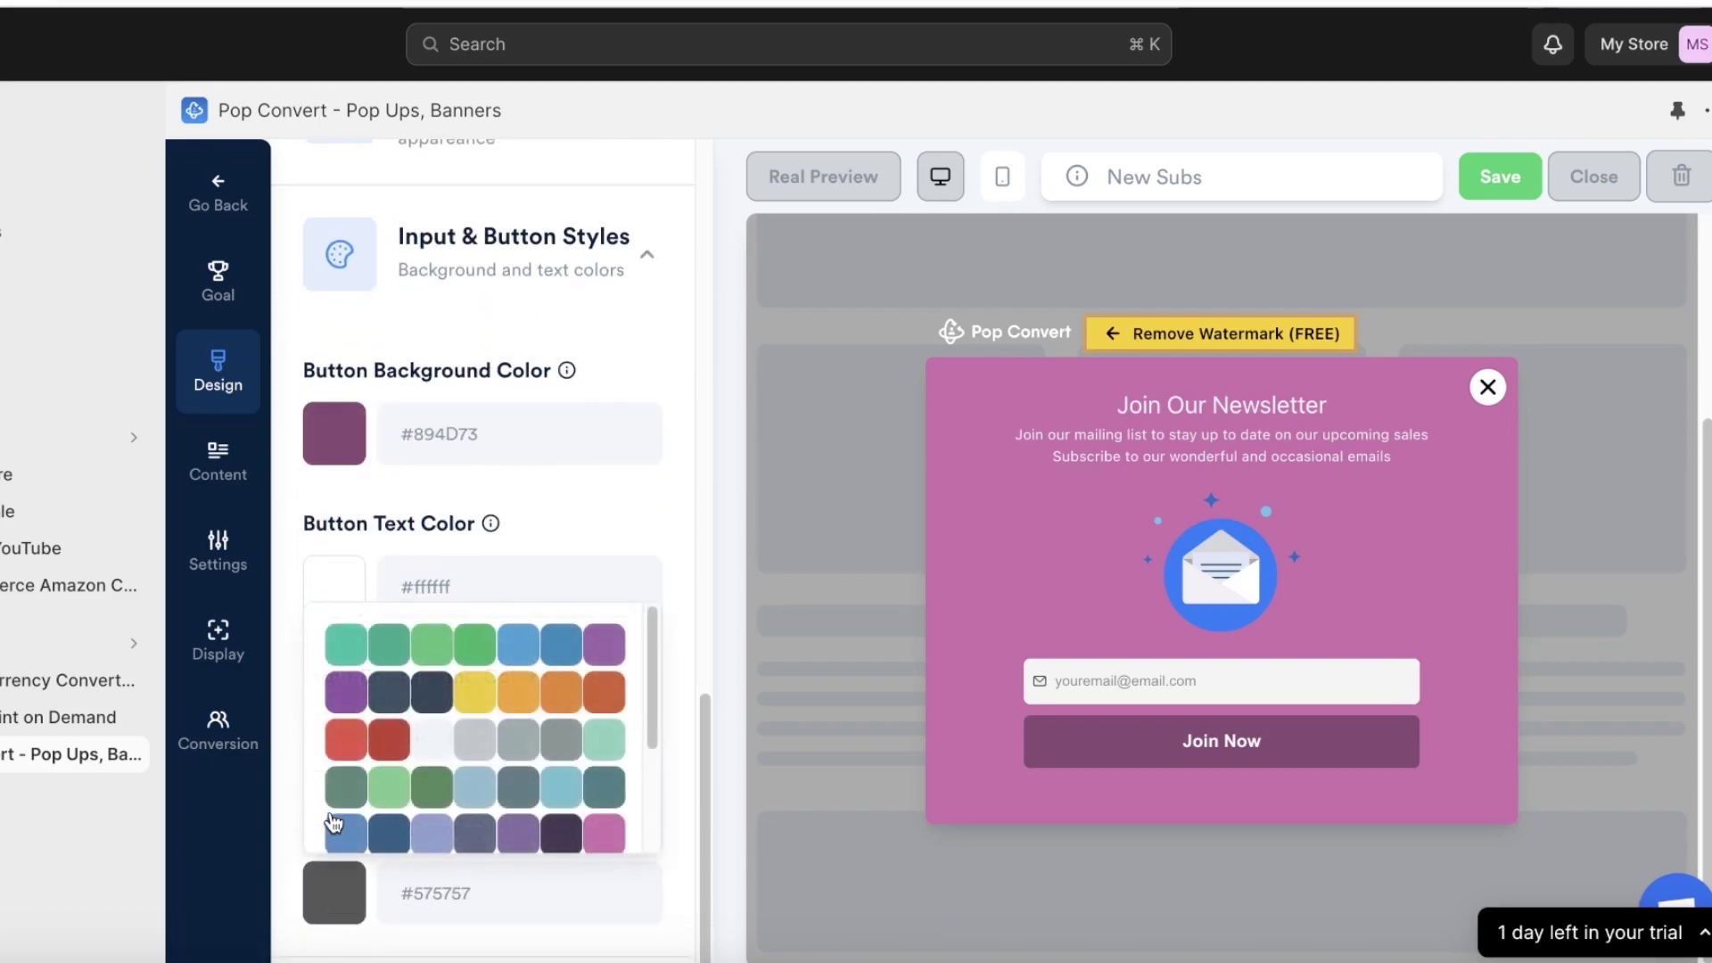
pyautogui.click(614, 833)
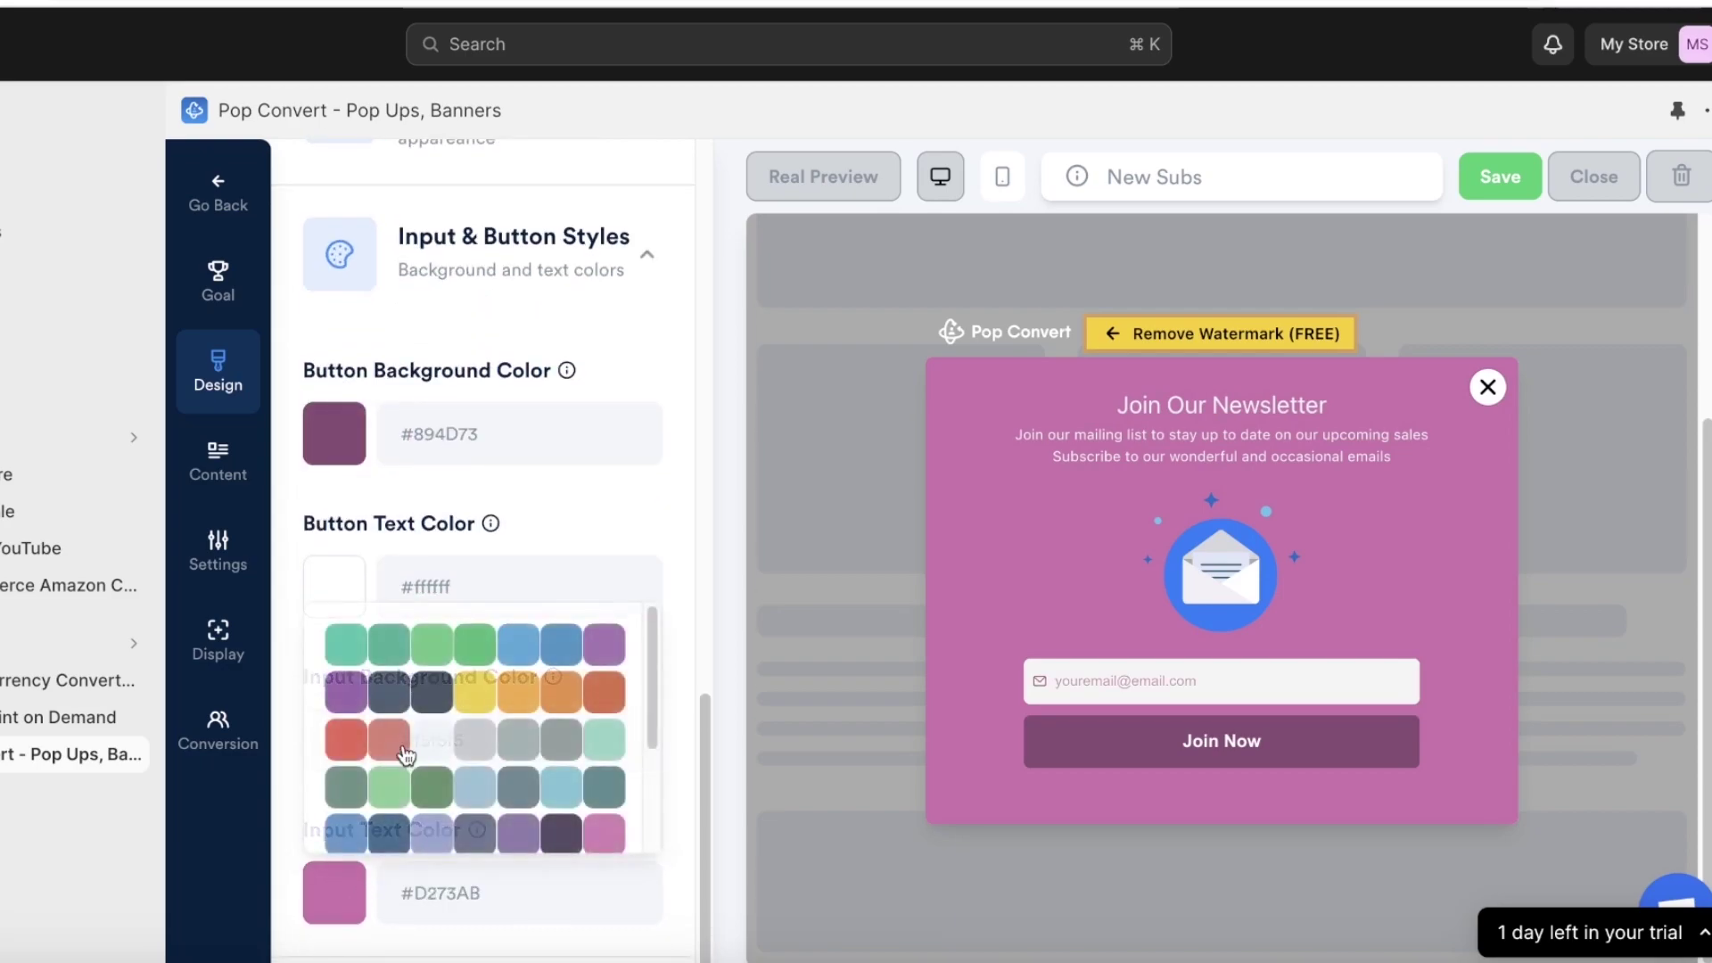
pyautogui.scroll(-3, 427, 749)
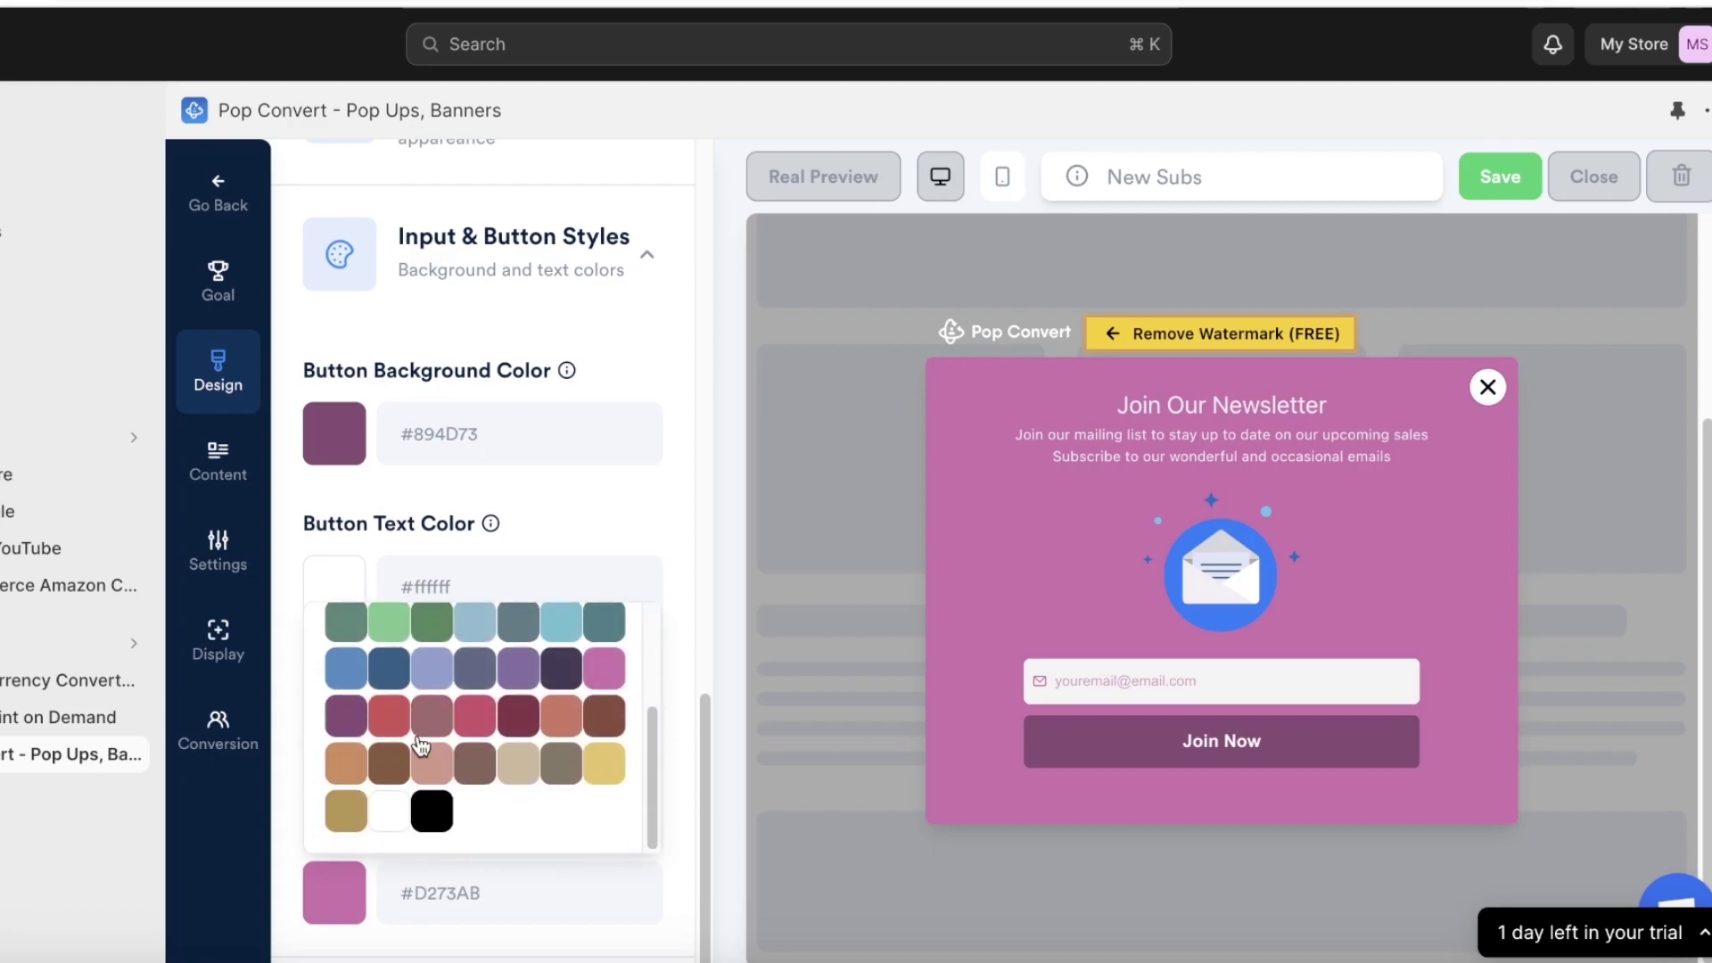
pyautogui.click(518, 715)
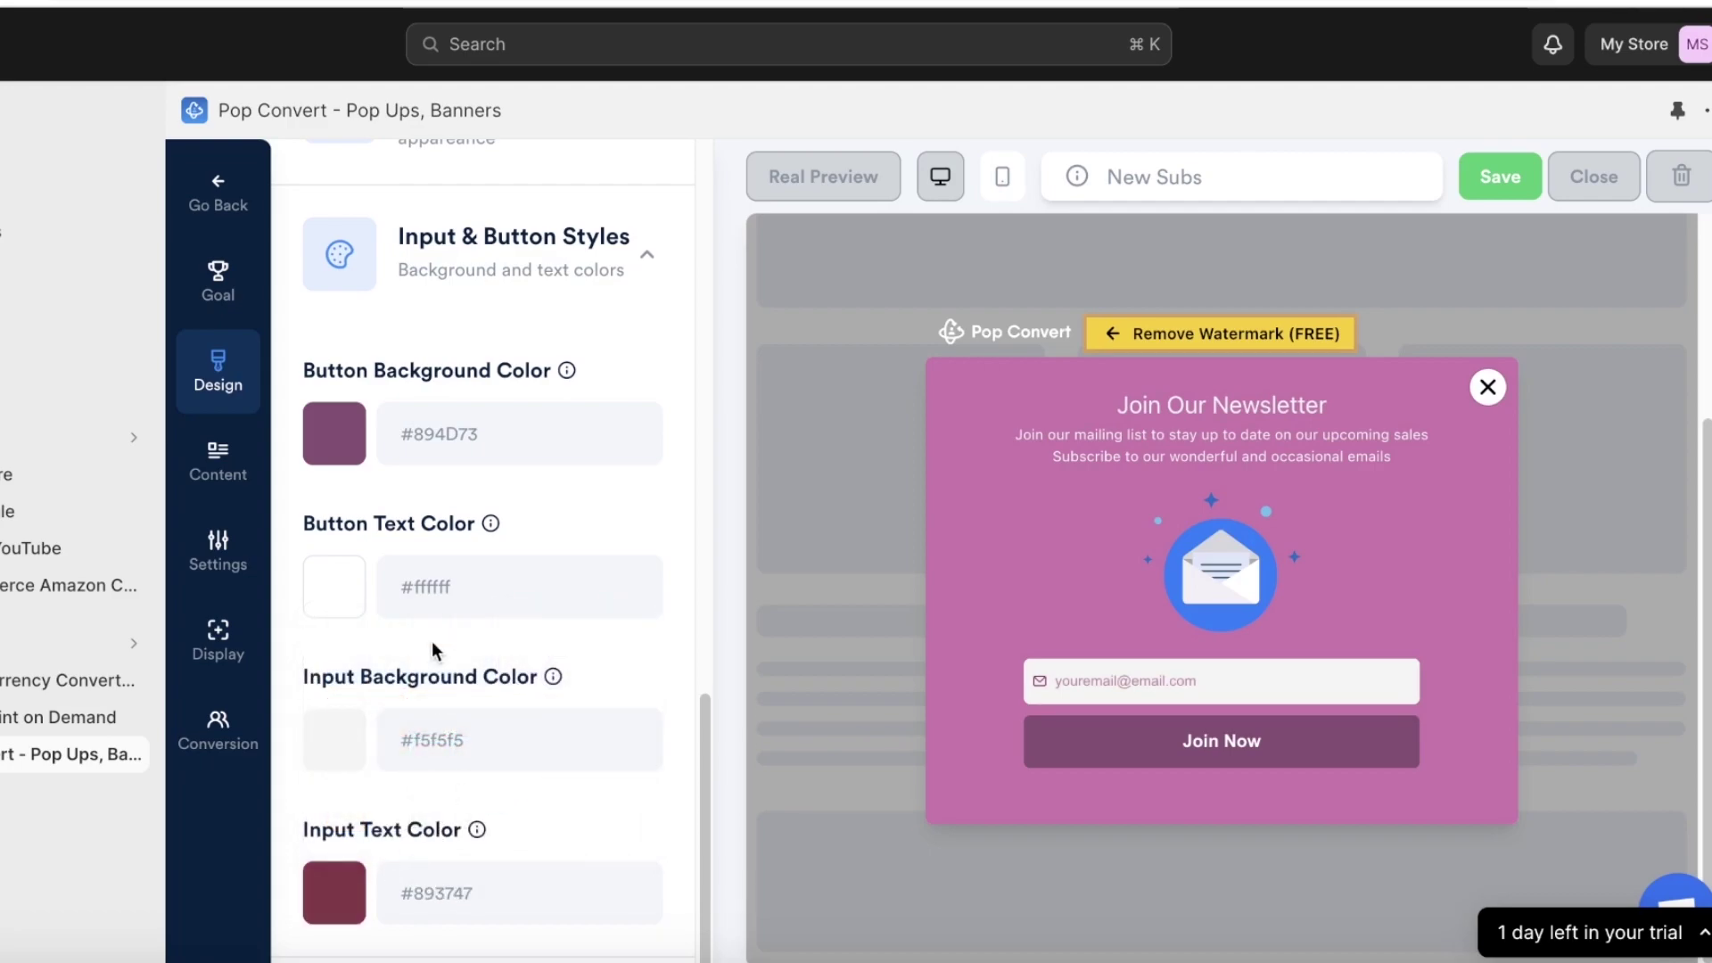
pyautogui.click(593, 267)
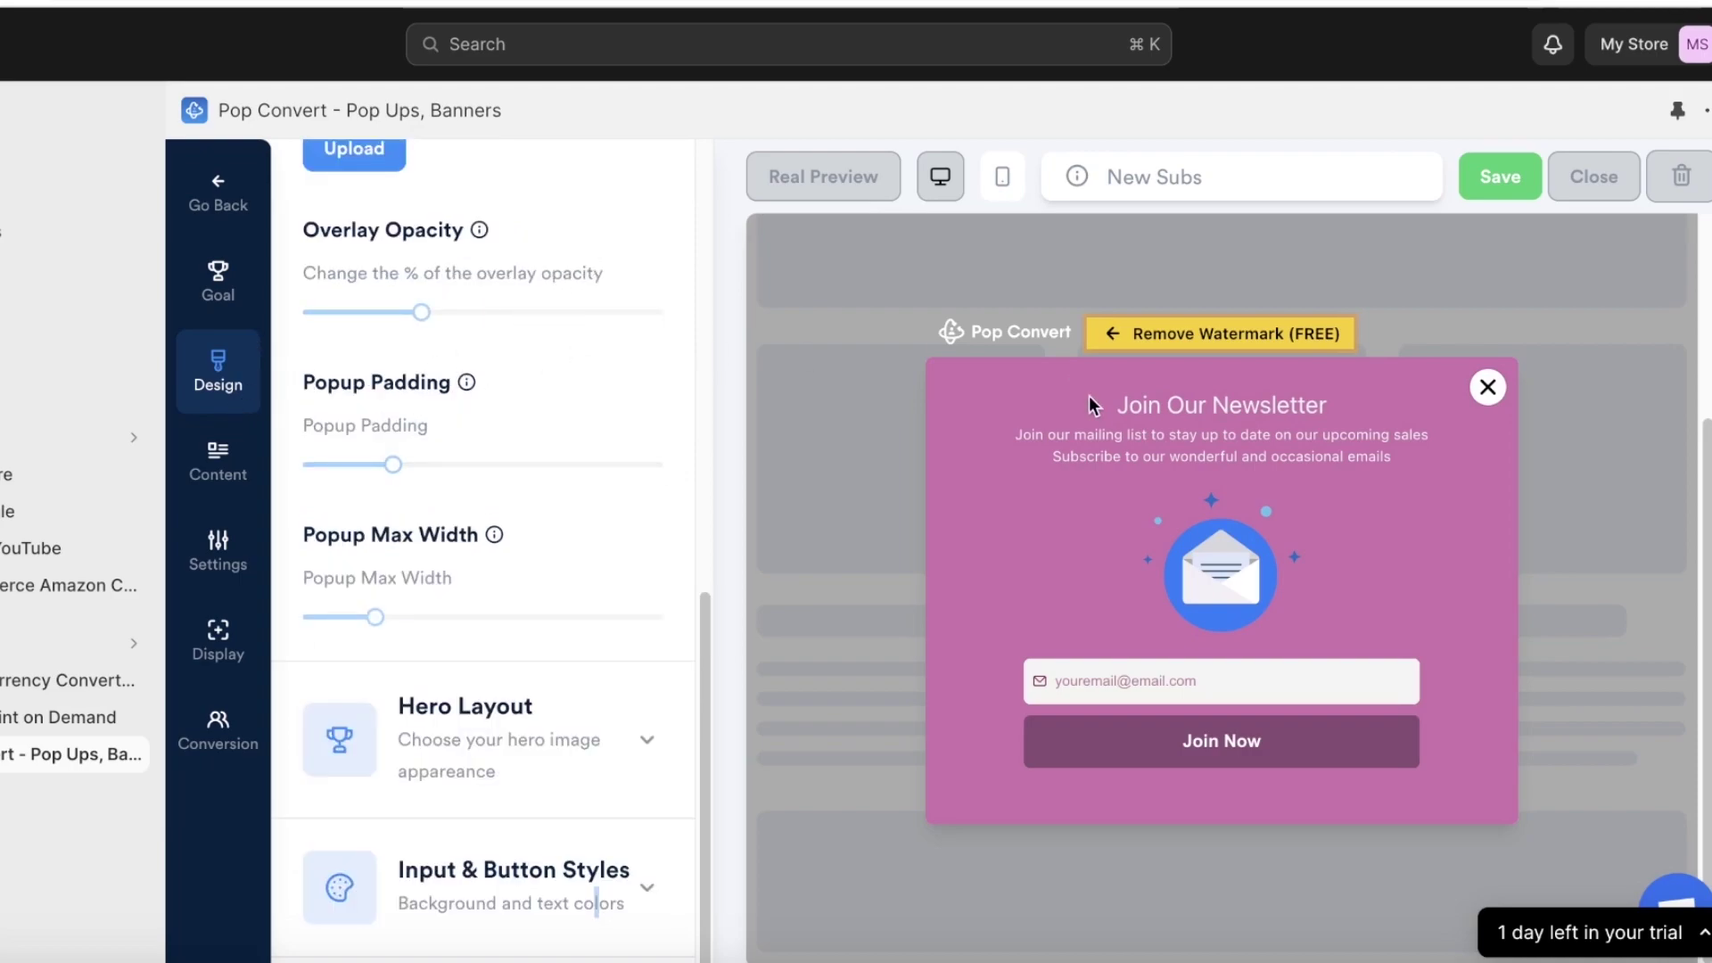
pyautogui.scroll(8, 714, 490)
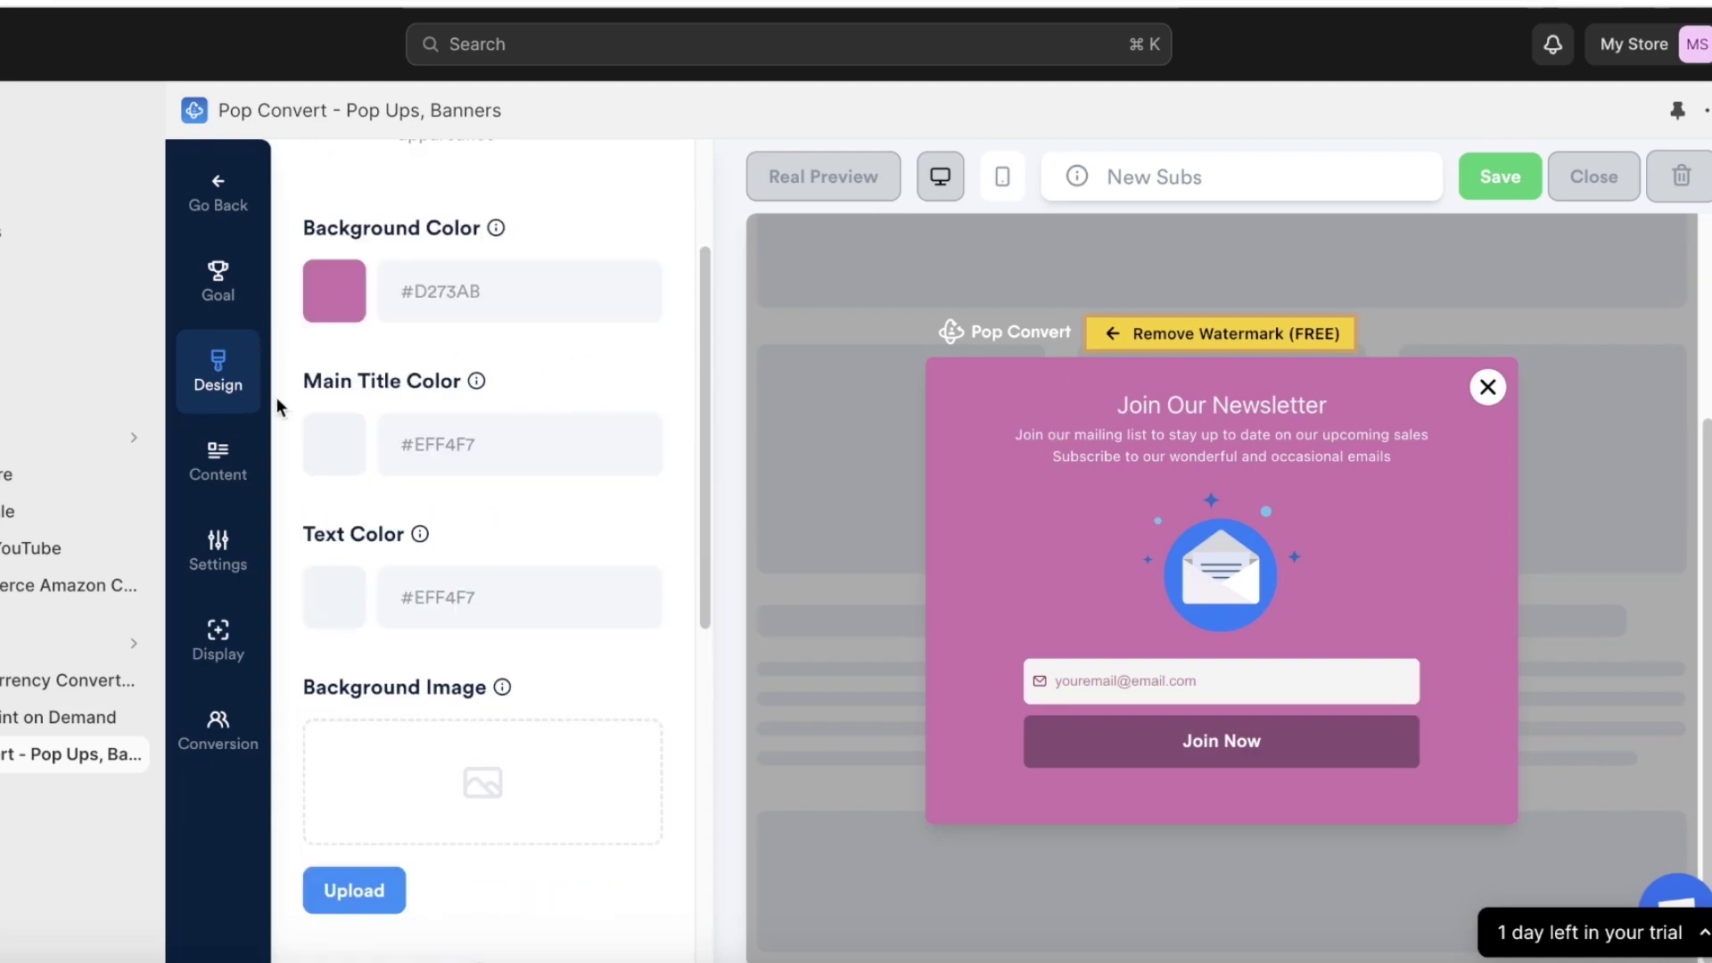
# - In the Content Text block, append 'for 10% off you first order' to the heading and delete the 'Join our mailing list…' paragraph
pyautogui.click(223, 459)
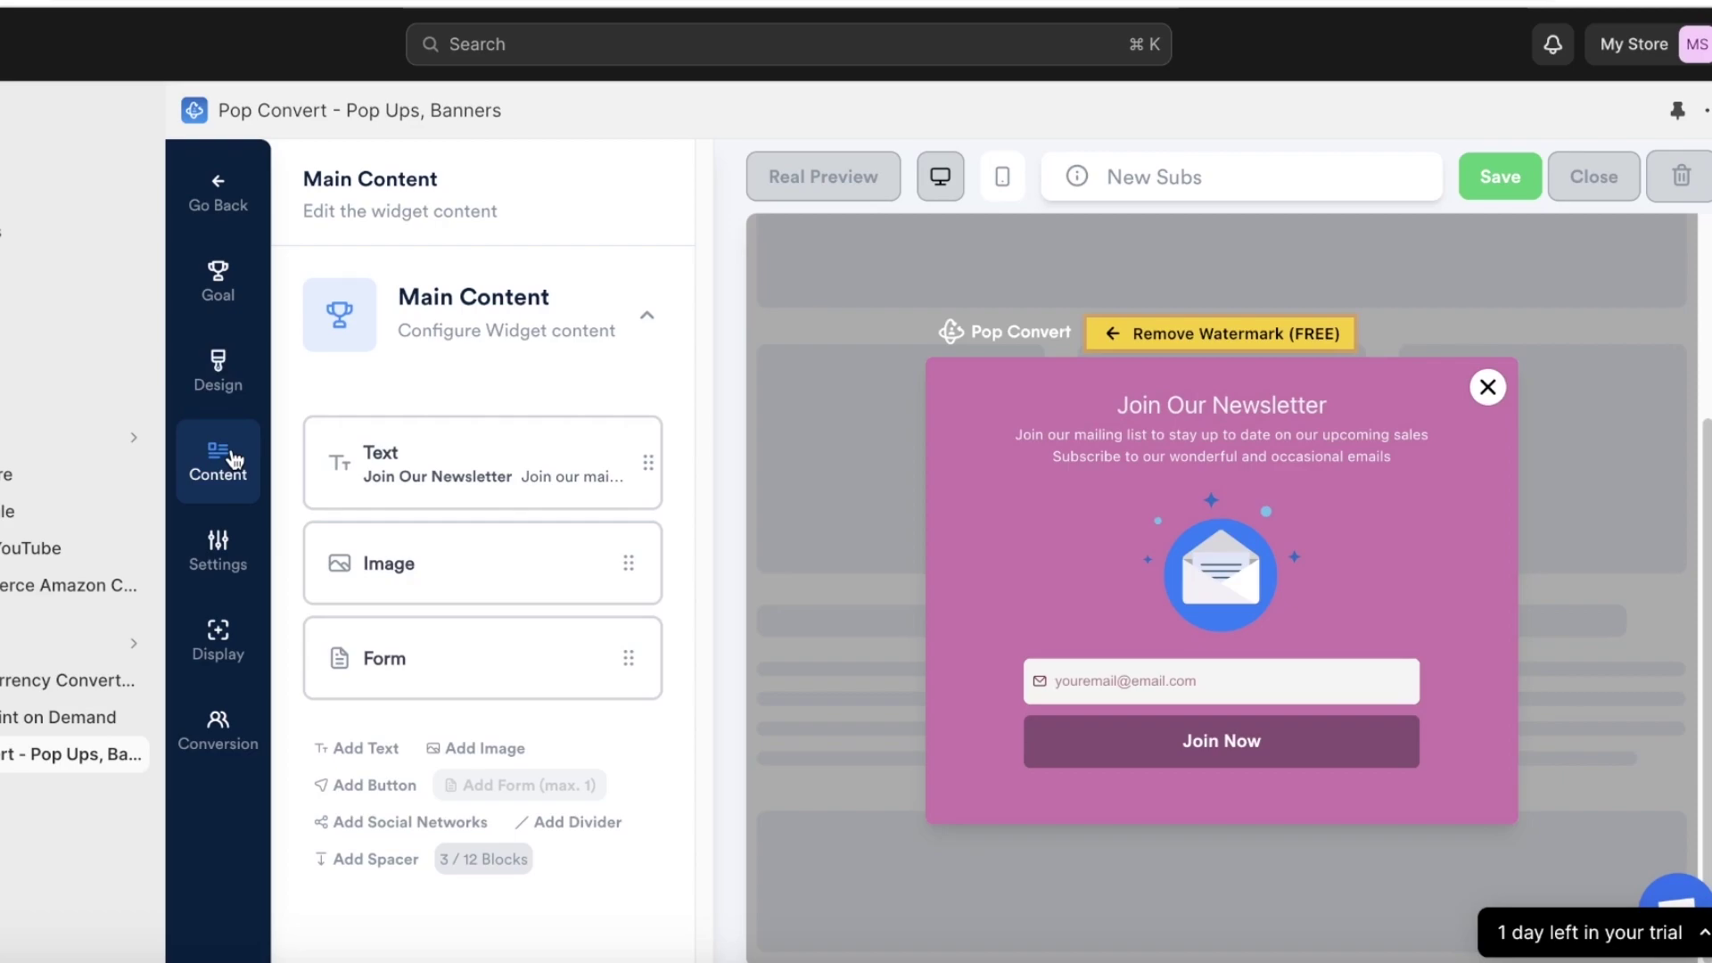
pyautogui.click(437, 462)
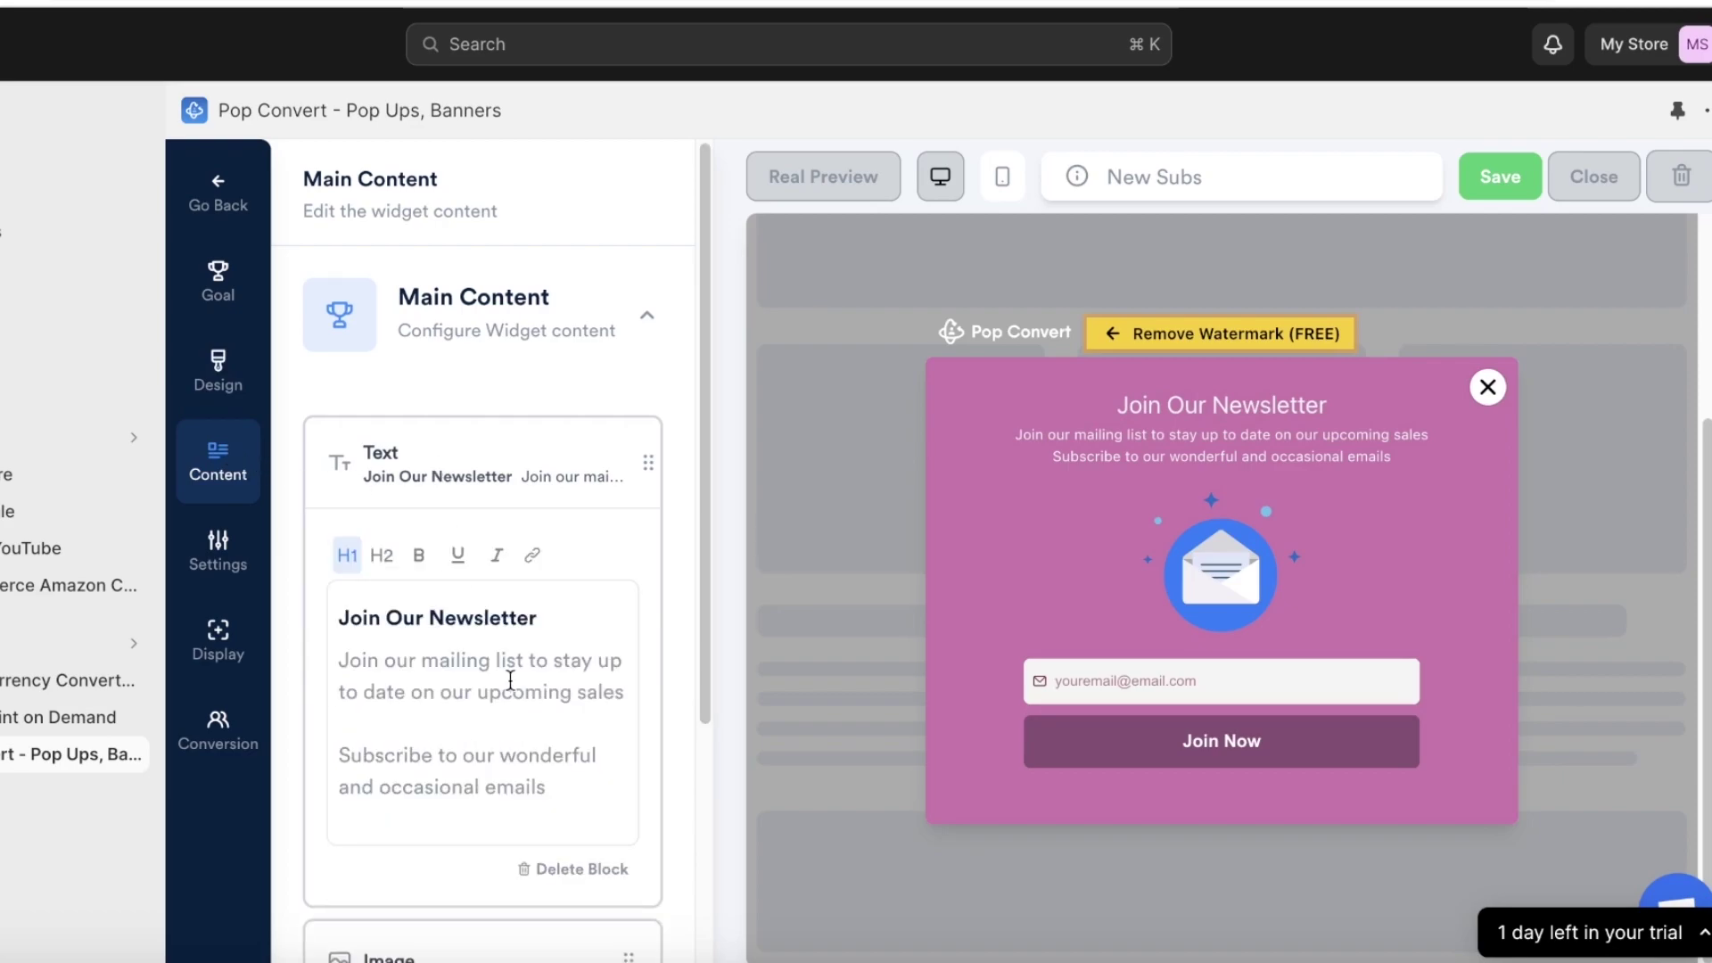
pyautogui.scroll(-1, 510, 681)
pyautogui.tripleClick(474, 576)
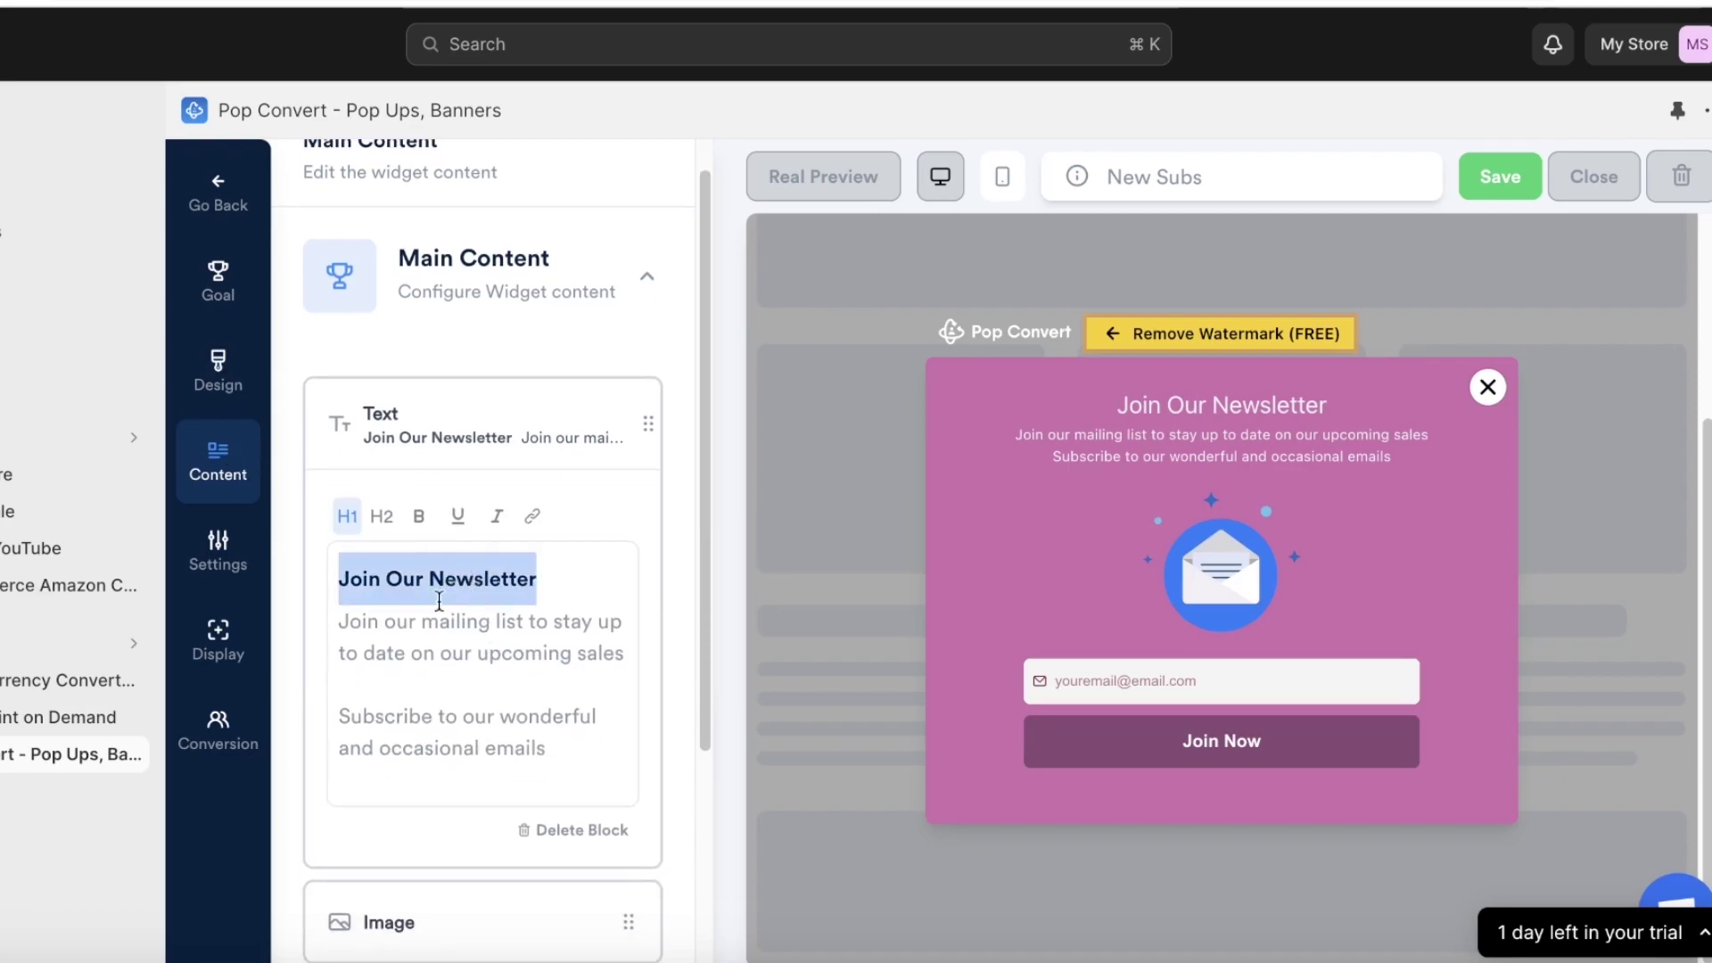
pyautogui.click(517, 582)
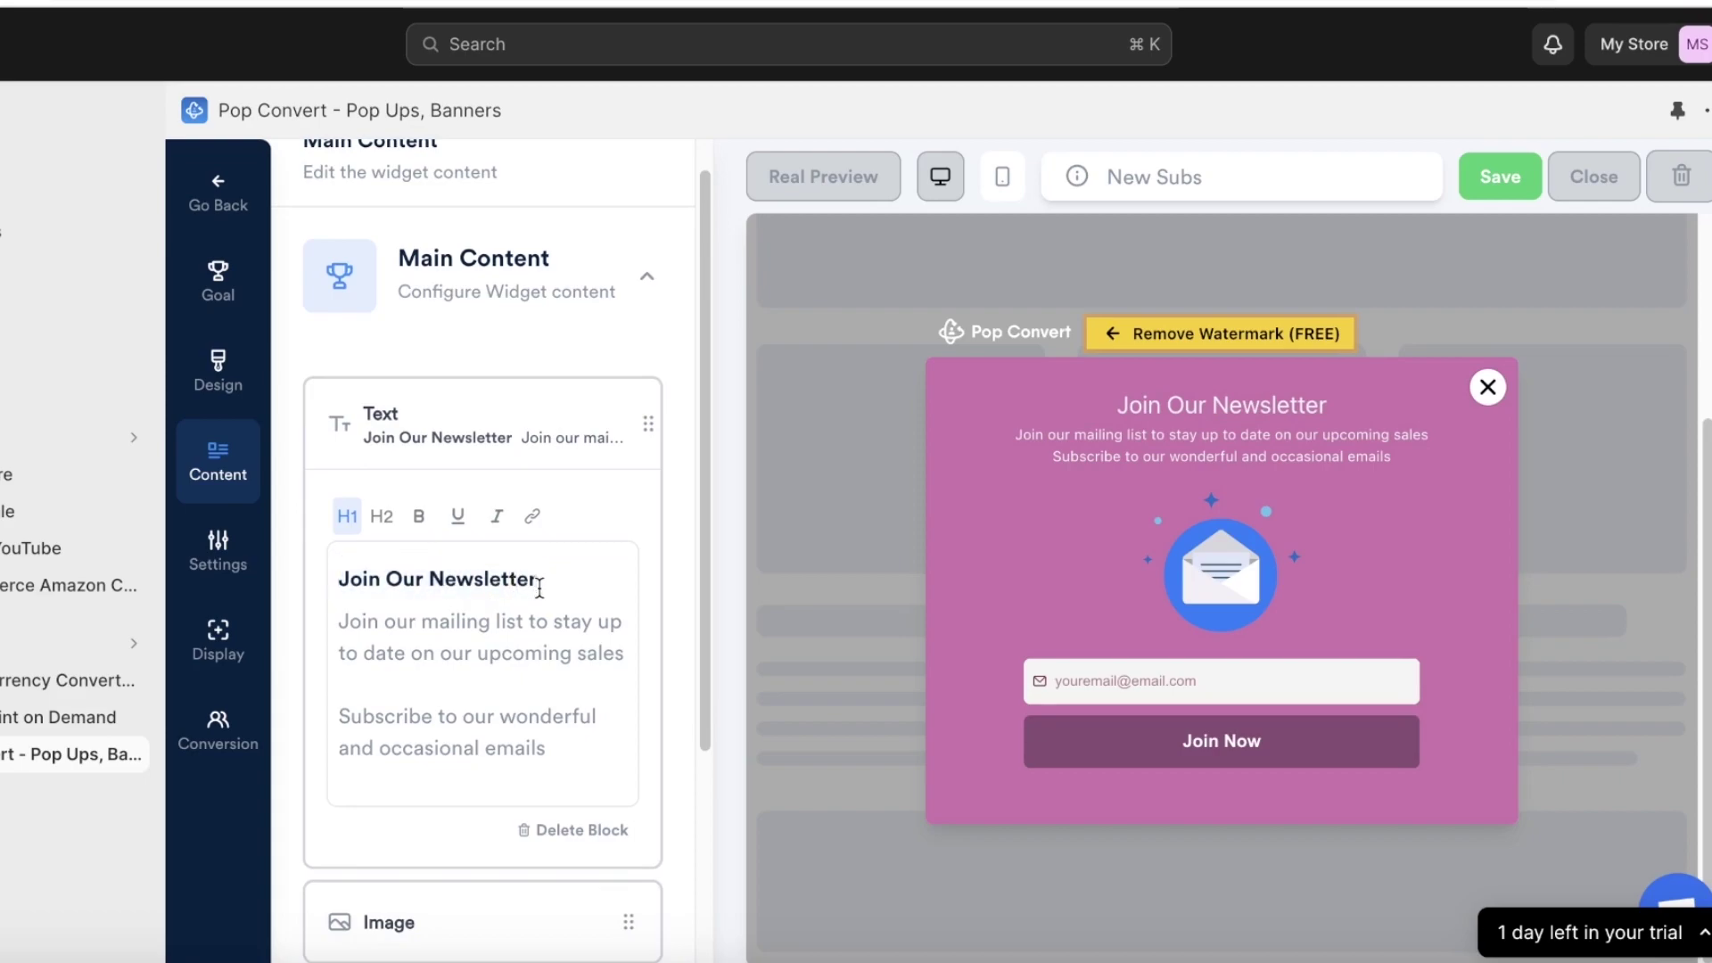
pyautogui.moveTo(540, 589); pyautogui.dragTo(342, 581)
pyautogui.click(568, 658)
pyautogui.click(538, 580)
pyautogui.write('for 10%')
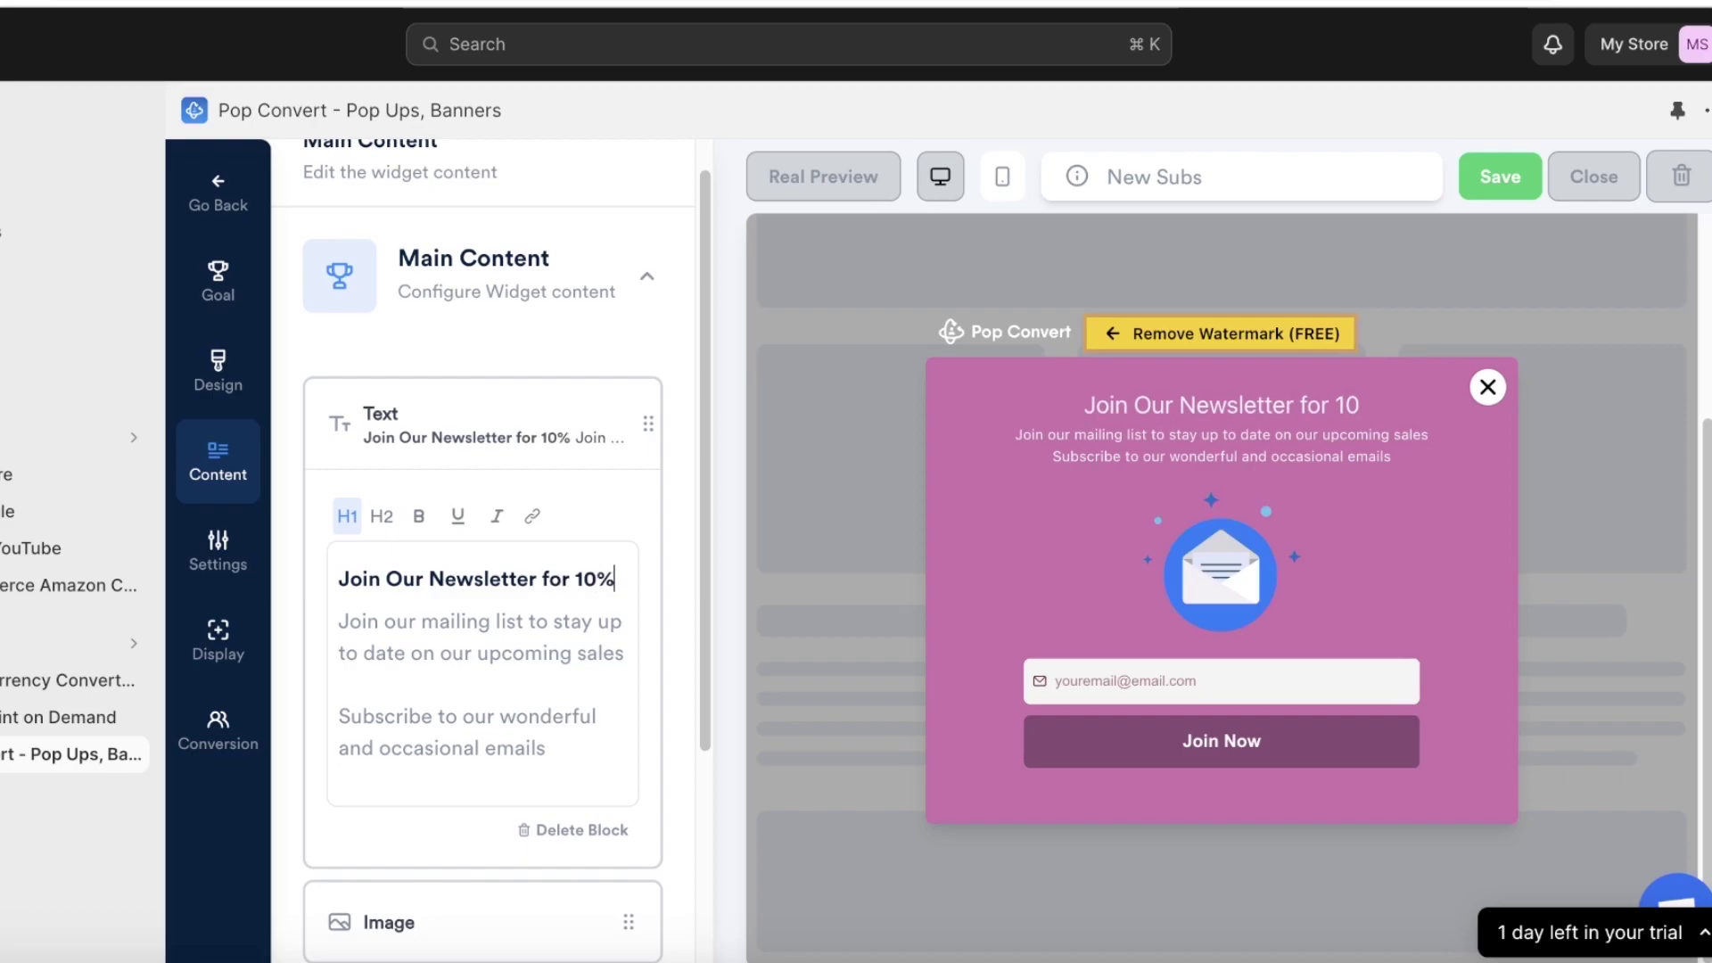
pyautogui.write(' off you ')
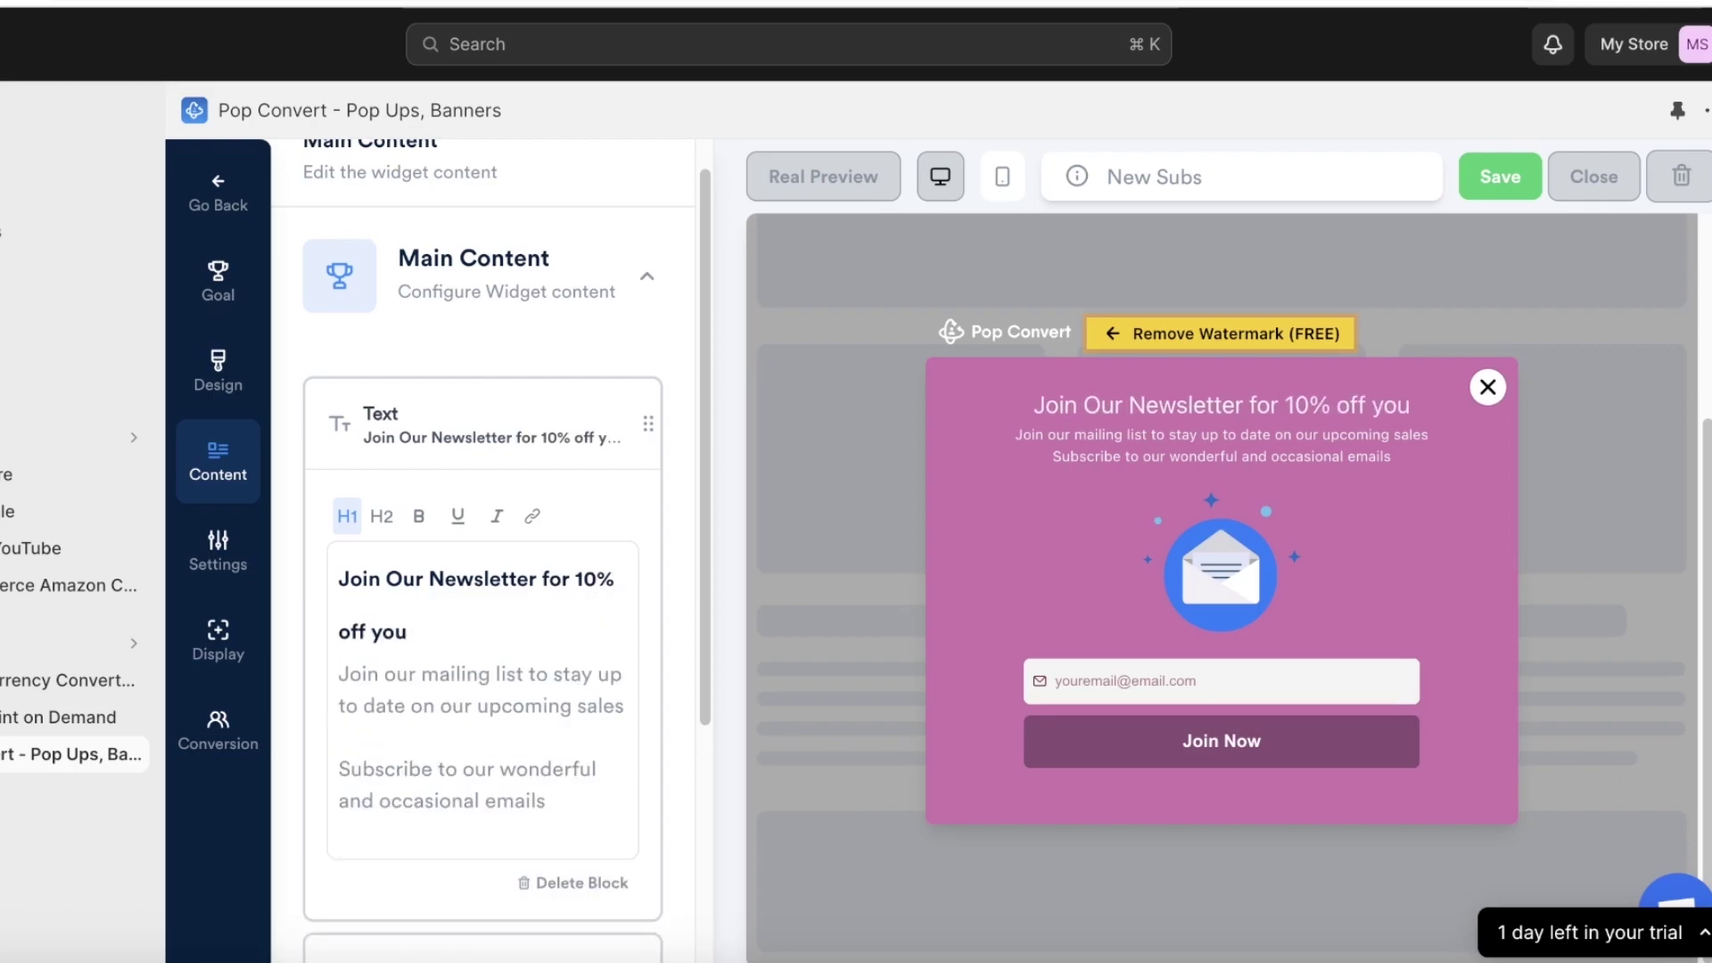
pyautogui.write('first order')
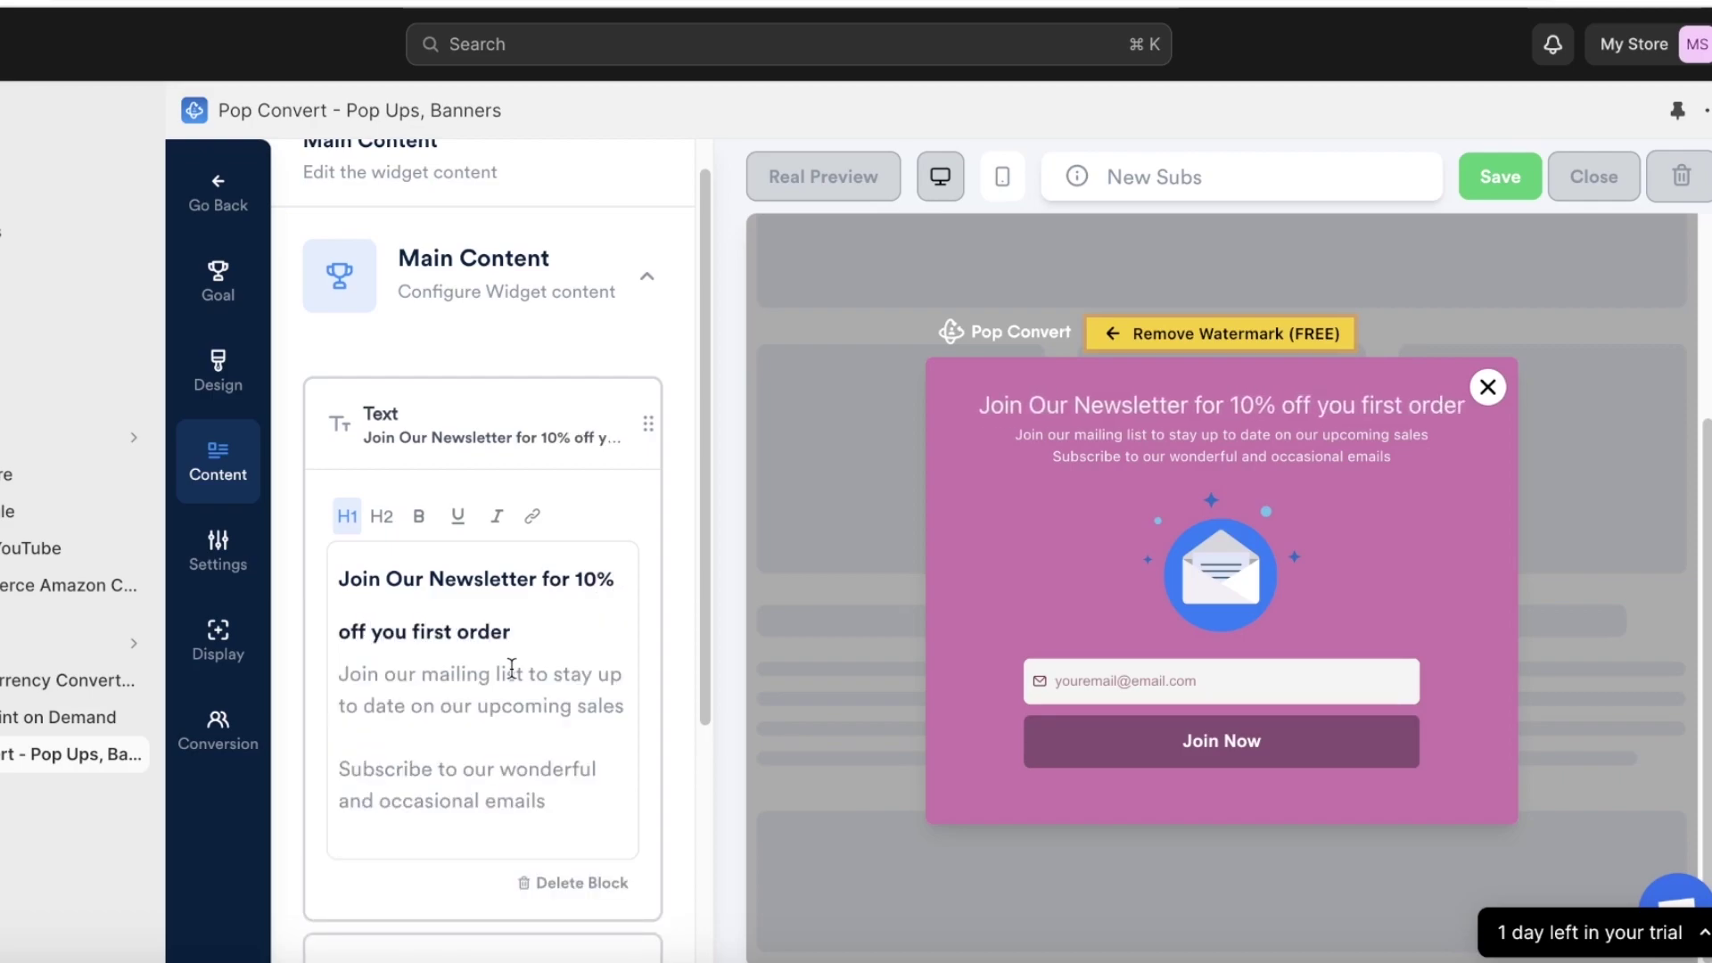
pyautogui.moveTo(628, 700); pyautogui.dragTo(319, 689)
pyautogui.press('BackSpace')
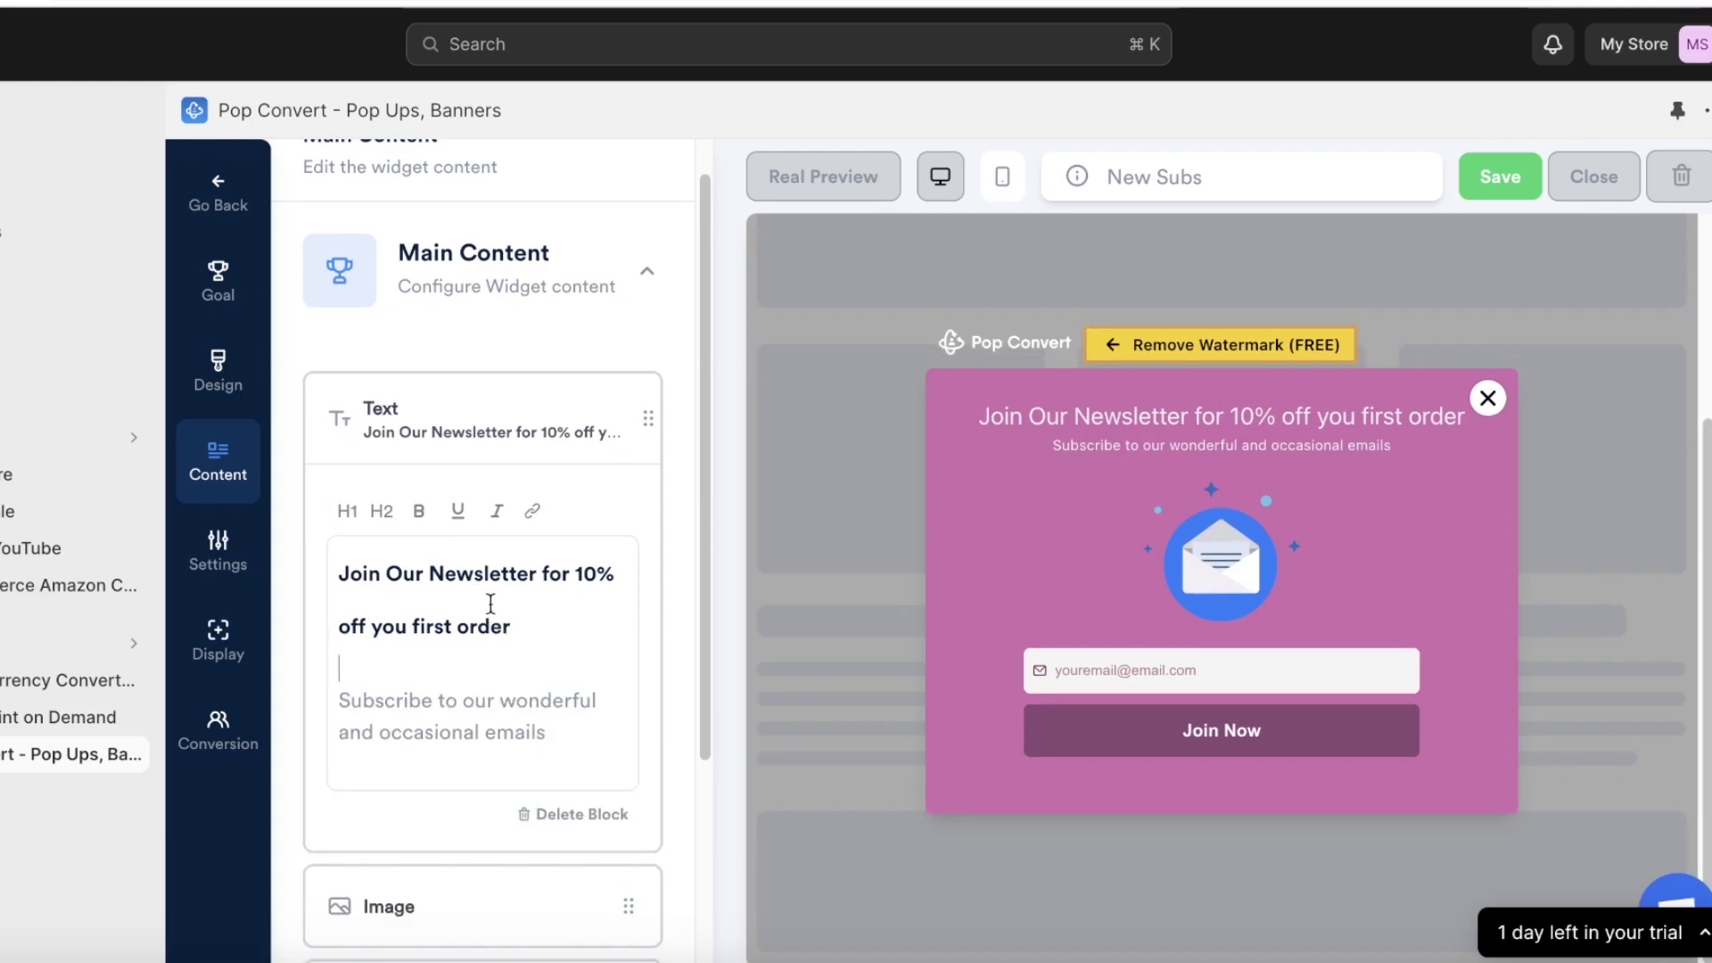
# - Keep the heading as H1 and make it bold
pyautogui.moveTo(506, 627); pyautogui.dragTo(252, 574)
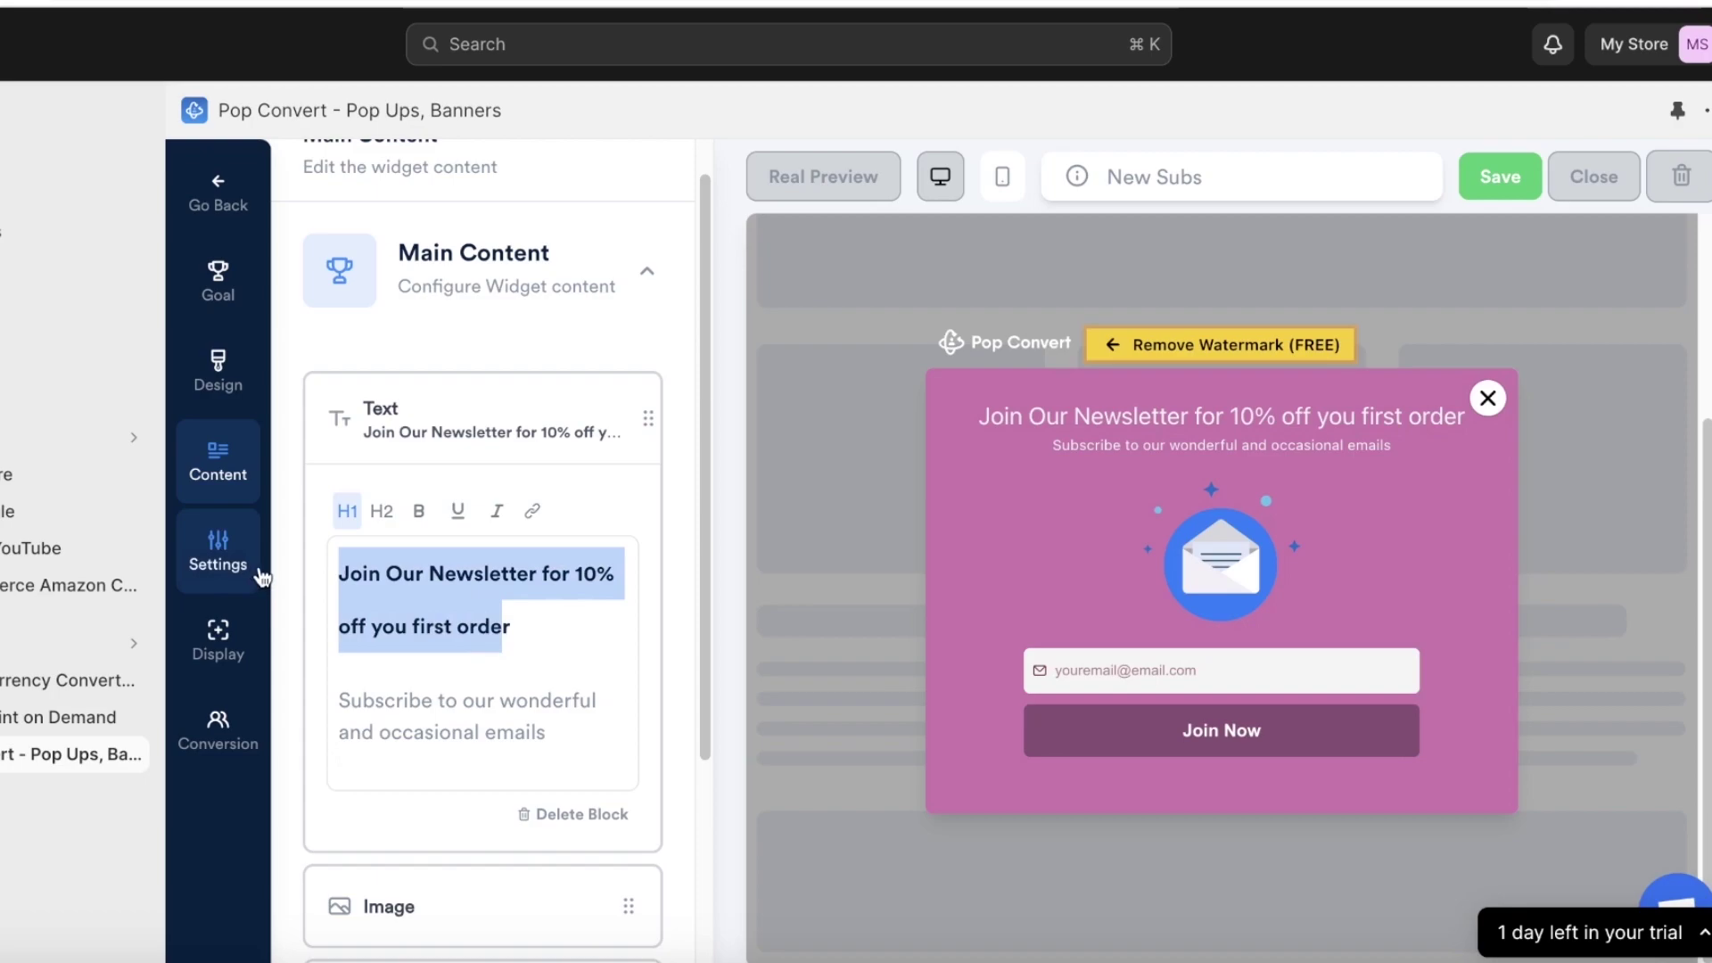
pyautogui.click(381, 516)
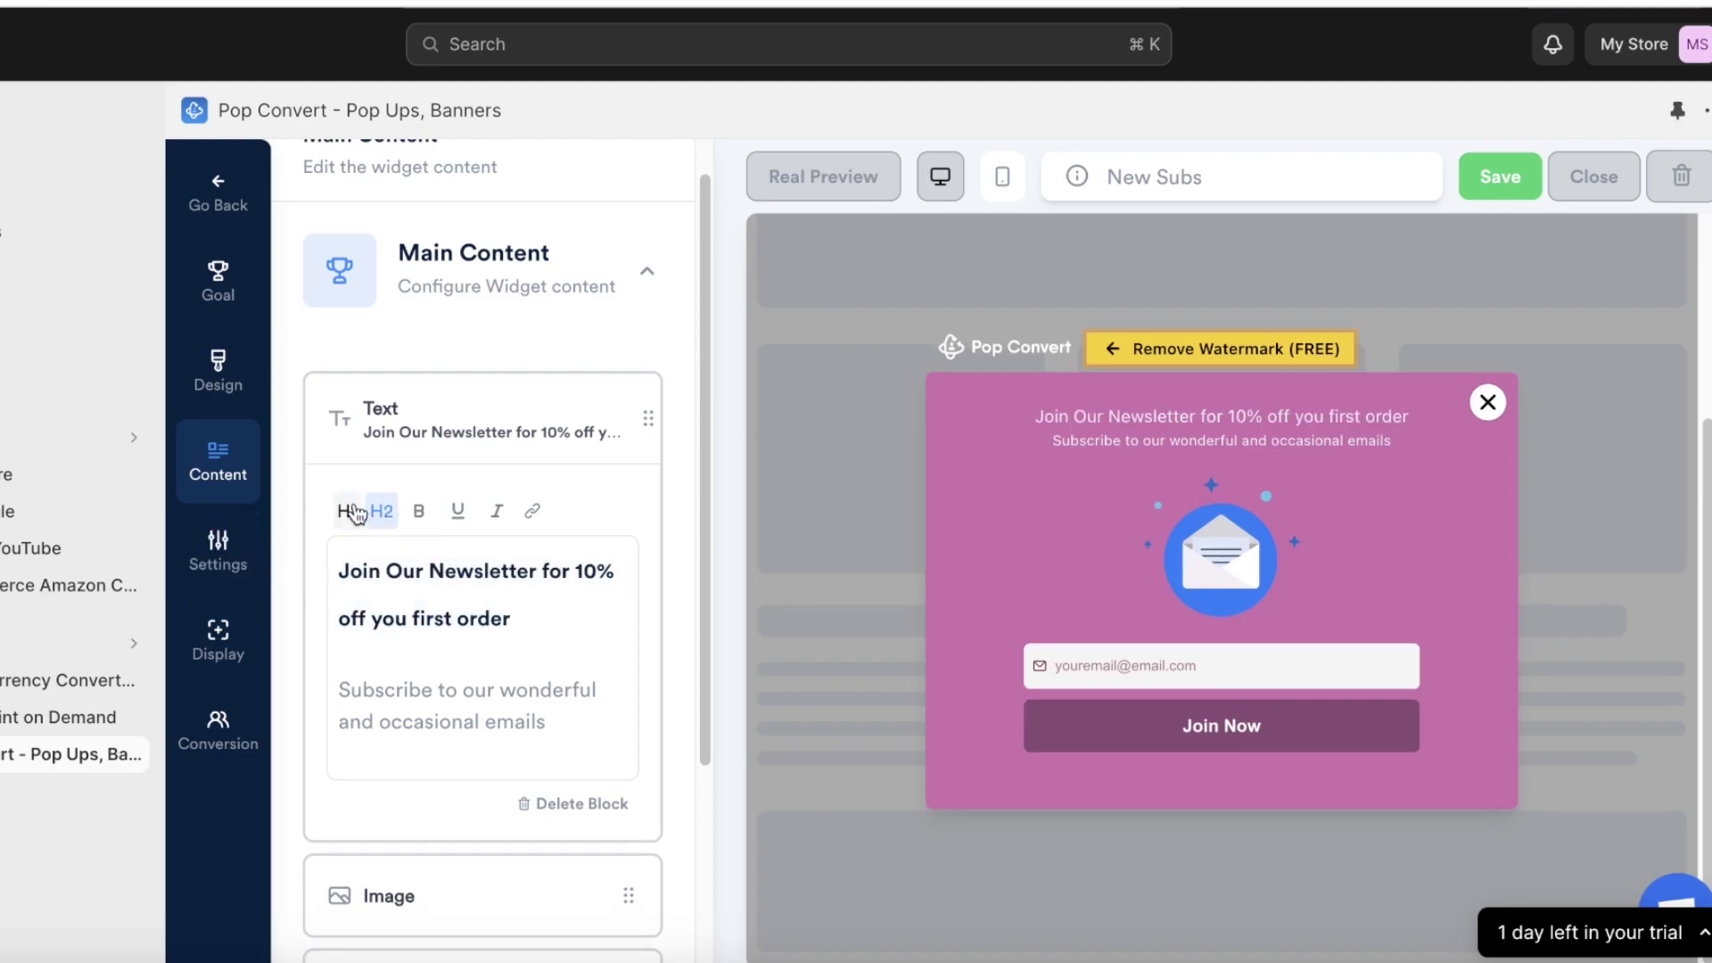
pyautogui.click(350, 513)
pyautogui.click(416, 512)
pyautogui.scroll(-3, 523, 634)
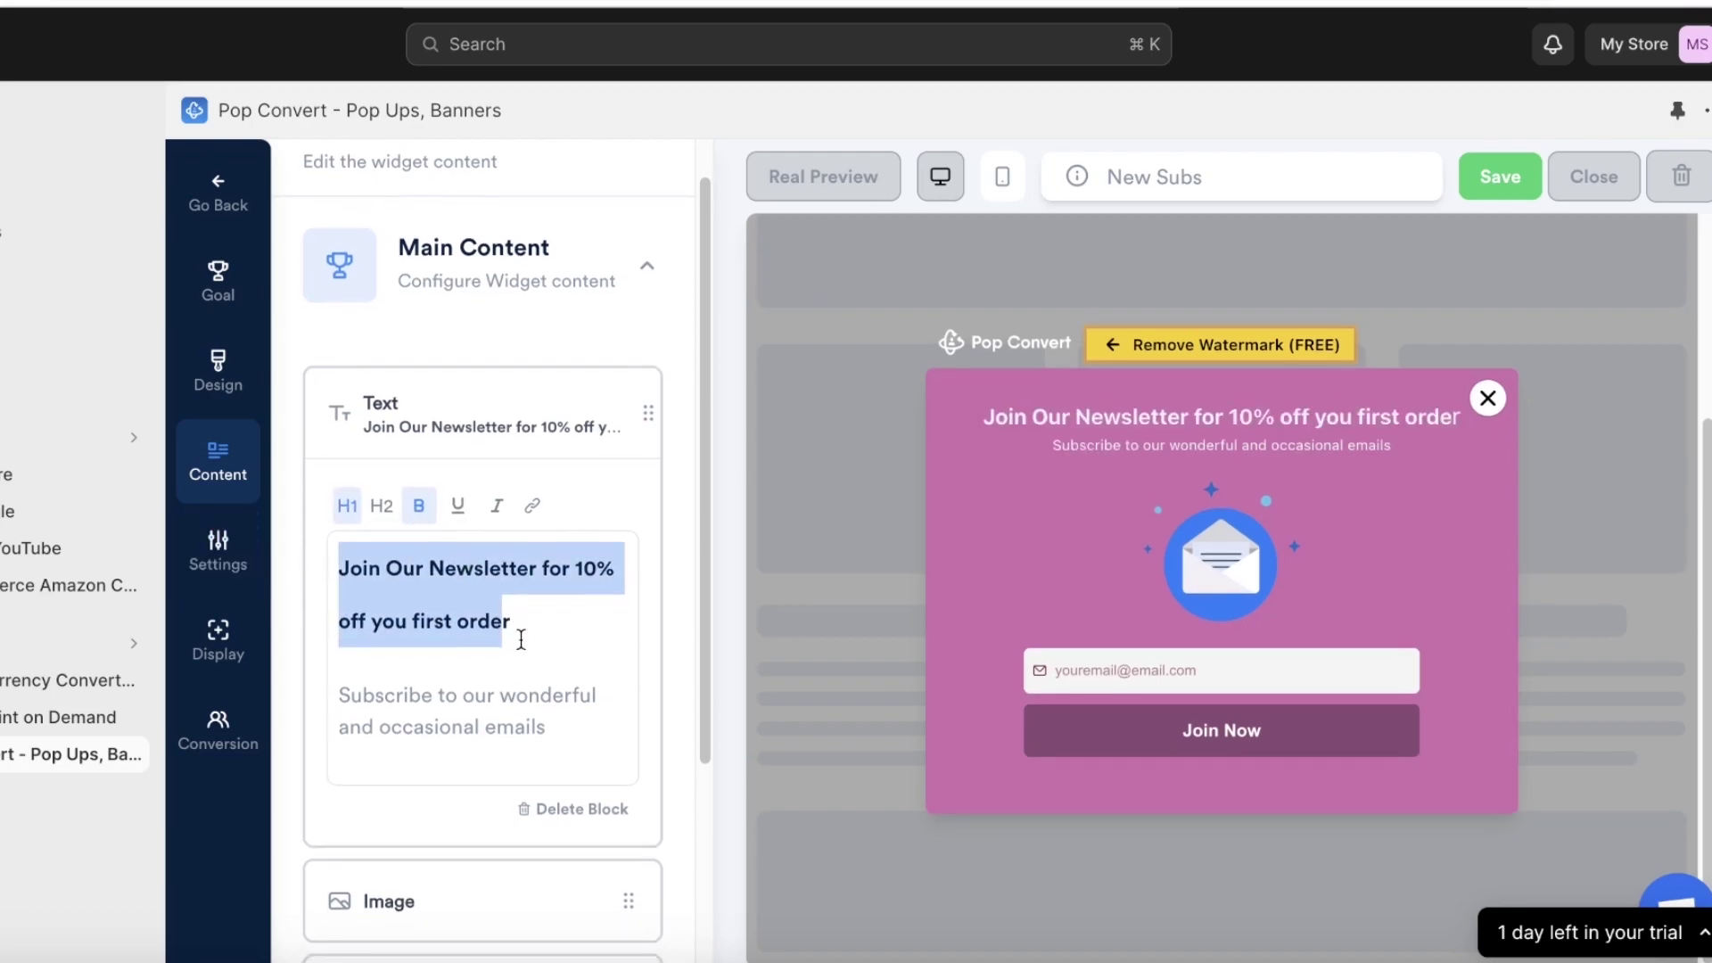
pyautogui.scroll(1, 498, 489)
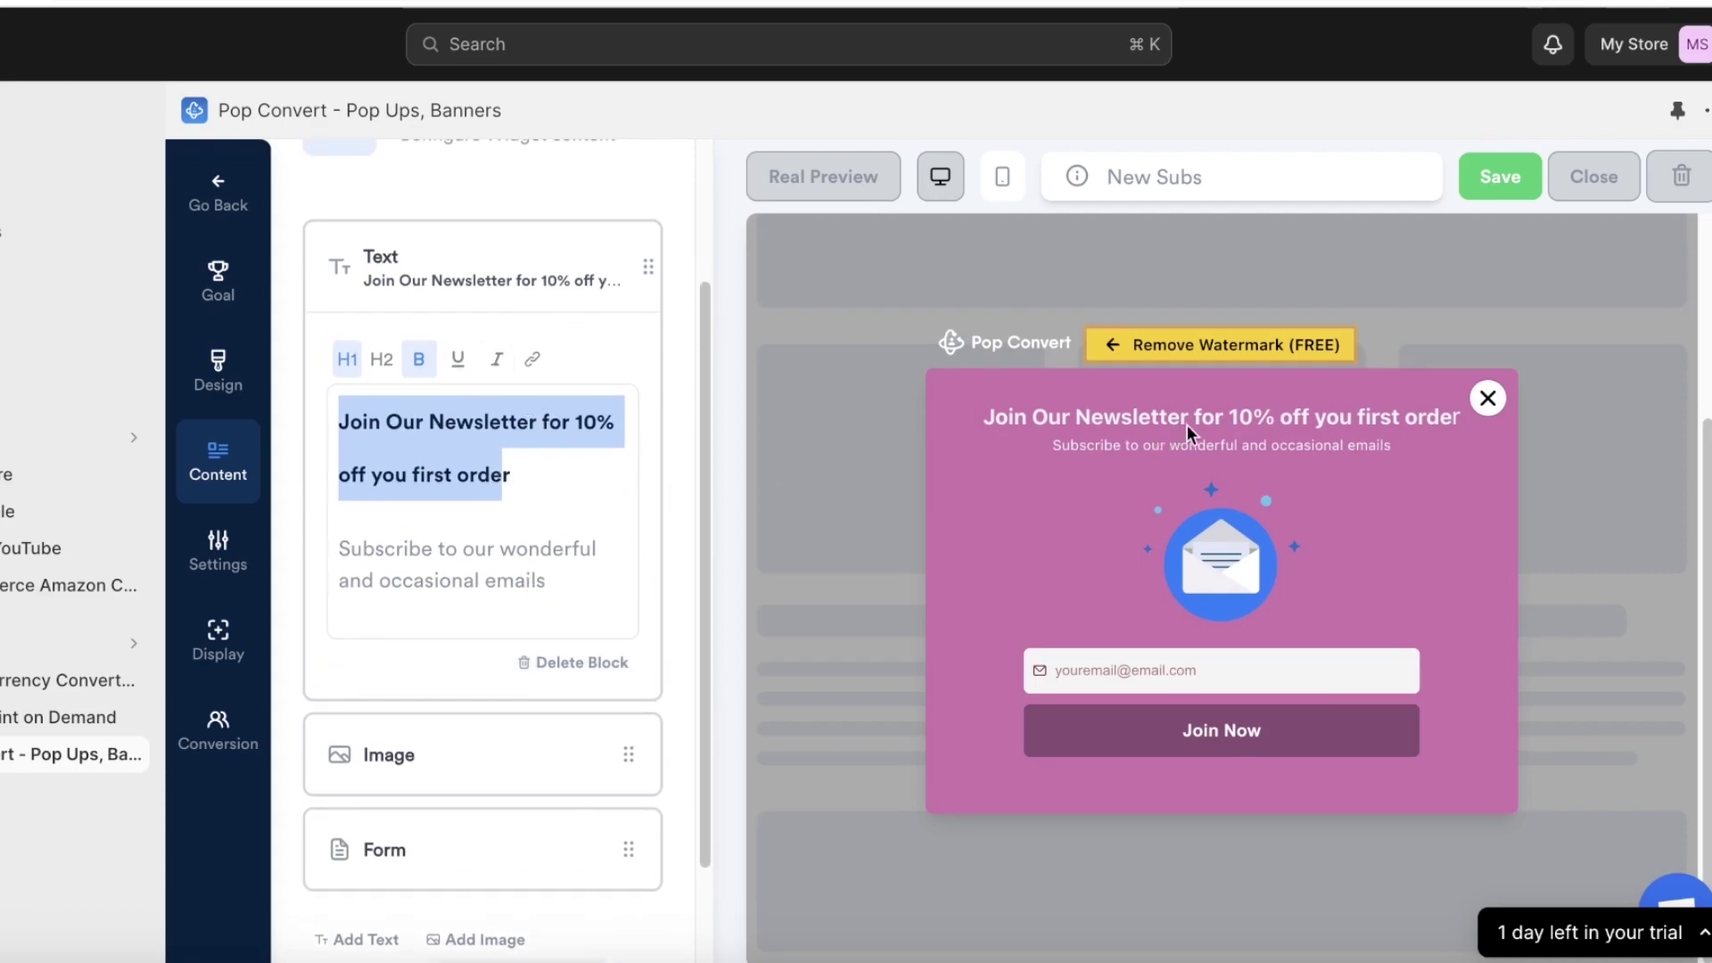
pyautogui.click(465, 445)
# - Break the heading after 'Newsletter' so 'for 10% off you first order' sits on line two
pyautogui.click(537, 423)
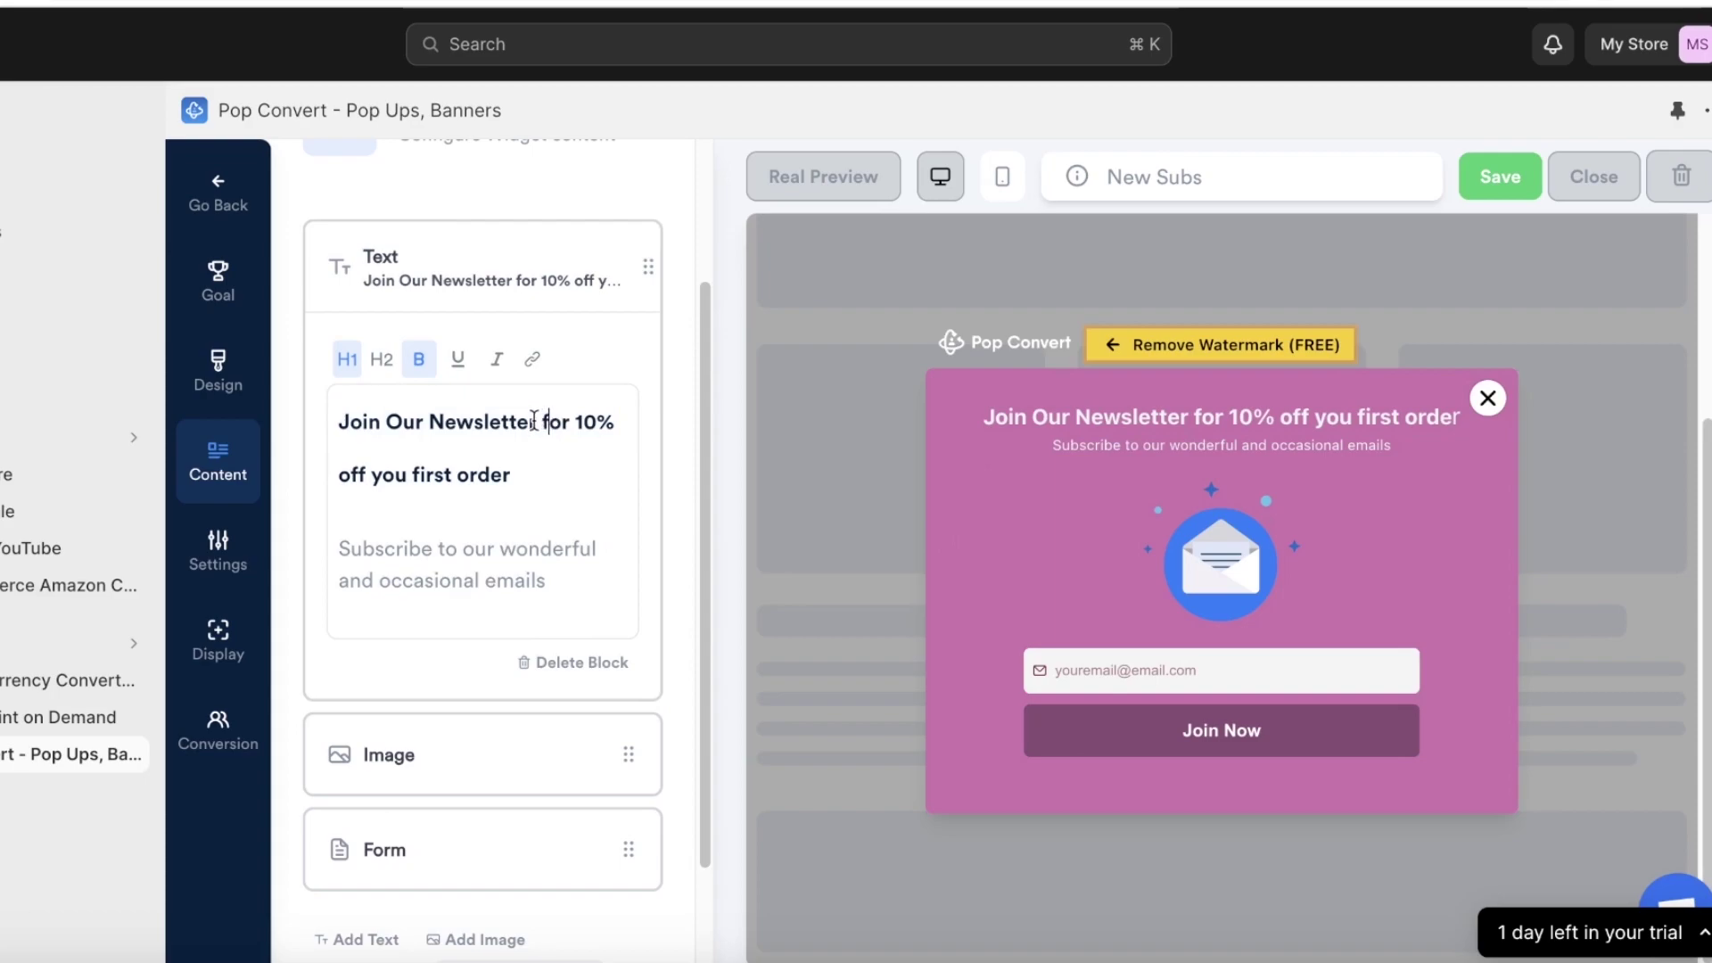
pyautogui.press('Return')
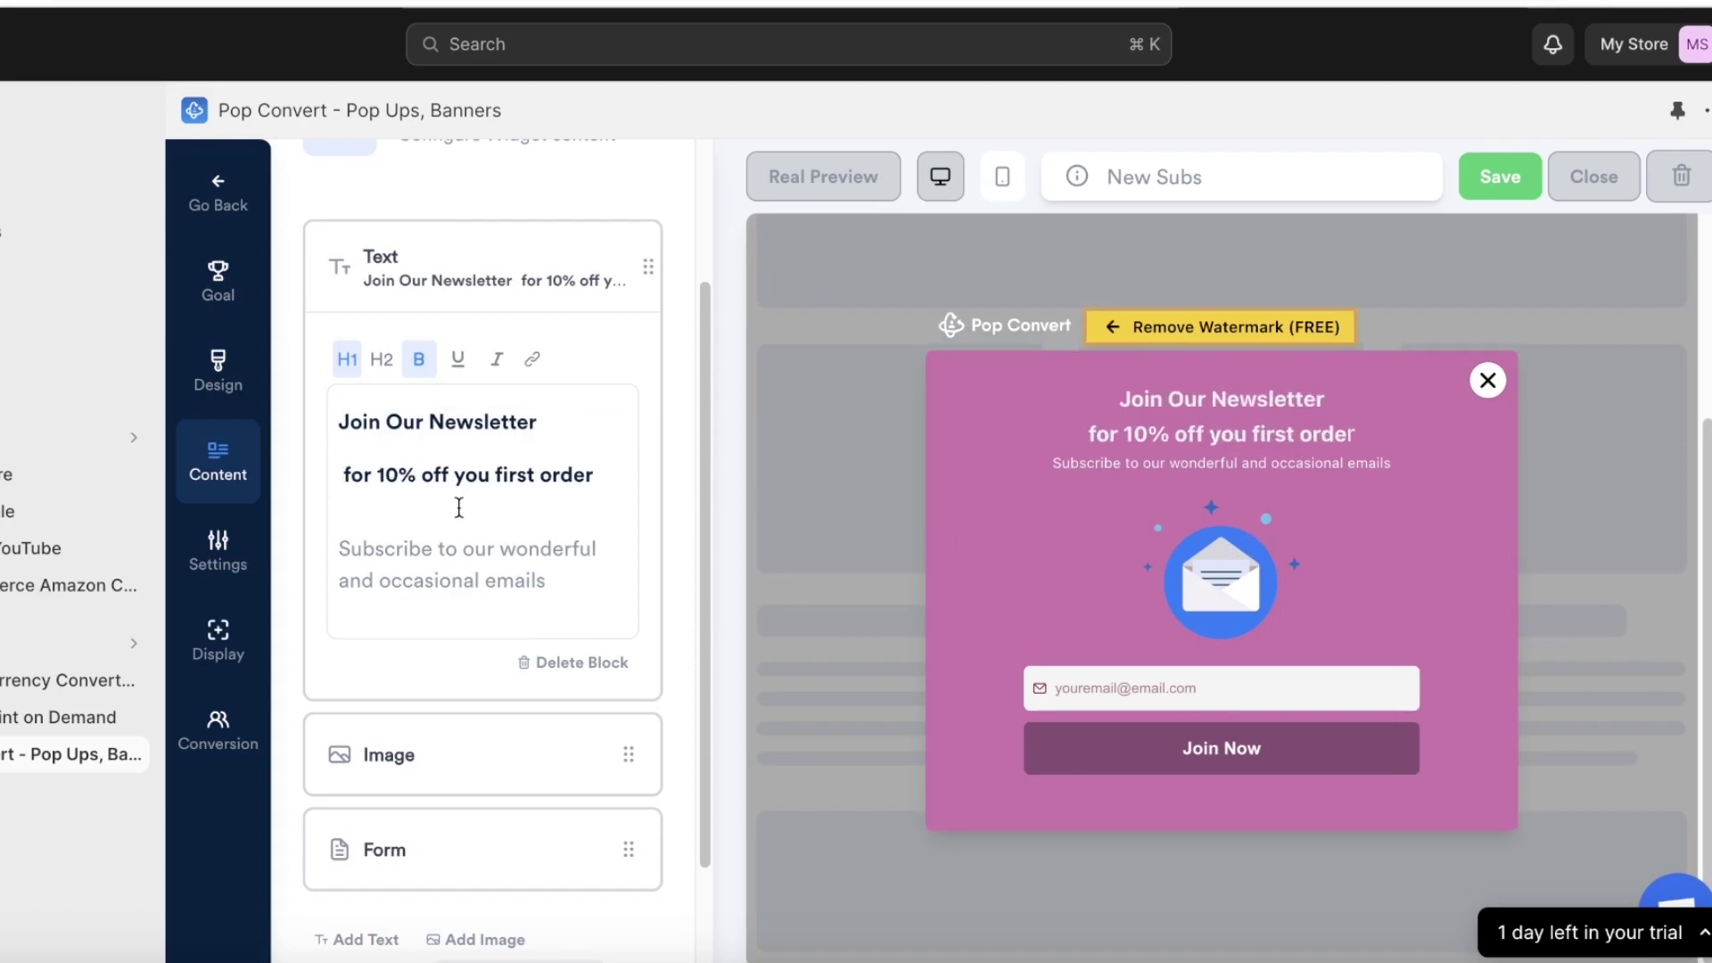
pyautogui.click(516, 476)
pyautogui.press('BackSpace')
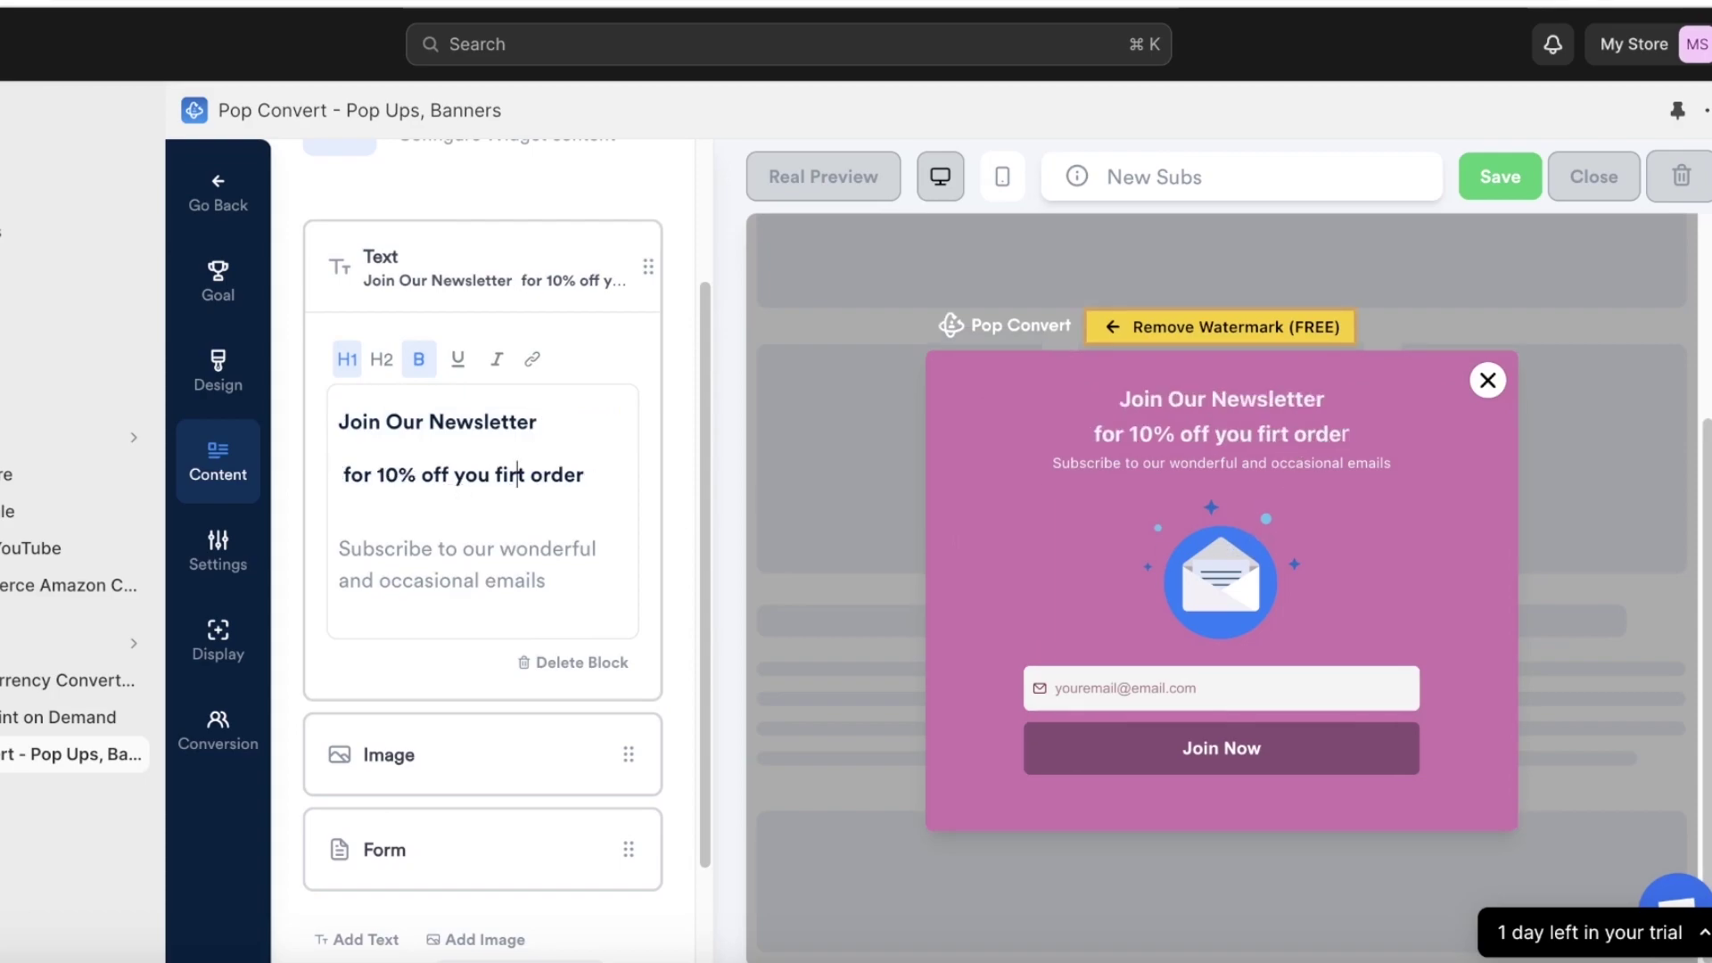
pyautogui.write('s')
pyautogui.scroll(-1, 608, 295)
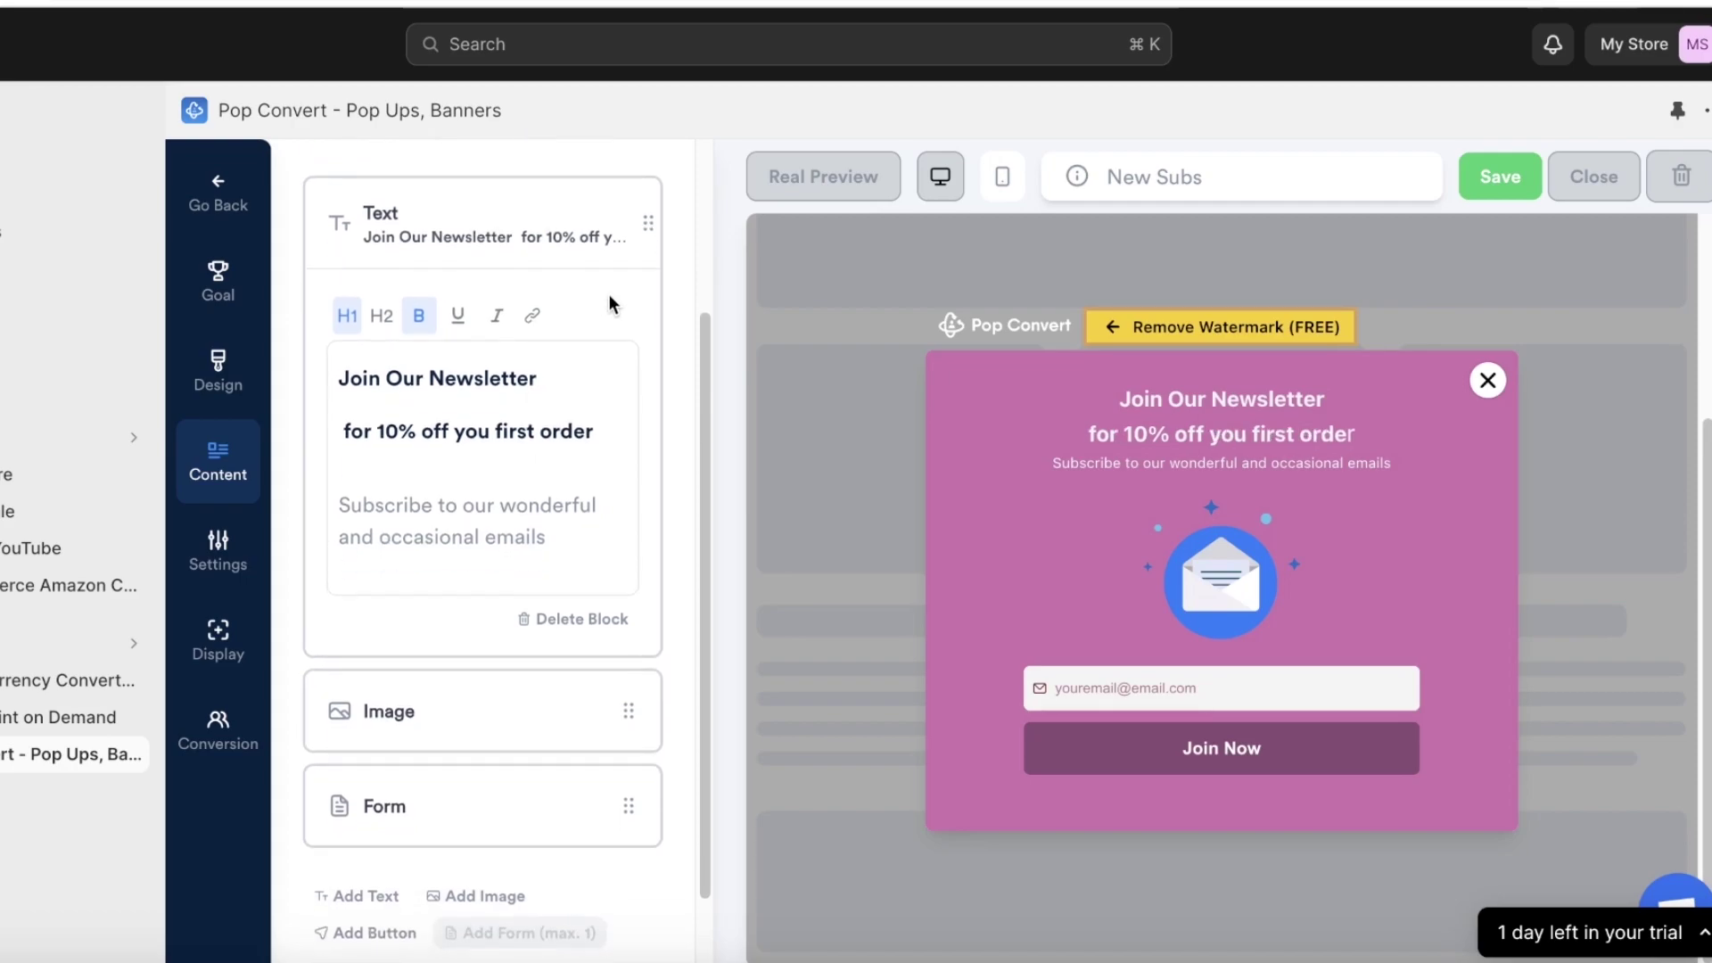
# - Remove the envelope image, then delete the emptied Image block, leaving 2 of 12 blocks
pyautogui.click(403, 700)
pyautogui.scroll(-5, 389, 615)
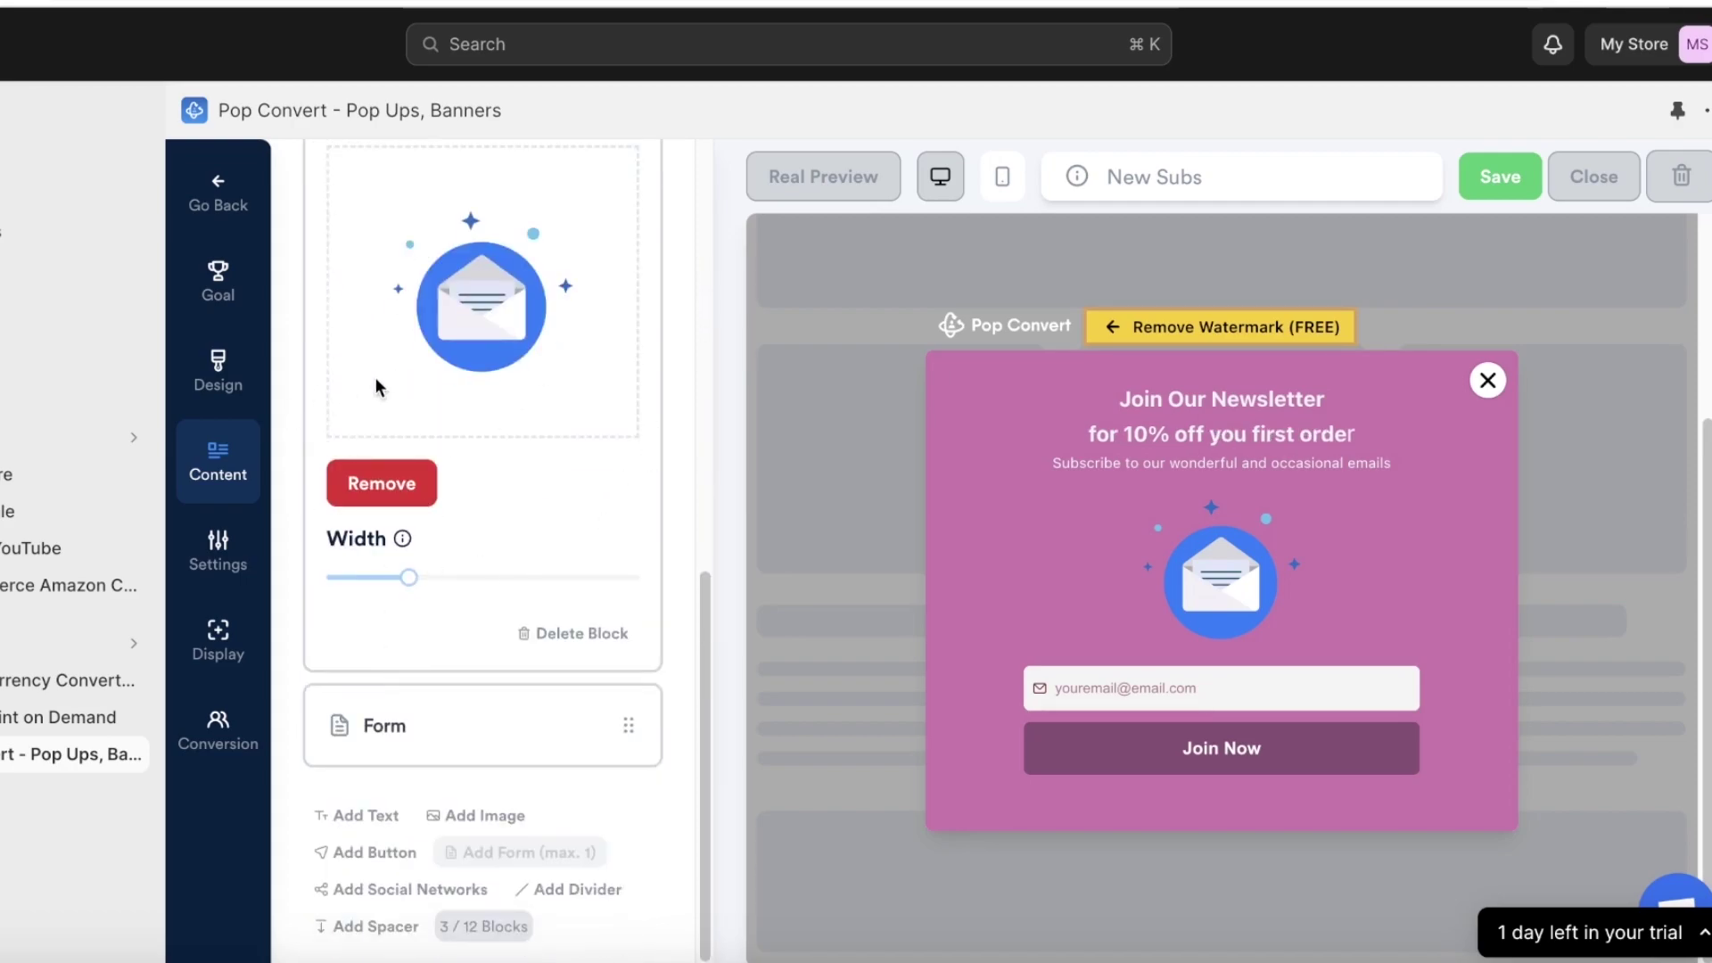
pyautogui.click(381, 483)
pyautogui.scroll(3, 409, 490)
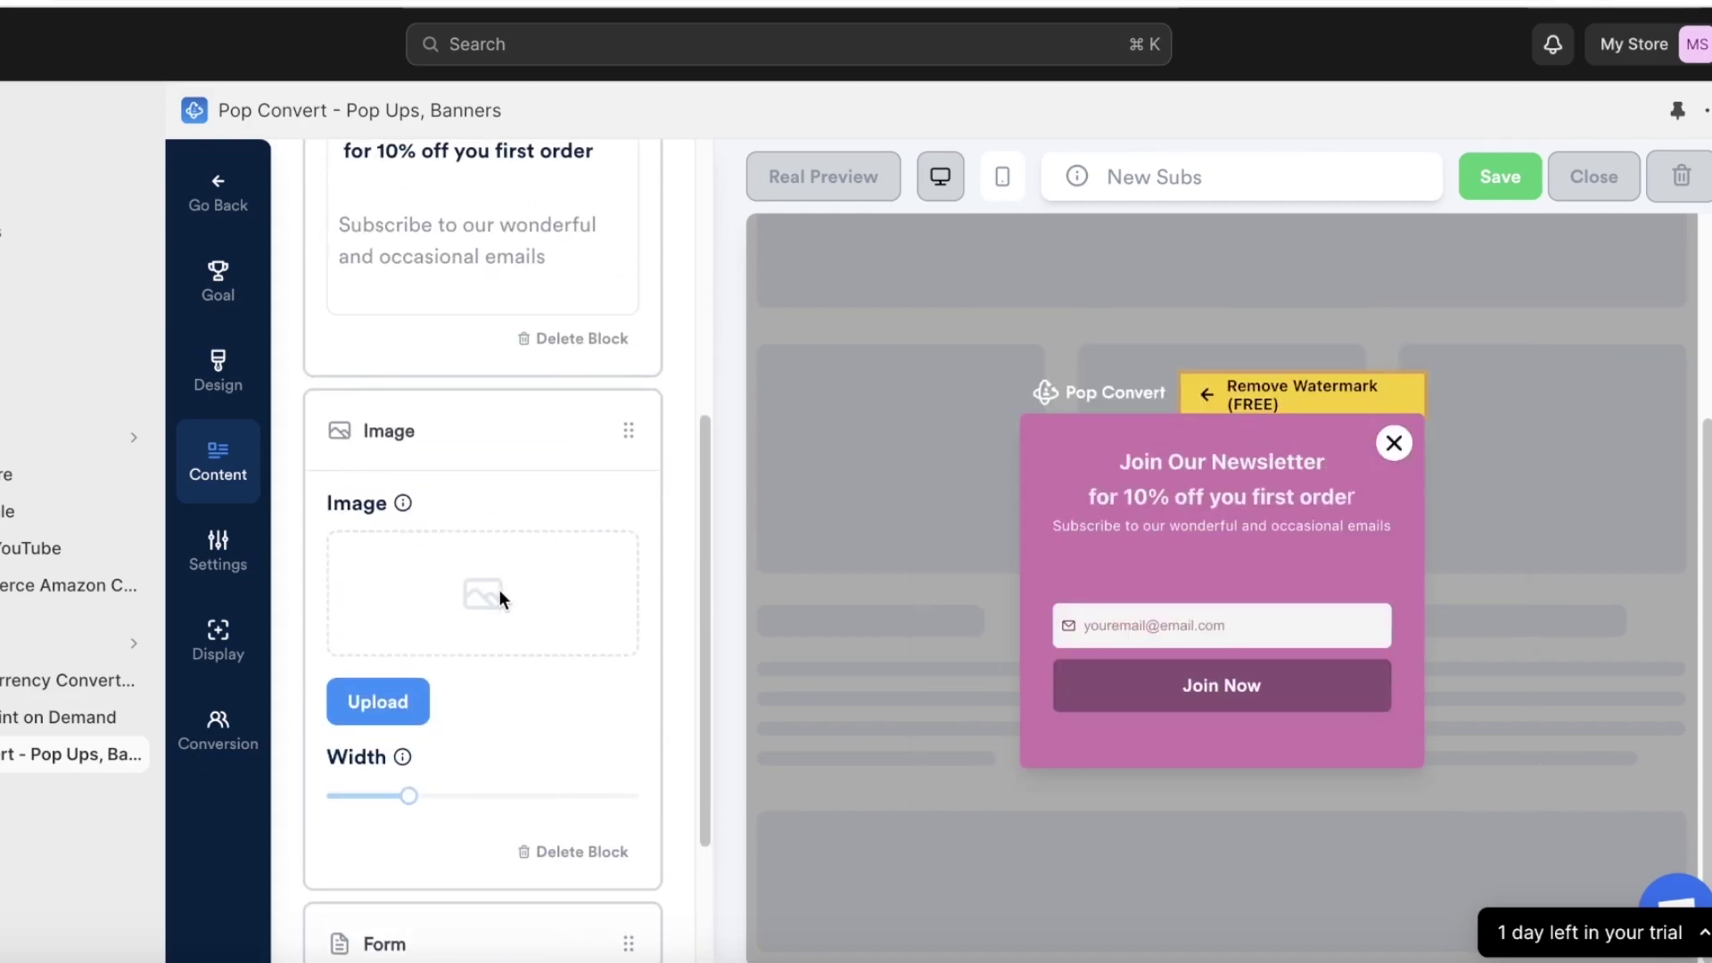
pyautogui.scroll(-1, 499, 592)
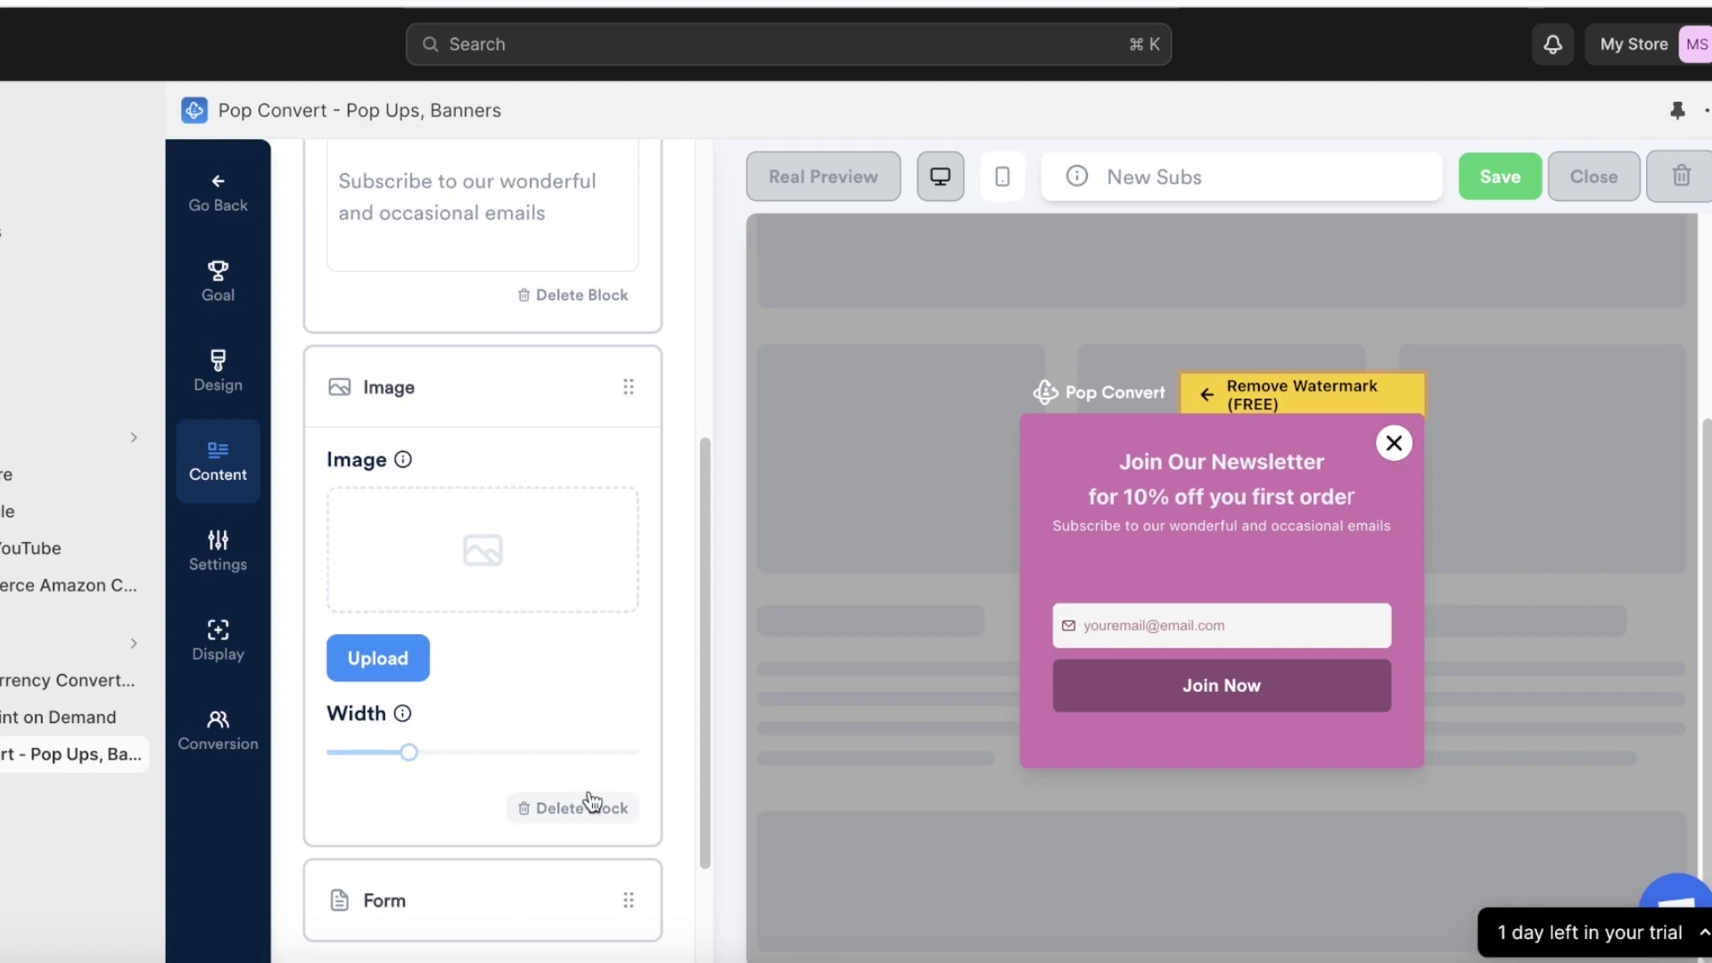
pyautogui.scroll(-3, 590, 799)
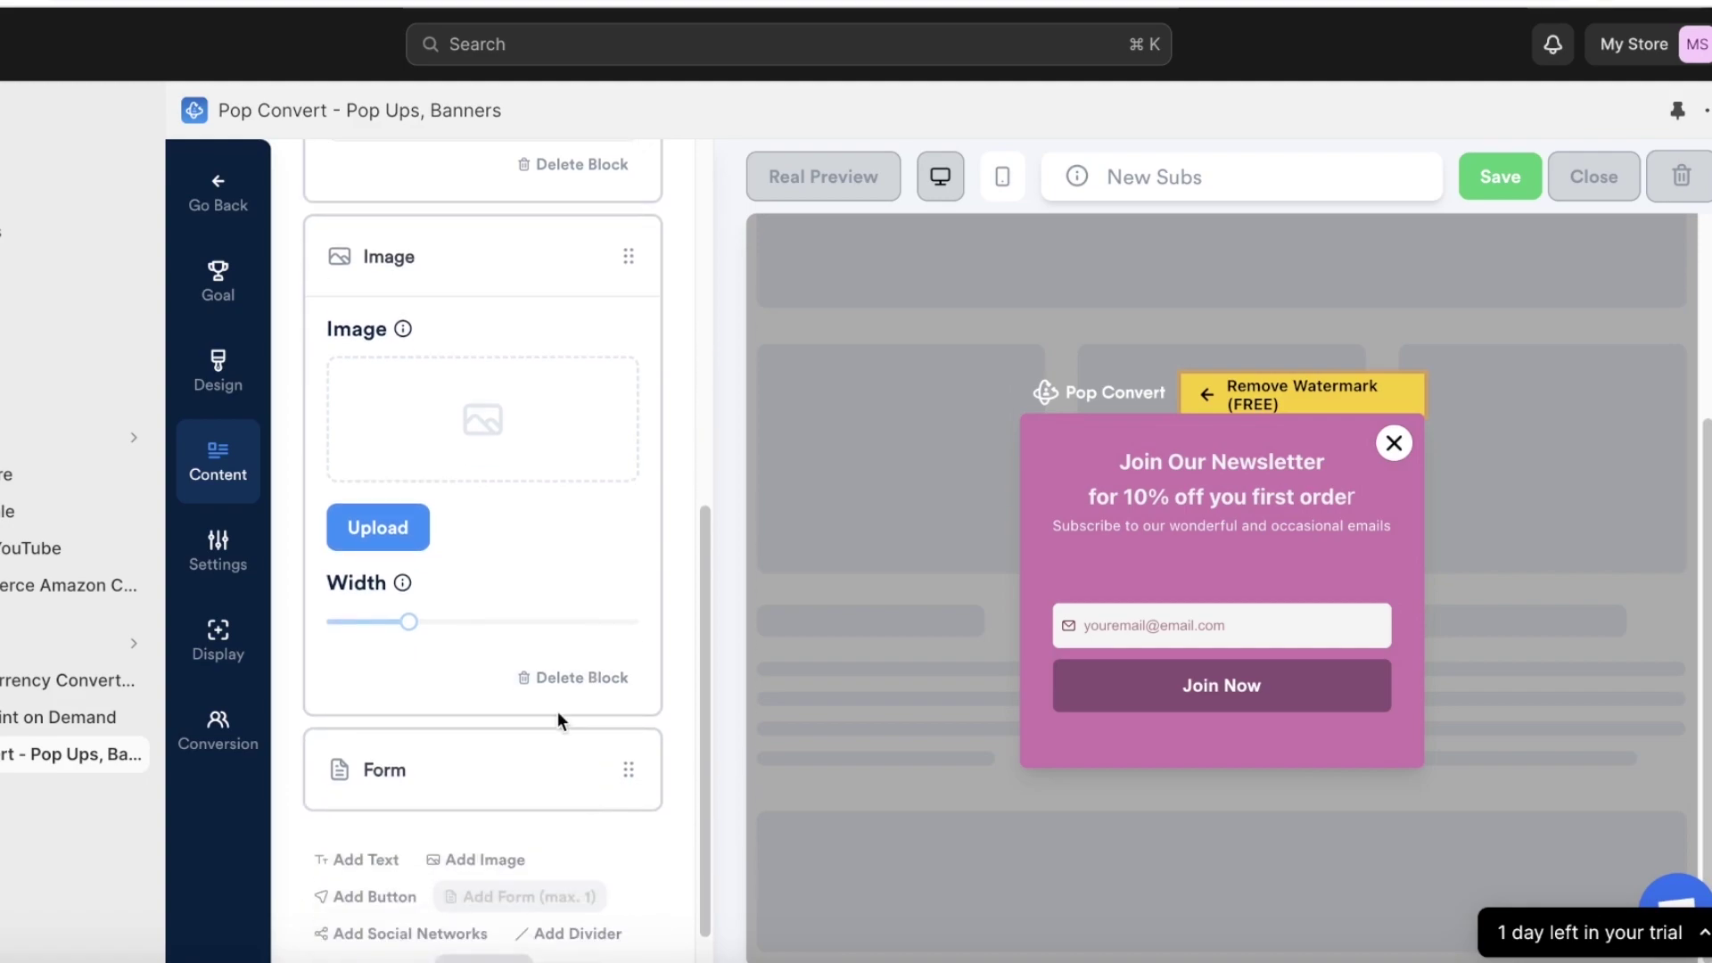
pyautogui.click(629, 267)
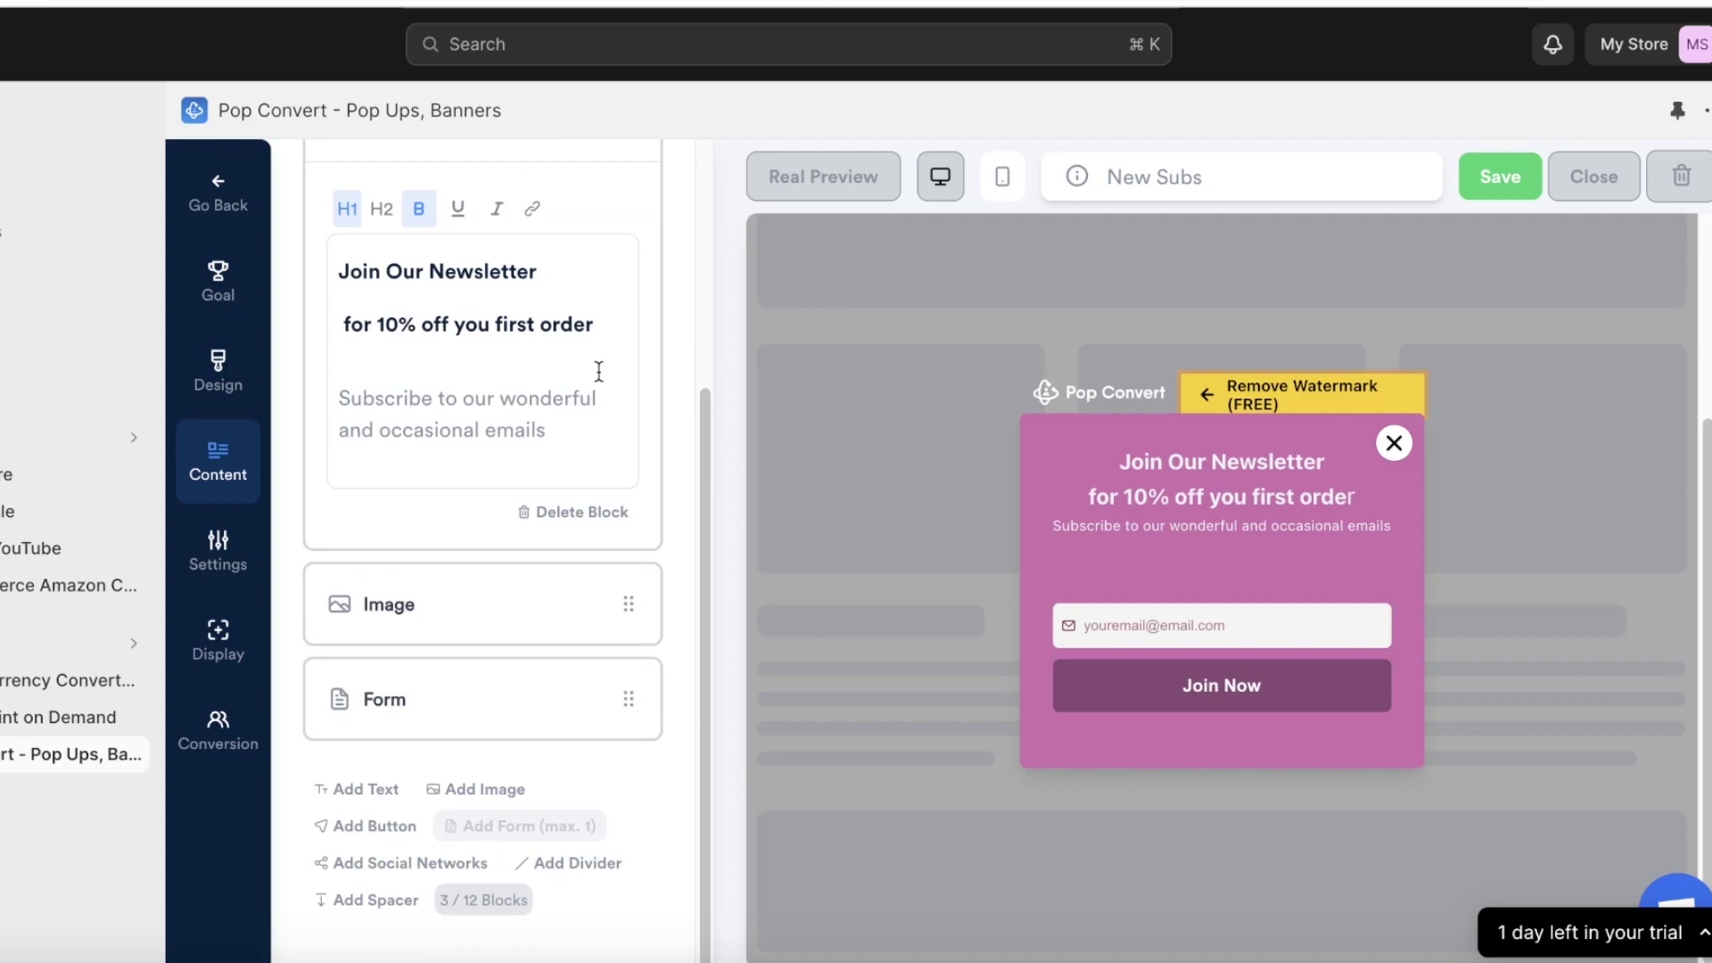
pyautogui.click(639, 585)
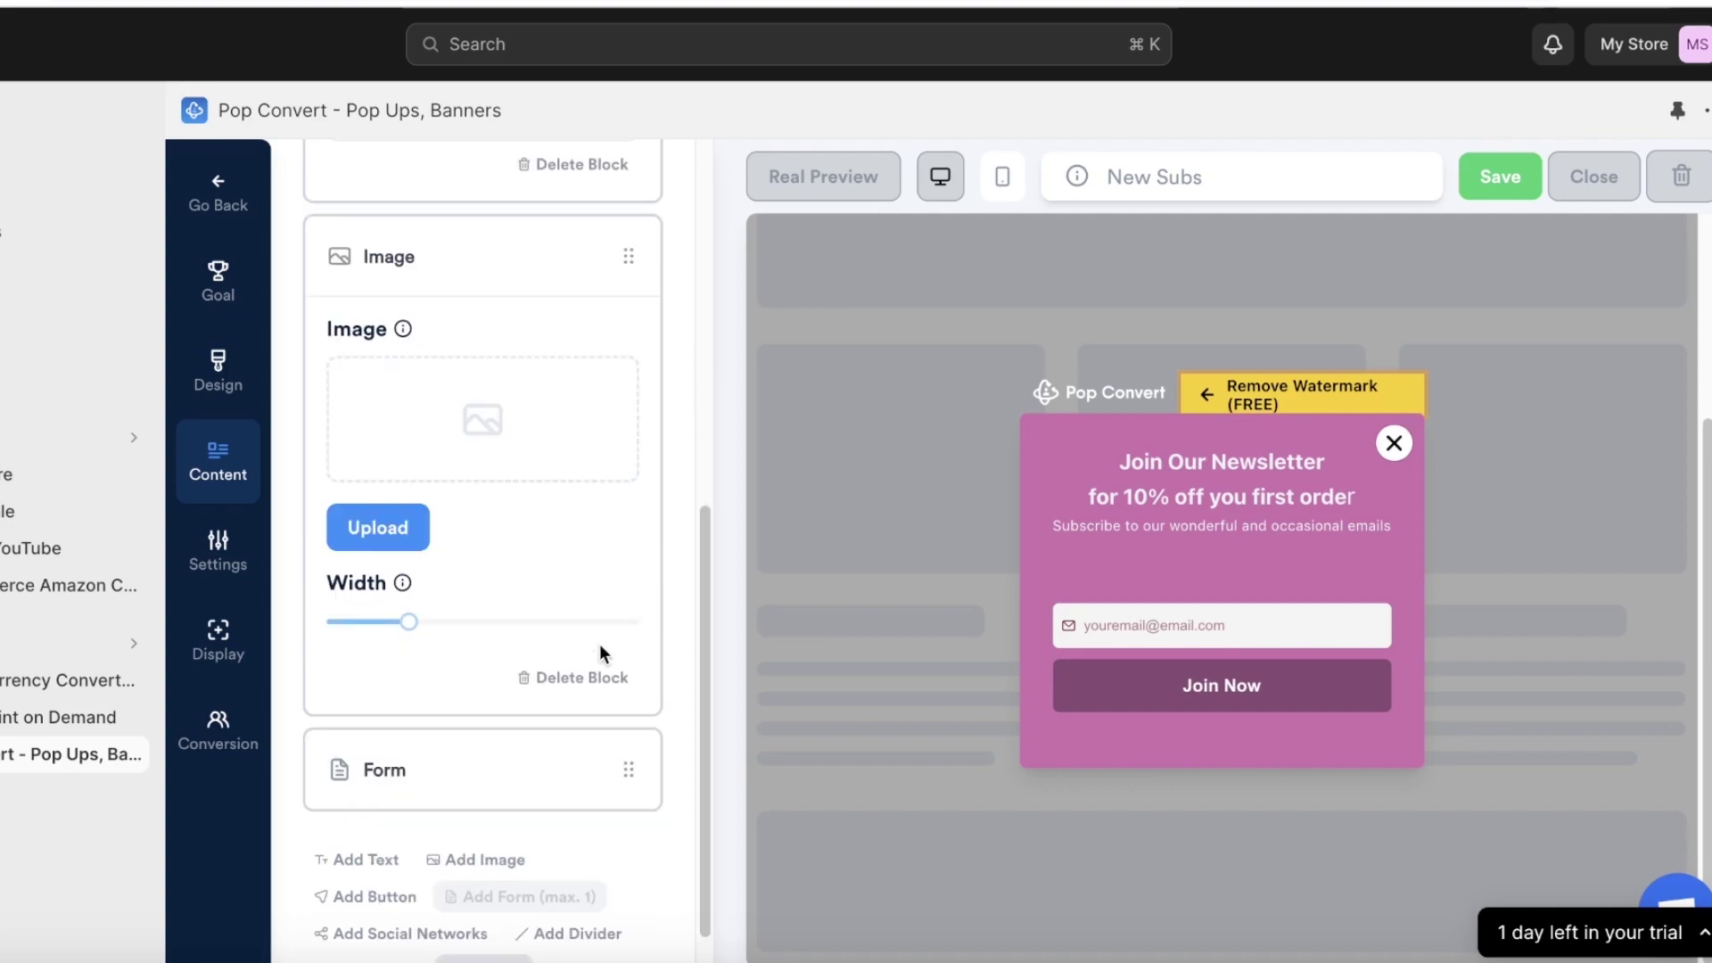
pyautogui.click(582, 687)
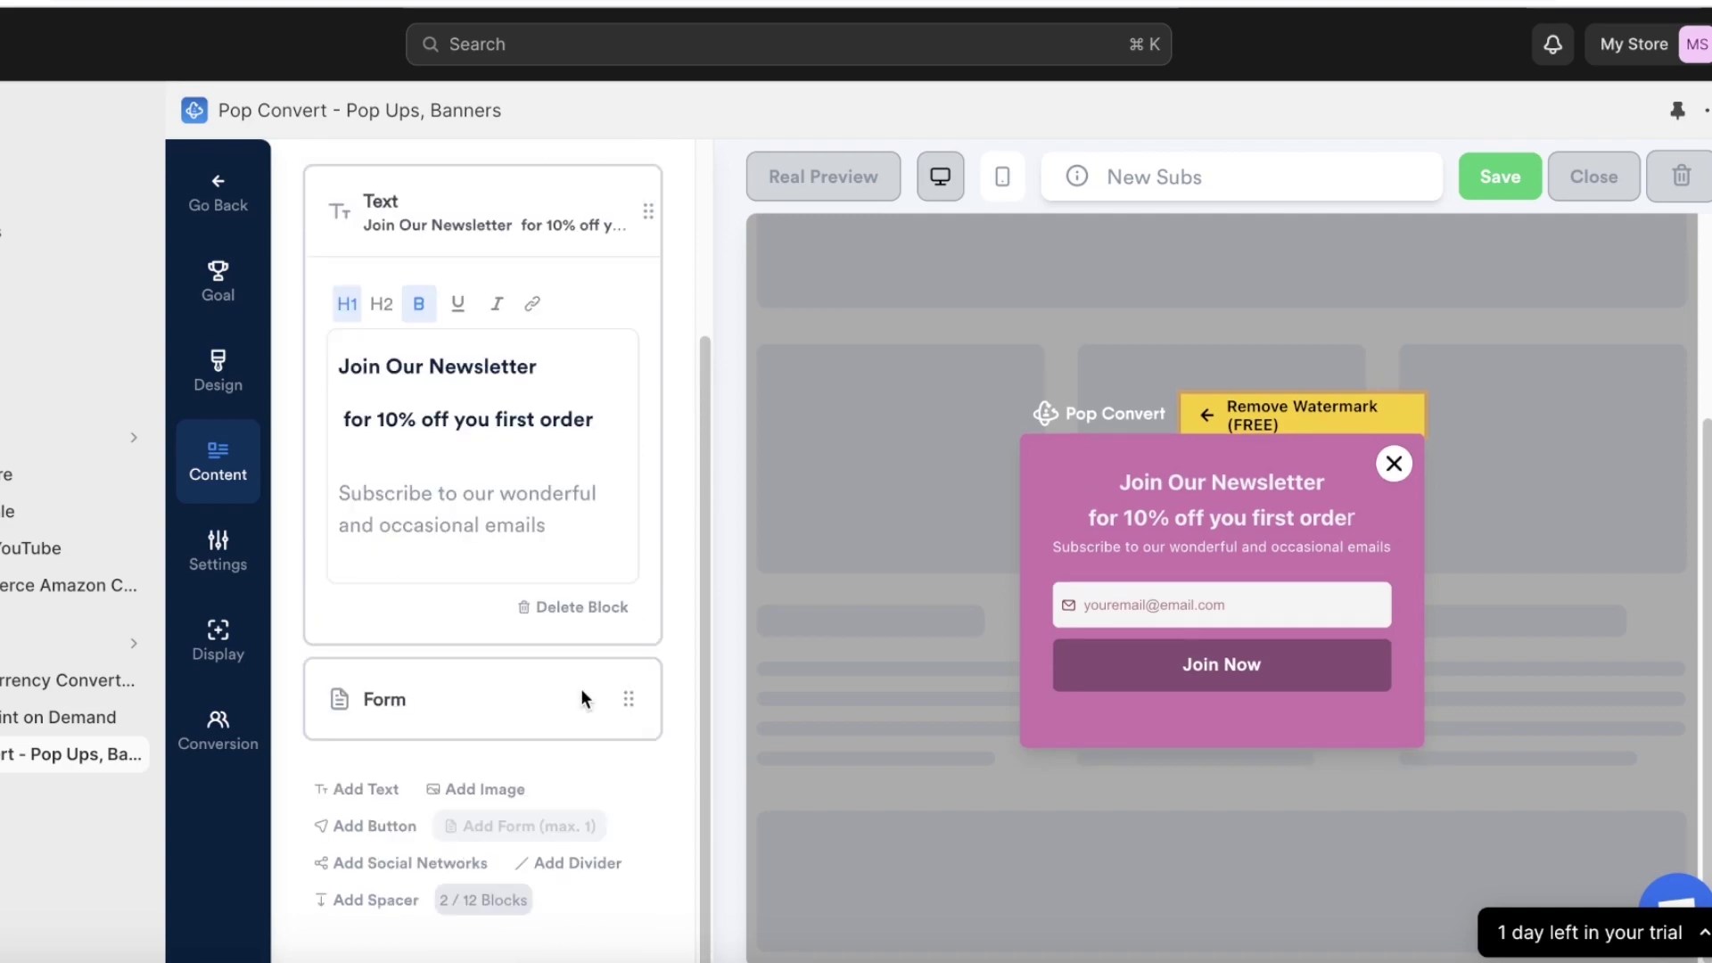
# - Add a Name field to the signup form, skip the phone field, and move Name above Email
pyautogui.click(532, 675)
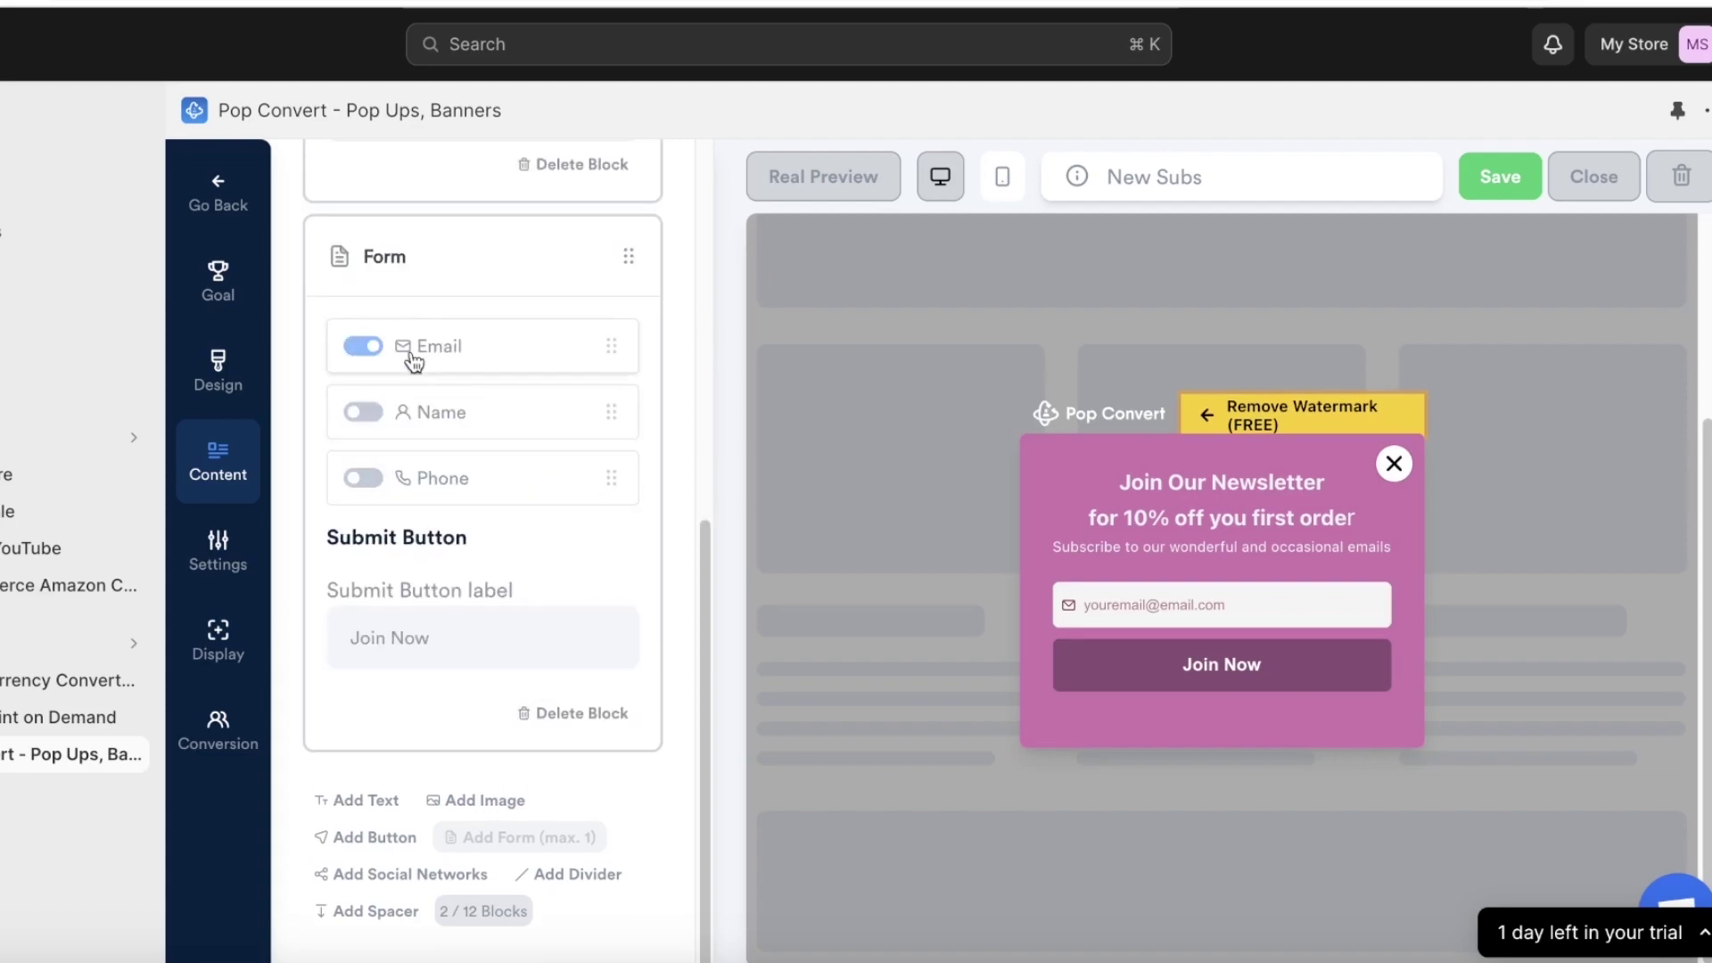
pyautogui.click(364, 412)
pyautogui.click(359, 479)
pyautogui.click(358, 480)
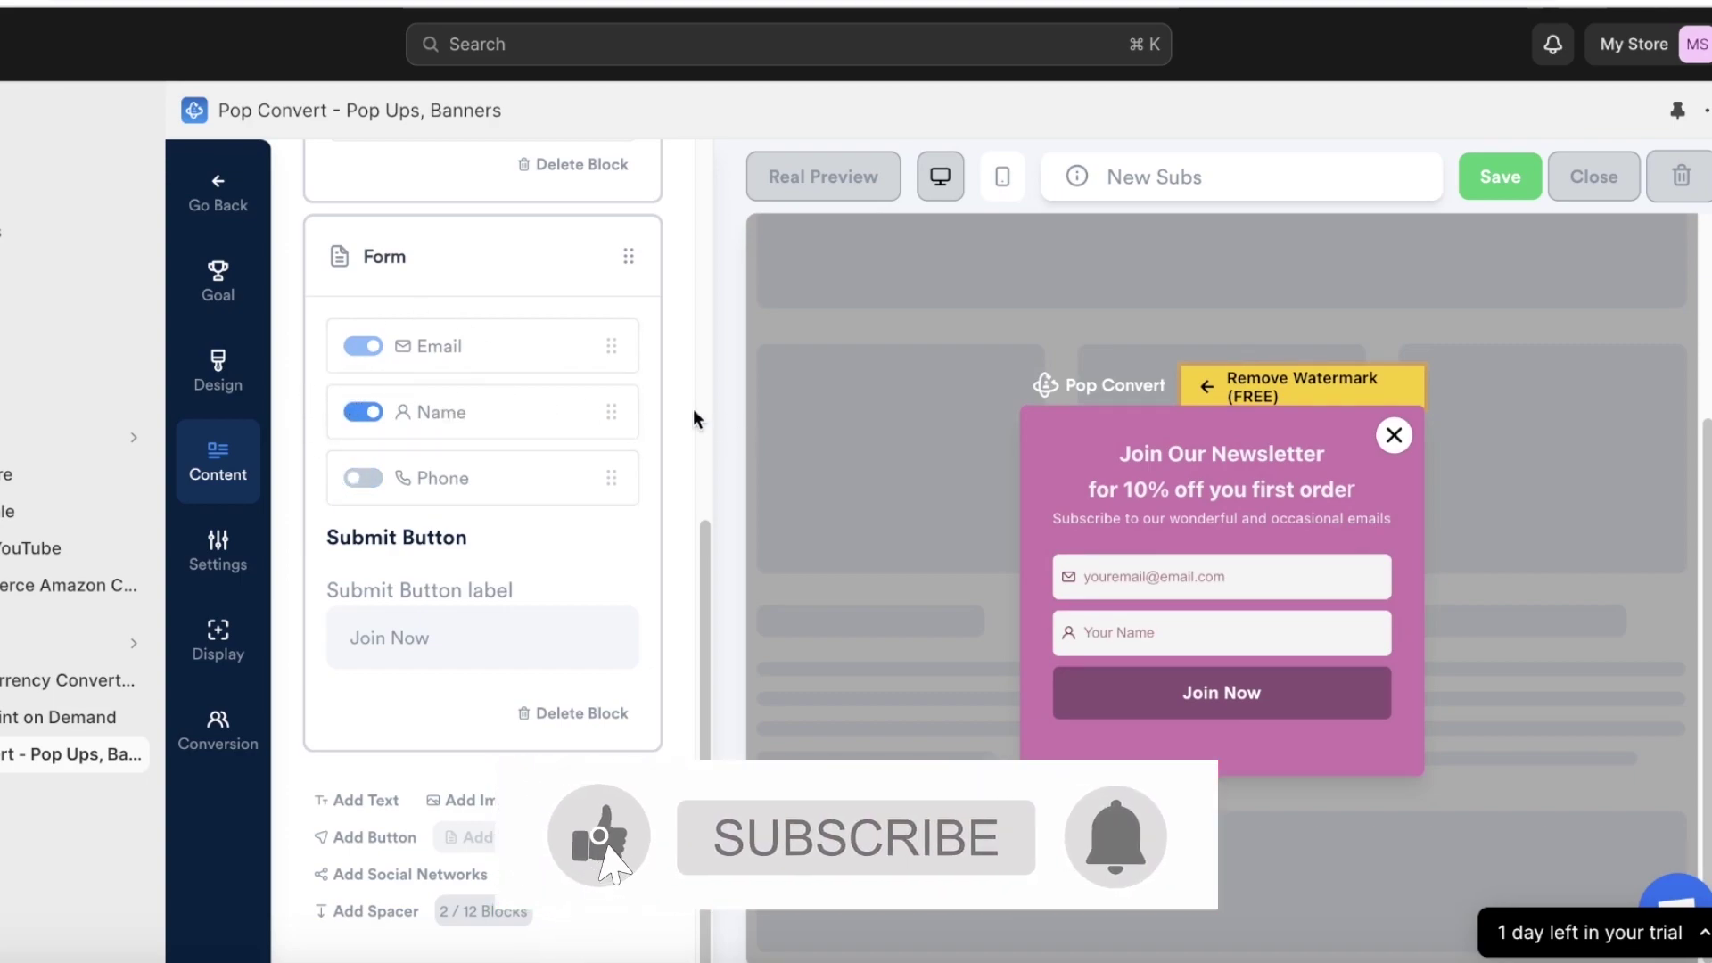
pyautogui.moveTo(610, 412); pyautogui.dragTo(601, 355)
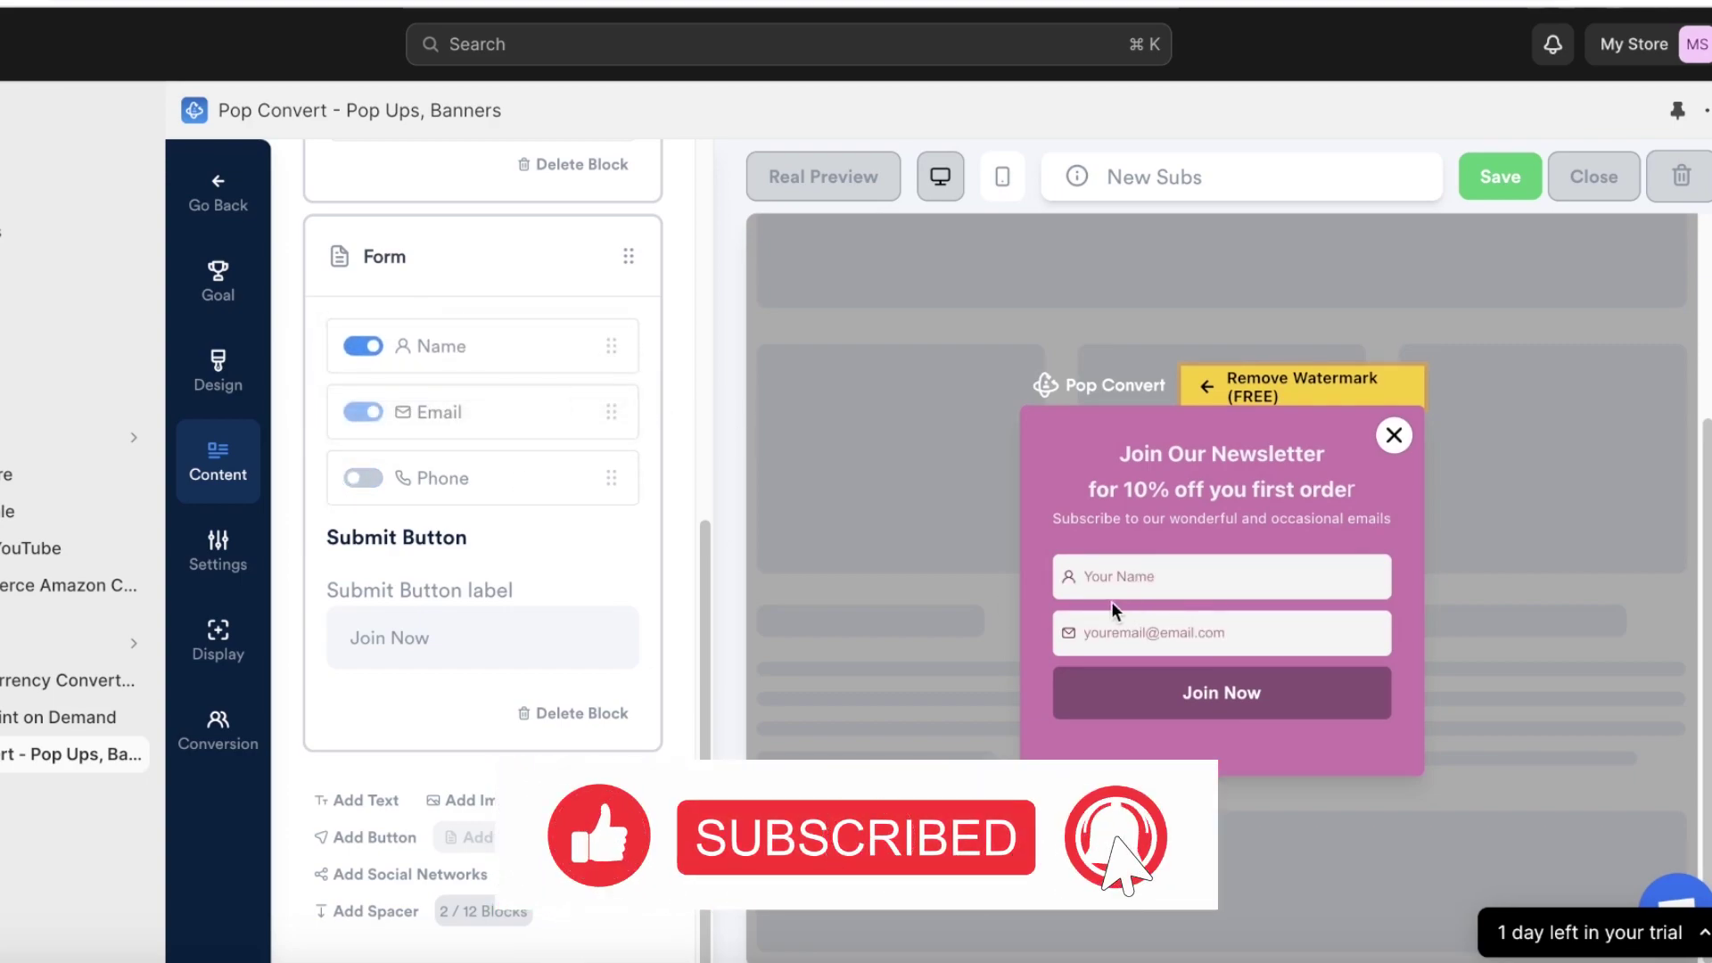
# - Add a Spacer block and a Social Networks block below the Join Now button
pyautogui.click(389, 638)
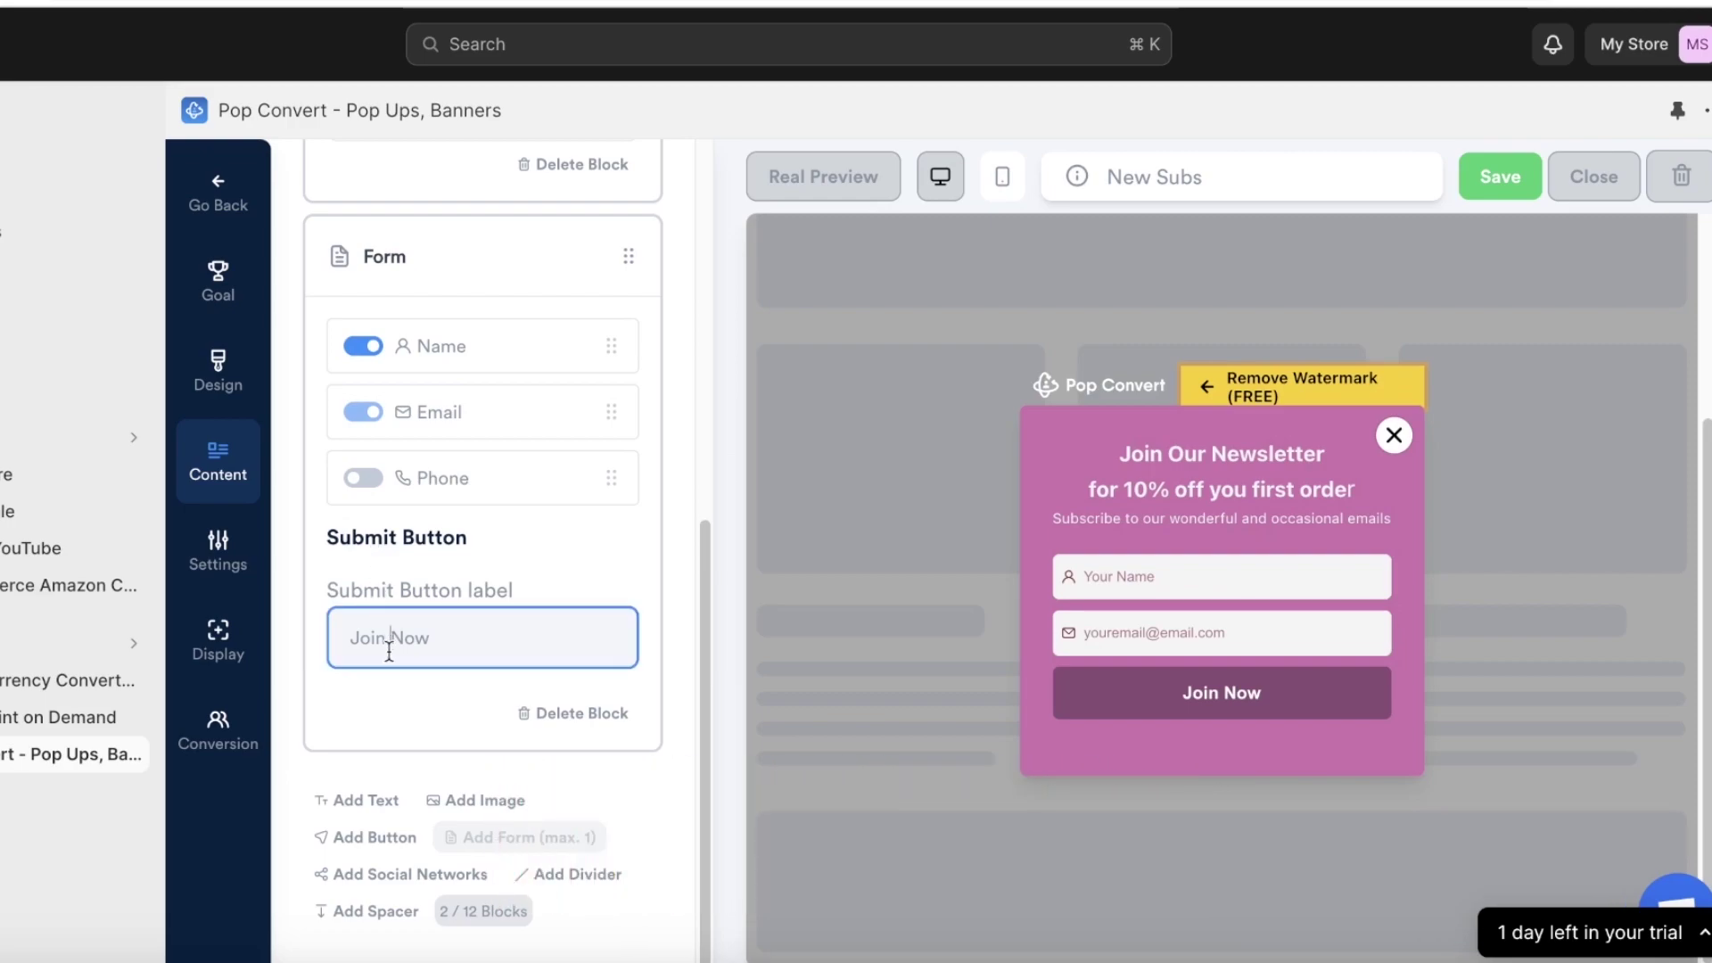
pyautogui.scroll(-1, 419, 677)
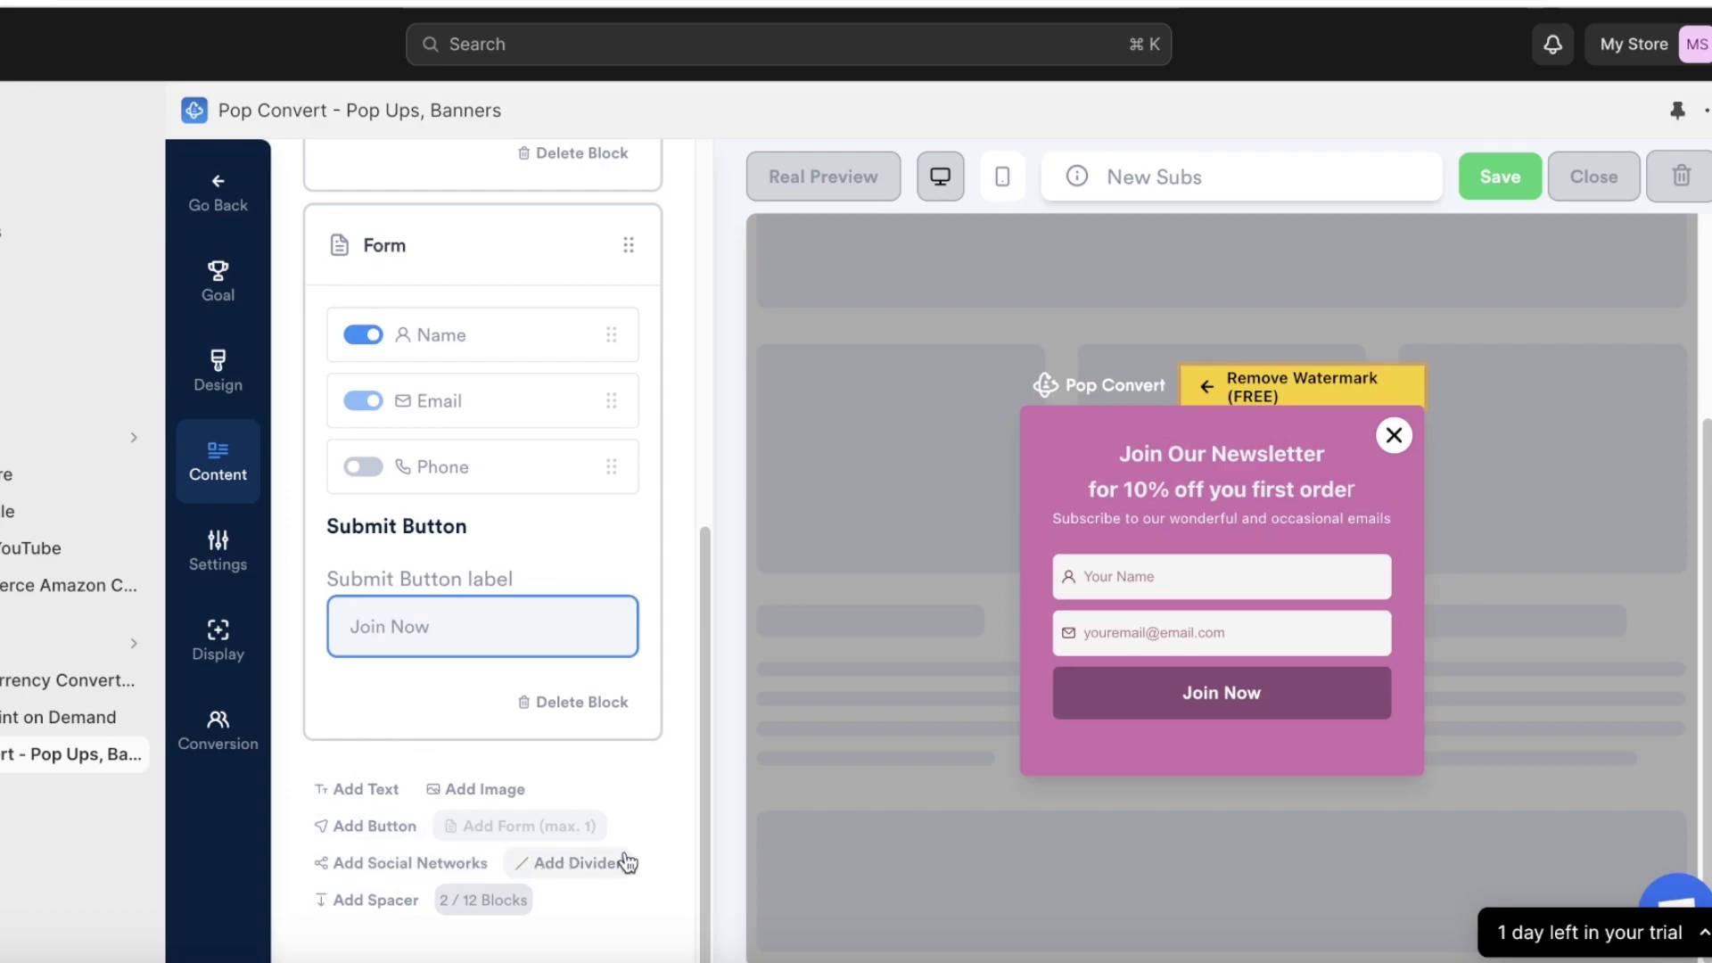
pyautogui.click(368, 900)
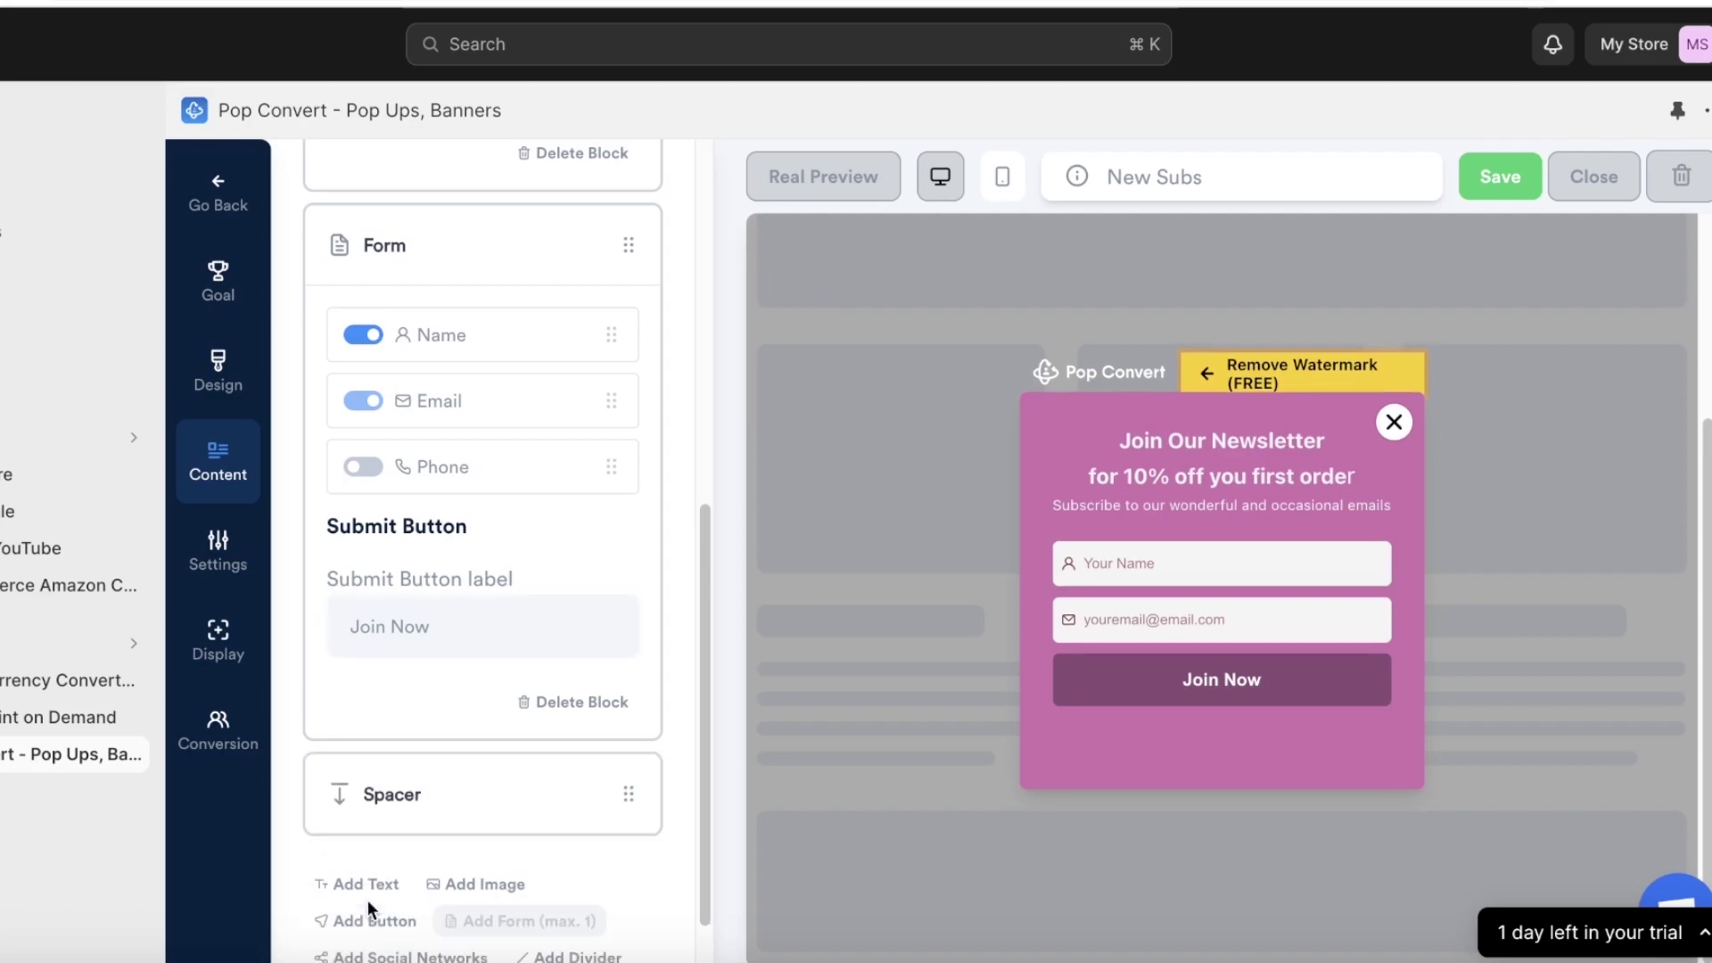
pyautogui.scroll(-1, 439, 697)
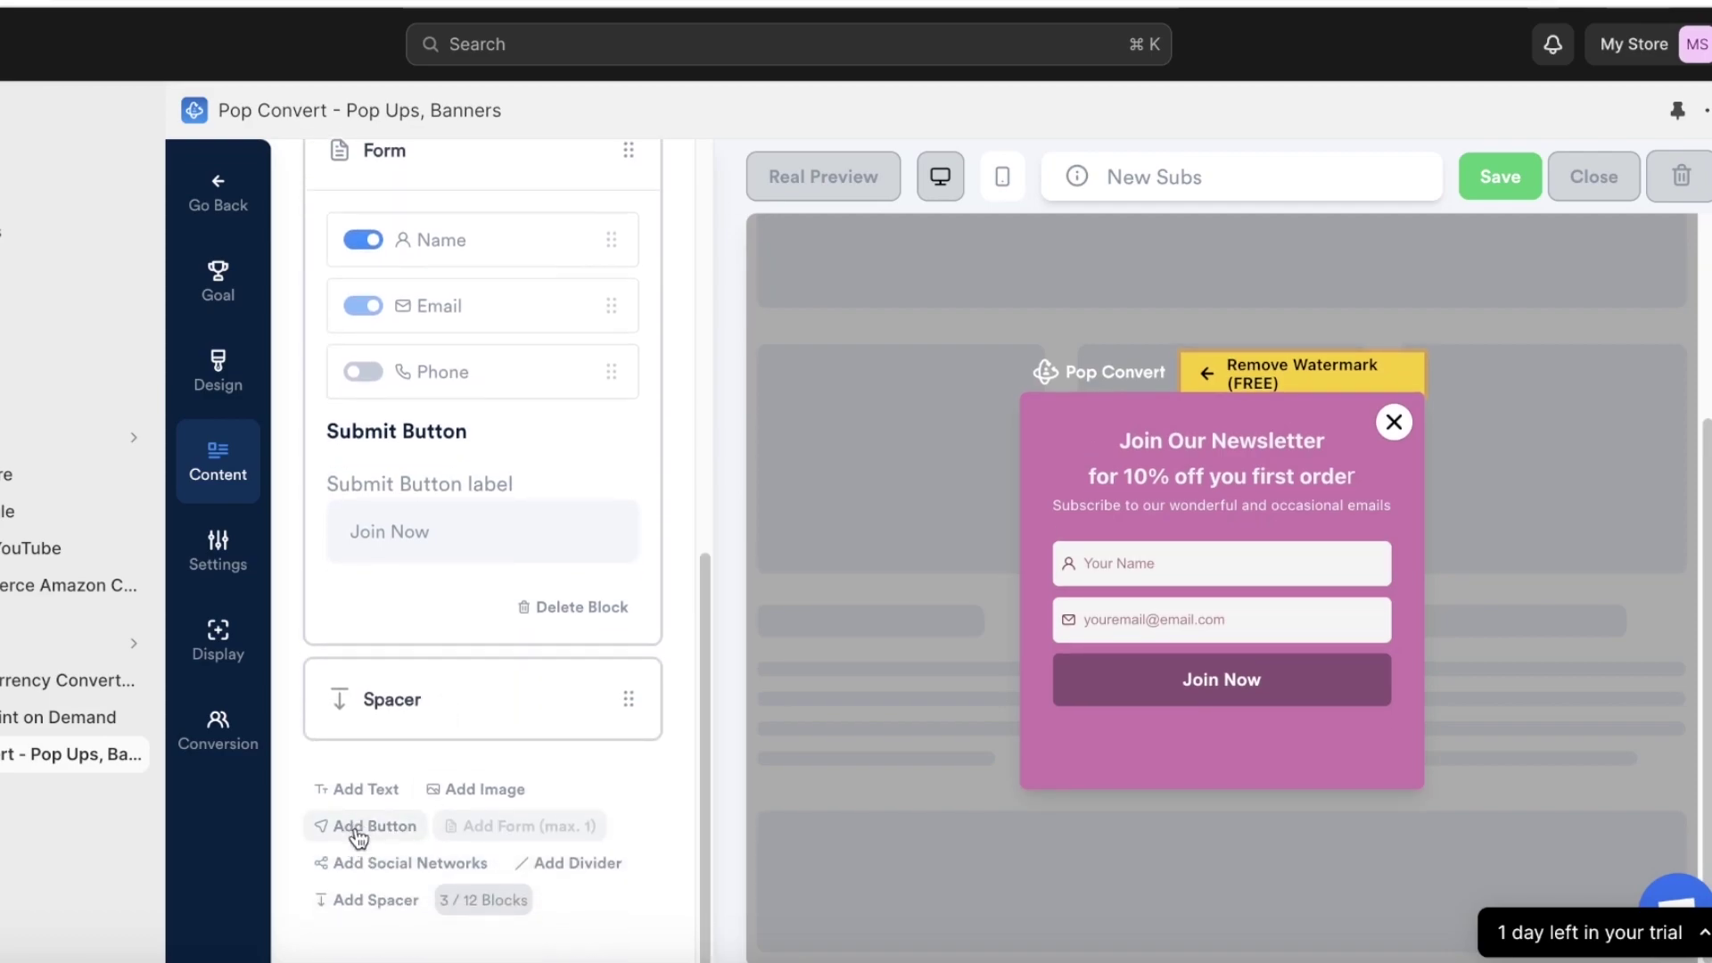
pyautogui.click(356, 863)
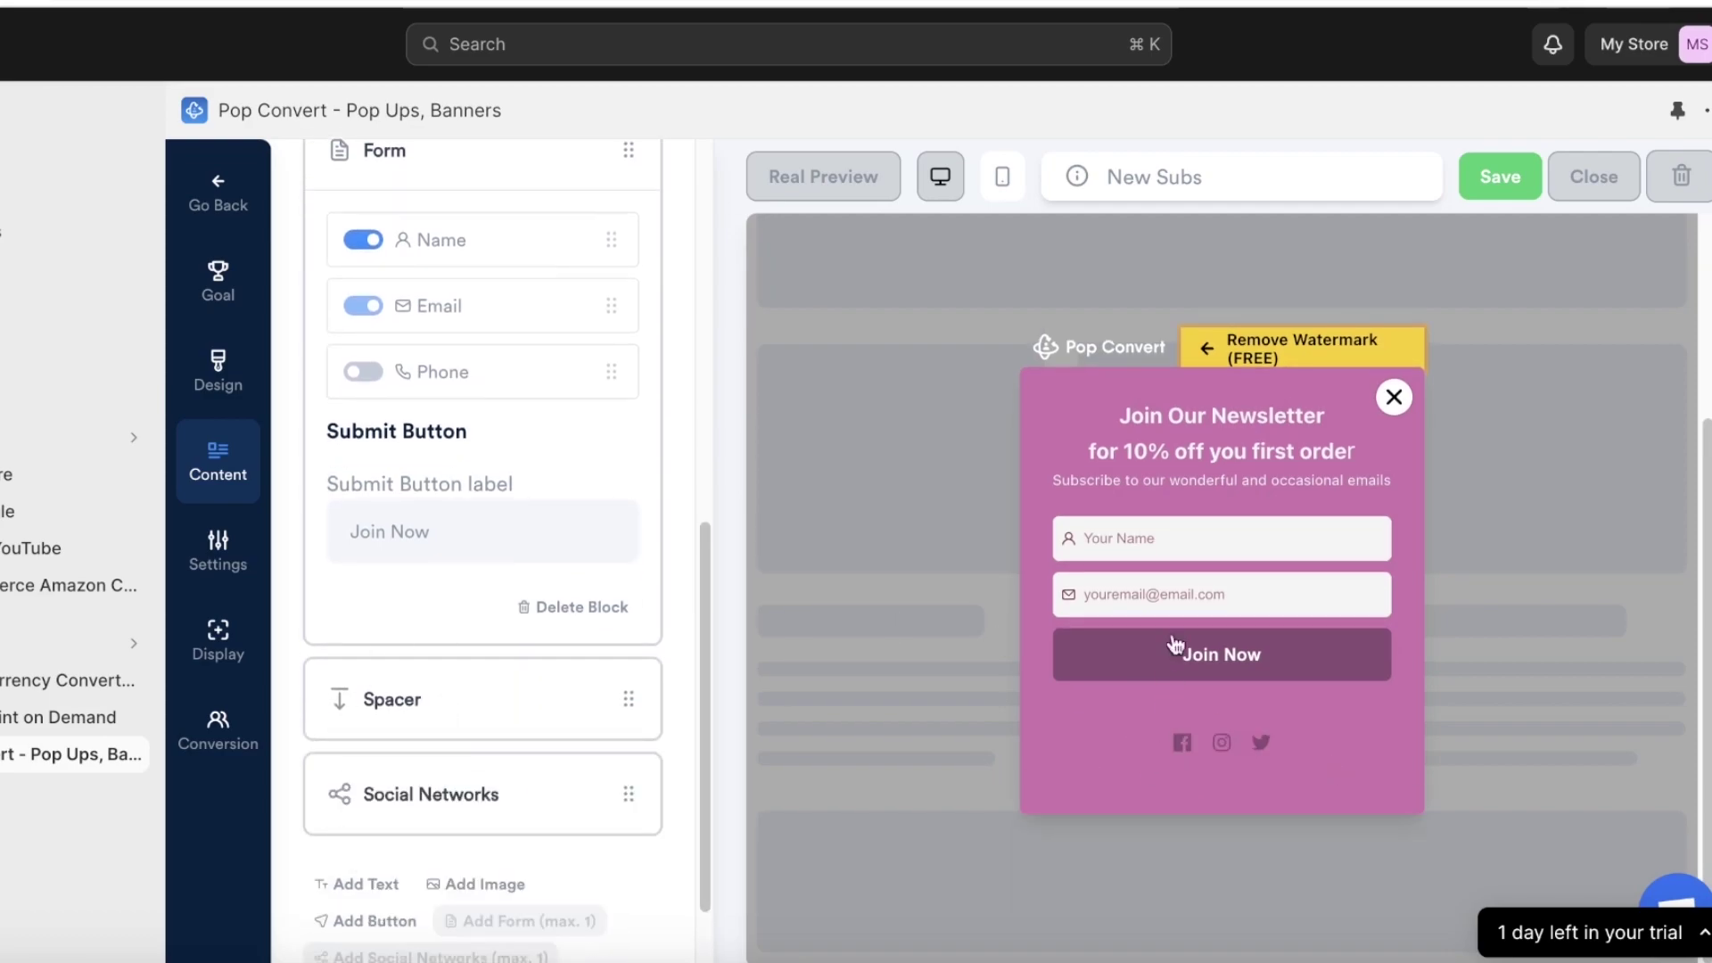
pyautogui.scroll(-2, 467, 822)
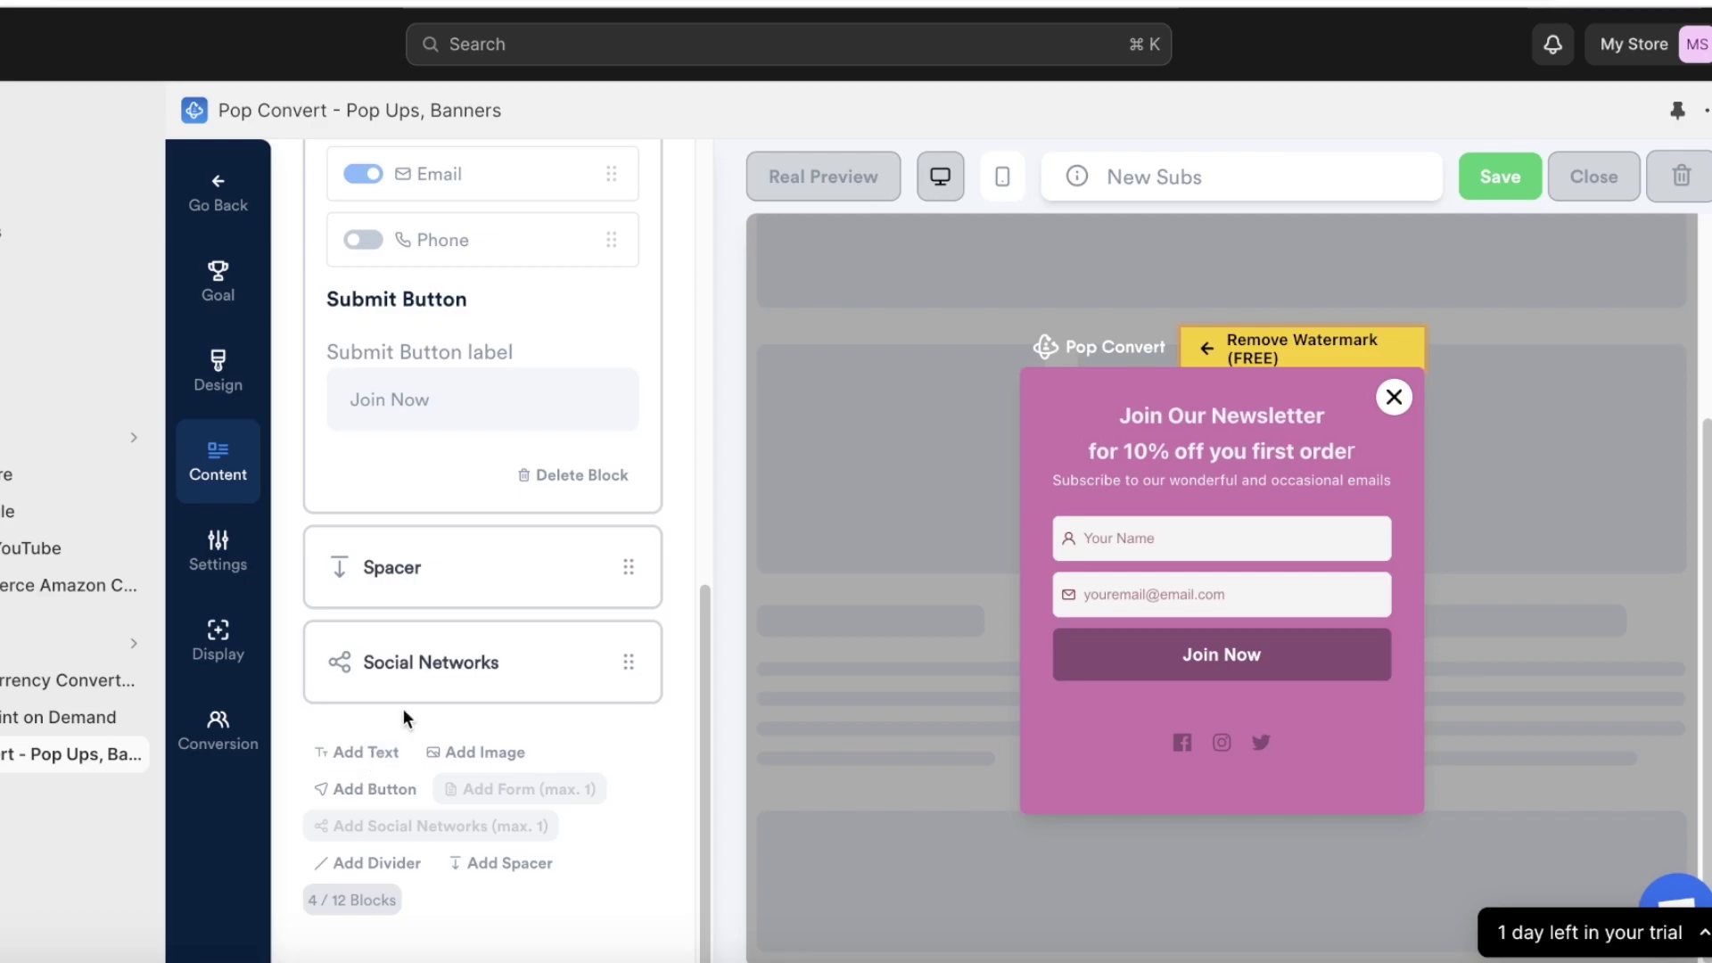
pyautogui.scroll(8, 459, 731)
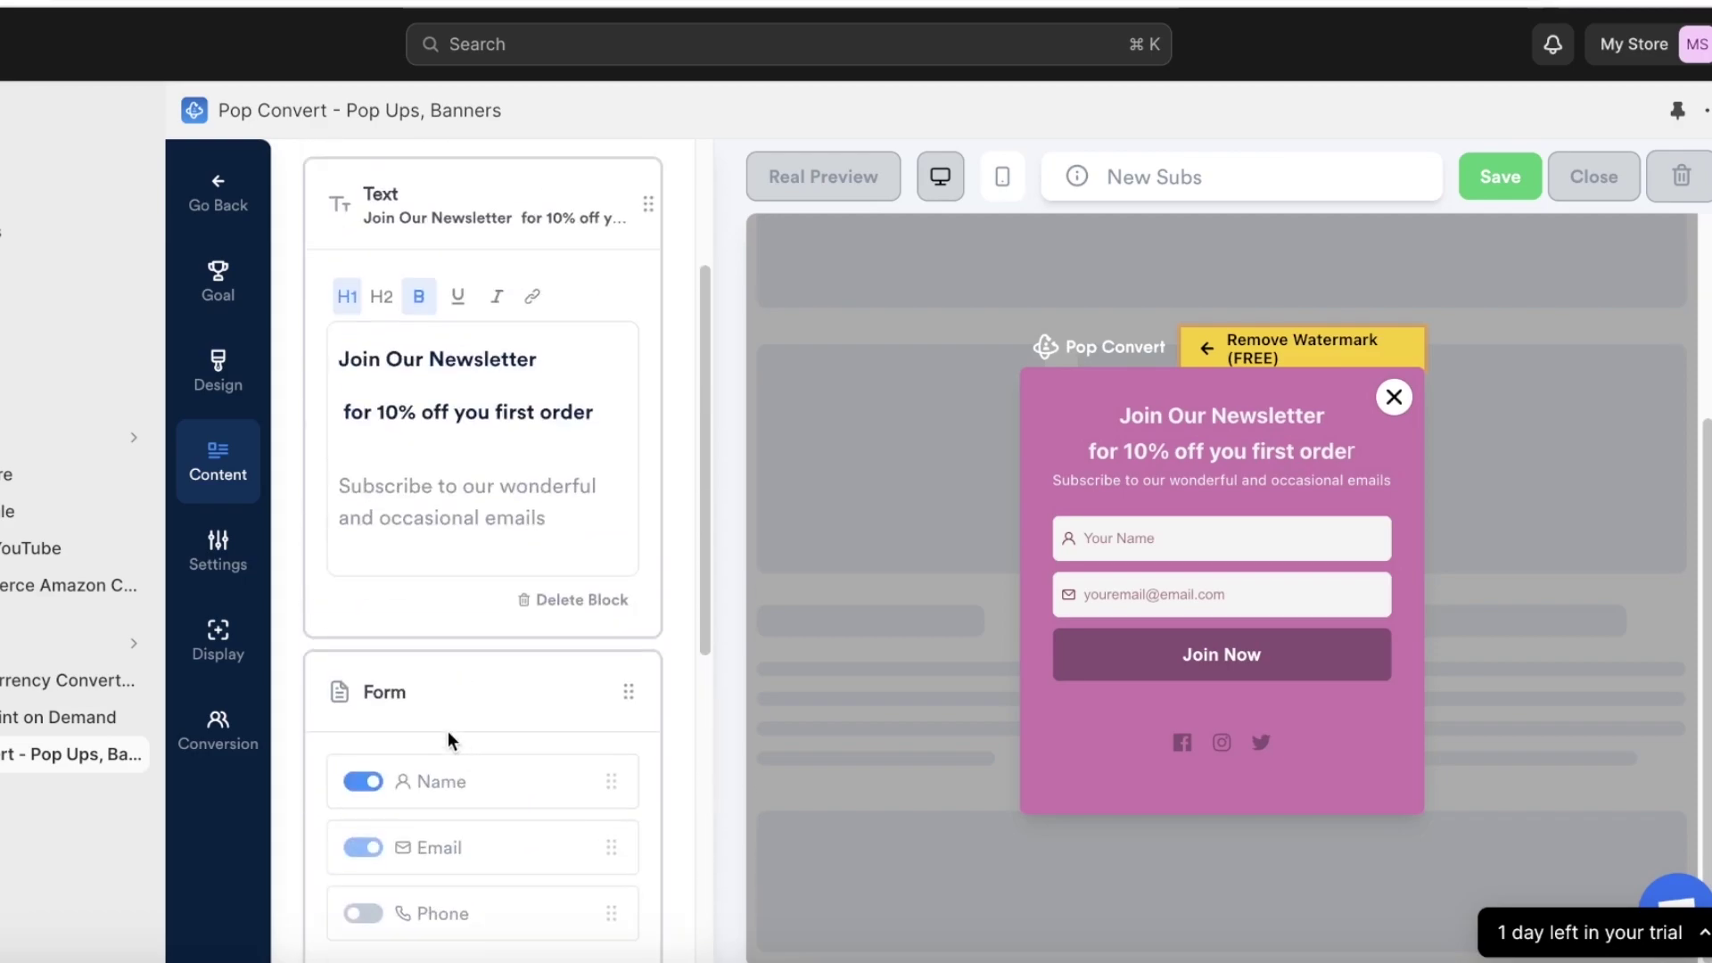
# - In the popup's Settings tab, look through the Time Settings, GDPR and Webhooks sections
pyautogui.click(248, 553)
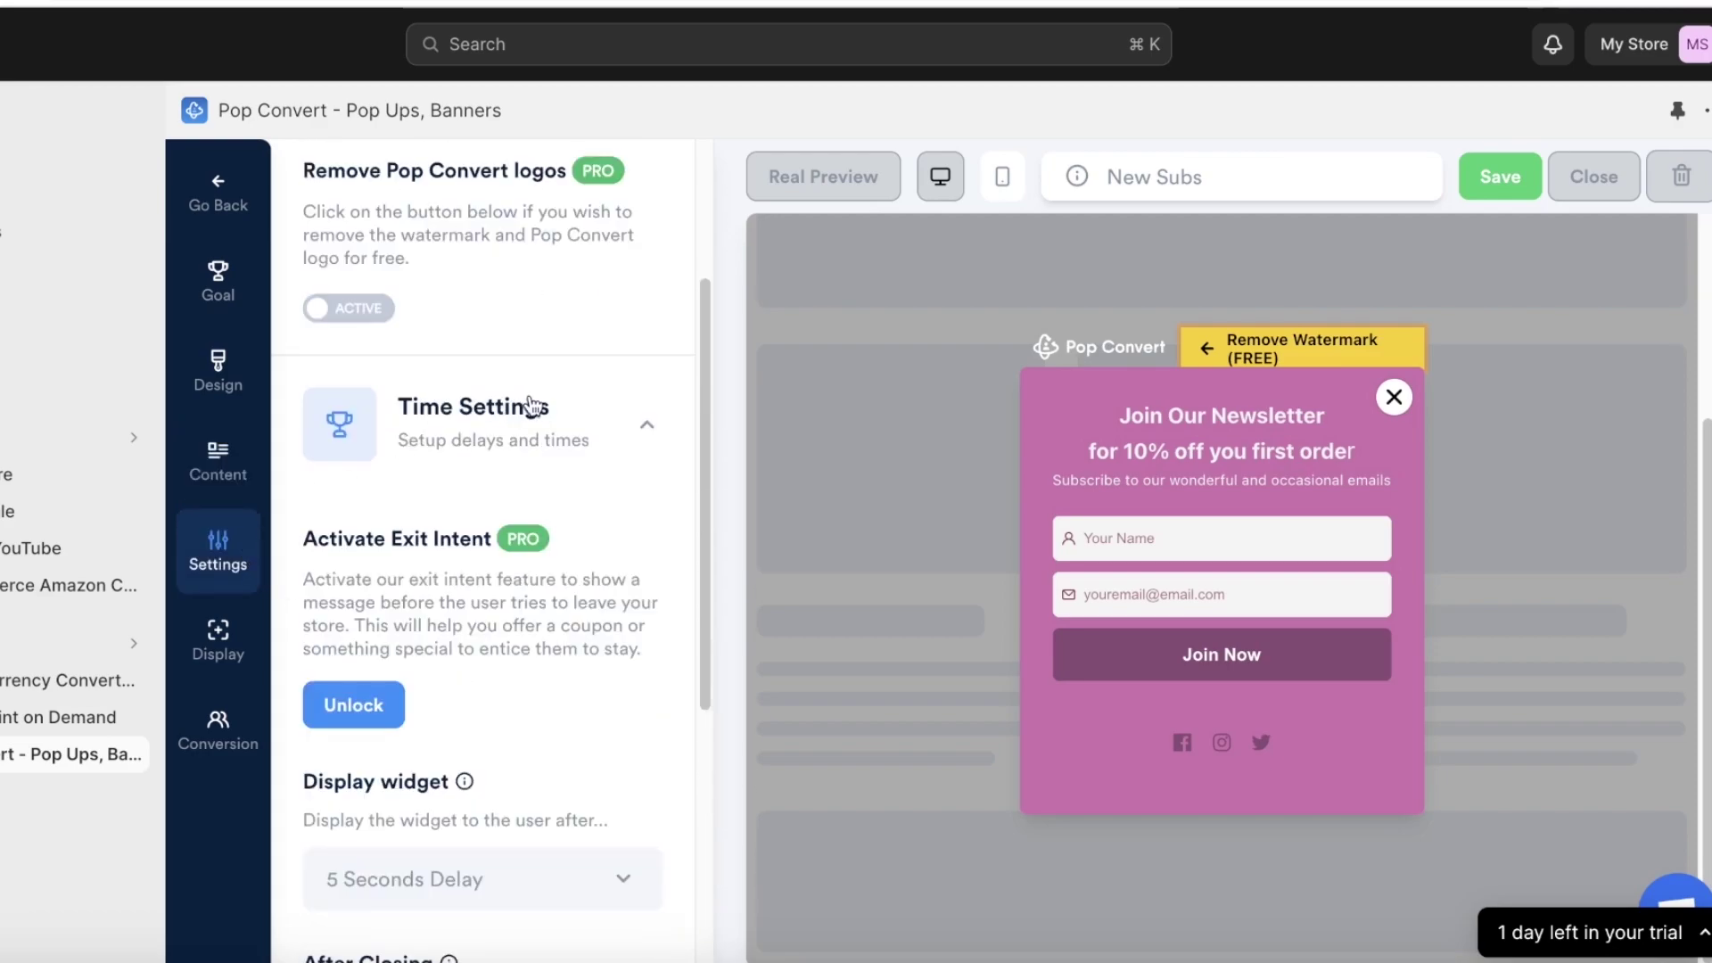
pyautogui.click(584, 452)
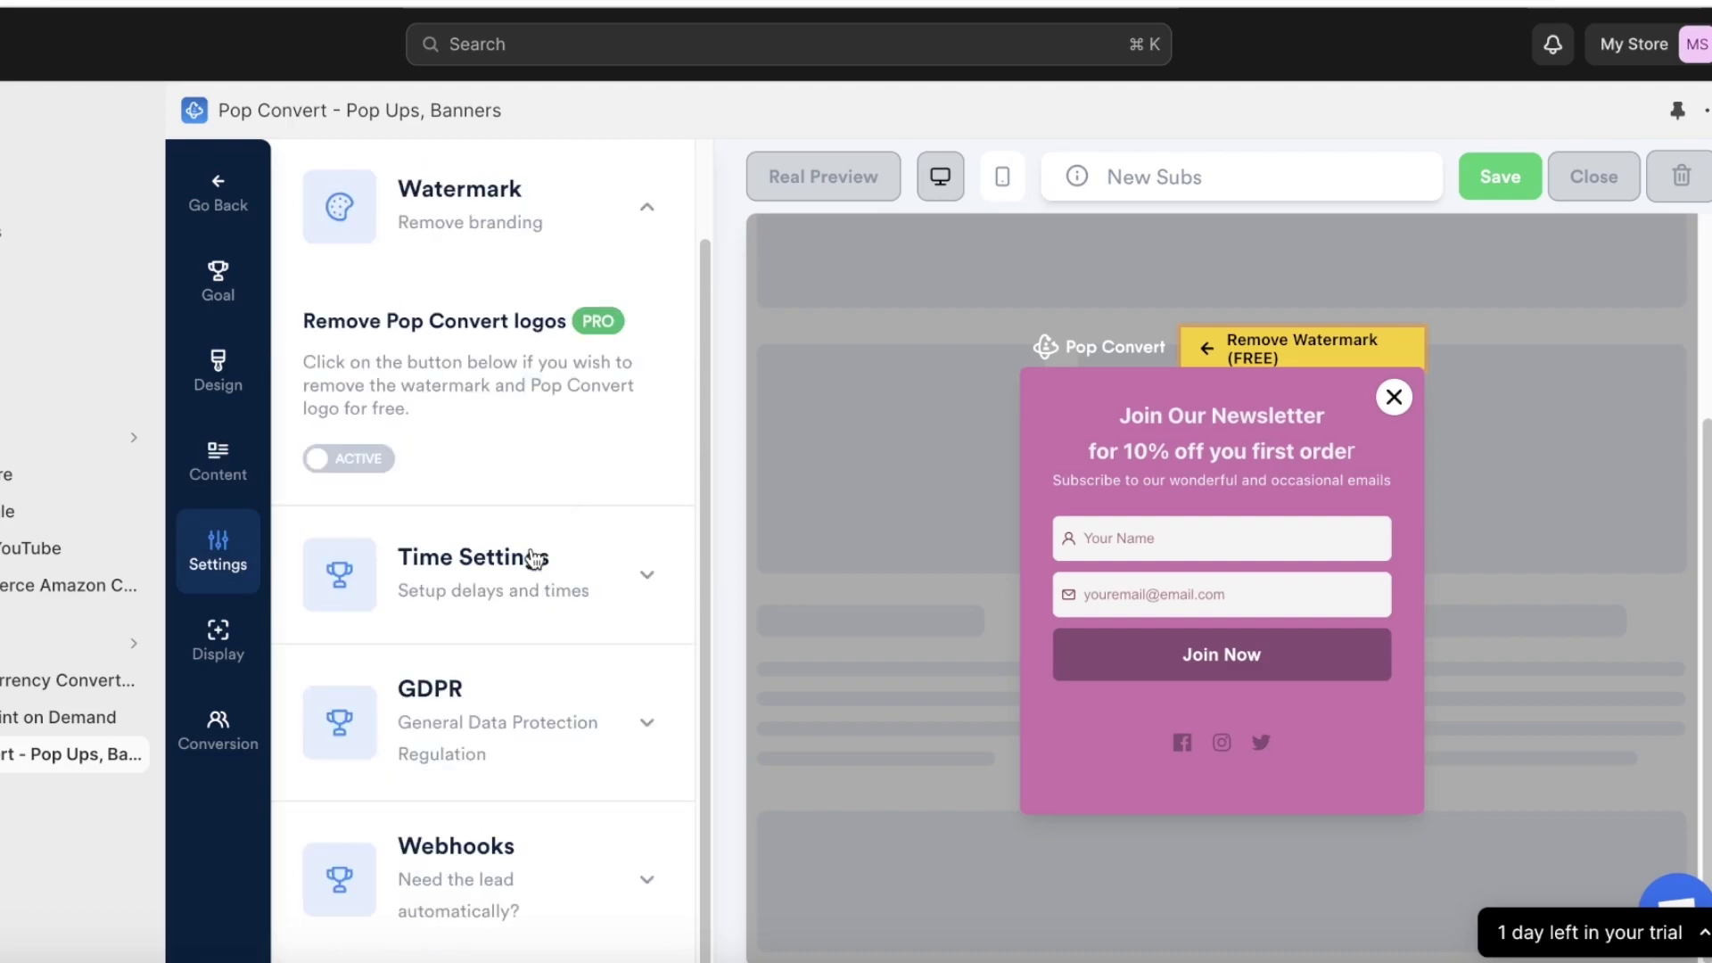
pyautogui.click(520, 713)
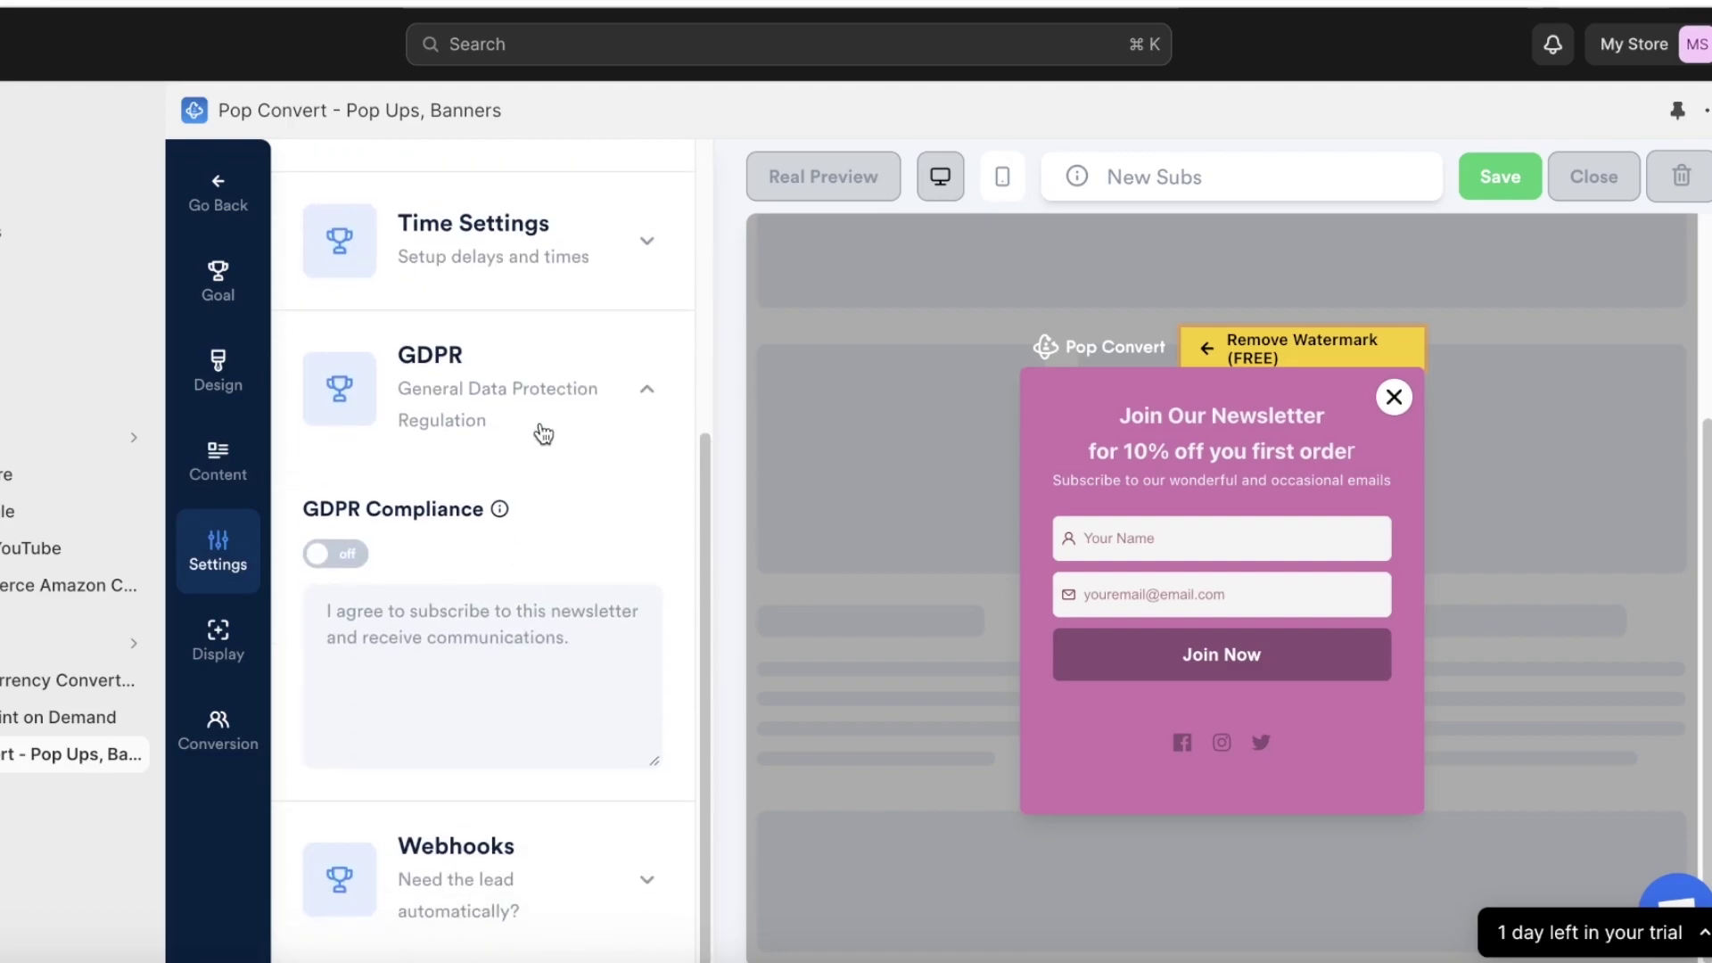
pyautogui.click(542, 428)
pyautogui.click(545, 858)
pyautogui.click(553, 631)
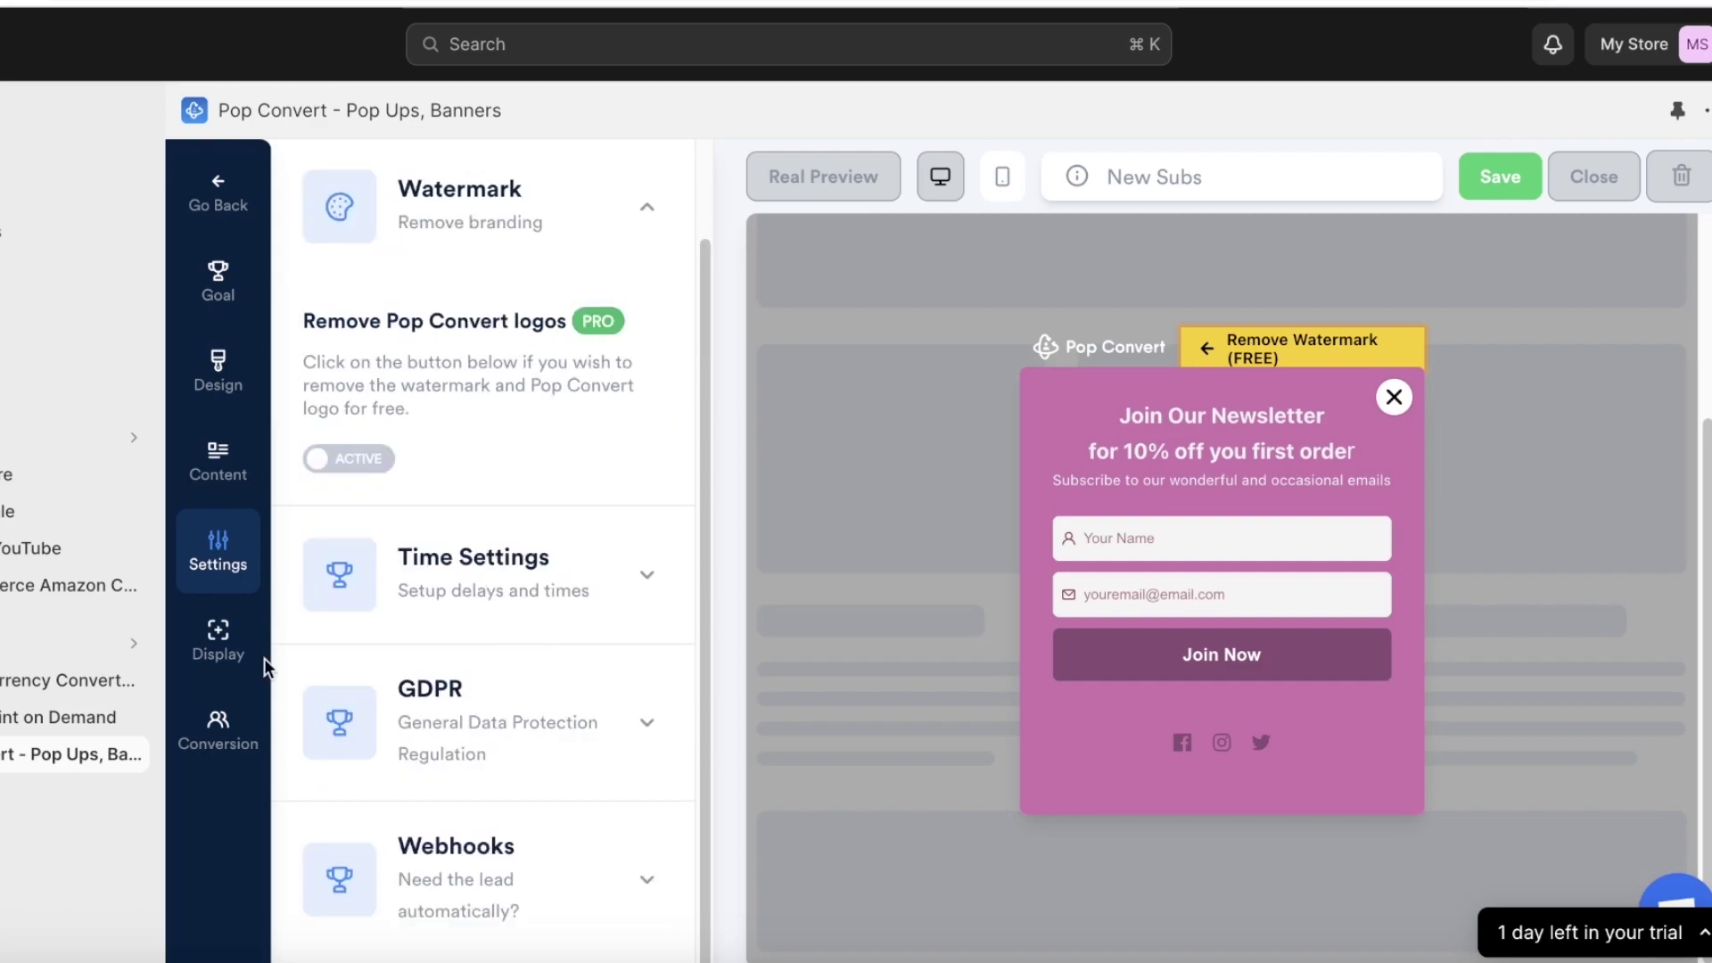
# - Keep the popup displayed on all pages, leaving the page address empty
pyautogui.click(240, 649)
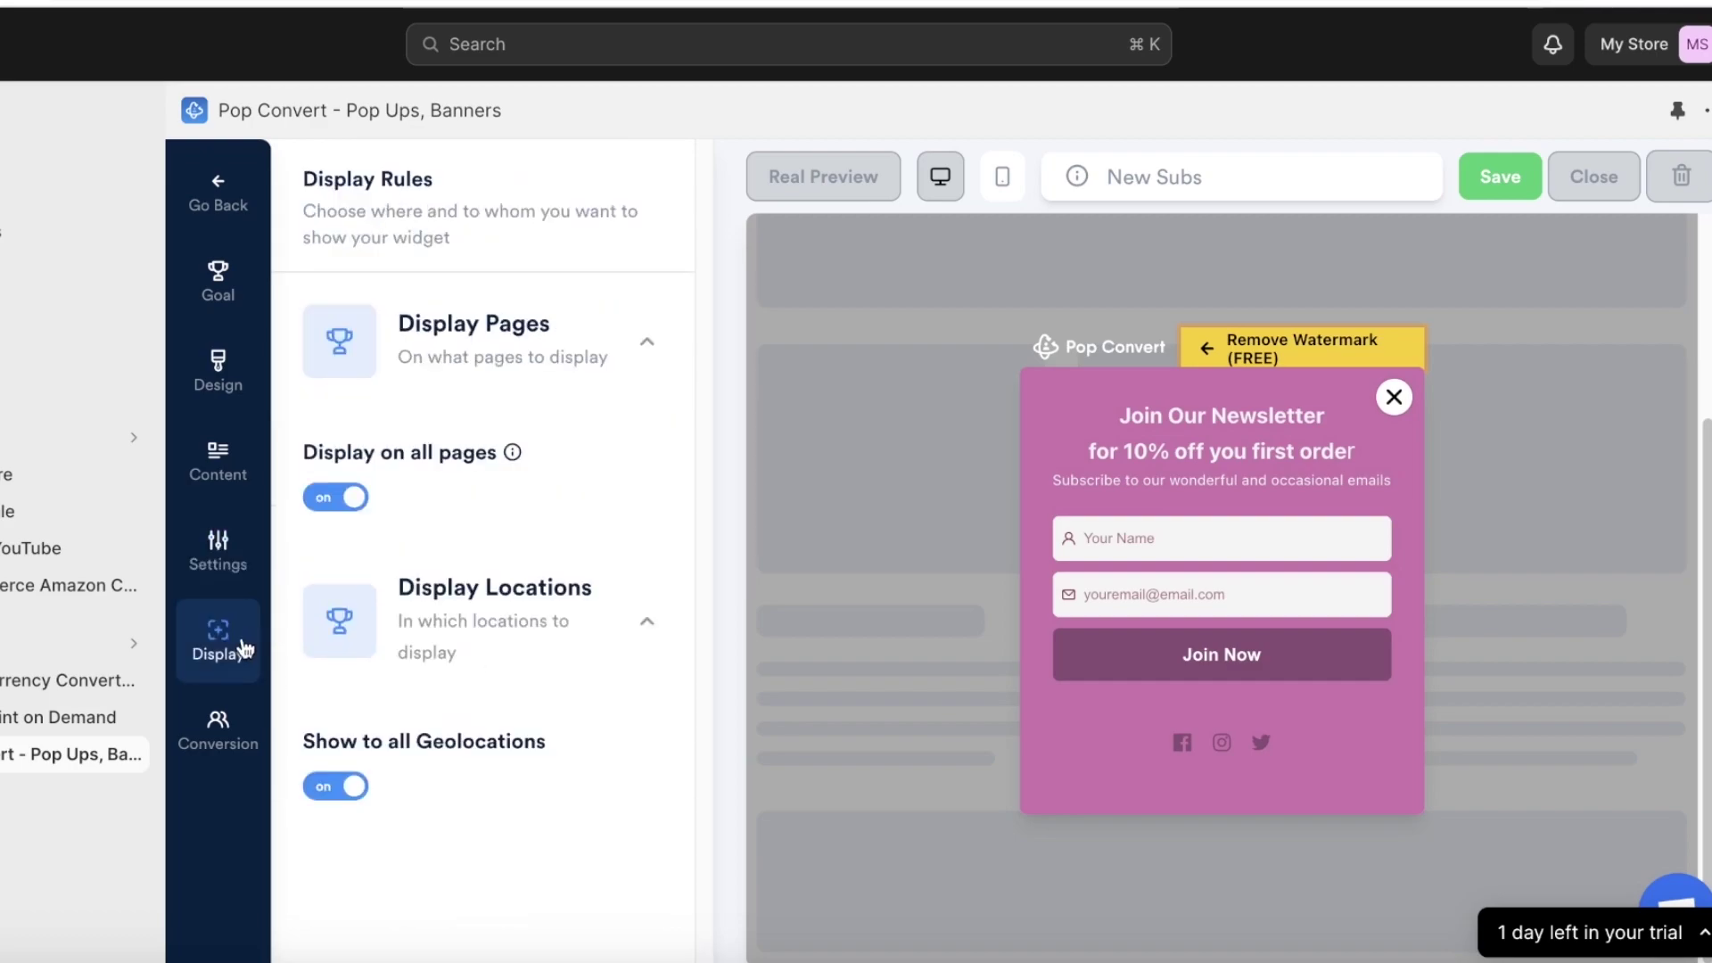
pyautogui.click(327, 508)
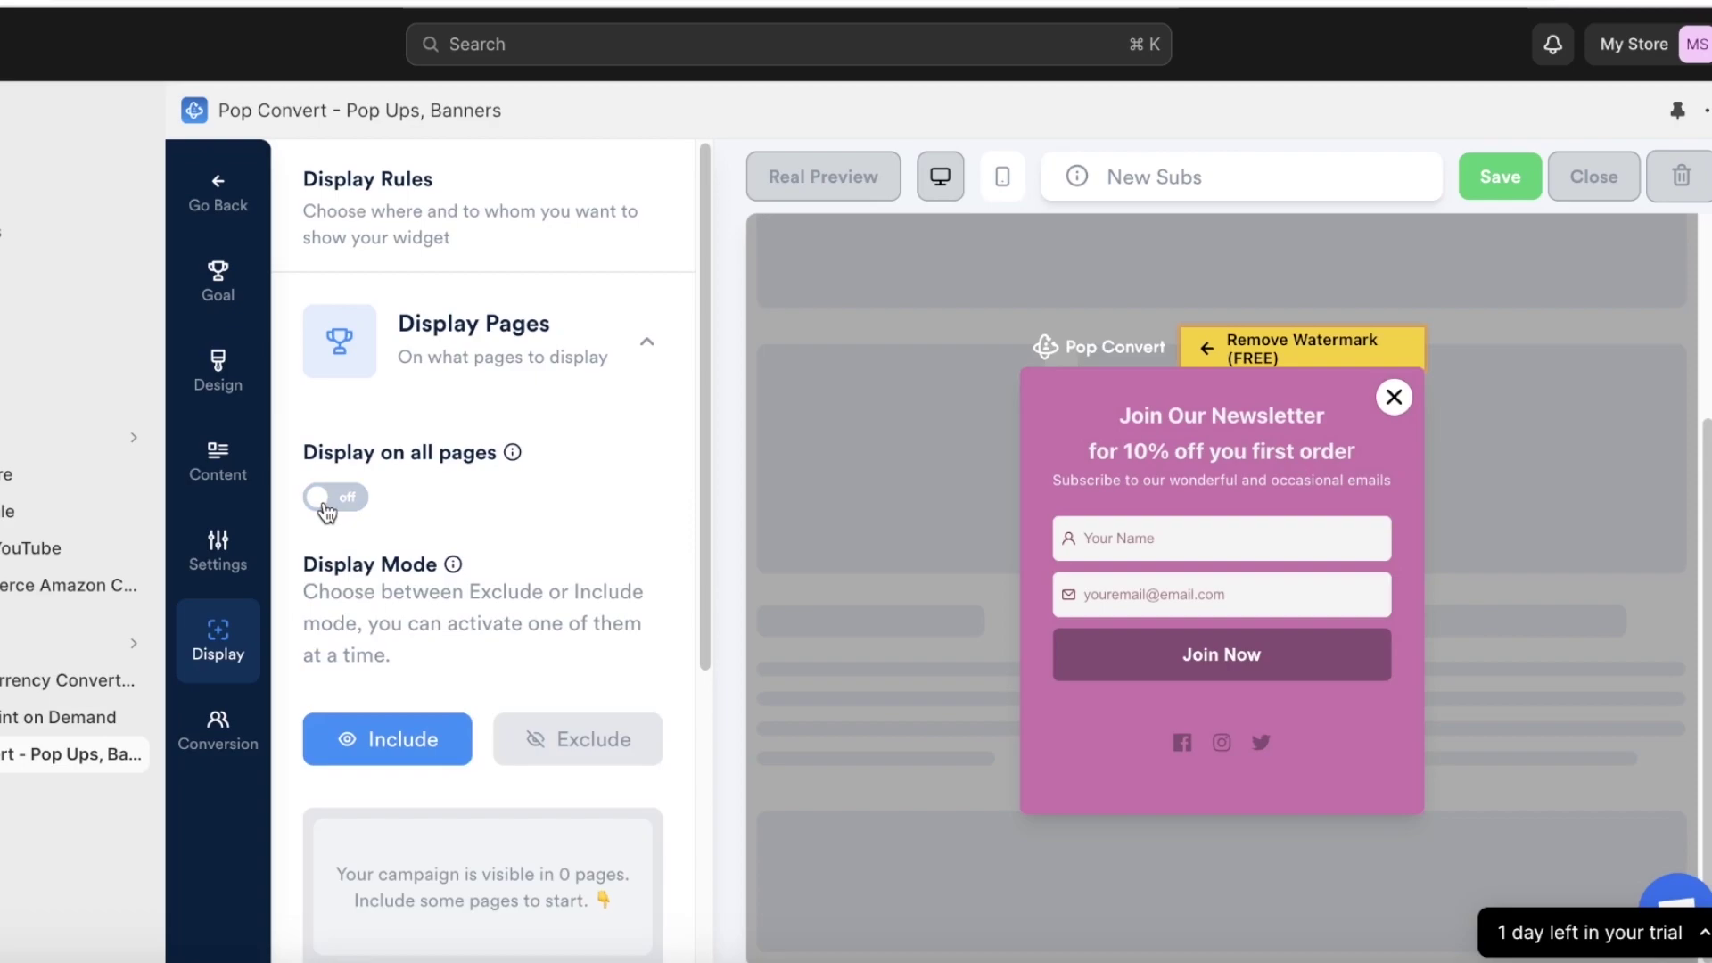
pyautogui.scroll(-3, 332, 517)
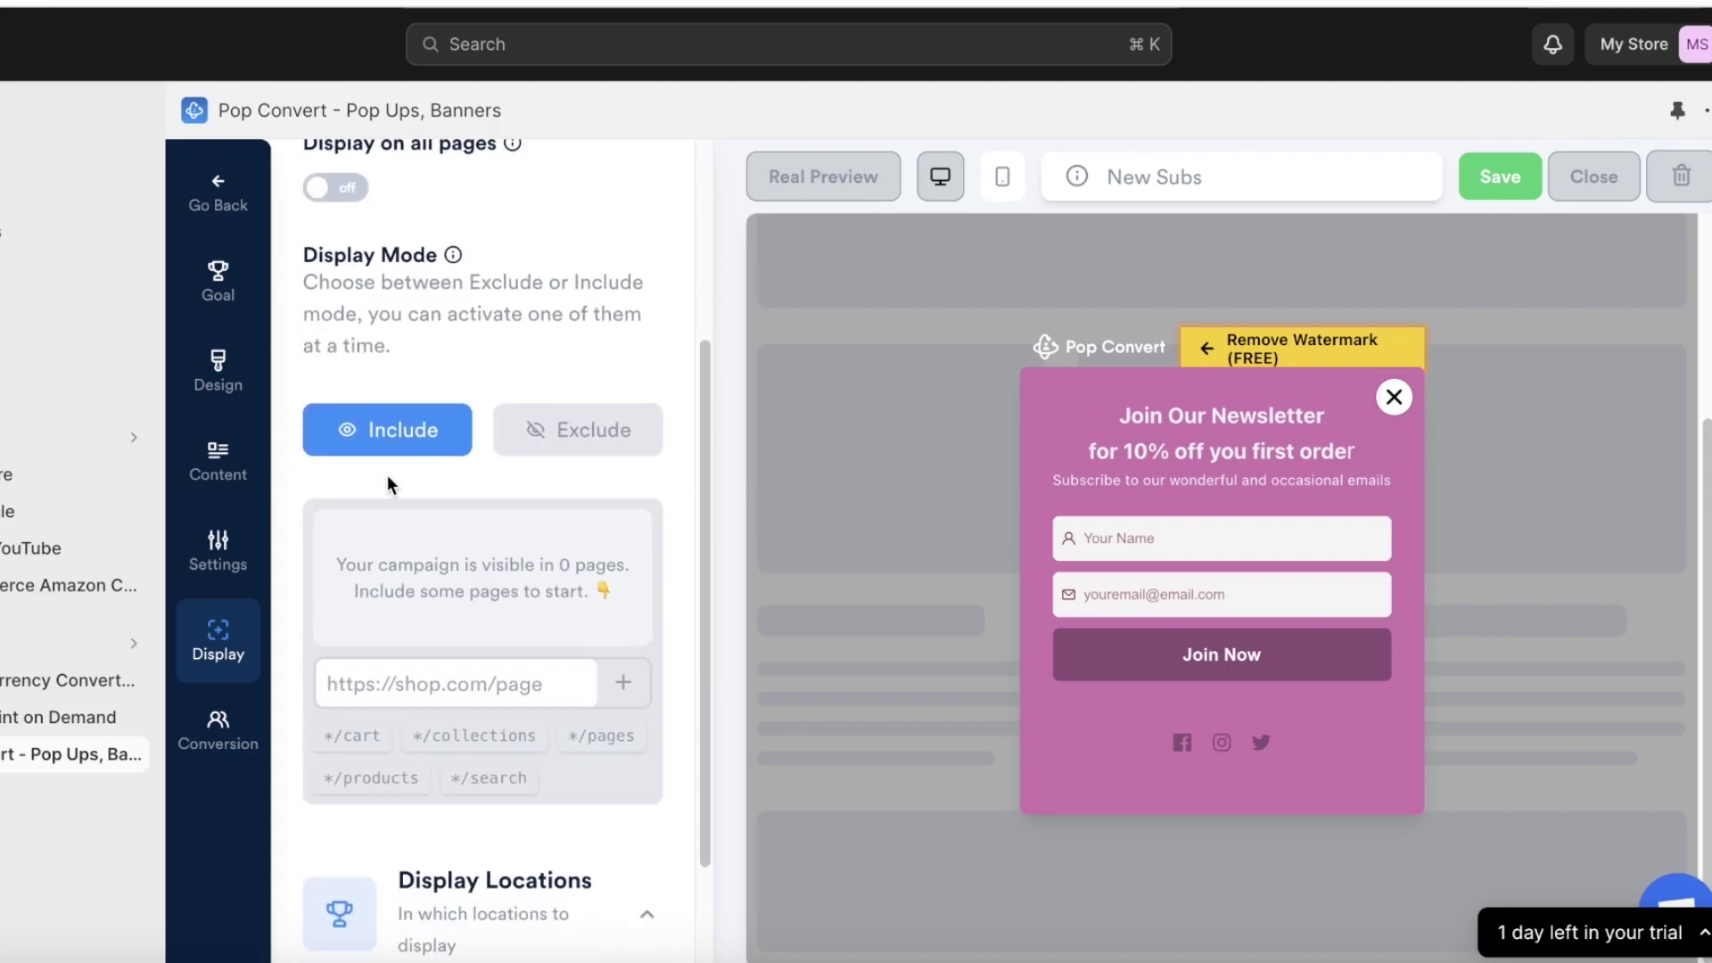
pyautogui.click(391, 451)
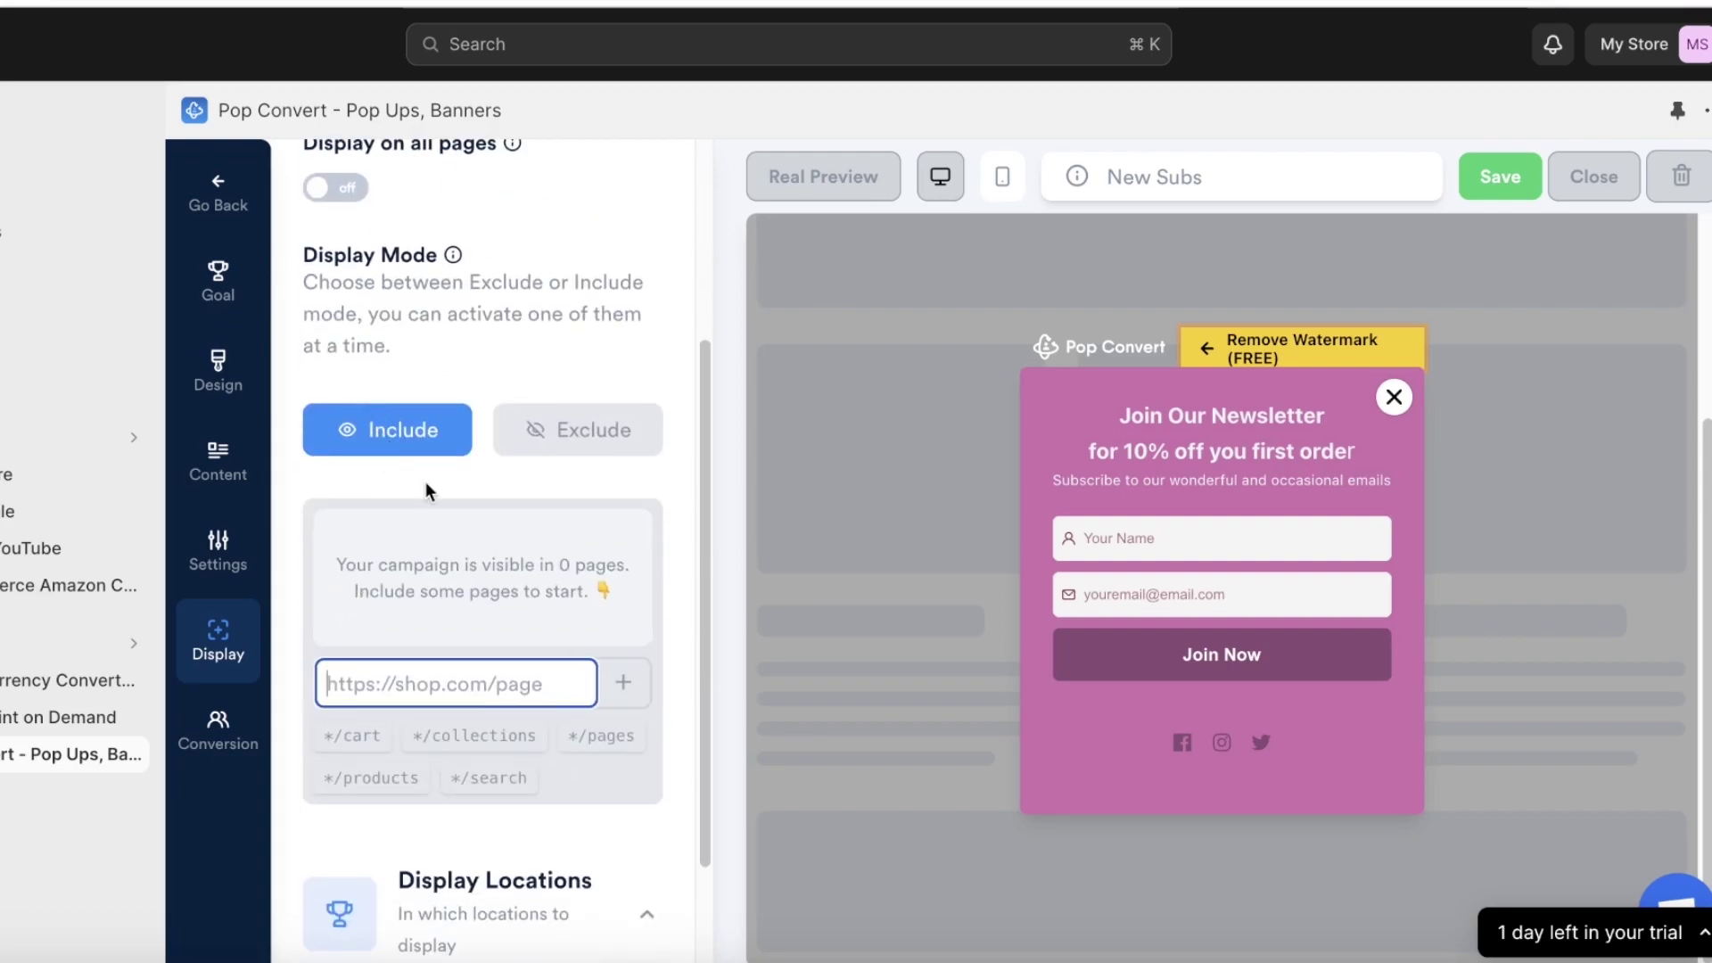
pyautogui.click(313, 211)
pyautogui.click(323, 194)
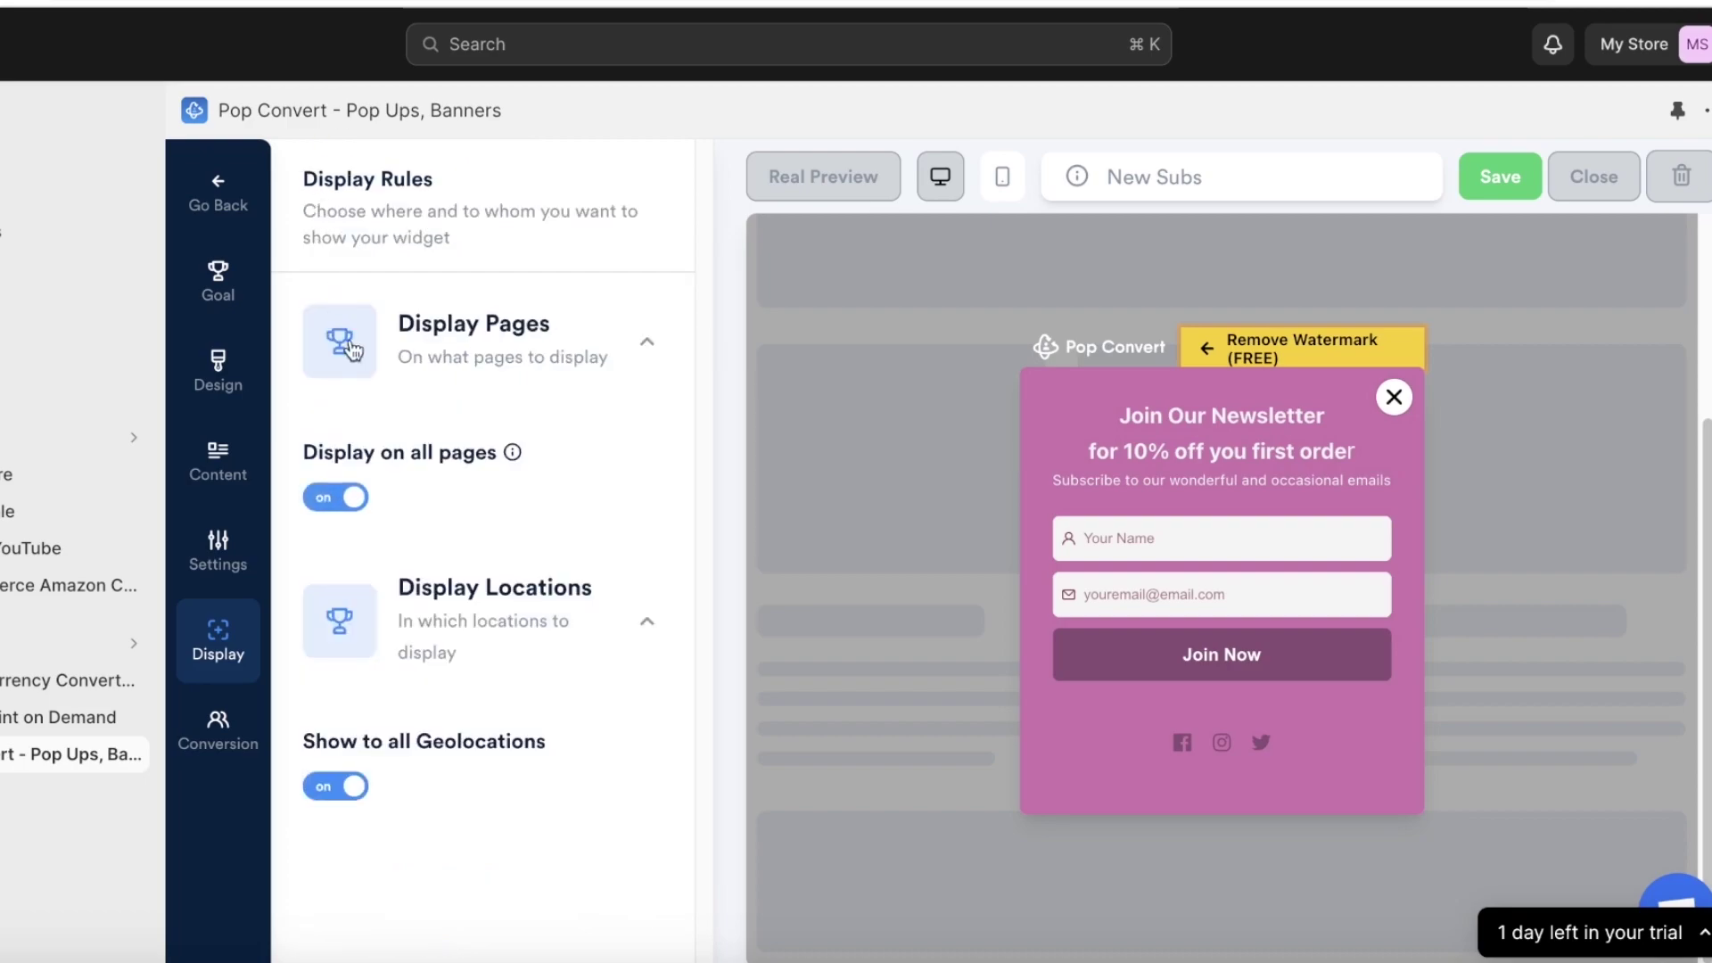
pyautogui.click(597, 342)
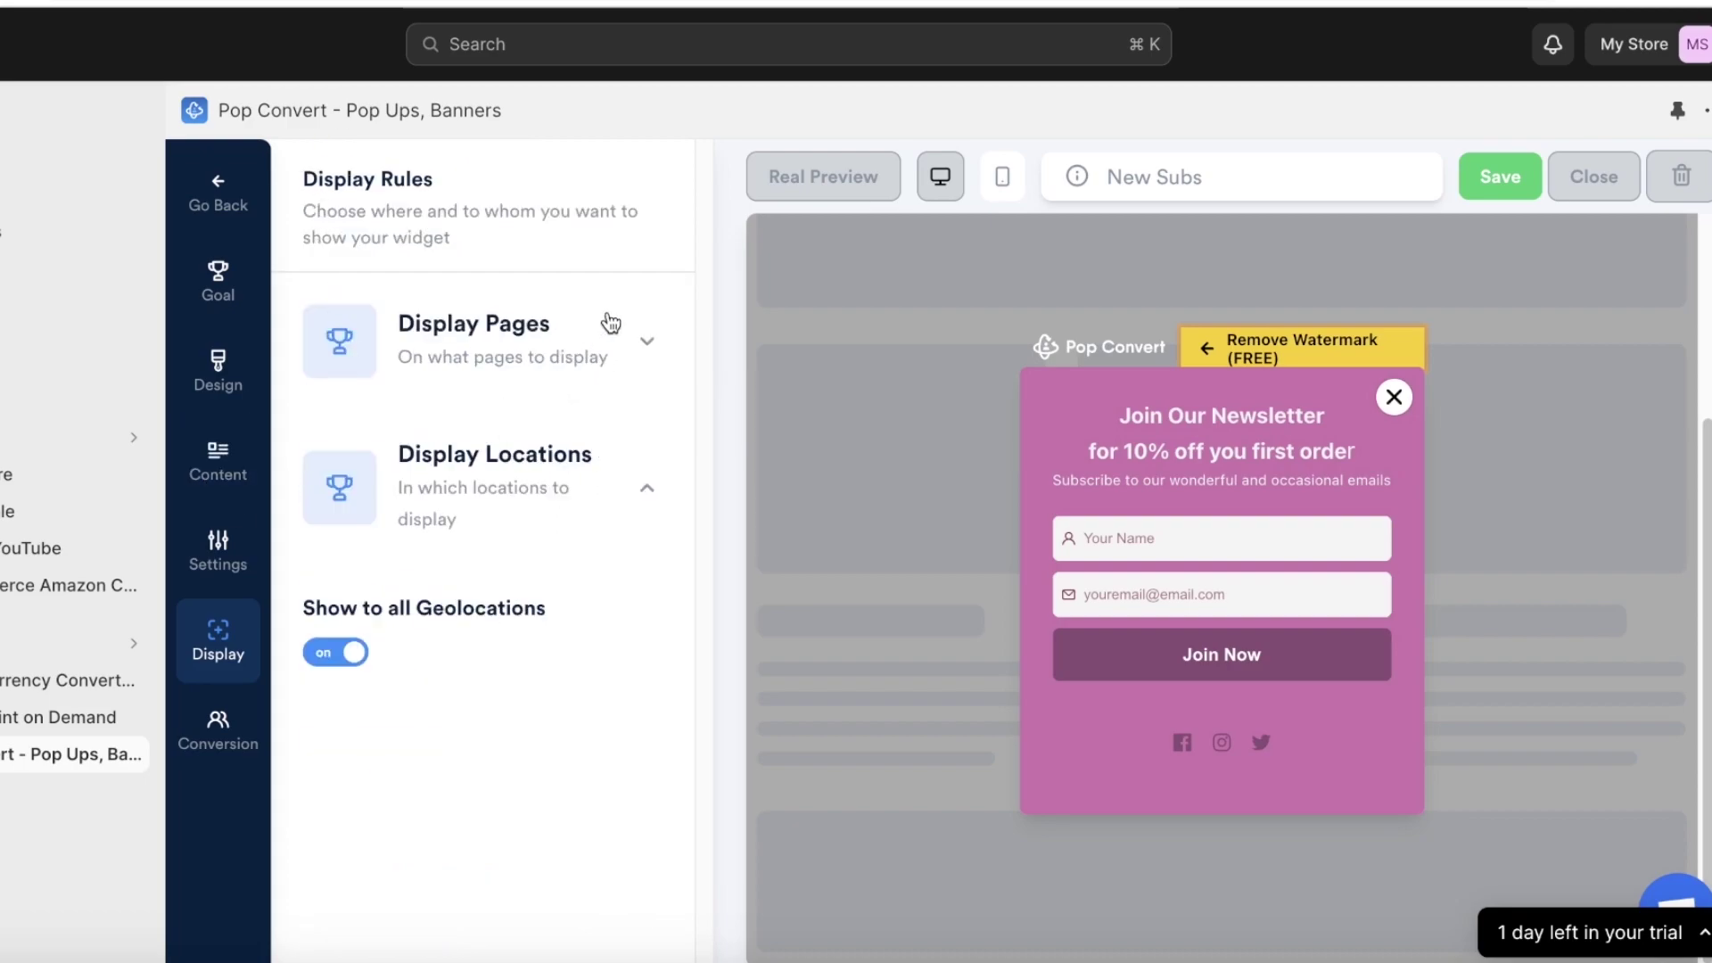
# - Keep the popup shown to all geolocations
pyautogui.click(348, 656)
pyautogui.scroll(-1, 321, 615)
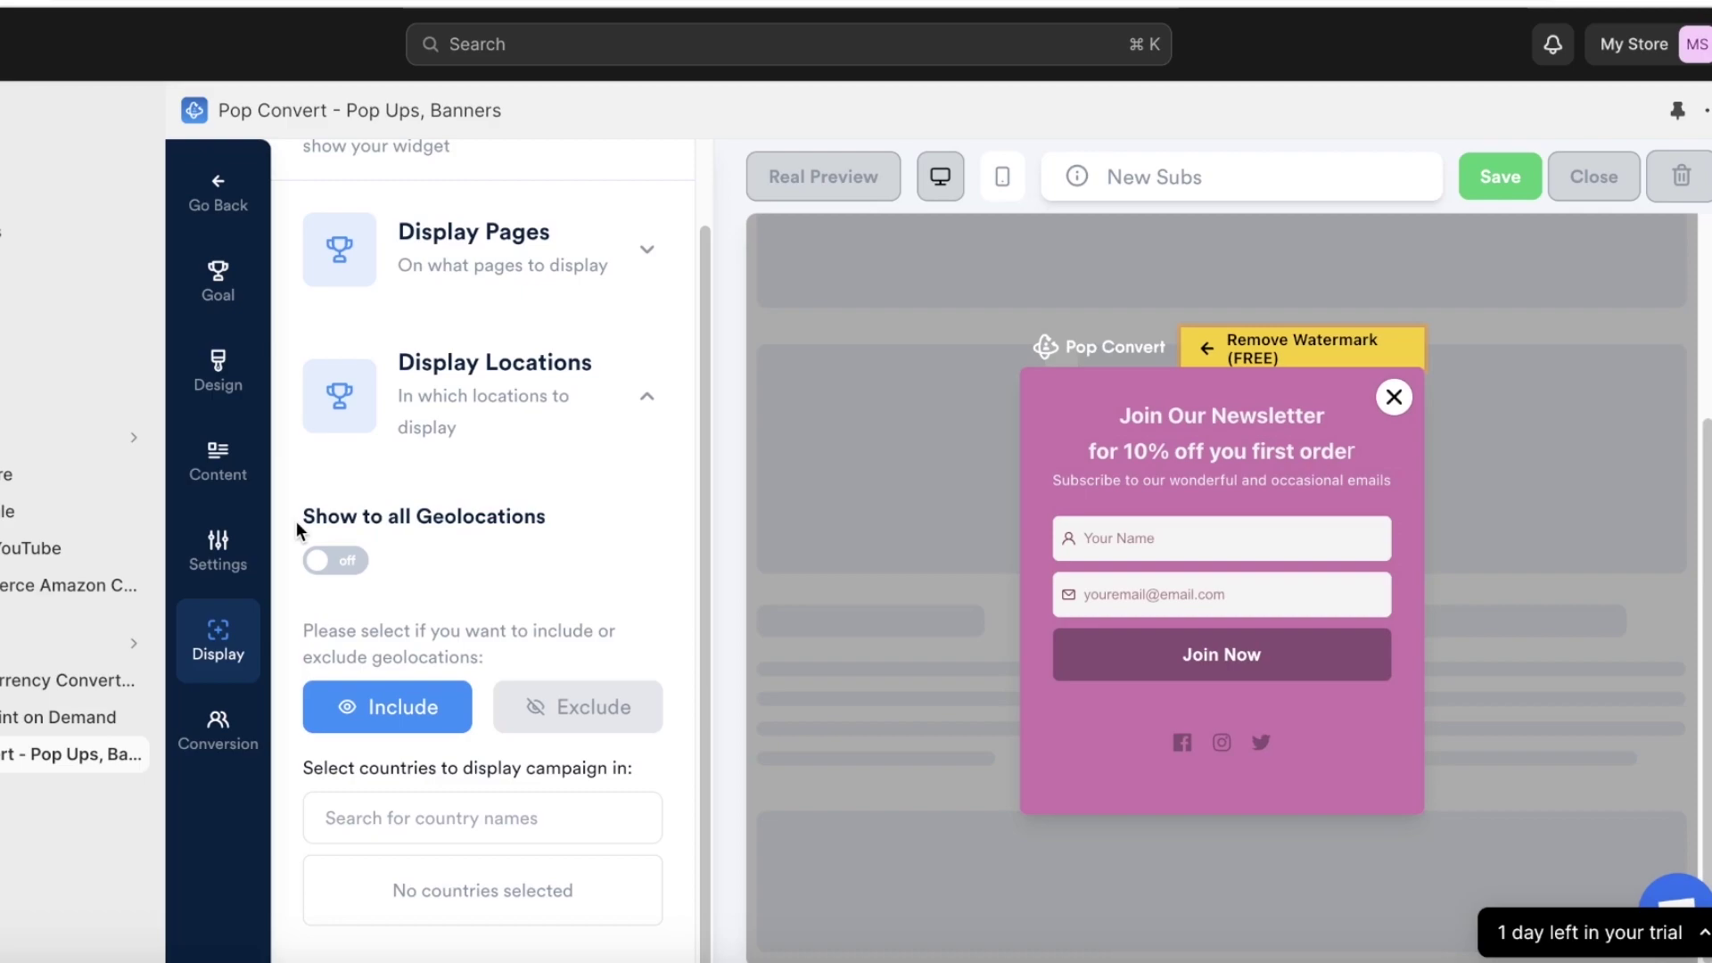
pyautogui.click(344, 562)
pyautogui.click(588, 514)
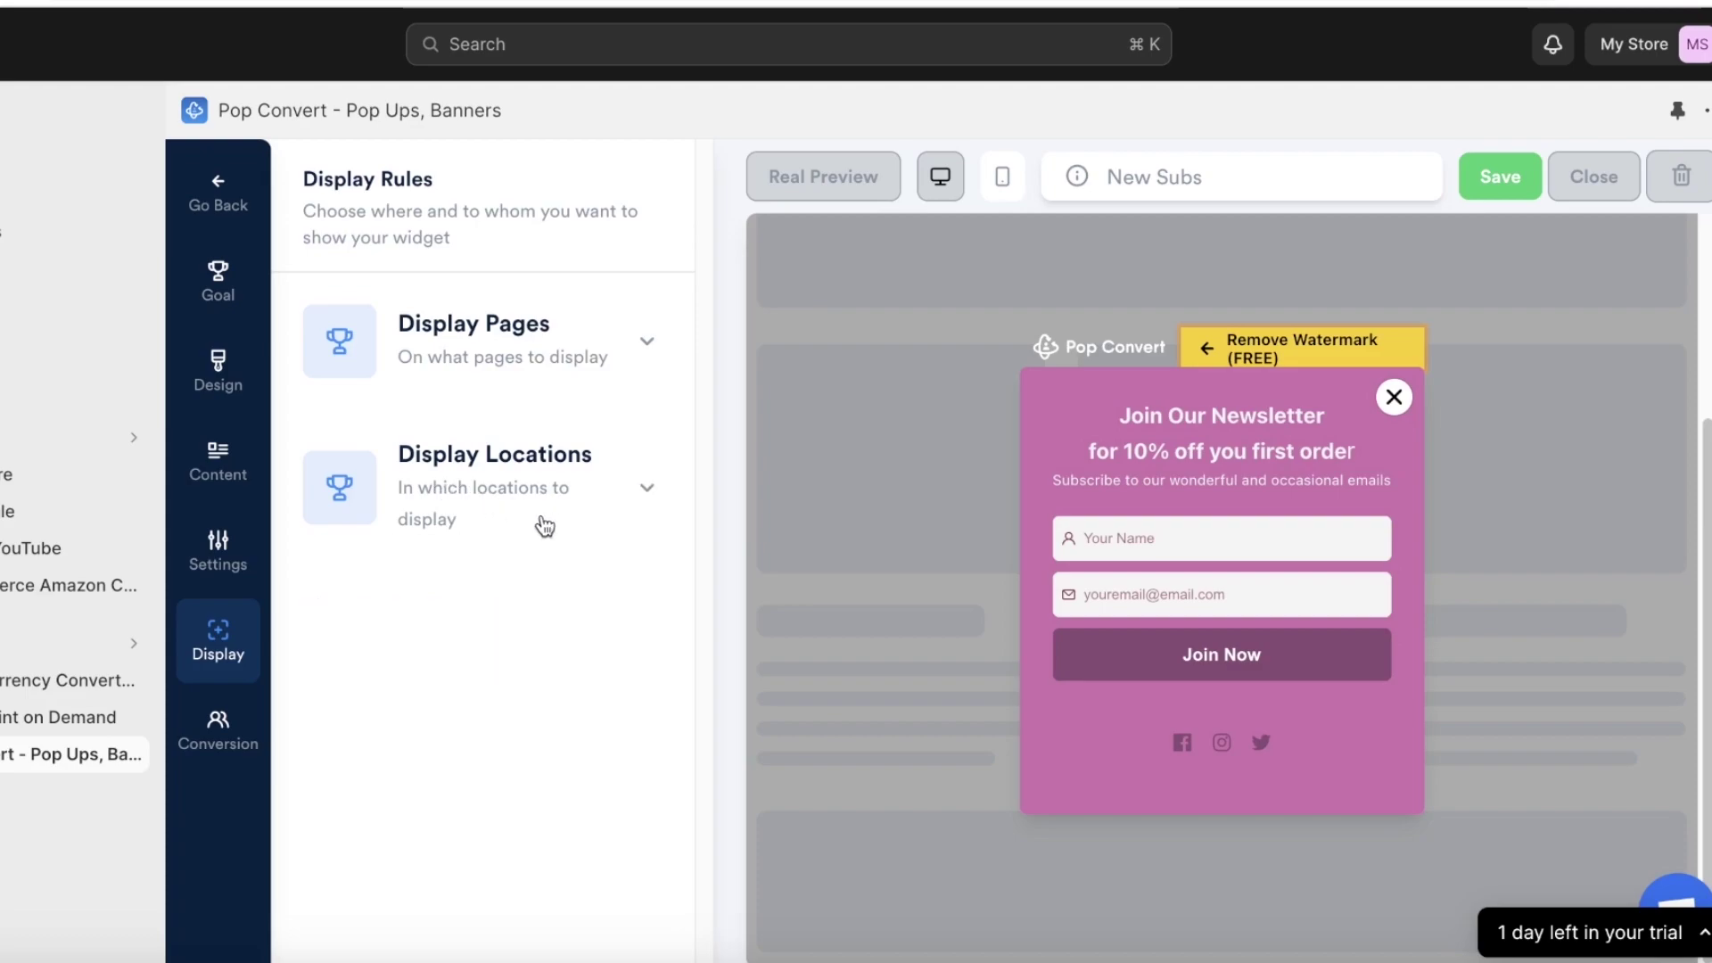
pyautogui.click(200, 724)
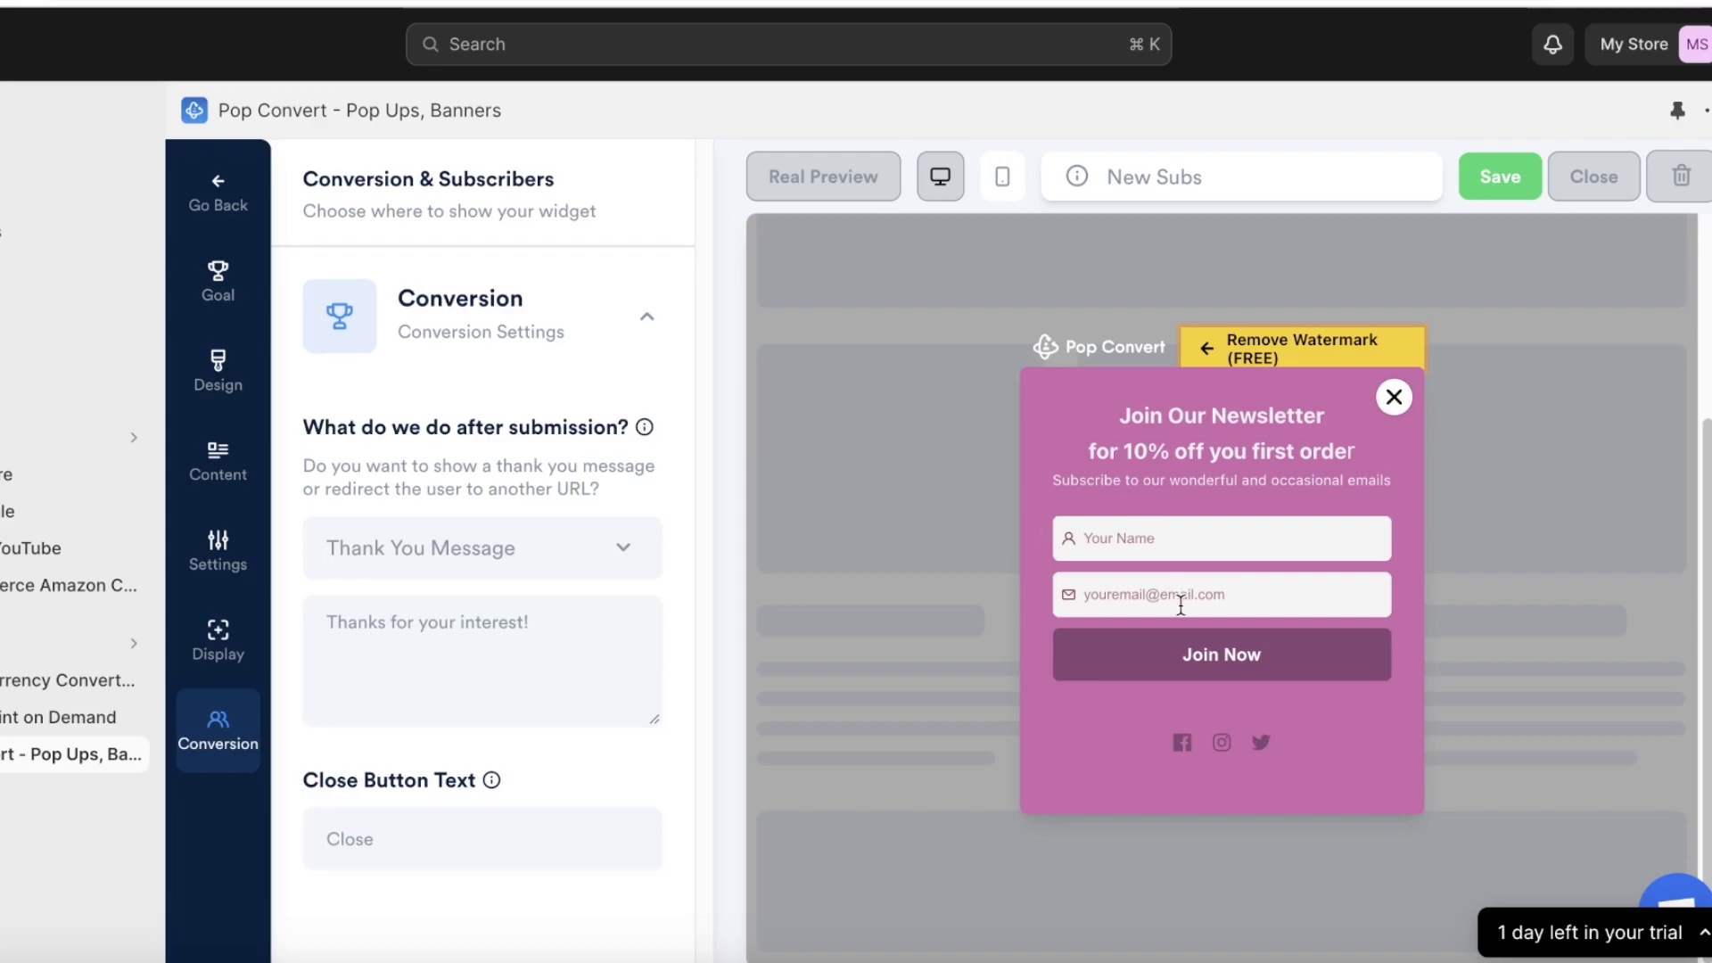
# - Set the after-submission action to Thank You Message instead of redirecting to another URL
pyautogui.click(479, 550)
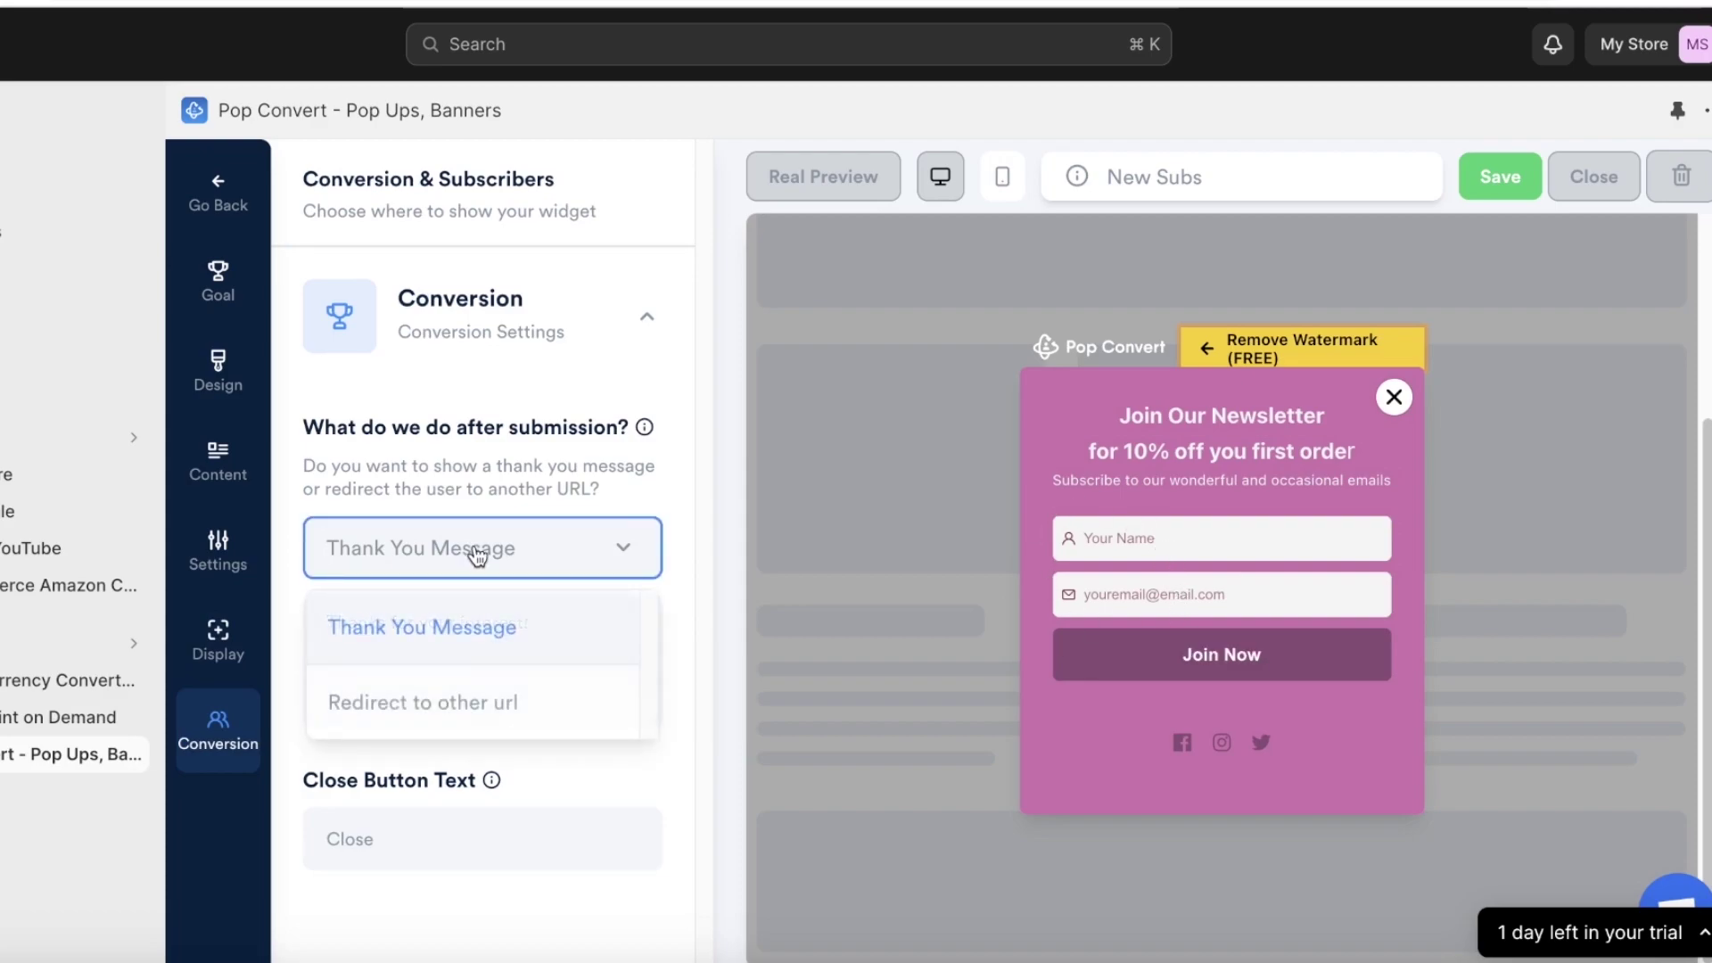
pyautogui.click(478, 613)
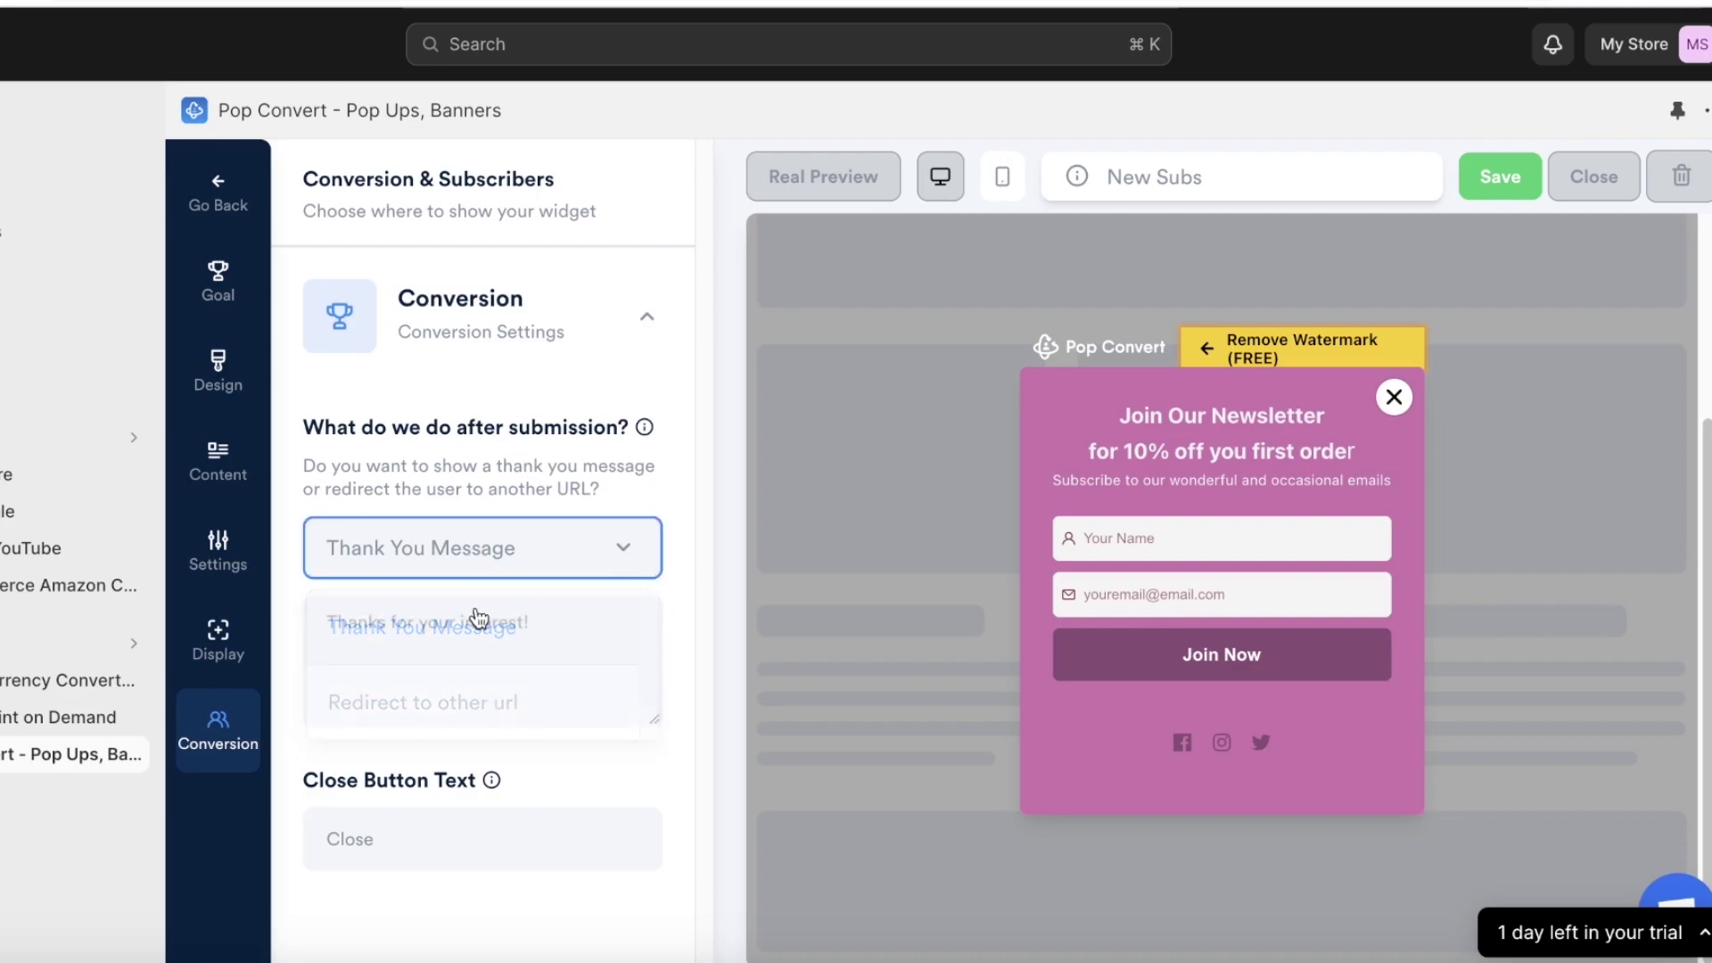
pyautogui.click(496, 559)
pyautogui.click(428, 701)
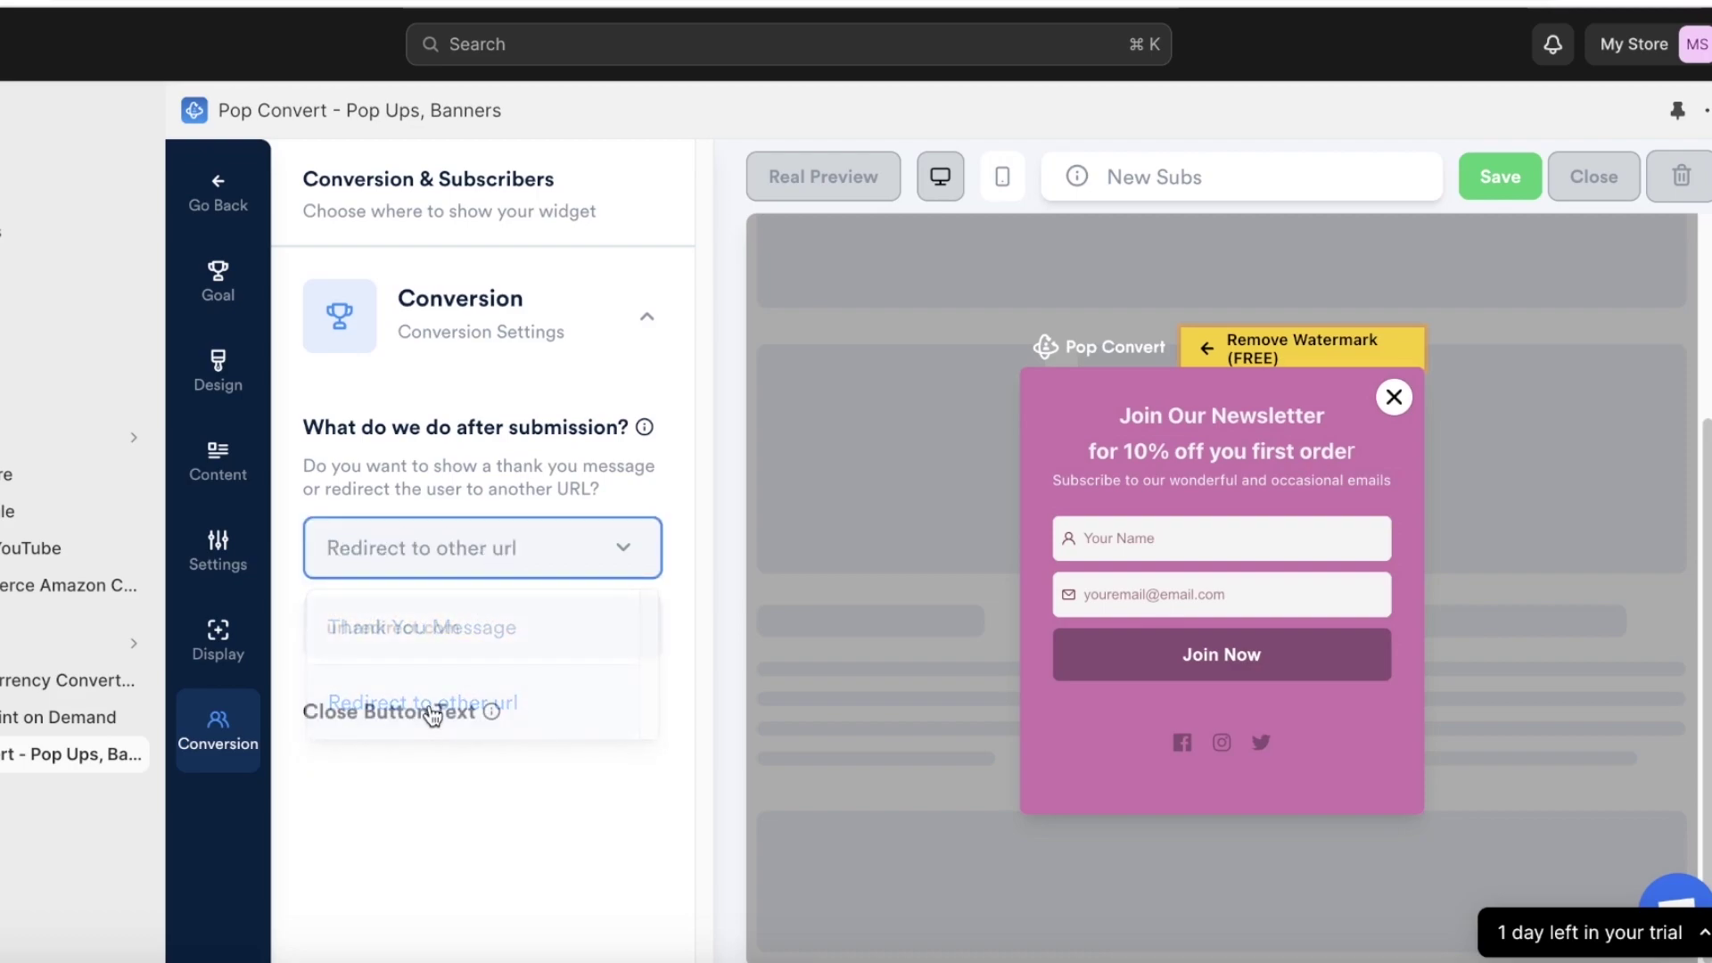
pyautogui.click(429, 643)
pyautogui.click(415, 551)
pyautogui.click(413, 628)
pyautogui.click(424, 571)
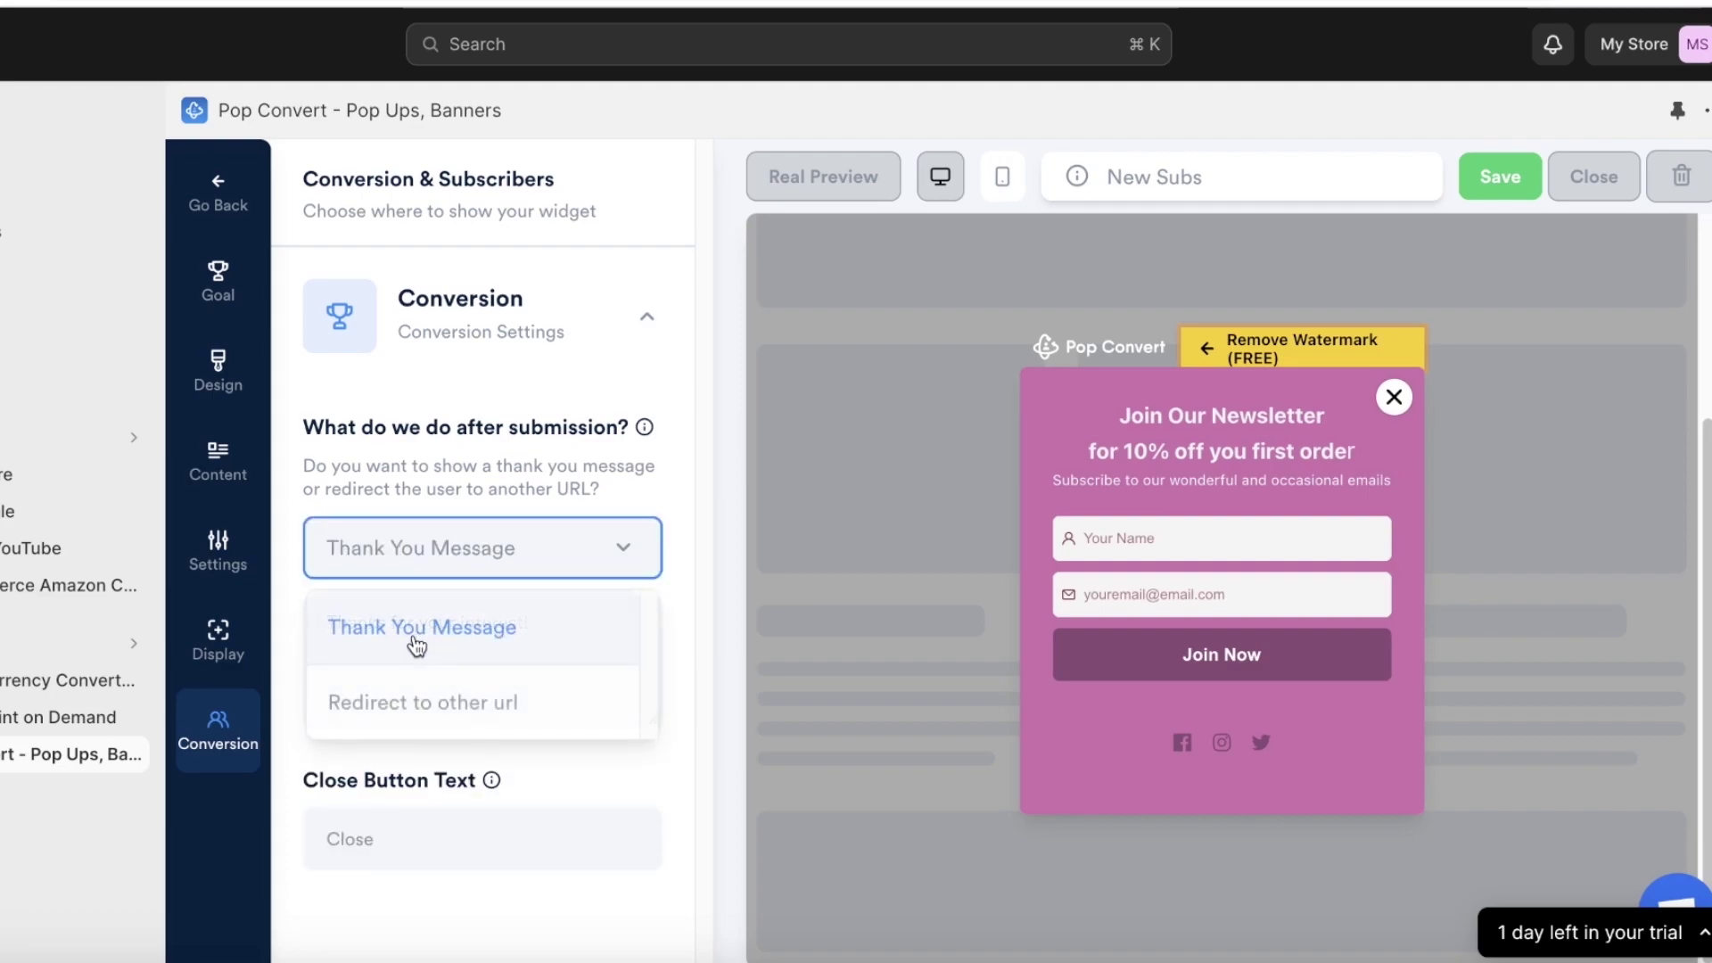
pyautogui.click(427, 689)
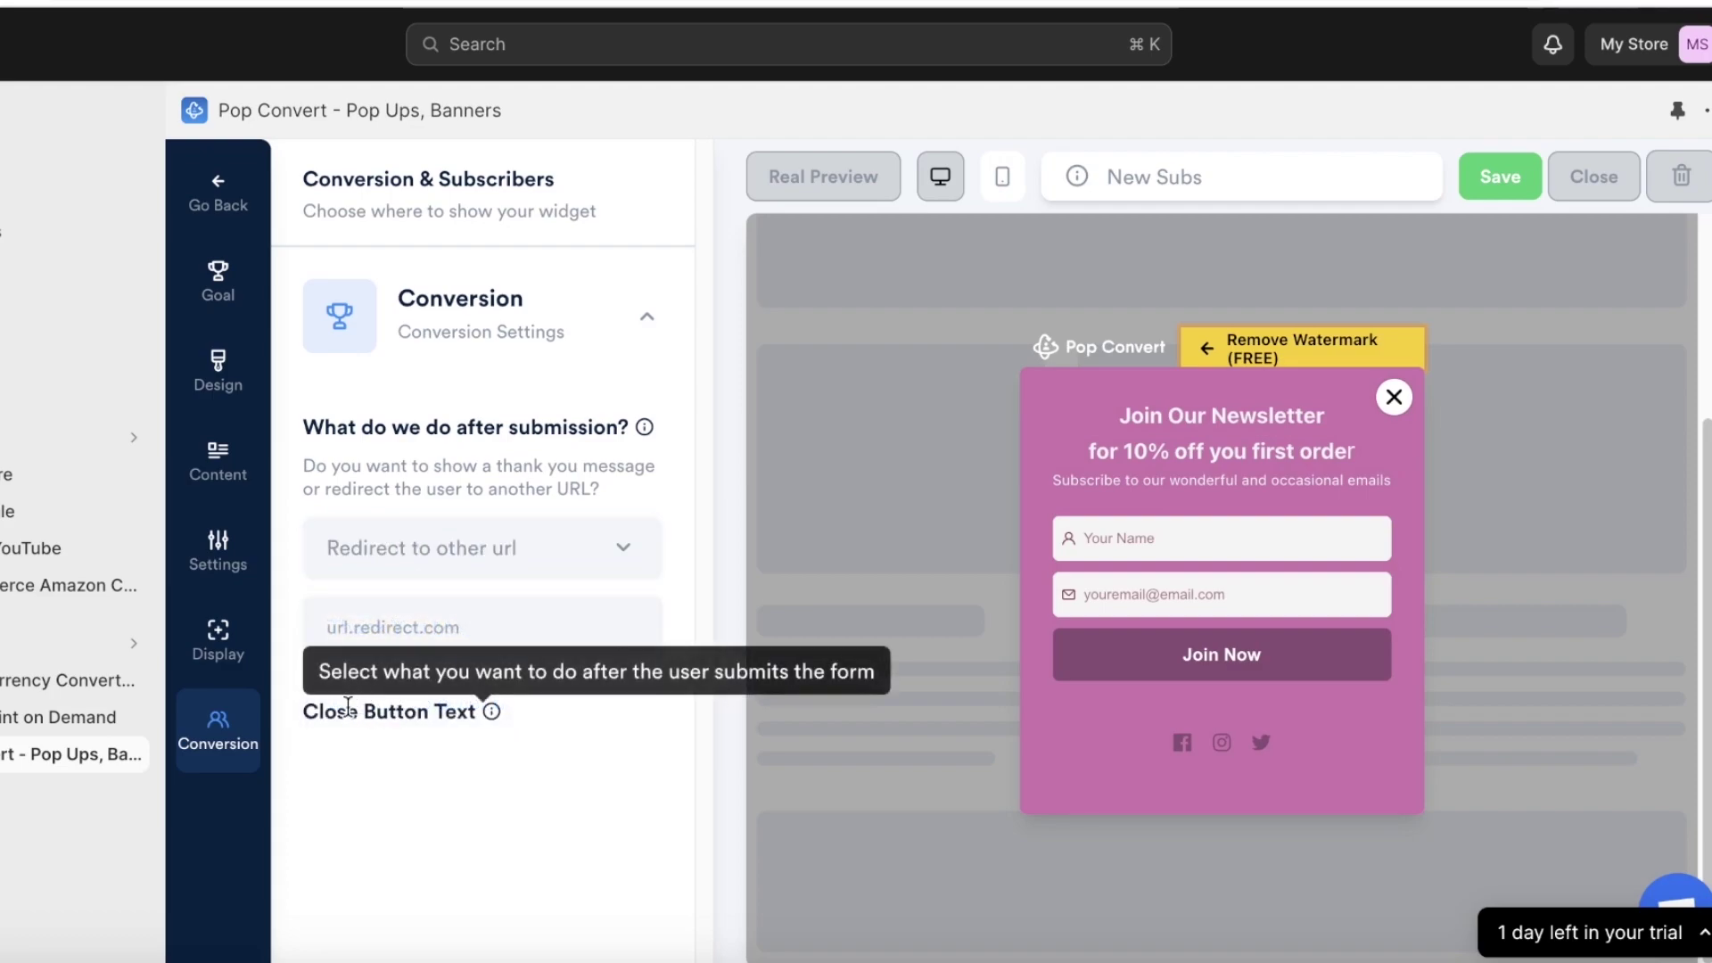
pyautogui.click(548, 540)
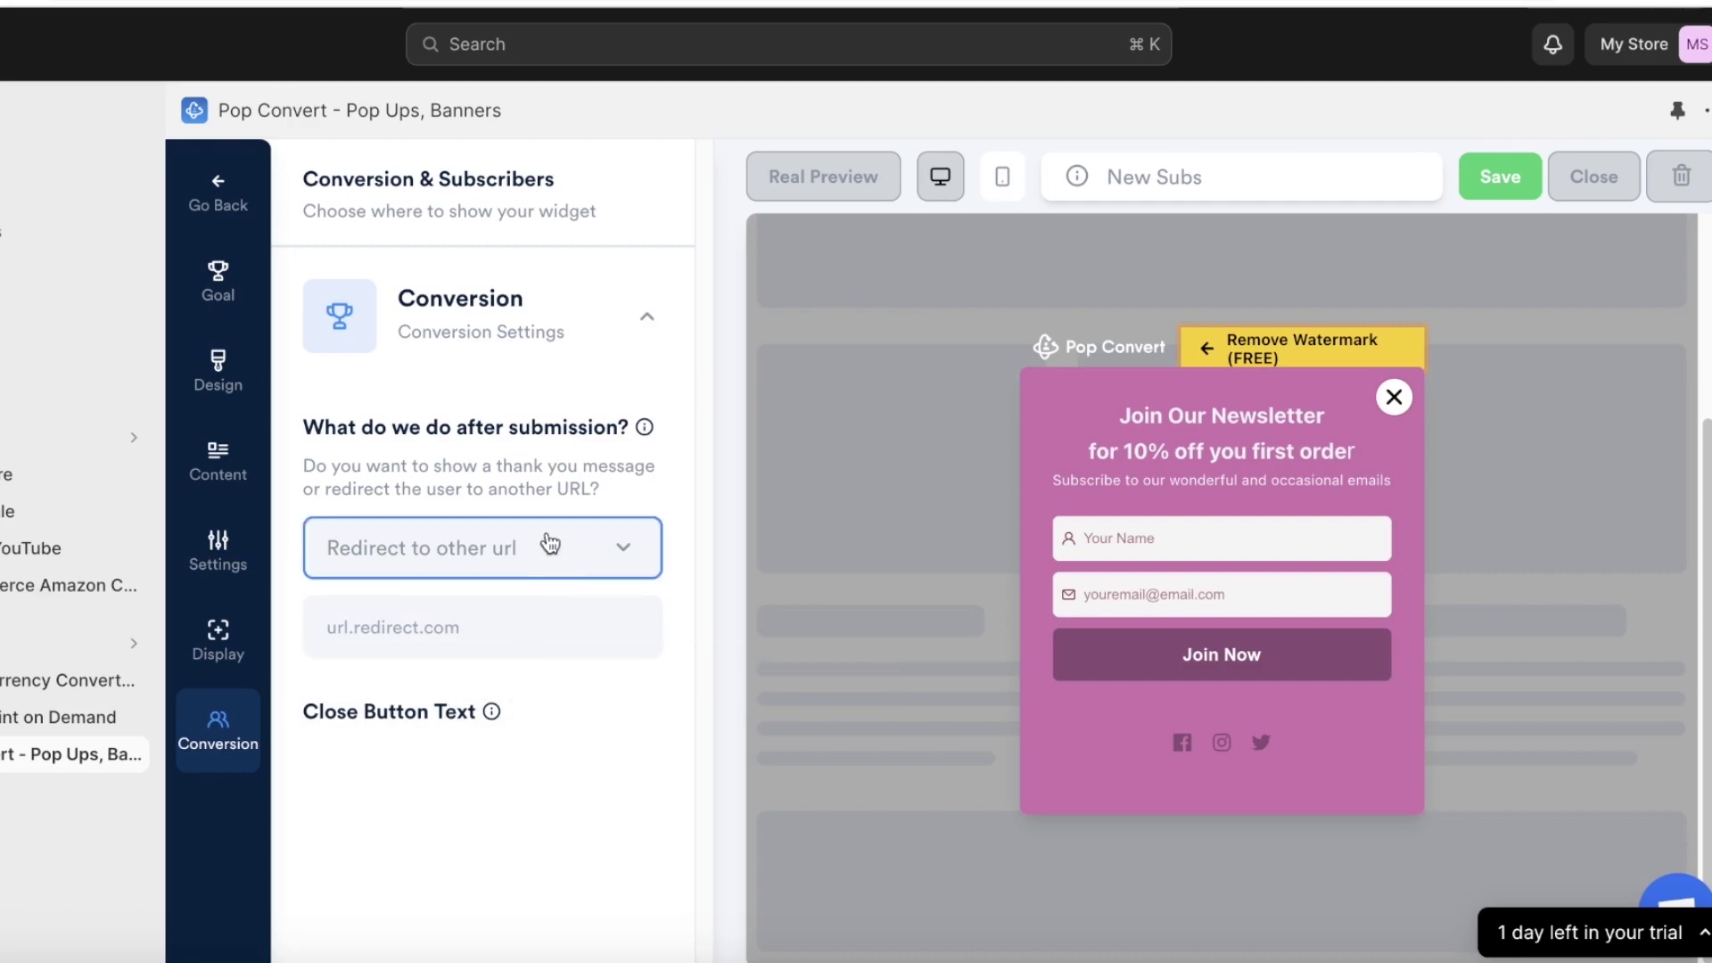
pyautogui.click(420, 703)
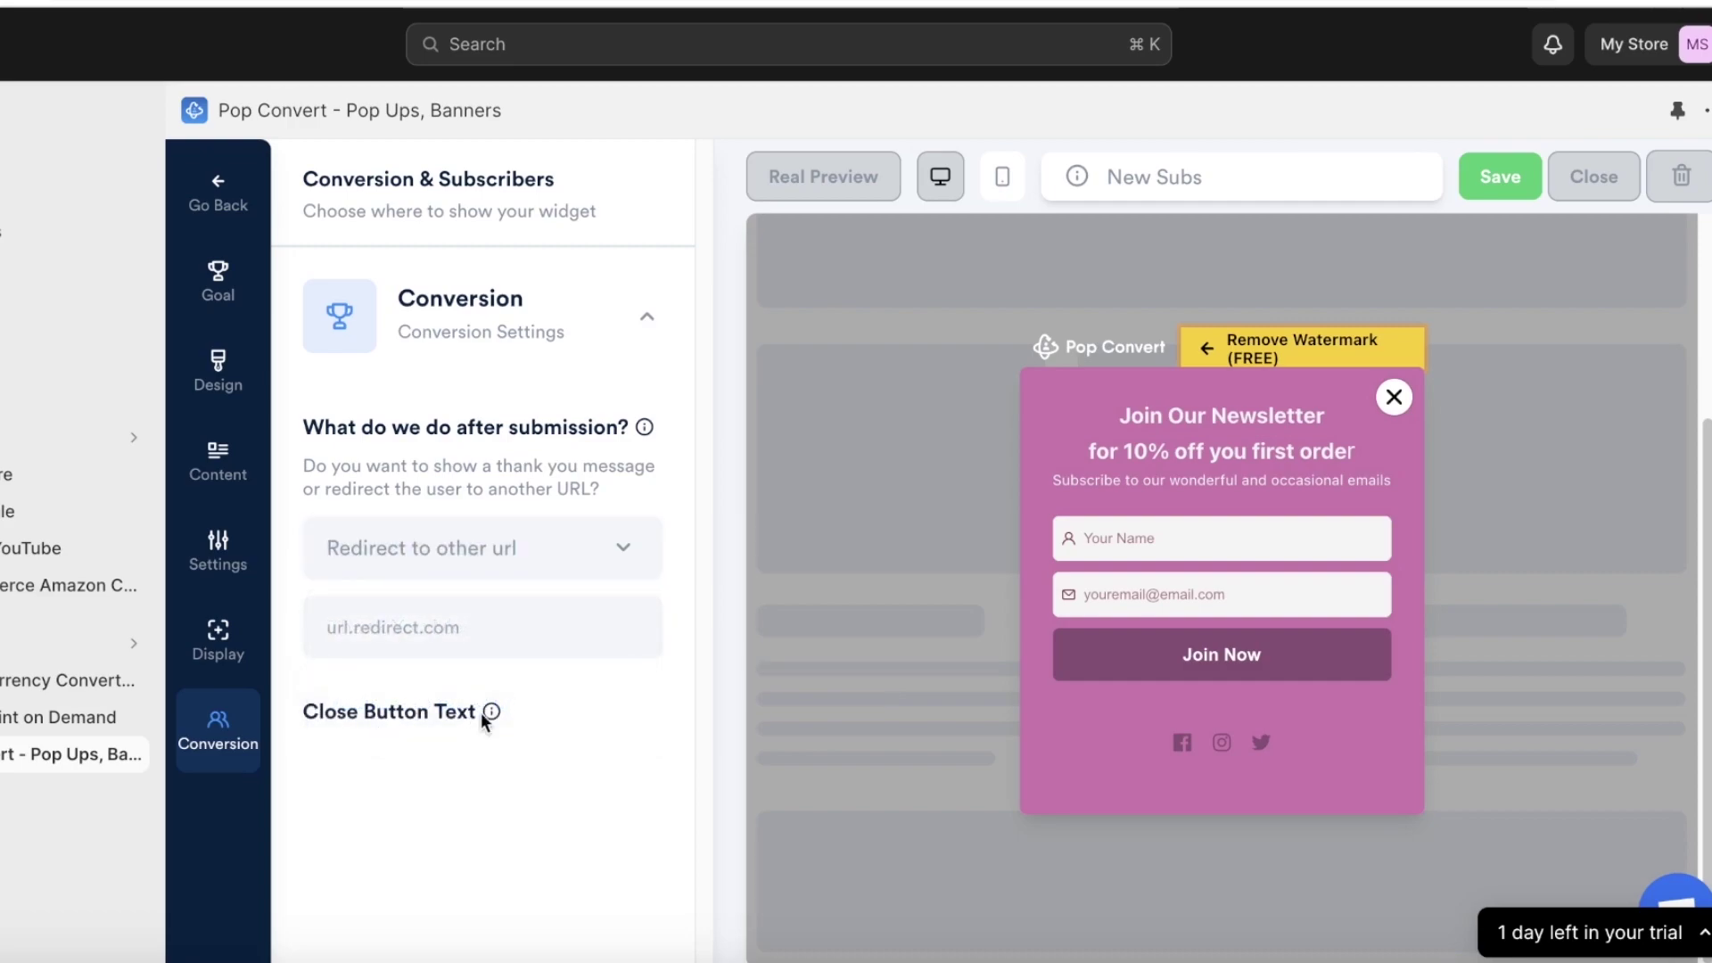
pyautogui.click(489, 562)
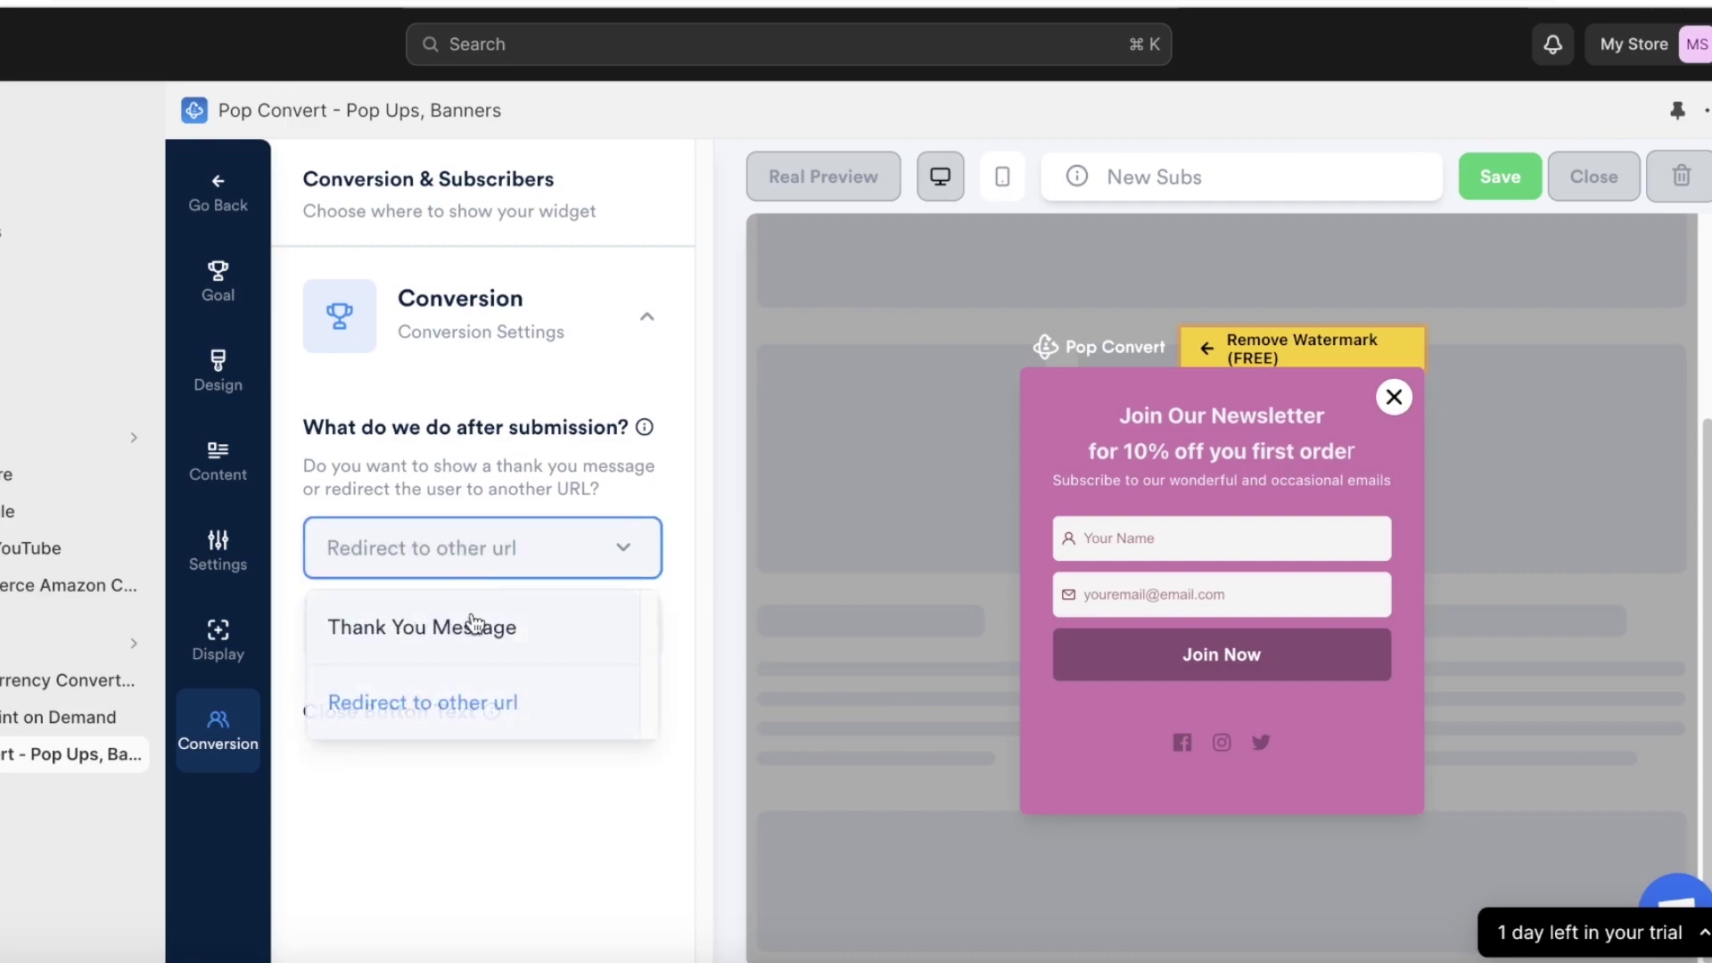
pyautogui.click(461, 627)
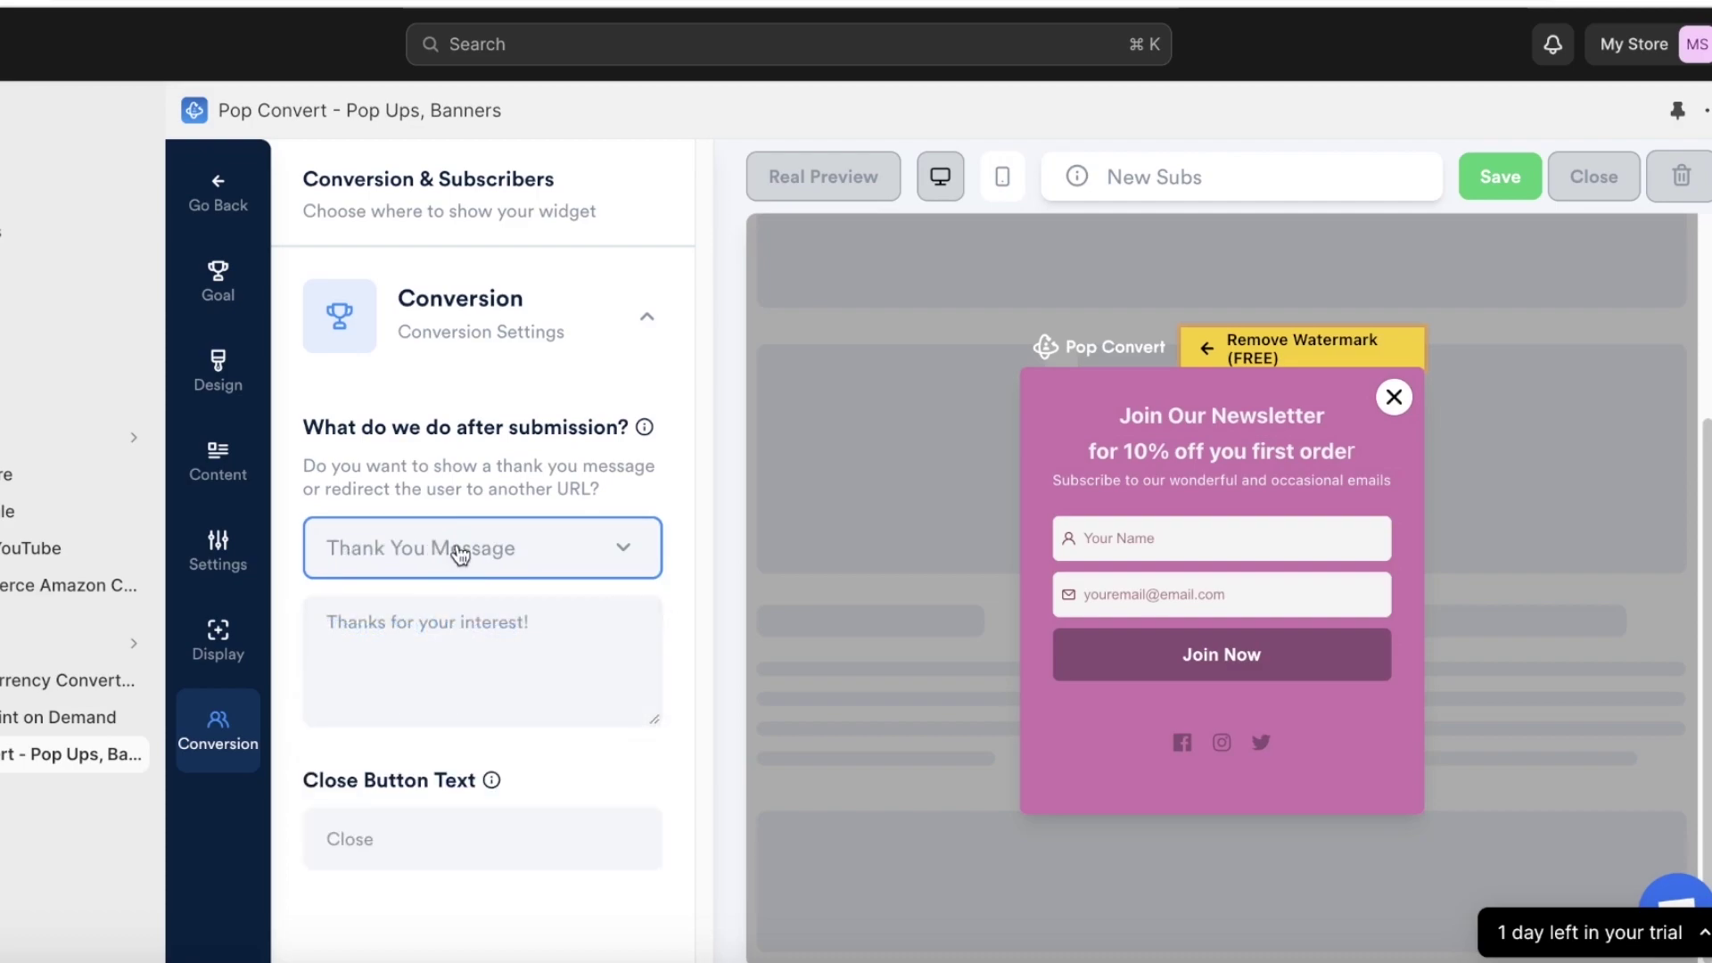
# - Delete the default 'Thanks for your interest!' text so the message box is empty
pyautogui.click(509, 643)
pyautogui.press('BackSpace')
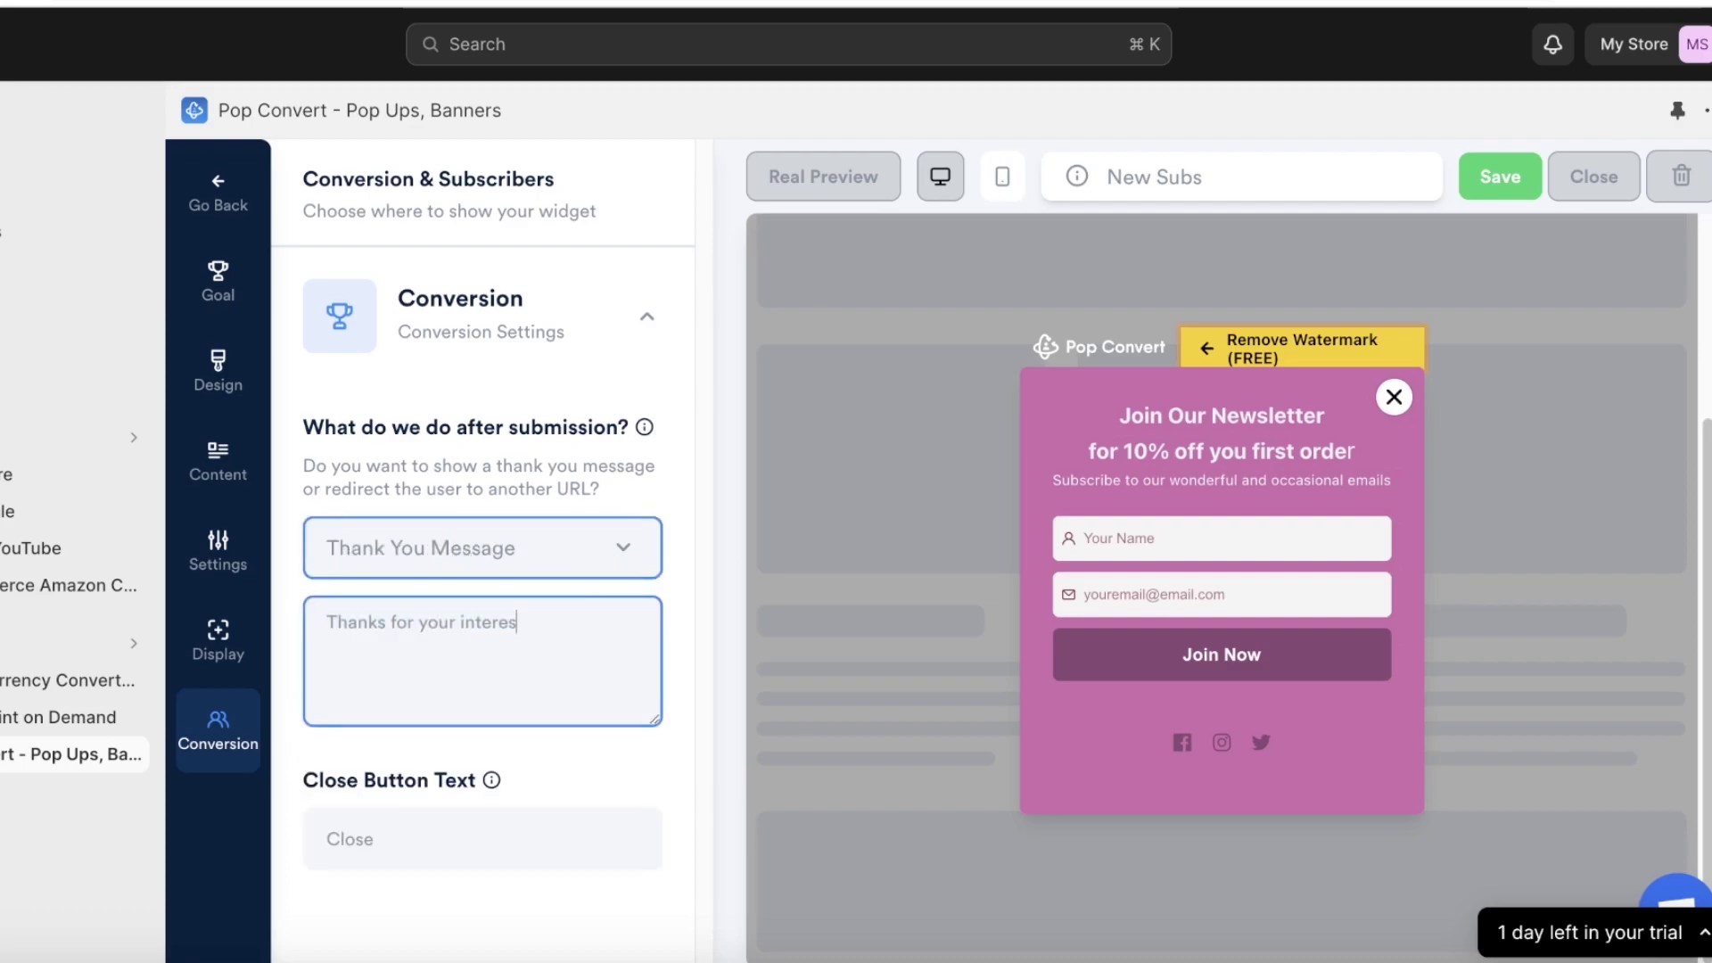
pyautogui.tripleClick(416, 620)
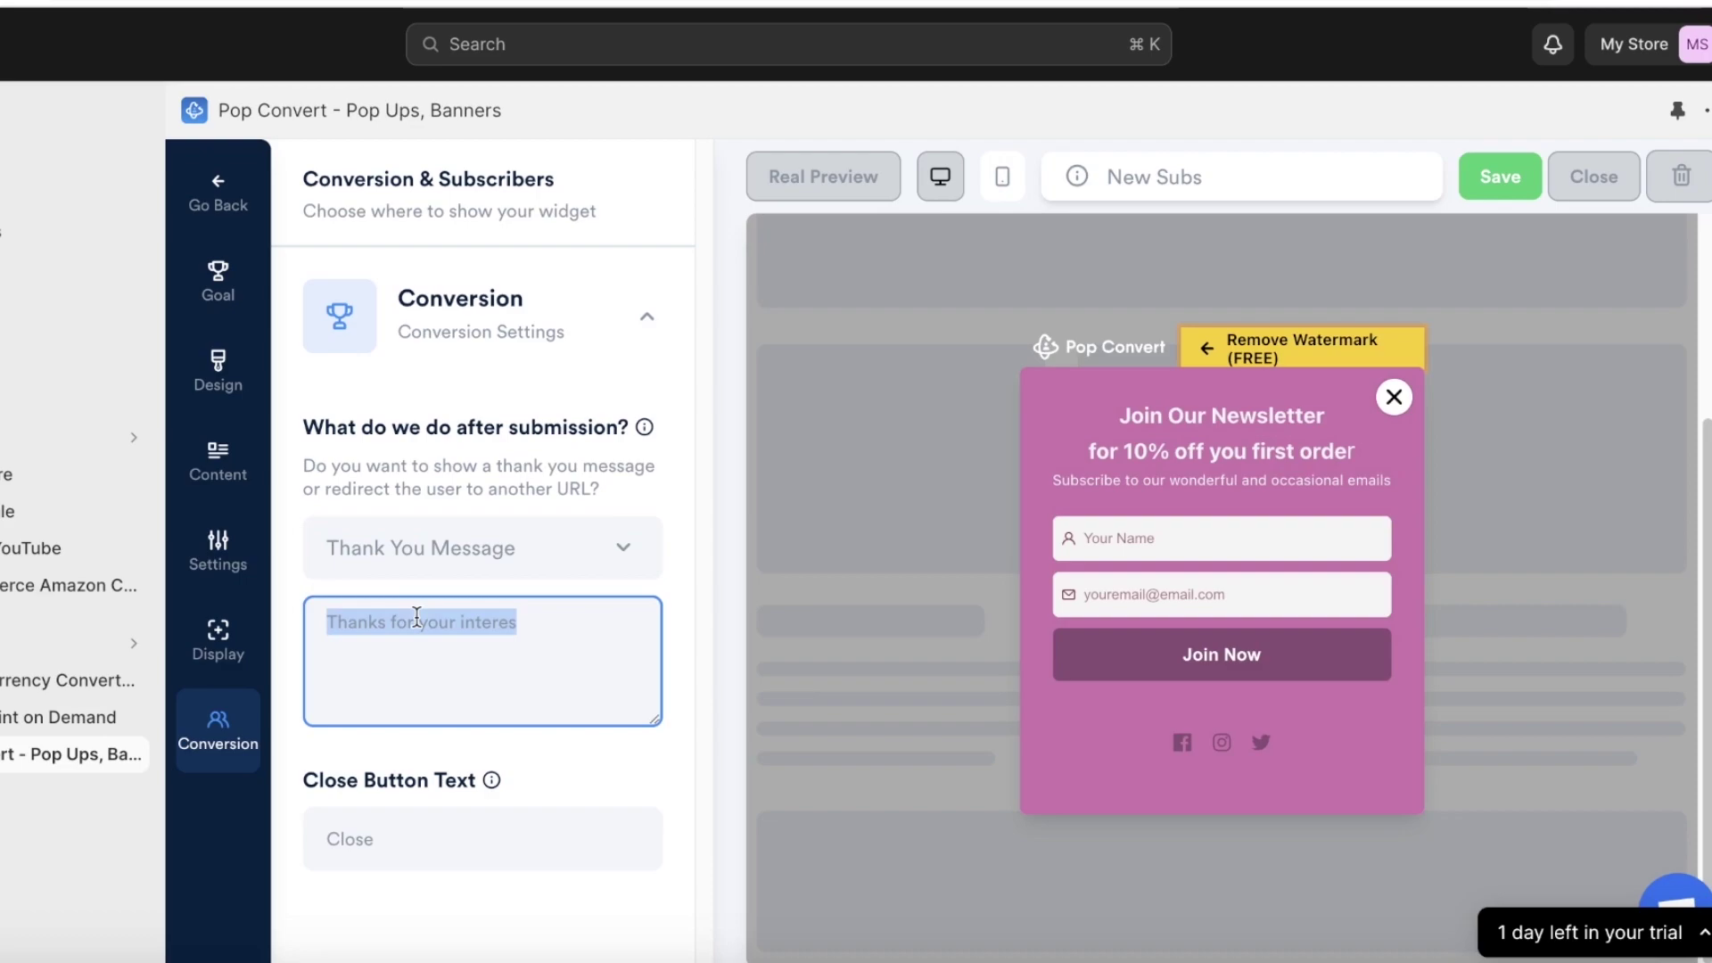
pyautogui.press('BackSpace')
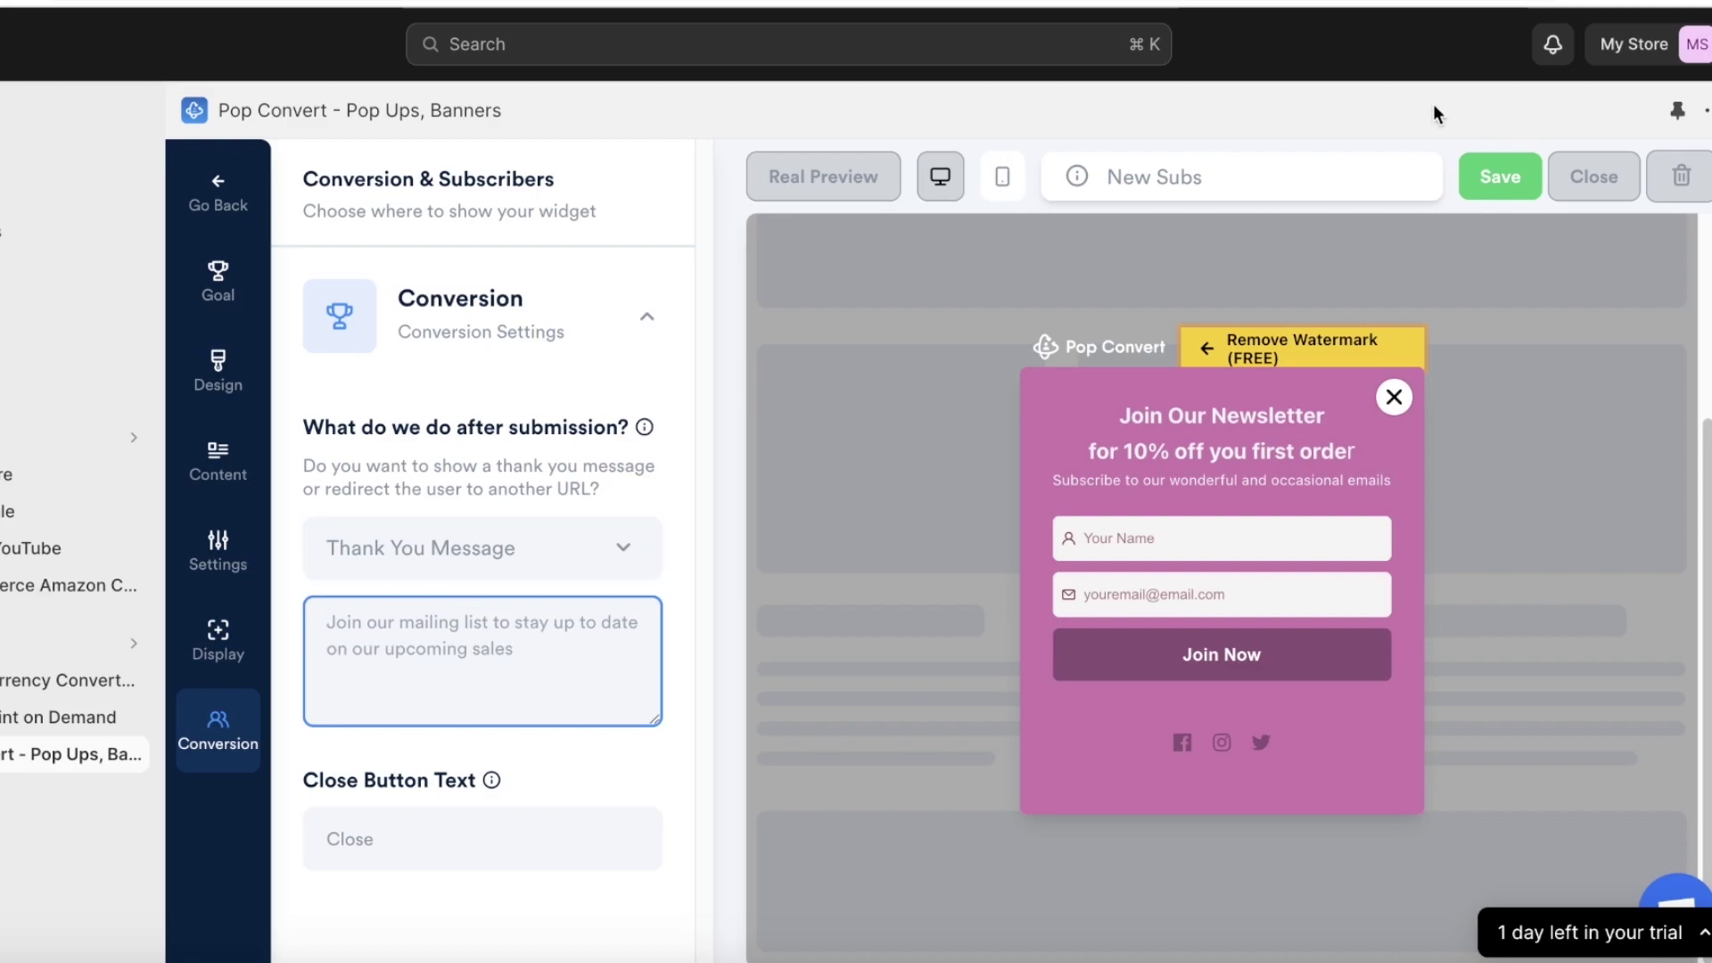
# - Save the popup, preview it live, and submit a test signup with autofilled name and email
pyautogui.click(1482, 182)
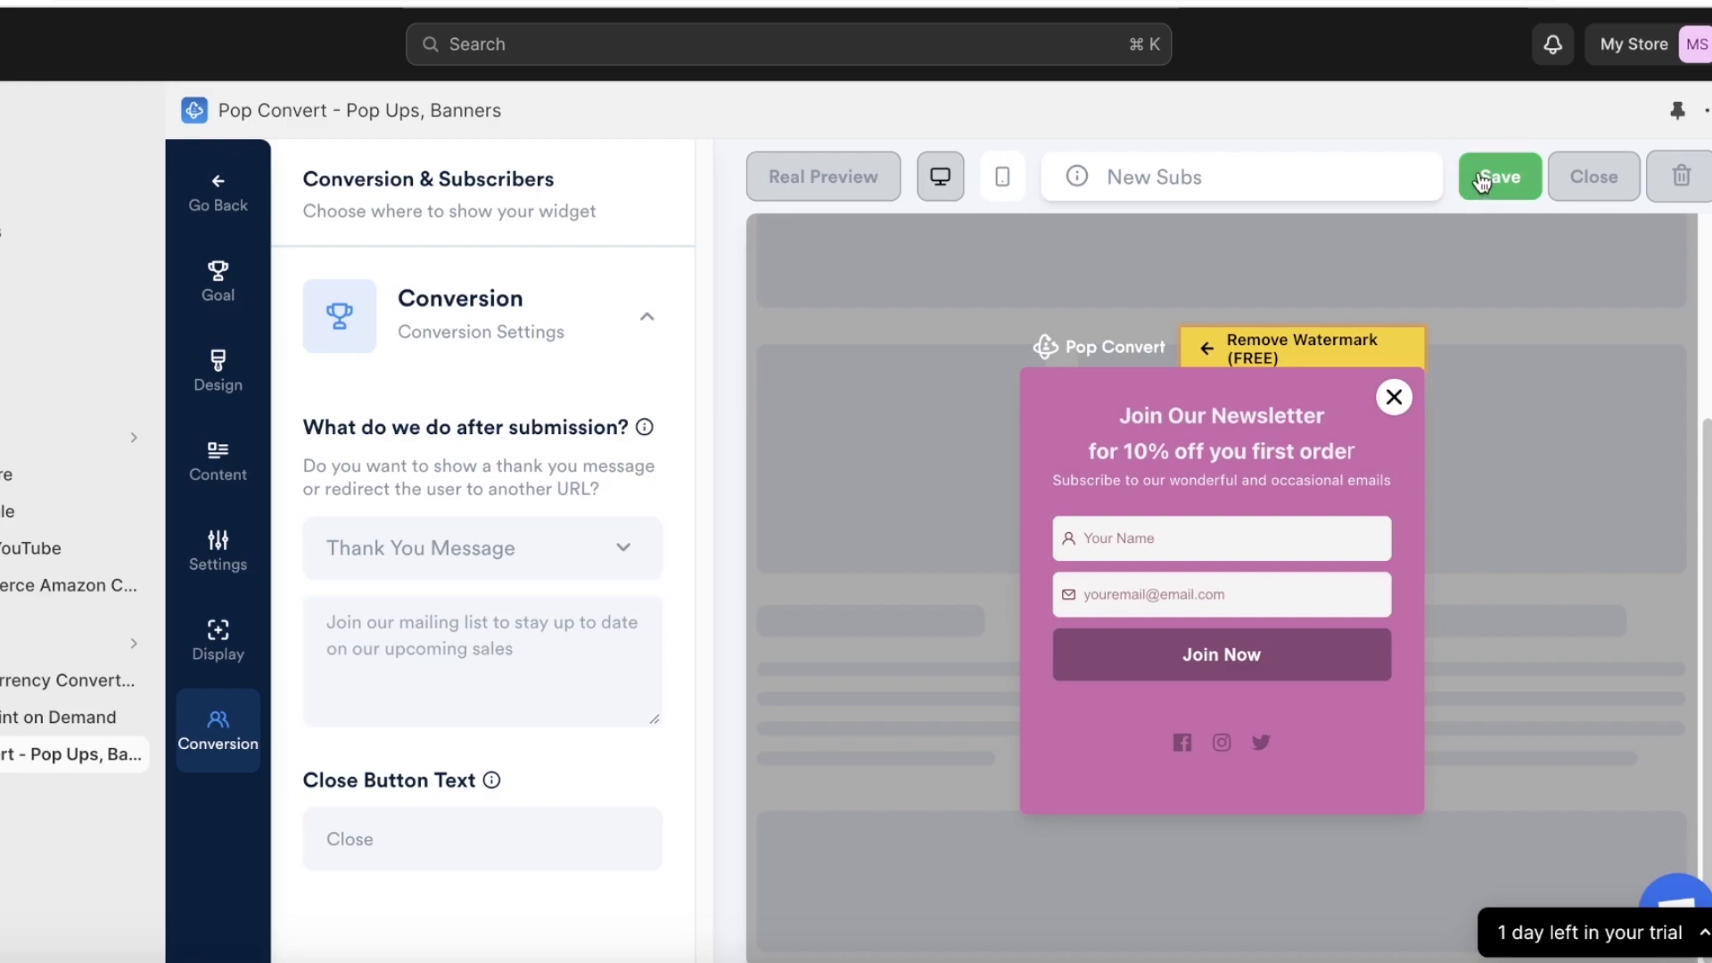
pyautogui.click(813, 186)
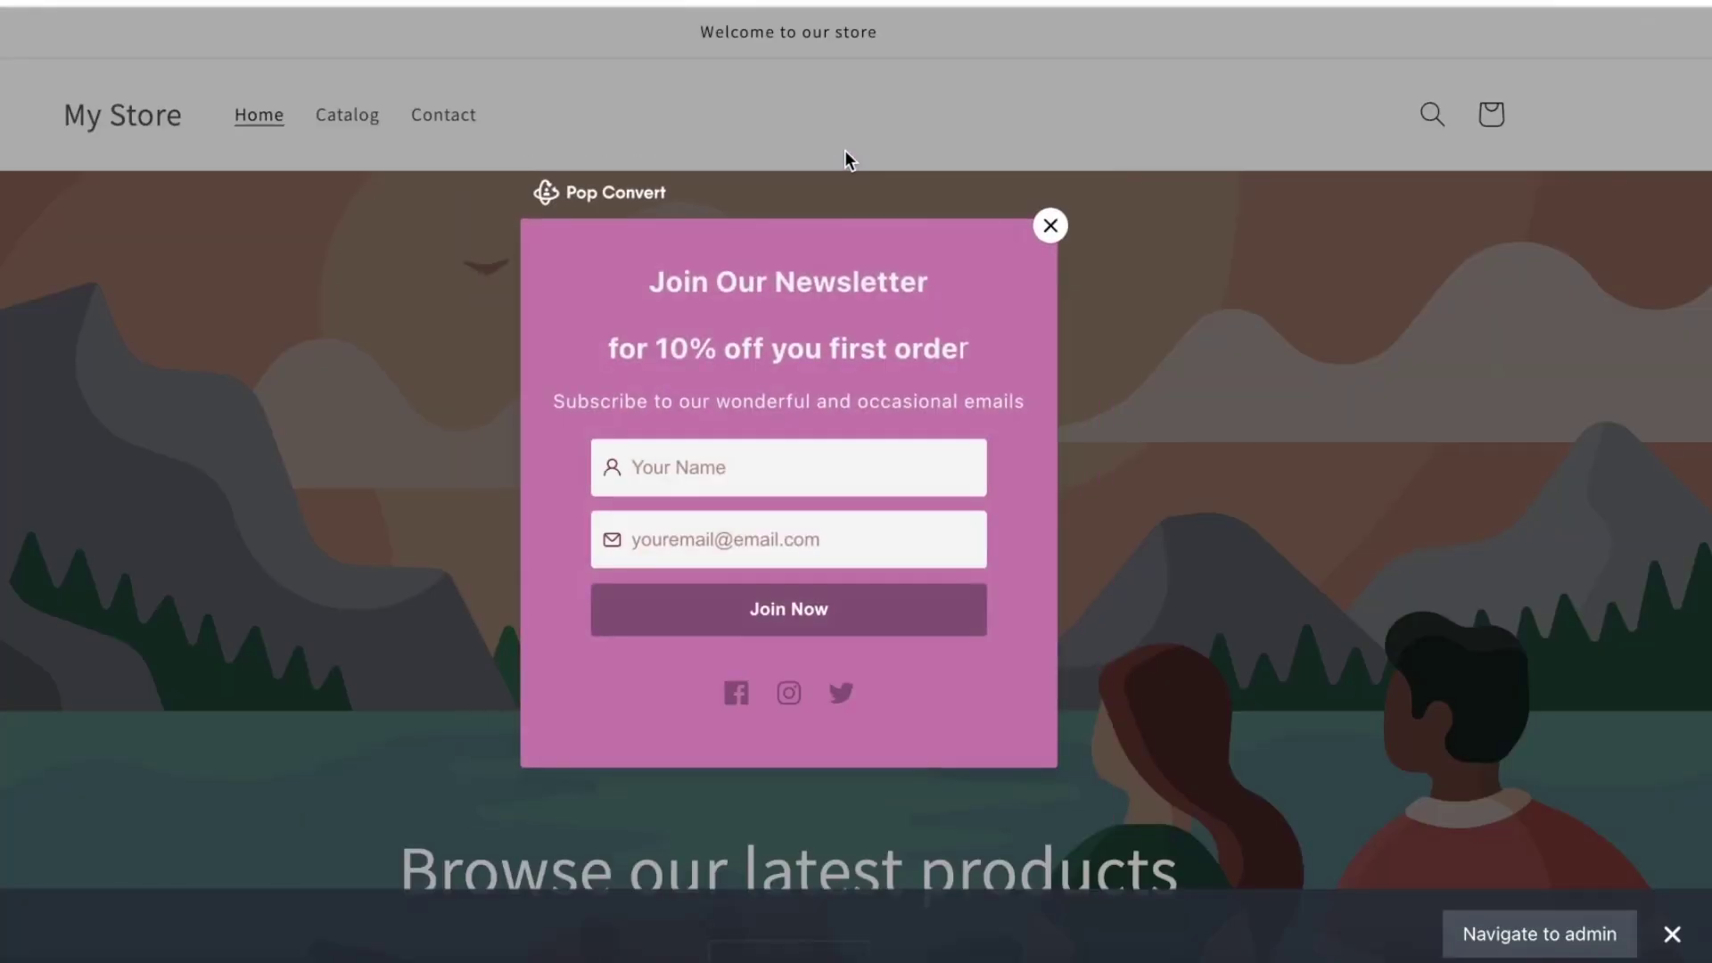
pyautogui.click(745, 541)
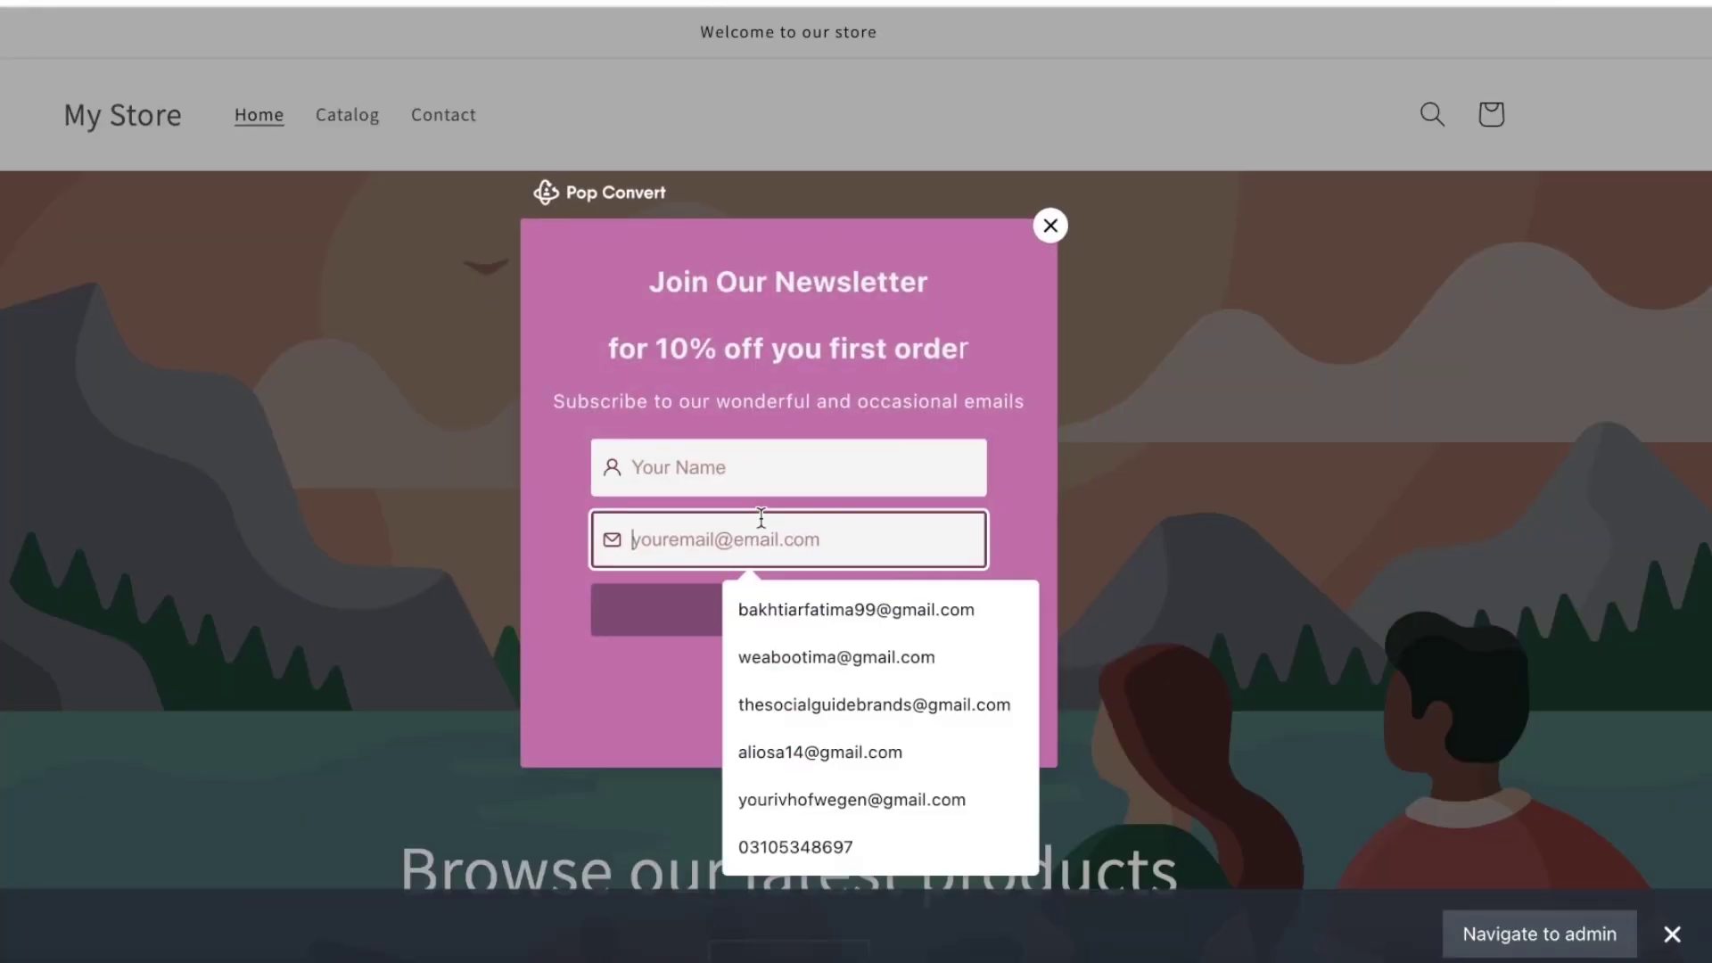
pyautogui.click(794, 642)
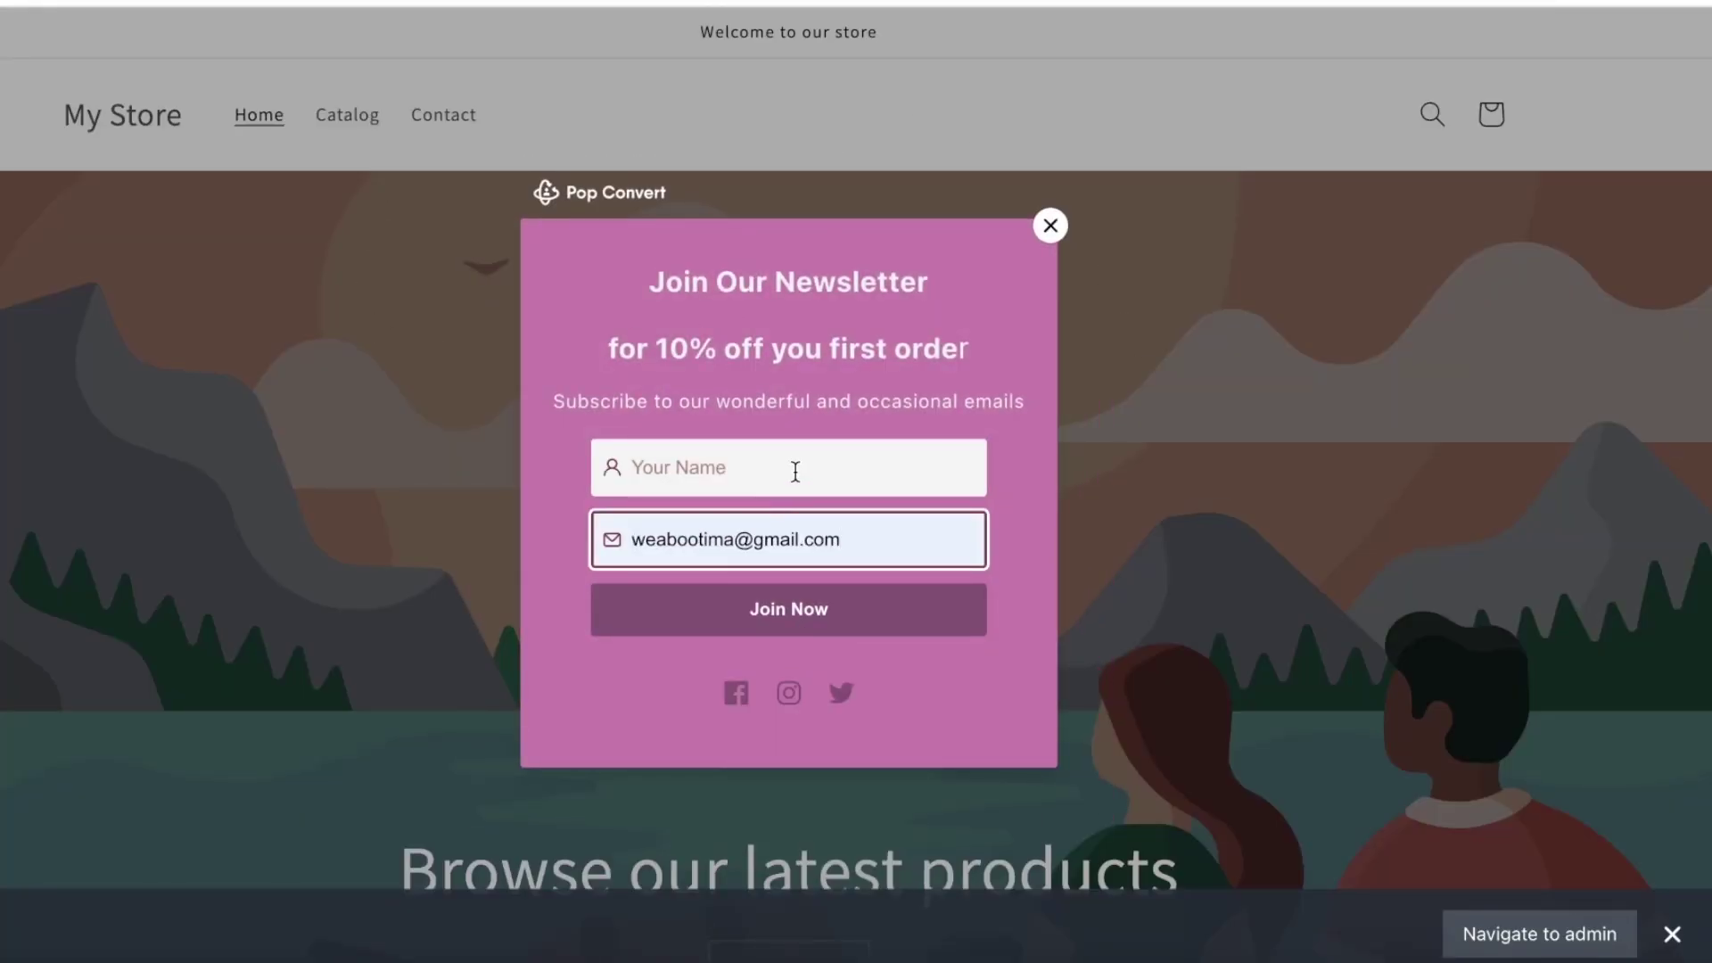
pyautogui.click(795, 461)
pyautogui.click(796, 526)
pyautogui.click(795, 615)
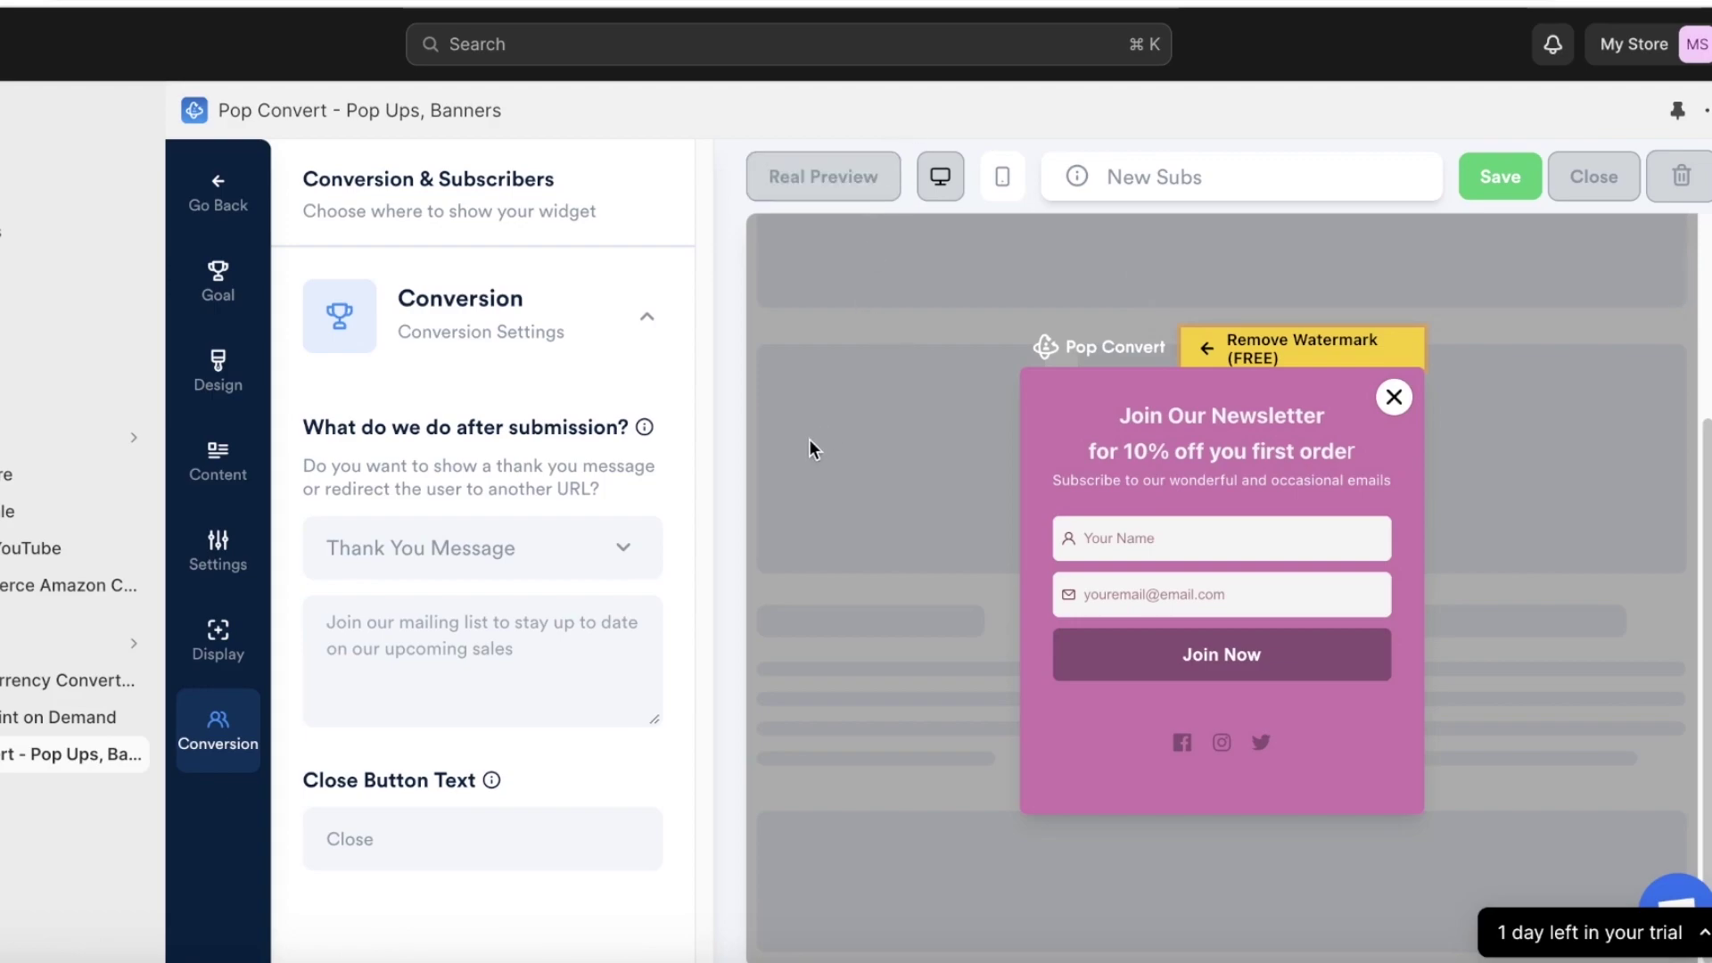
# - Save the New Subs campaign and go back to the Popups list
pyautogui.click(1507, 178)
pyautogui.click(218, 192)
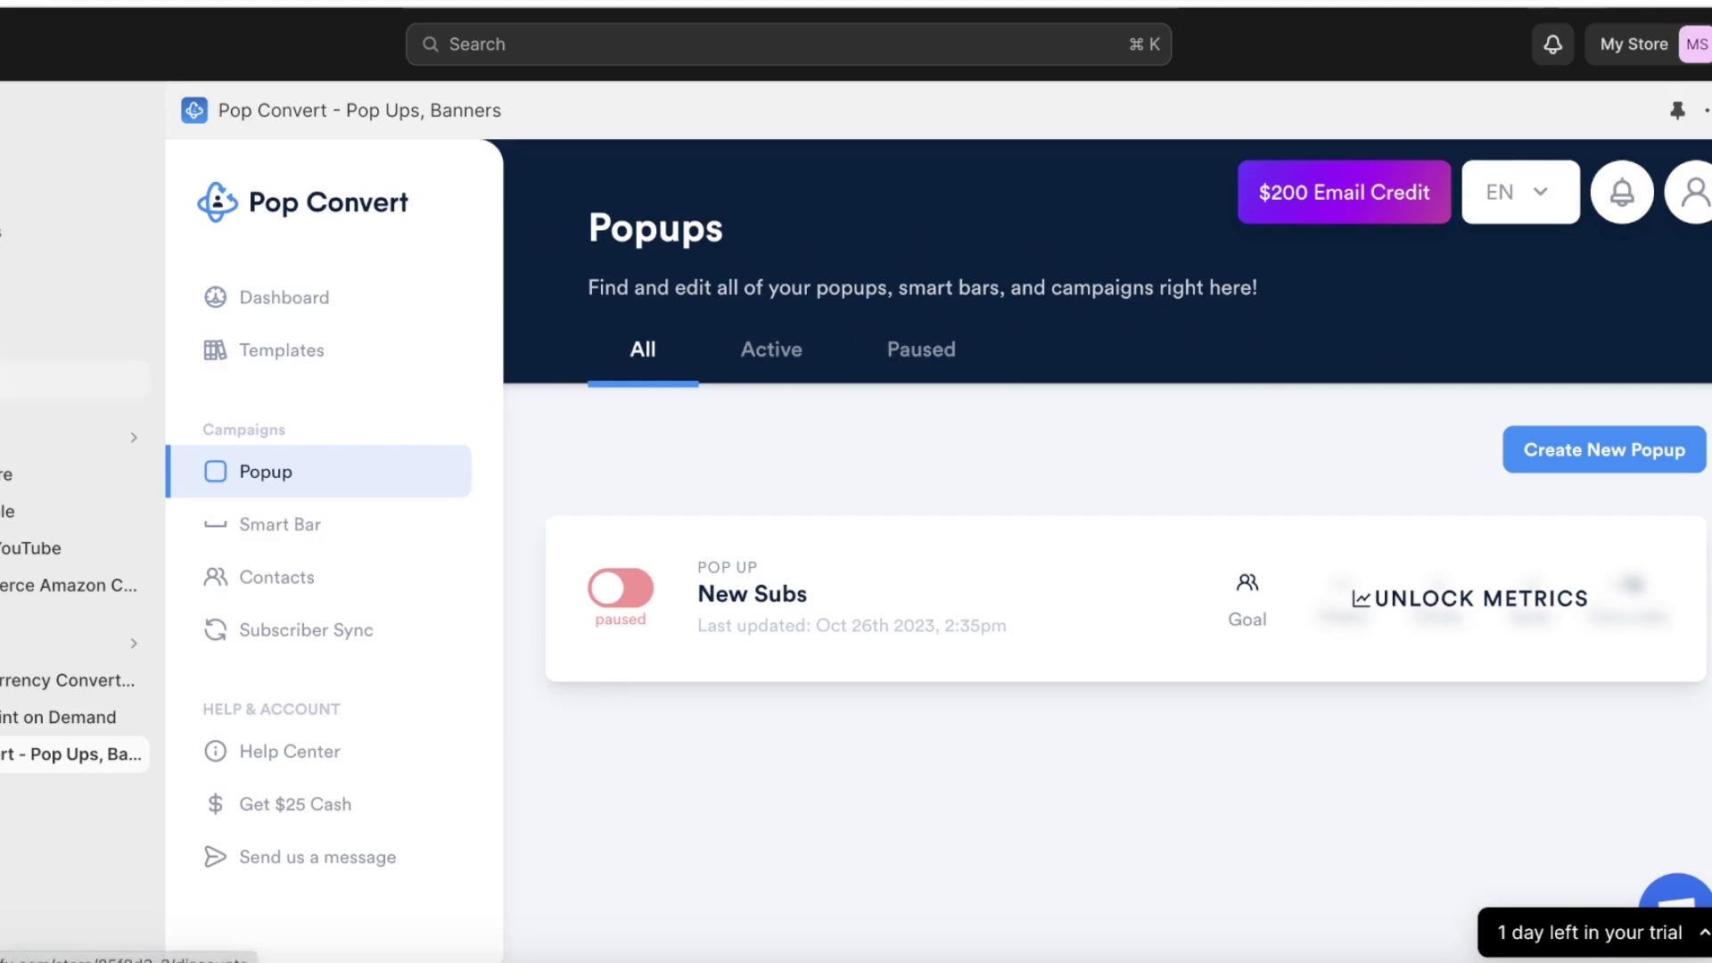
# - Create an Amount off products discount with generated code PEA1S015AMFA and copy the code
pyautogui.click(81, 379)
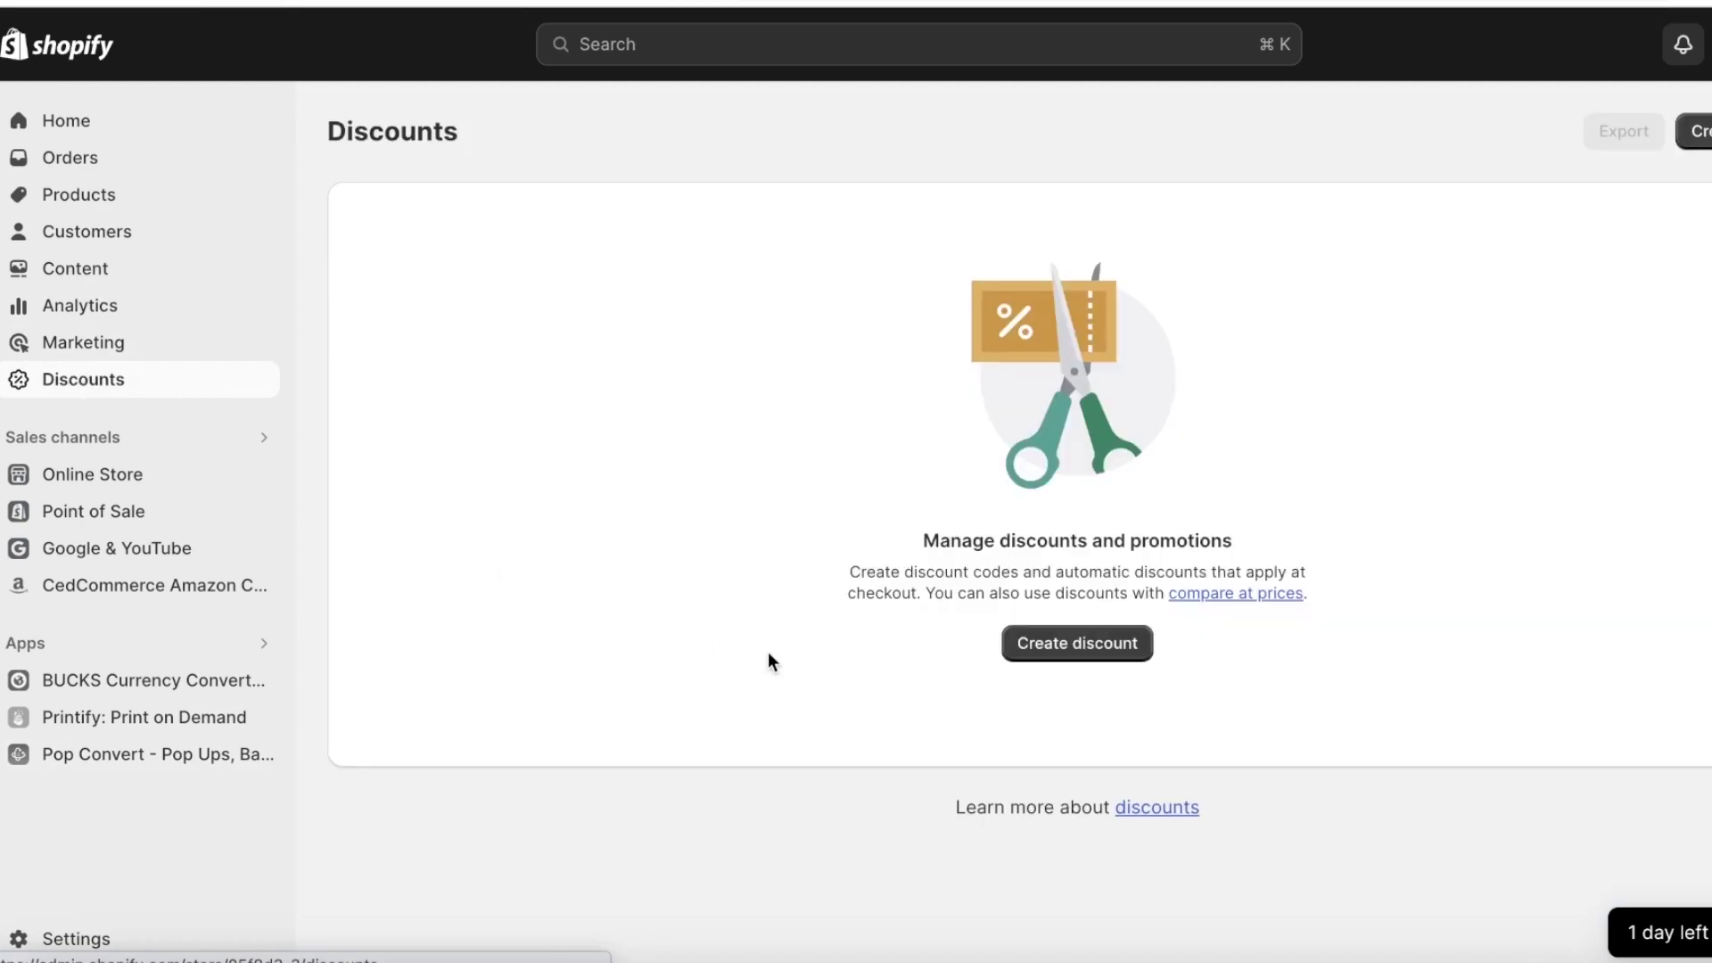
pyautogui.click(1084, 641)
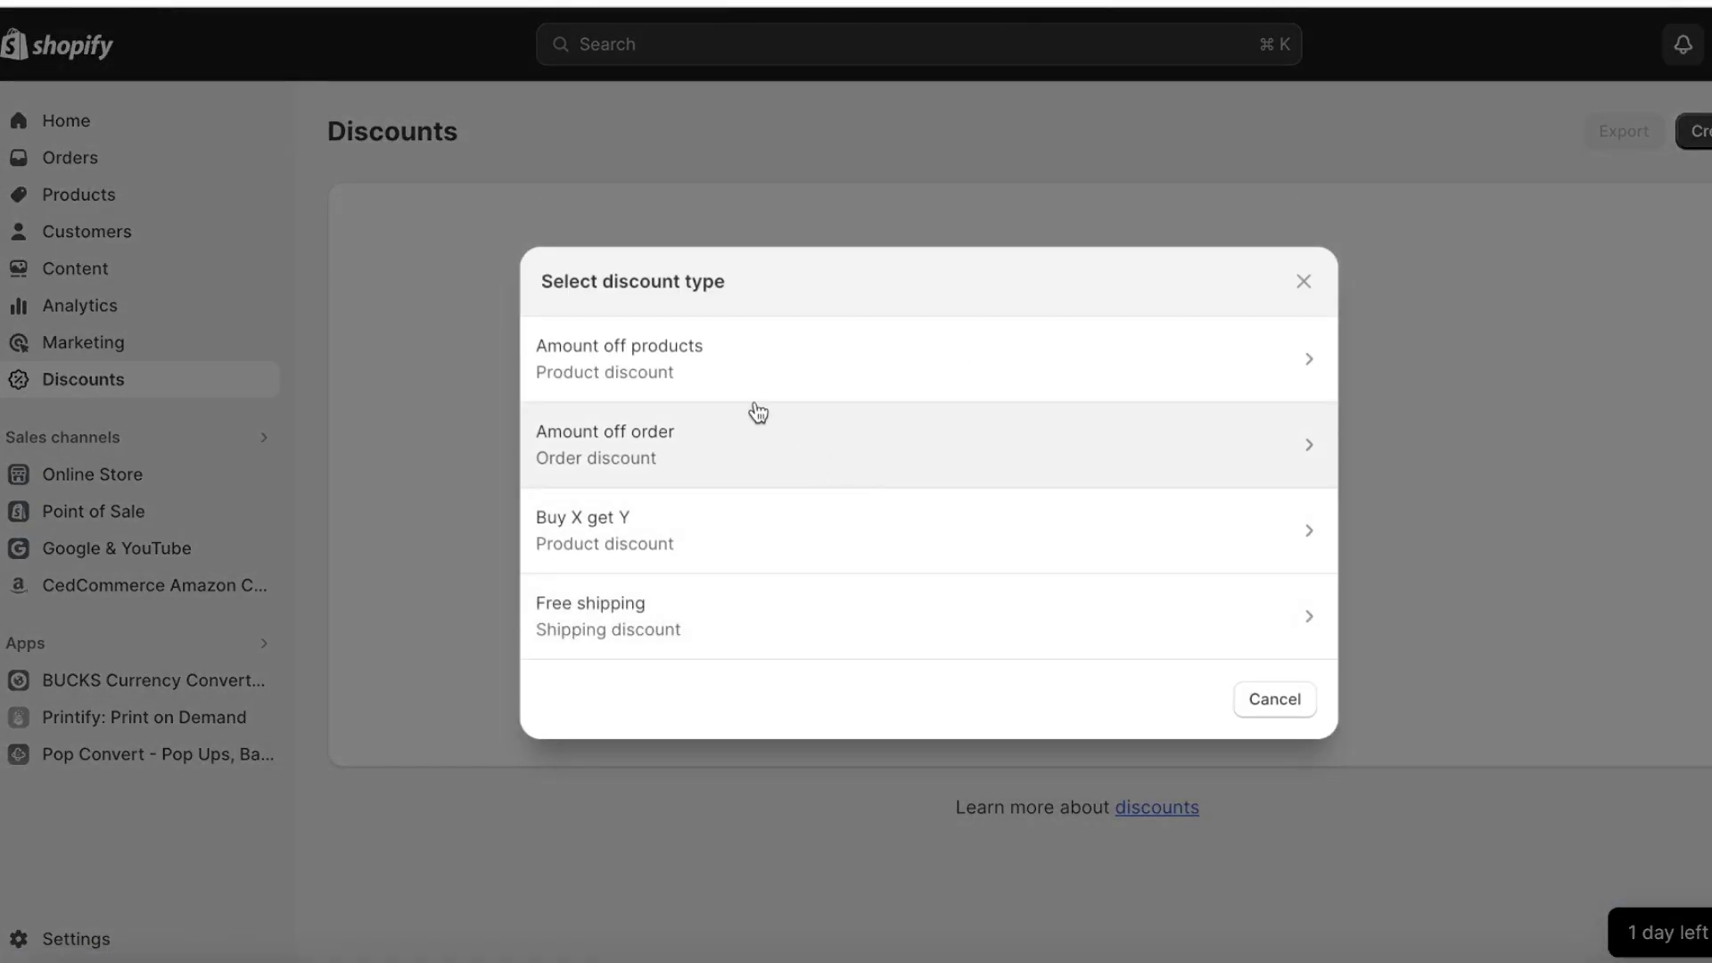
pyautogui.click(708, 384)
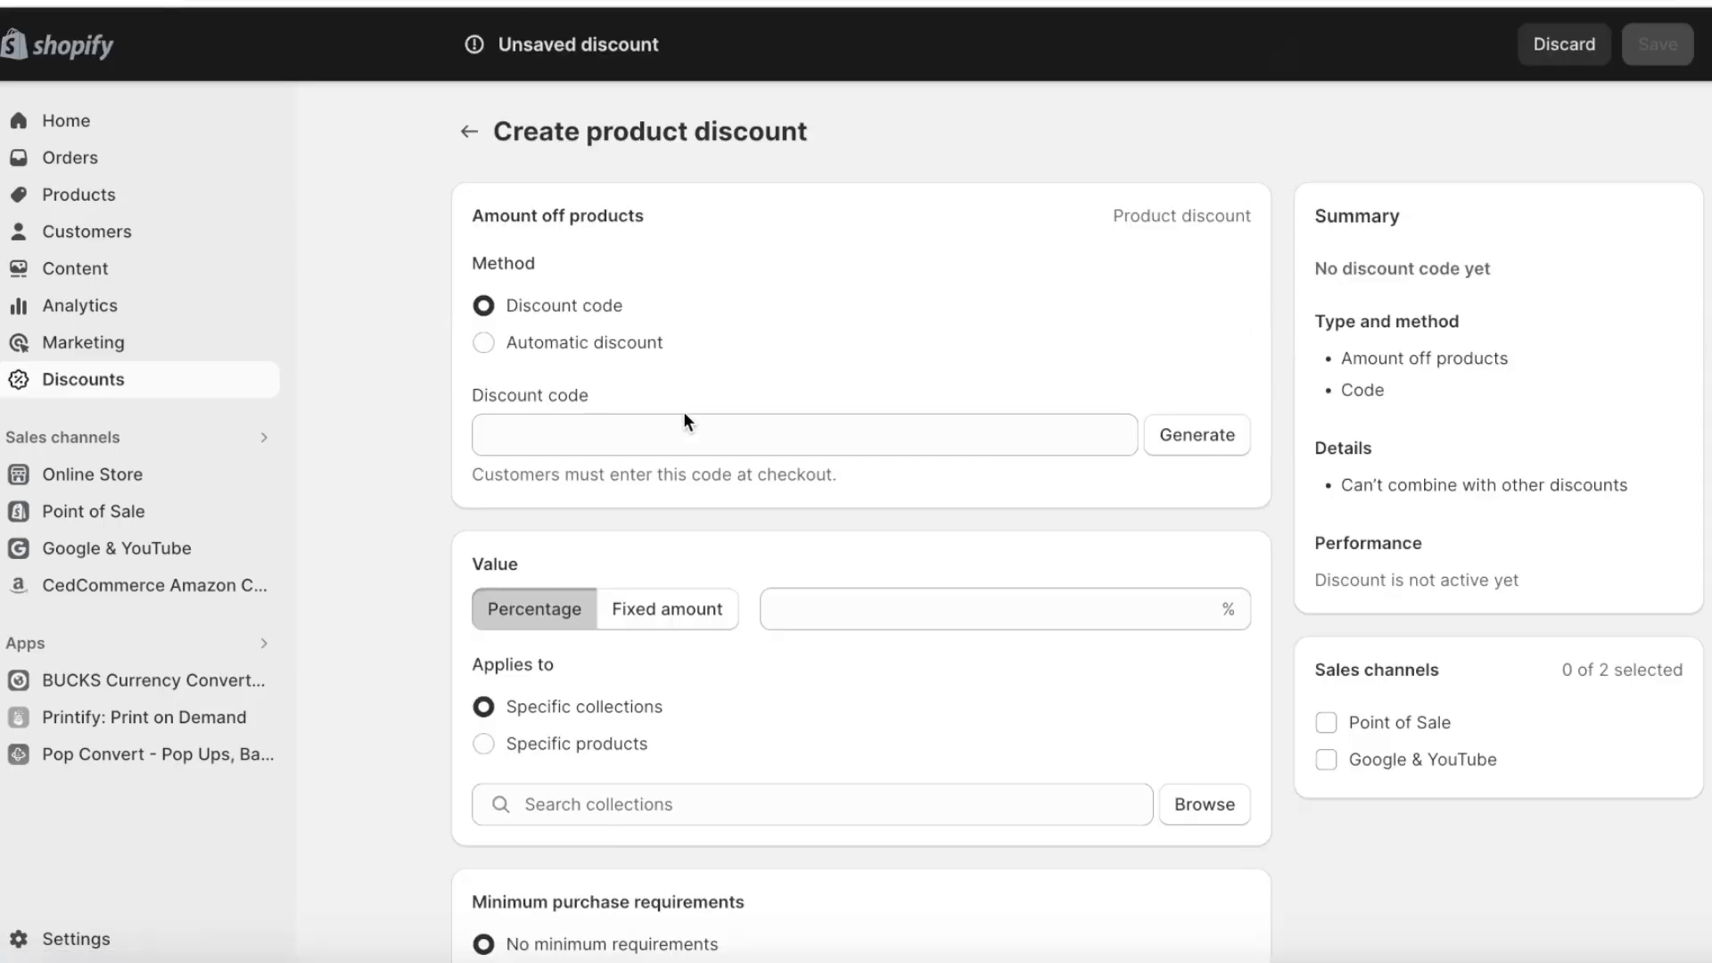
pyautogui.click(543, 446)
pyautogui.click(1220, 437)
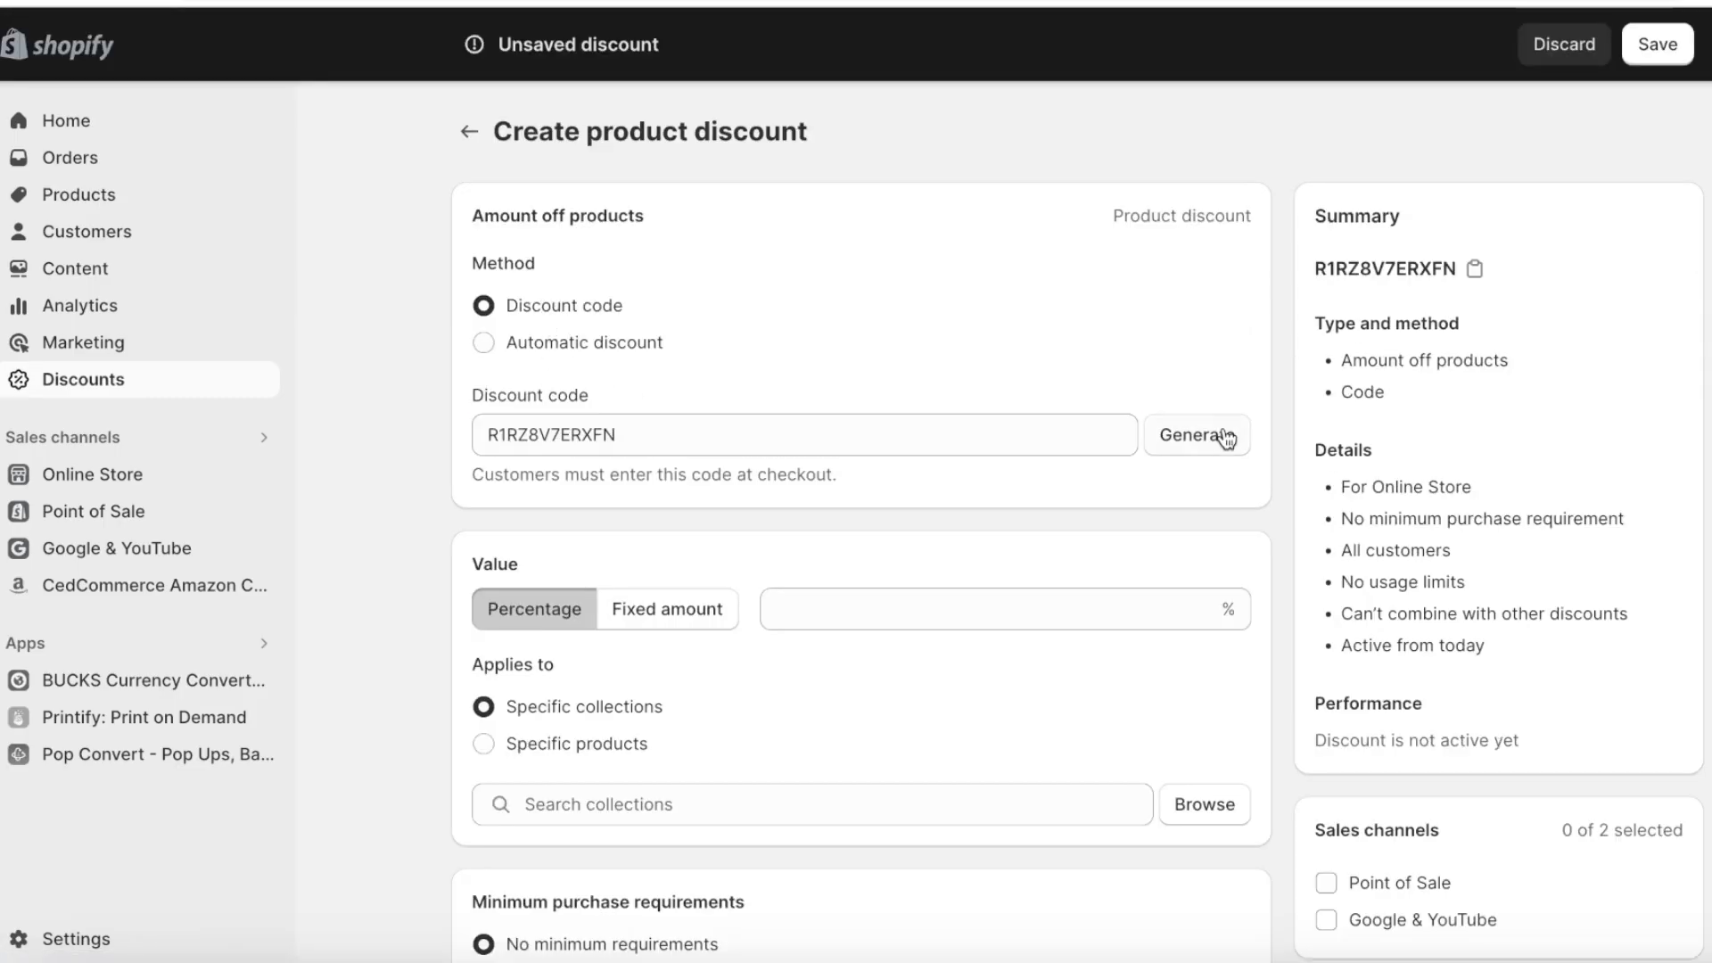
pyautogui.click(887, 423)
pyautogui.hotkey('ctrl', 'a')
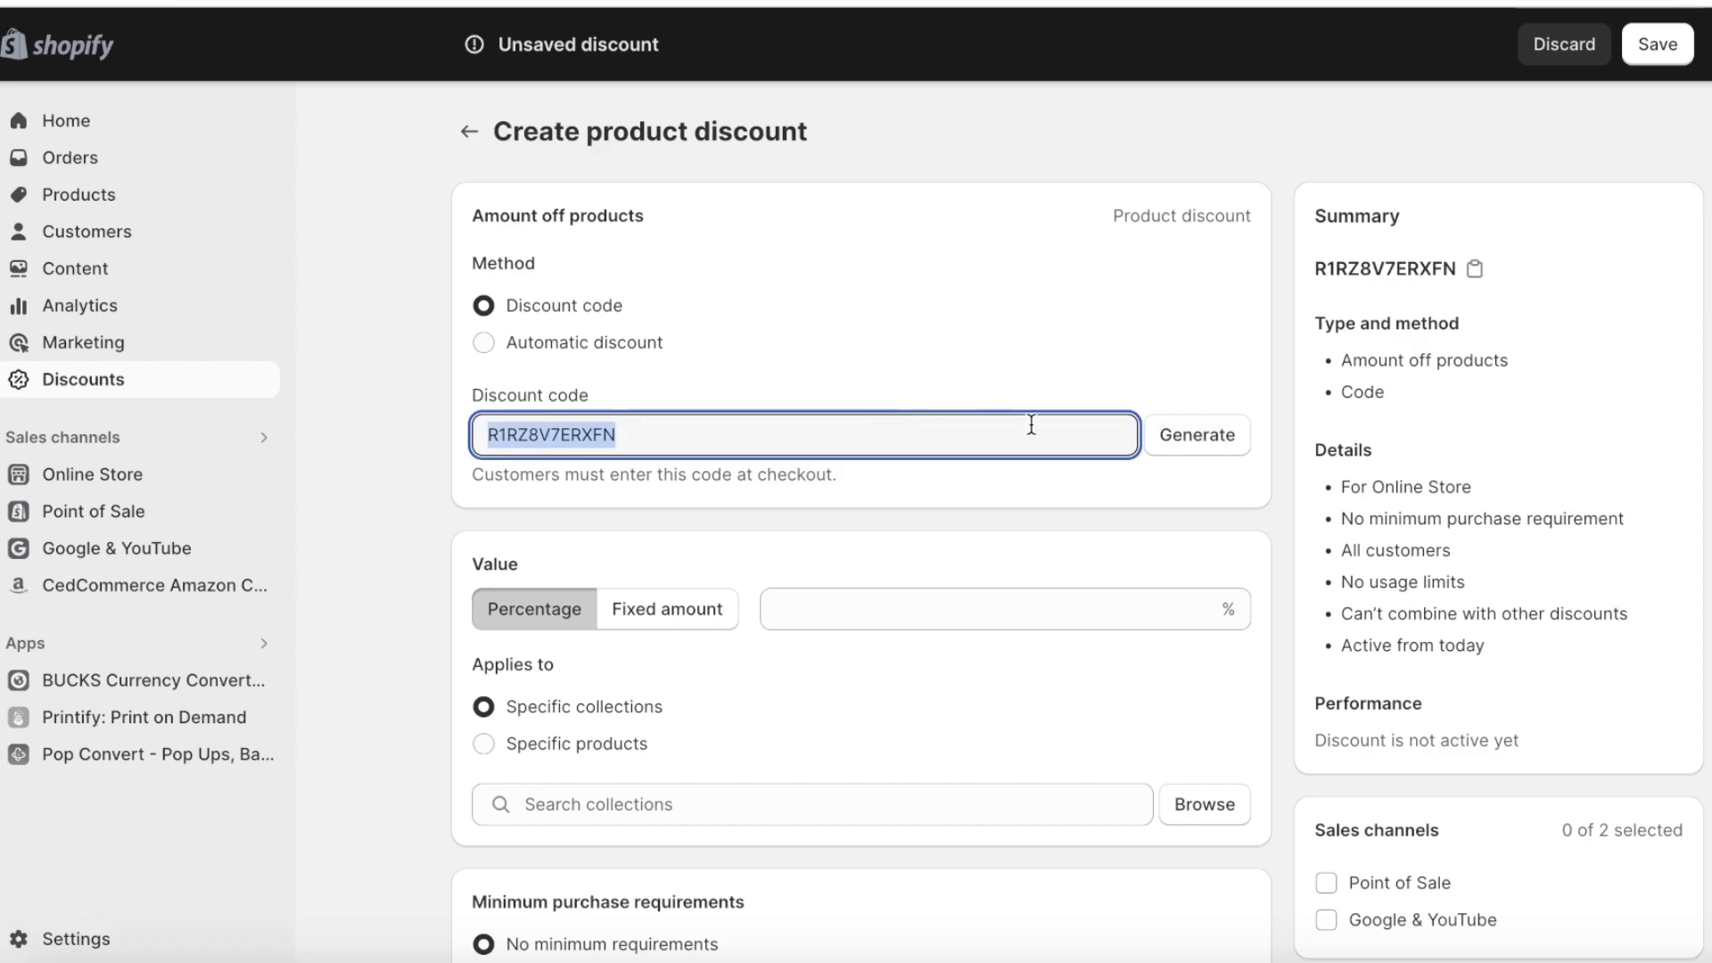
pyautogui.click(1215, 434)
pyautogui.click(1215, 434)
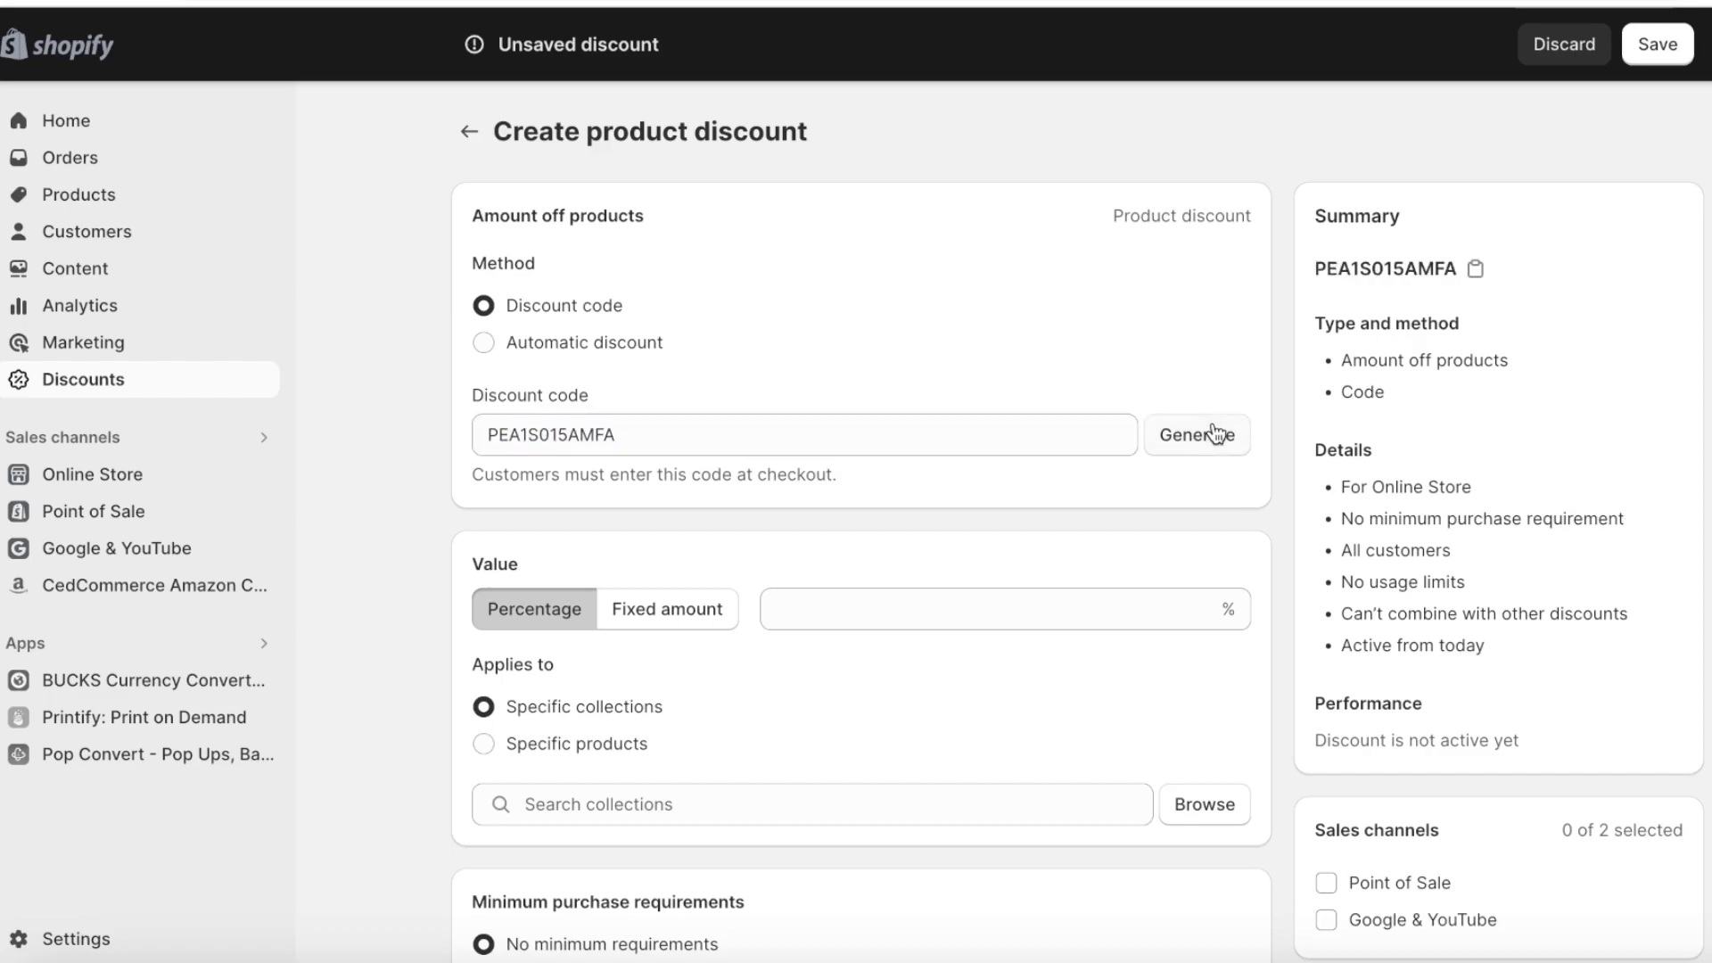
pyautogui.click(1473, 270)
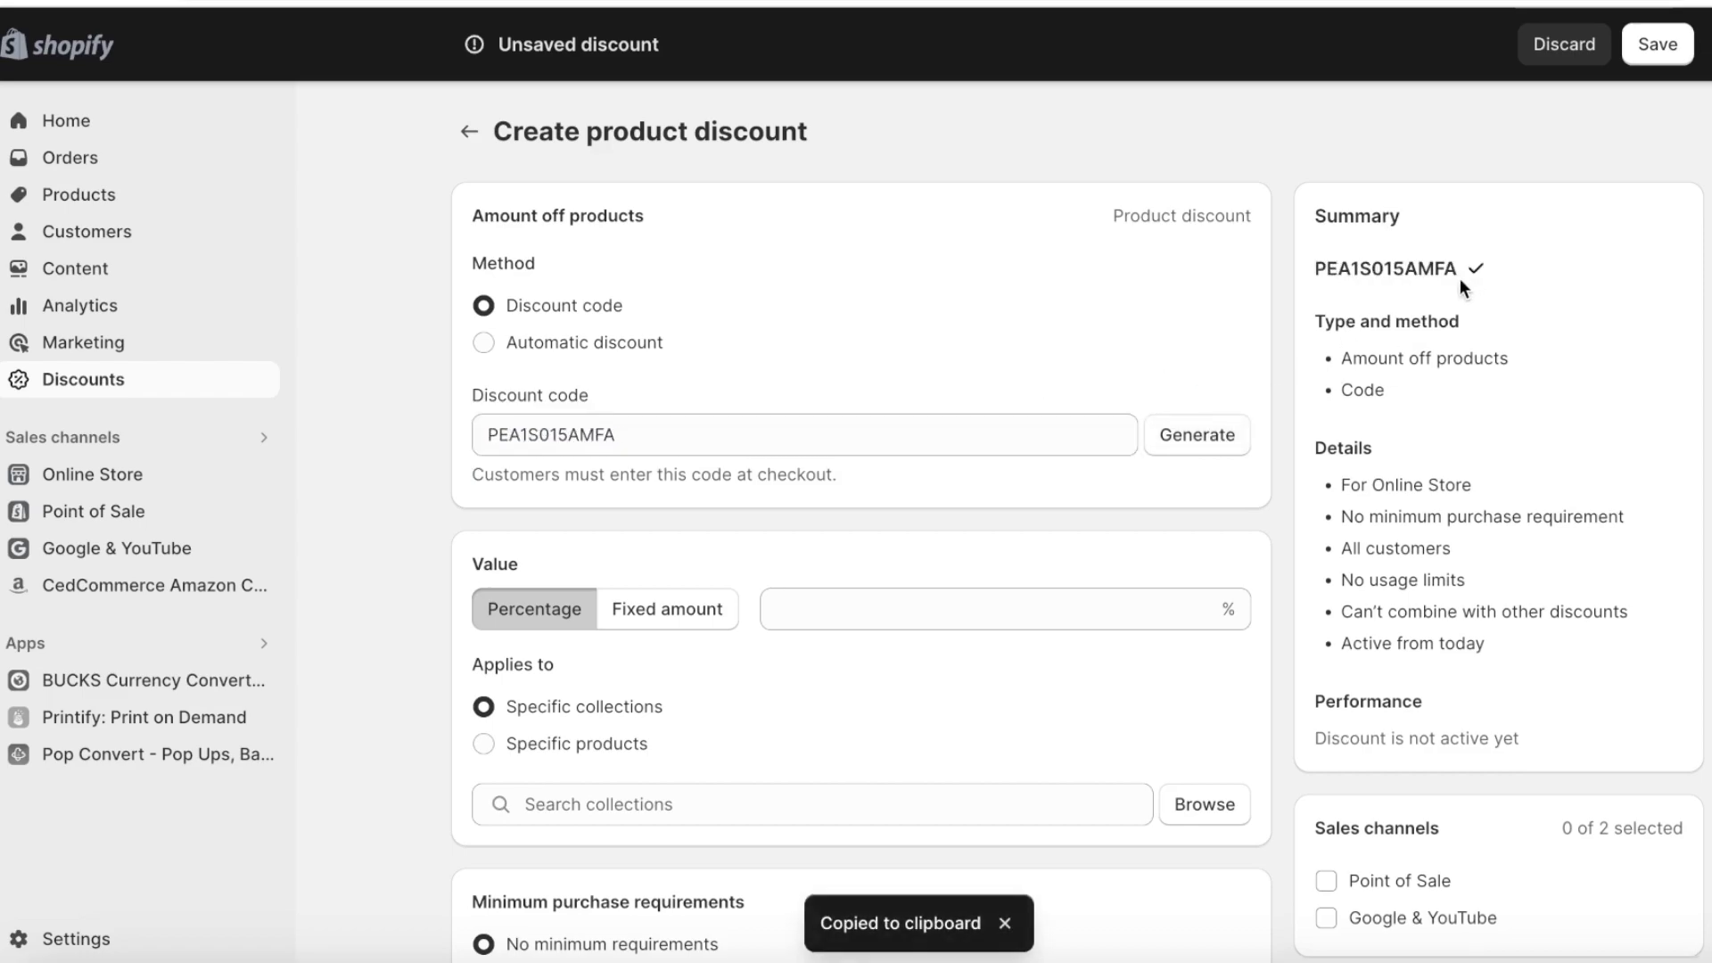
# - Set the discount value to 10% applying to specific collections
pyautogui.scroll(-1, 1234, 334)
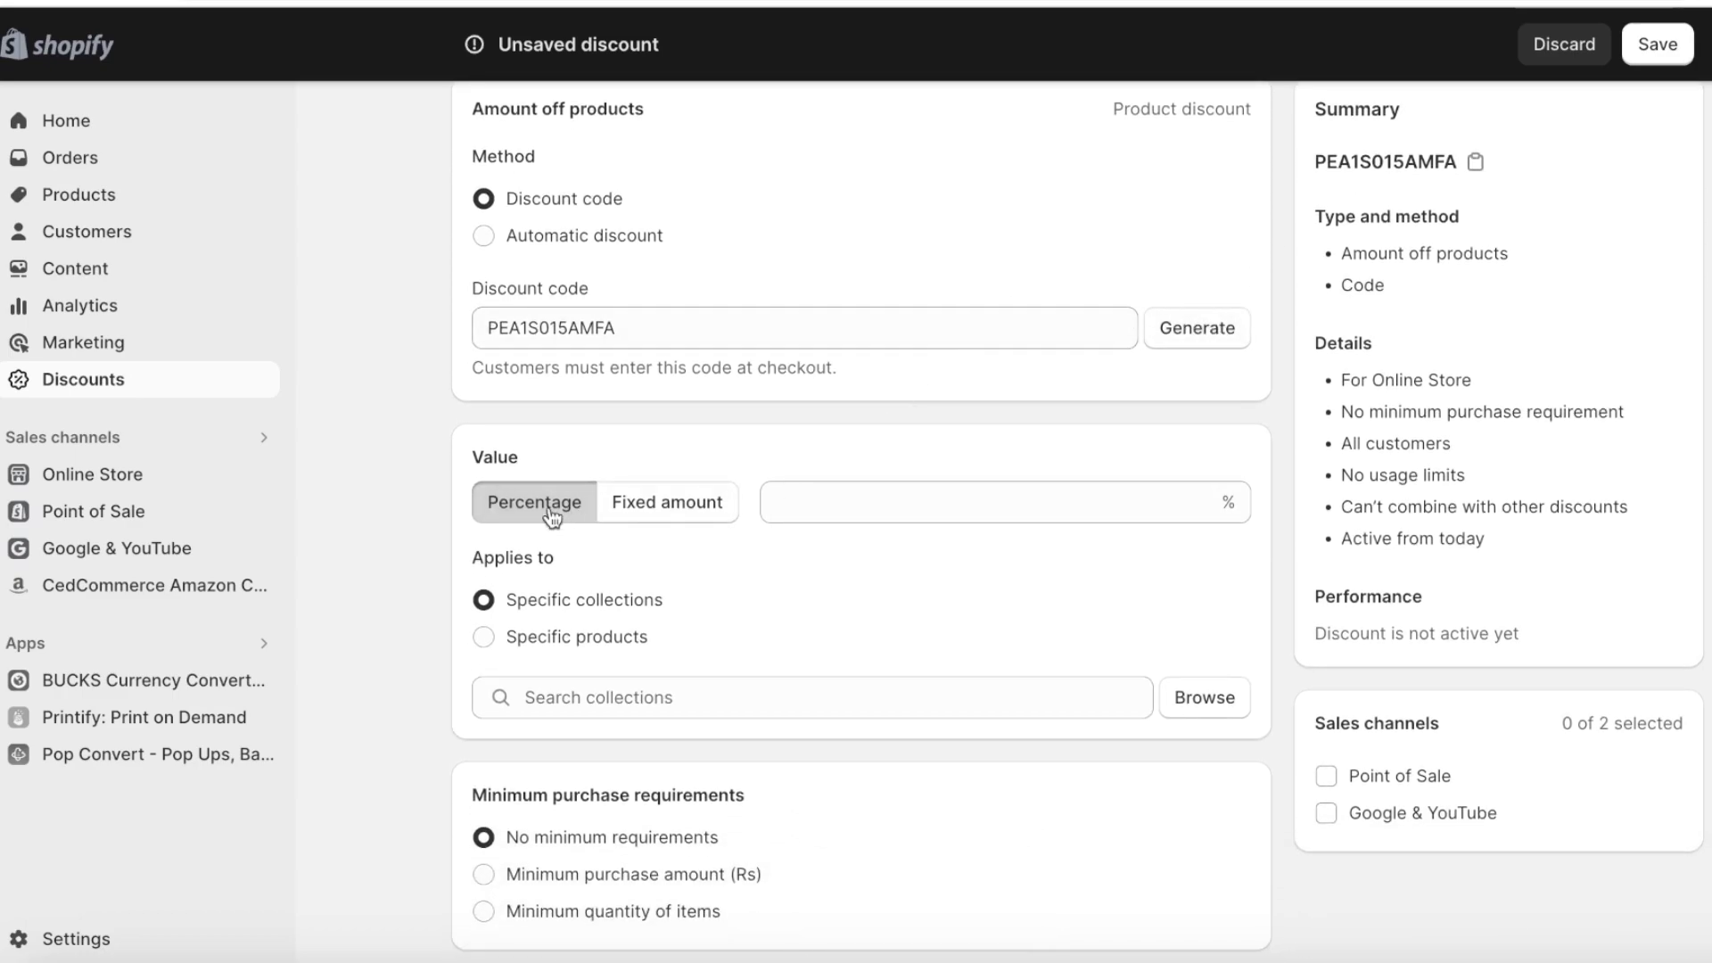
pyautogui.click(992, 489)
pyautogui.write('19')
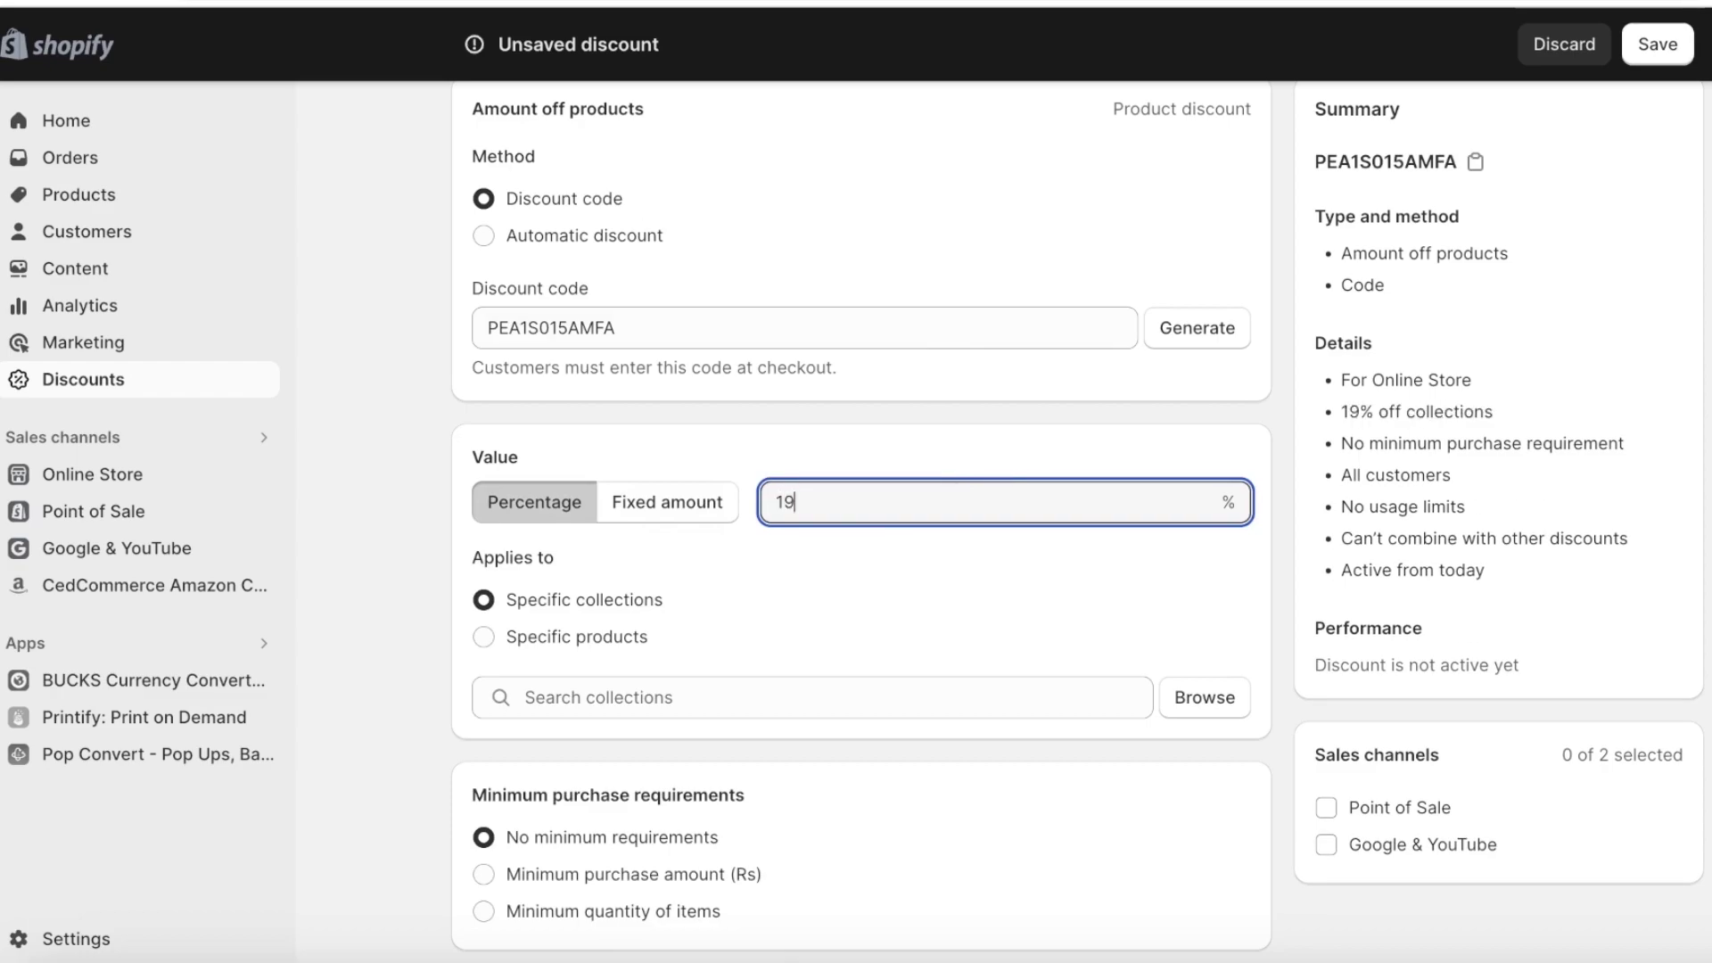
pyautogui.press('BackSpace')
pyautogui.write('0')
pyautogui.scroll(-1, 1050, 565)
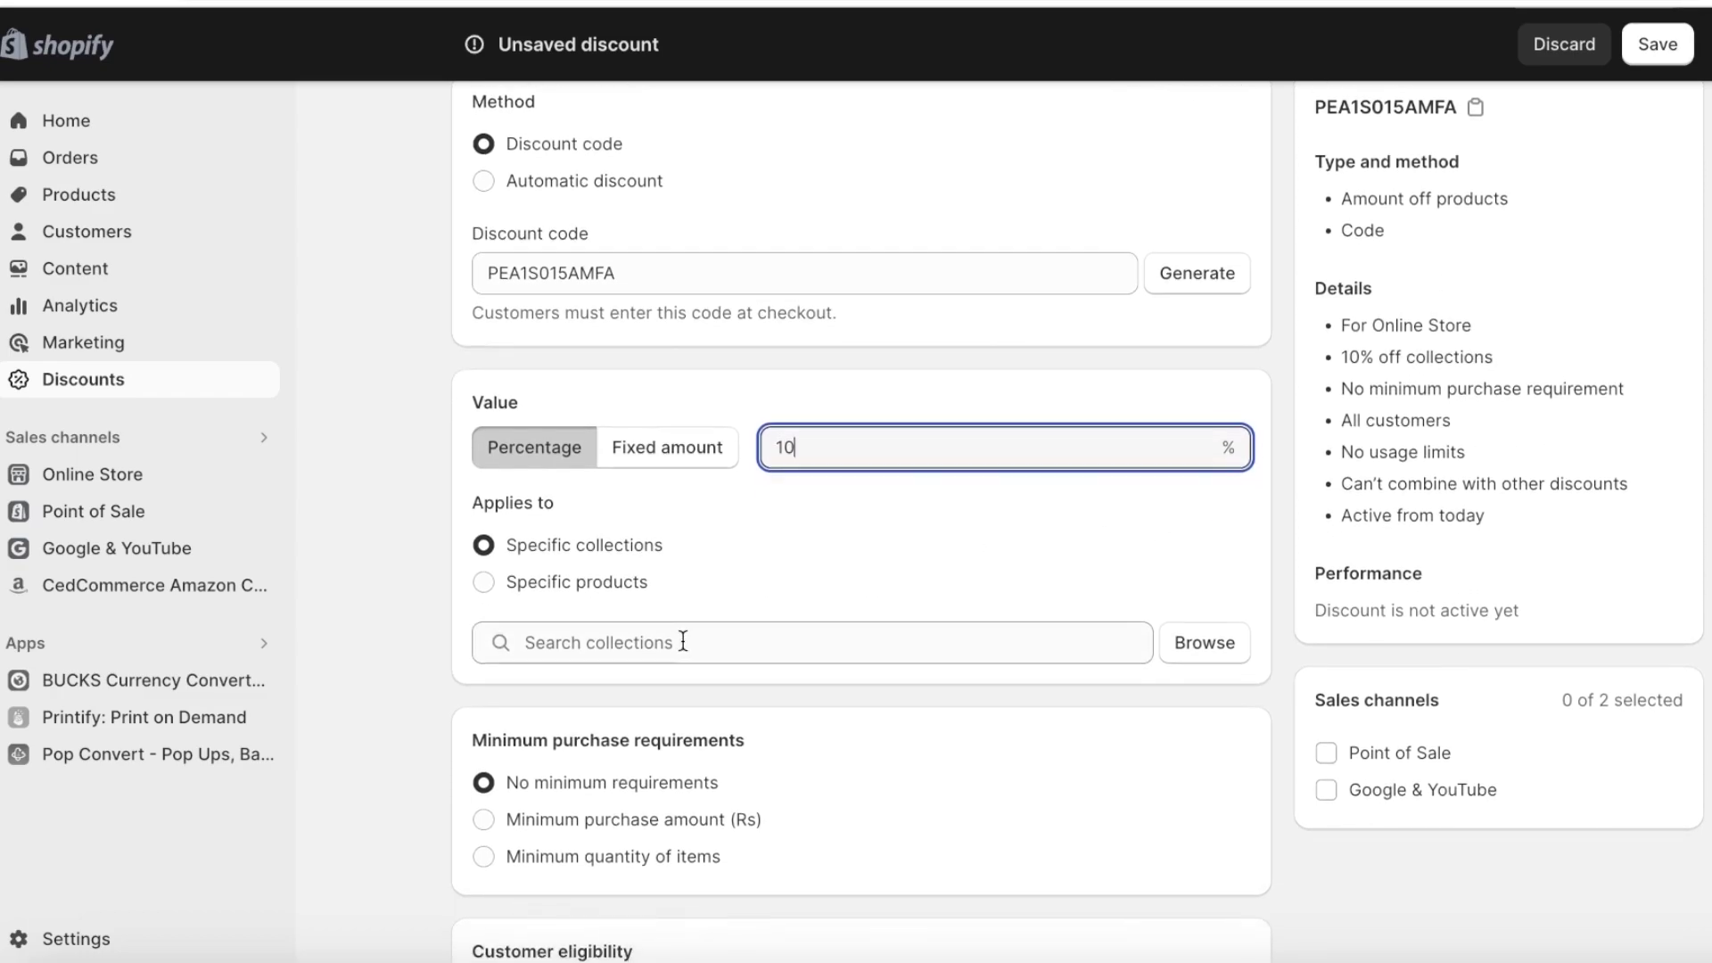
pyautogui.click(533, 572)
pyautogui.click(520, 535)
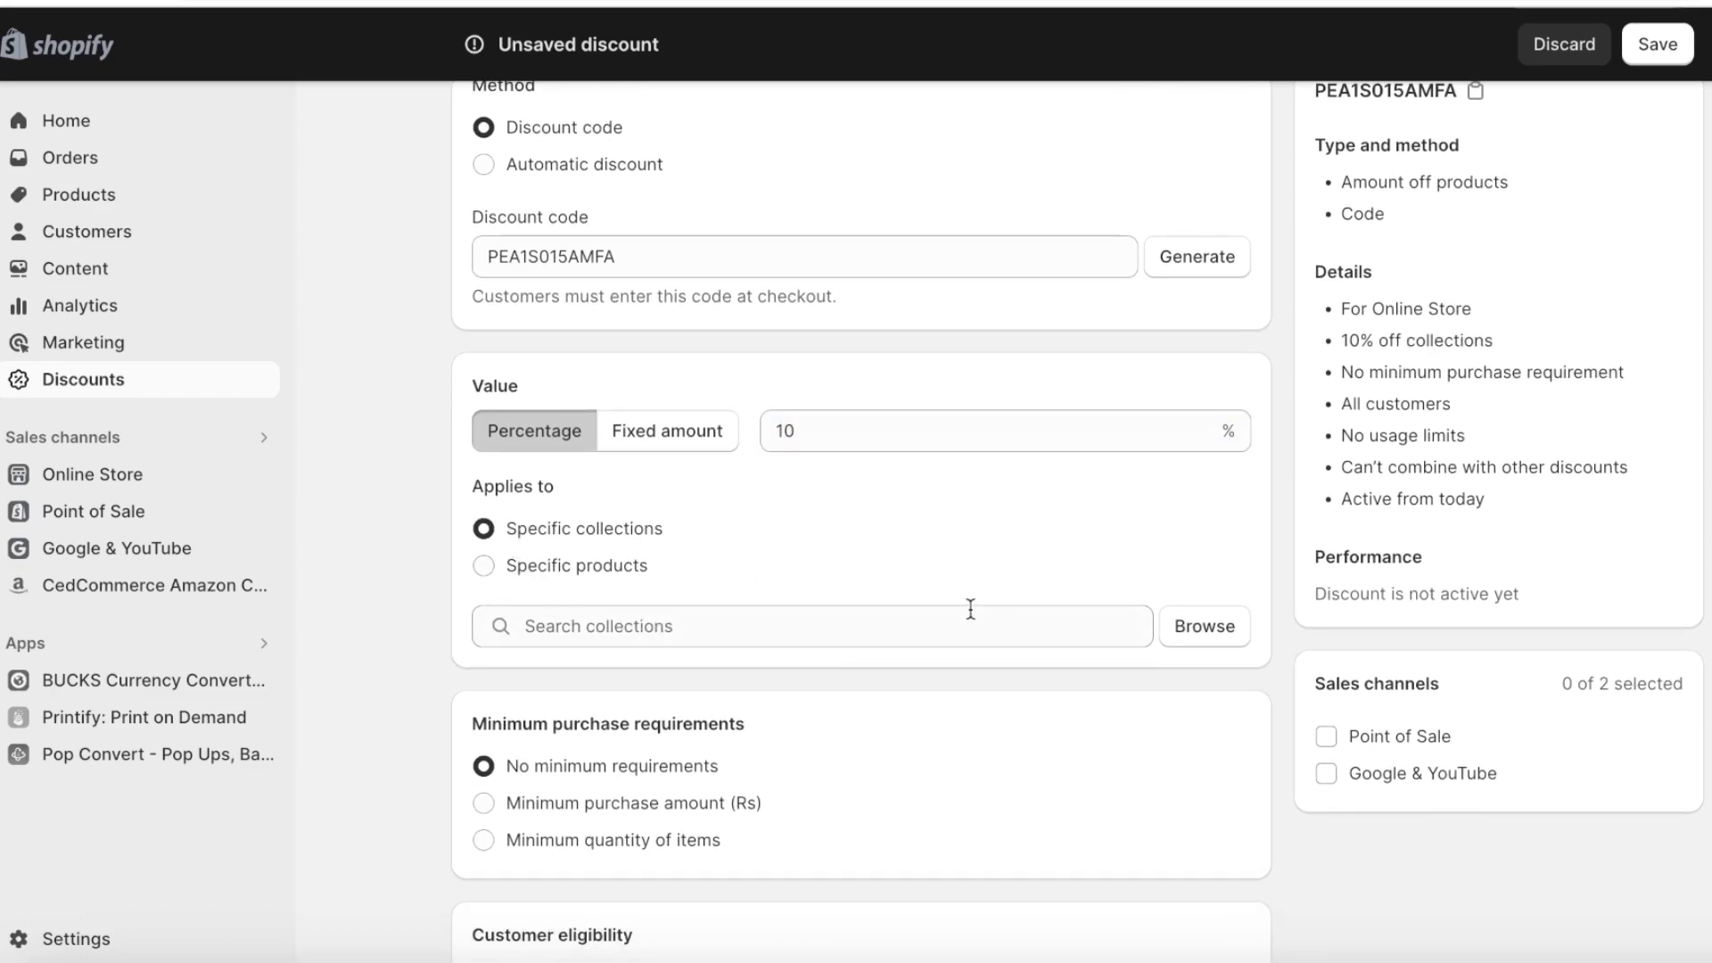
pyautogui.click(891, 644)
# - Pick the Home page collection in the Add collections dialog and add it to the discount
pyautogui.click(1170, 633)
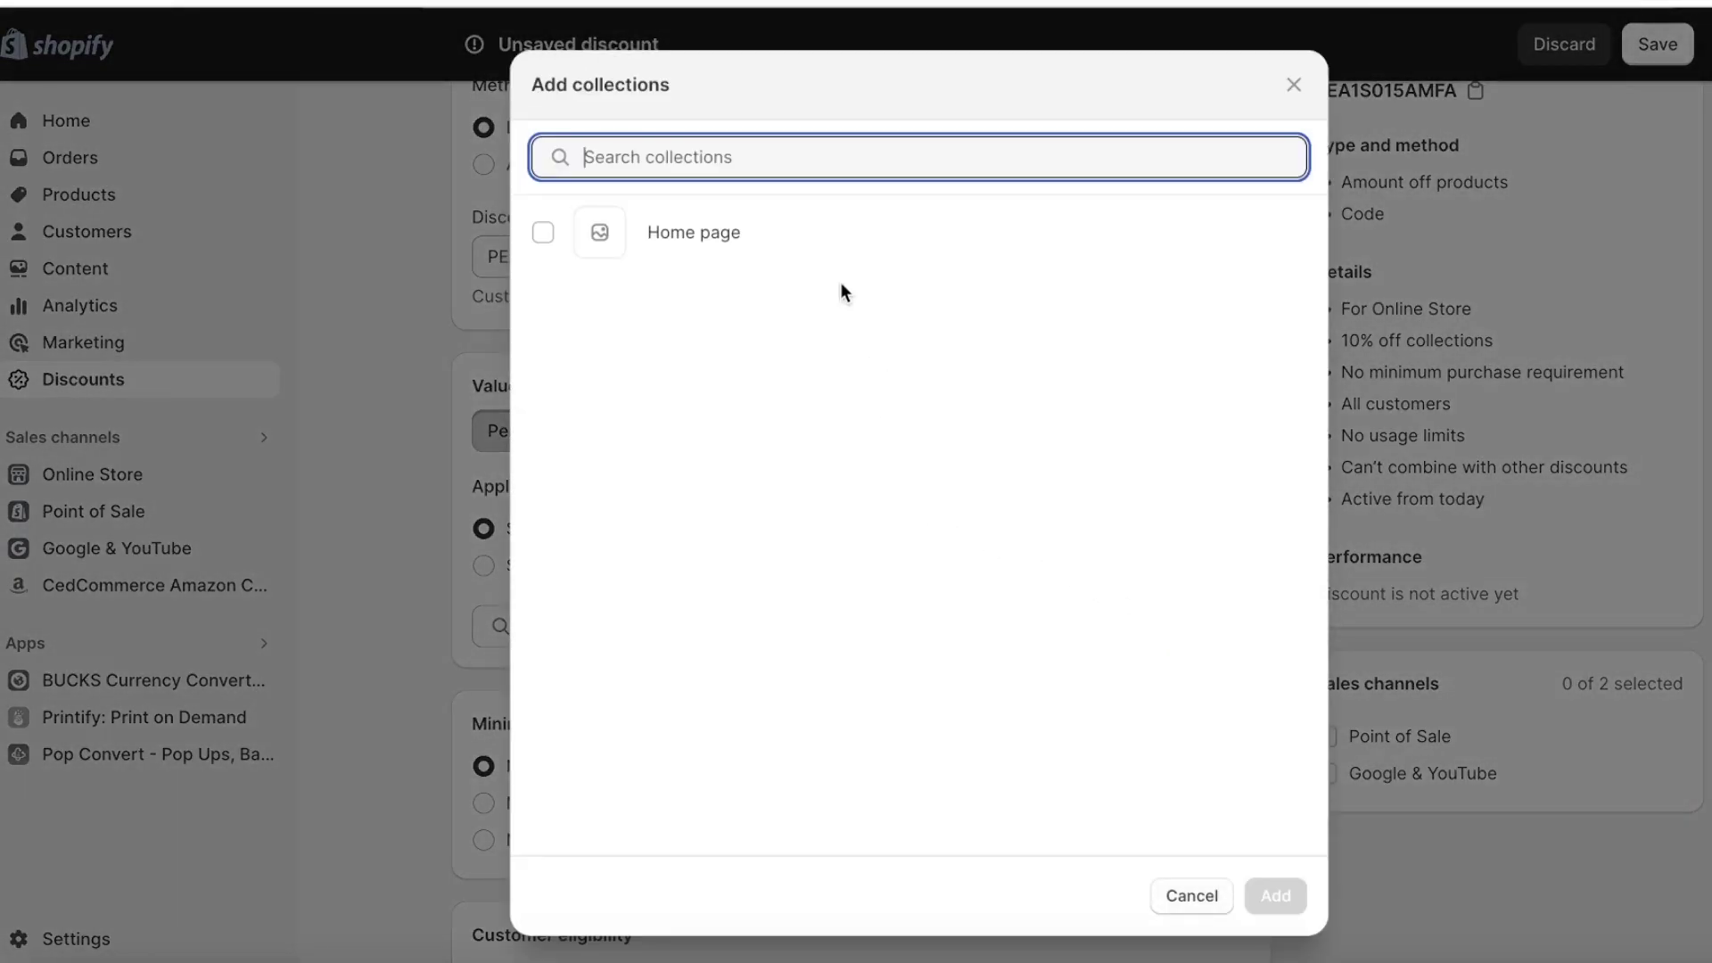
pyautogui.click(740, 230)
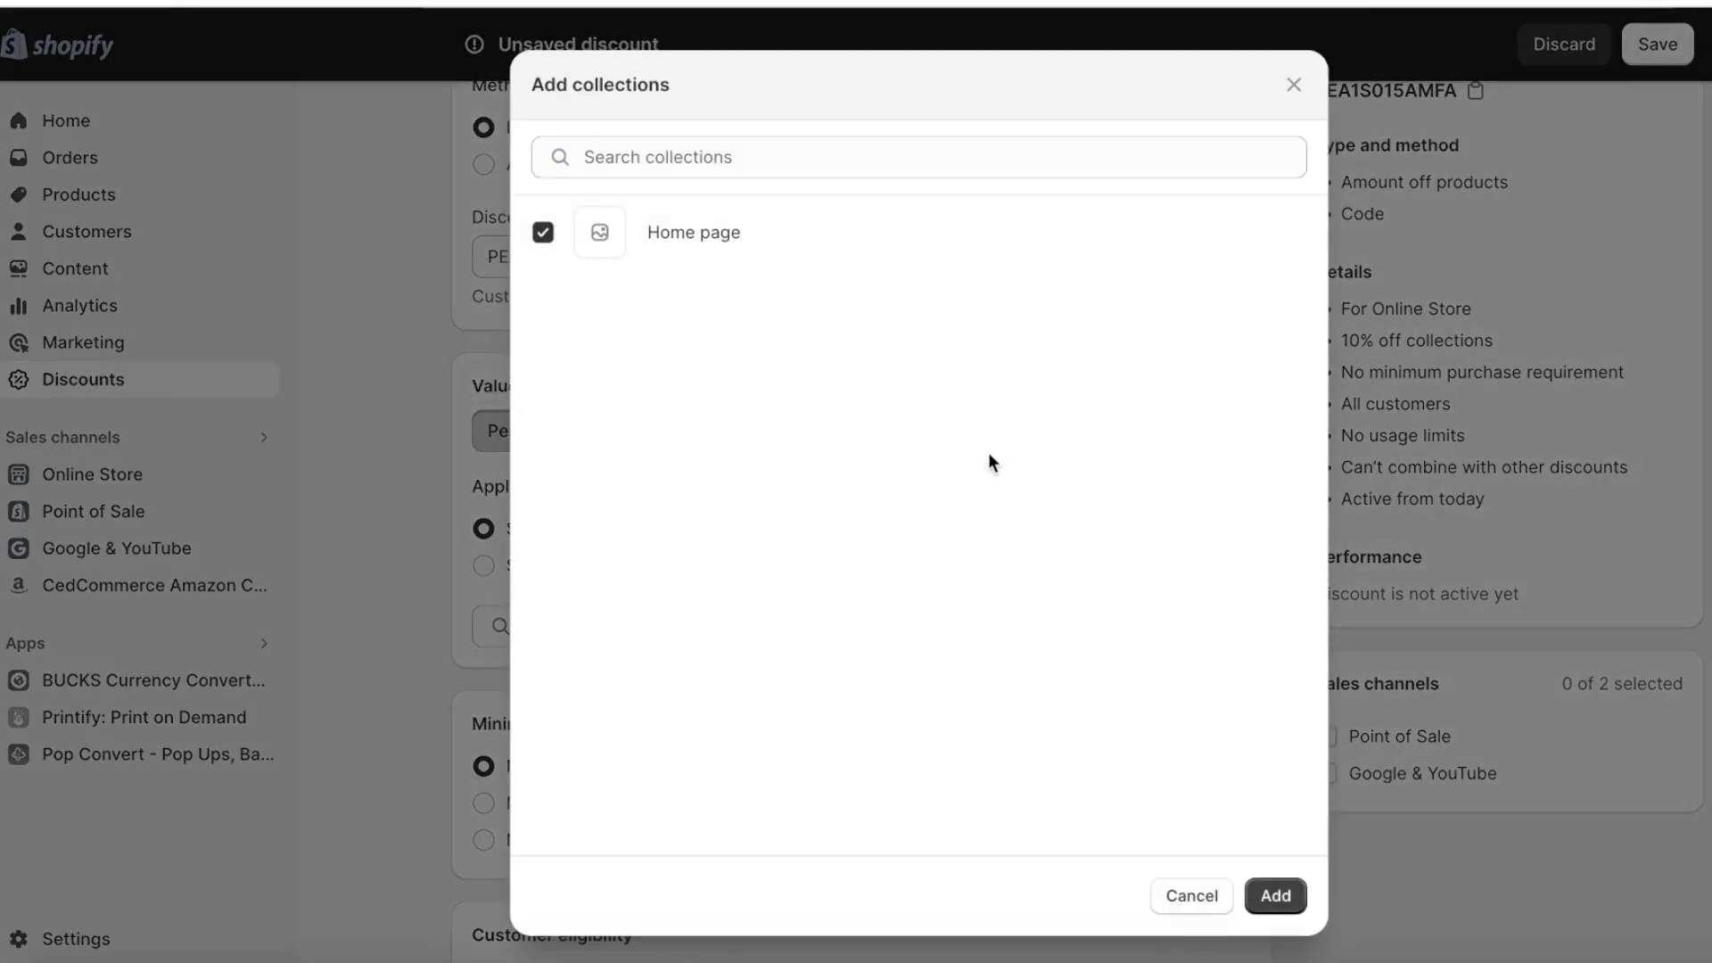
pyautogui.click(1276, 896)
pyautogui.scroll(-6, 703, 613)
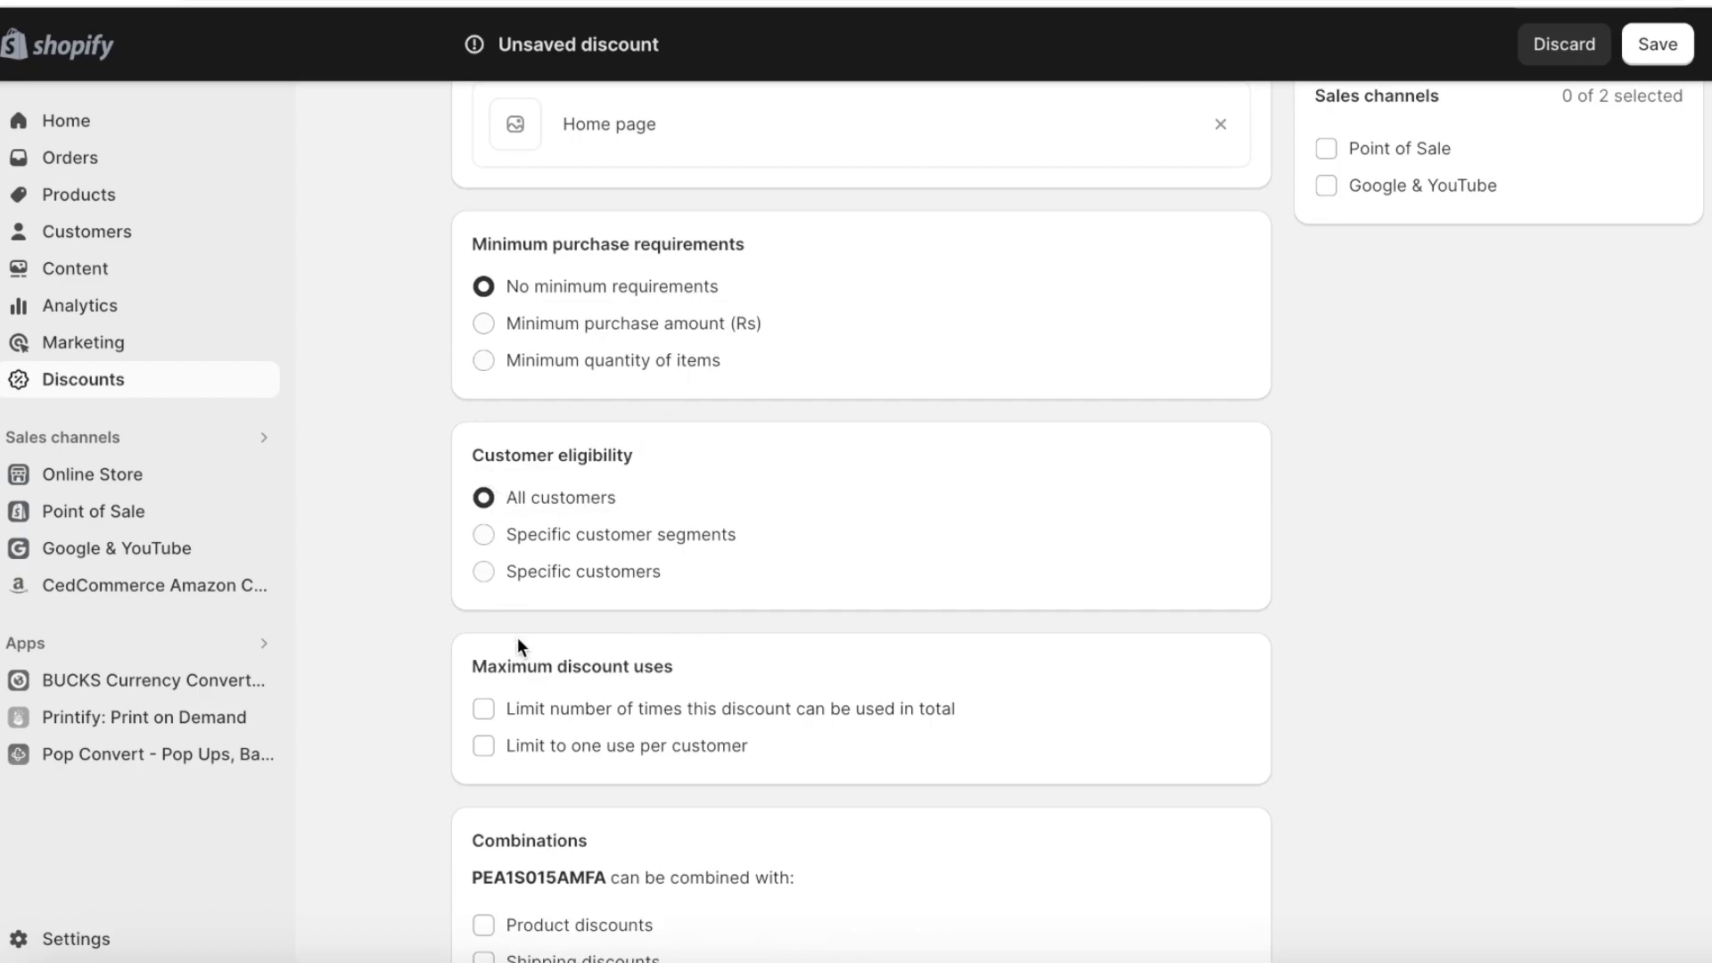
# - Keep the discount available to all customers and limit it to one use per customer
pyautogui.scroll(-2, 518, 639)
pyautogui.click(590, 403)
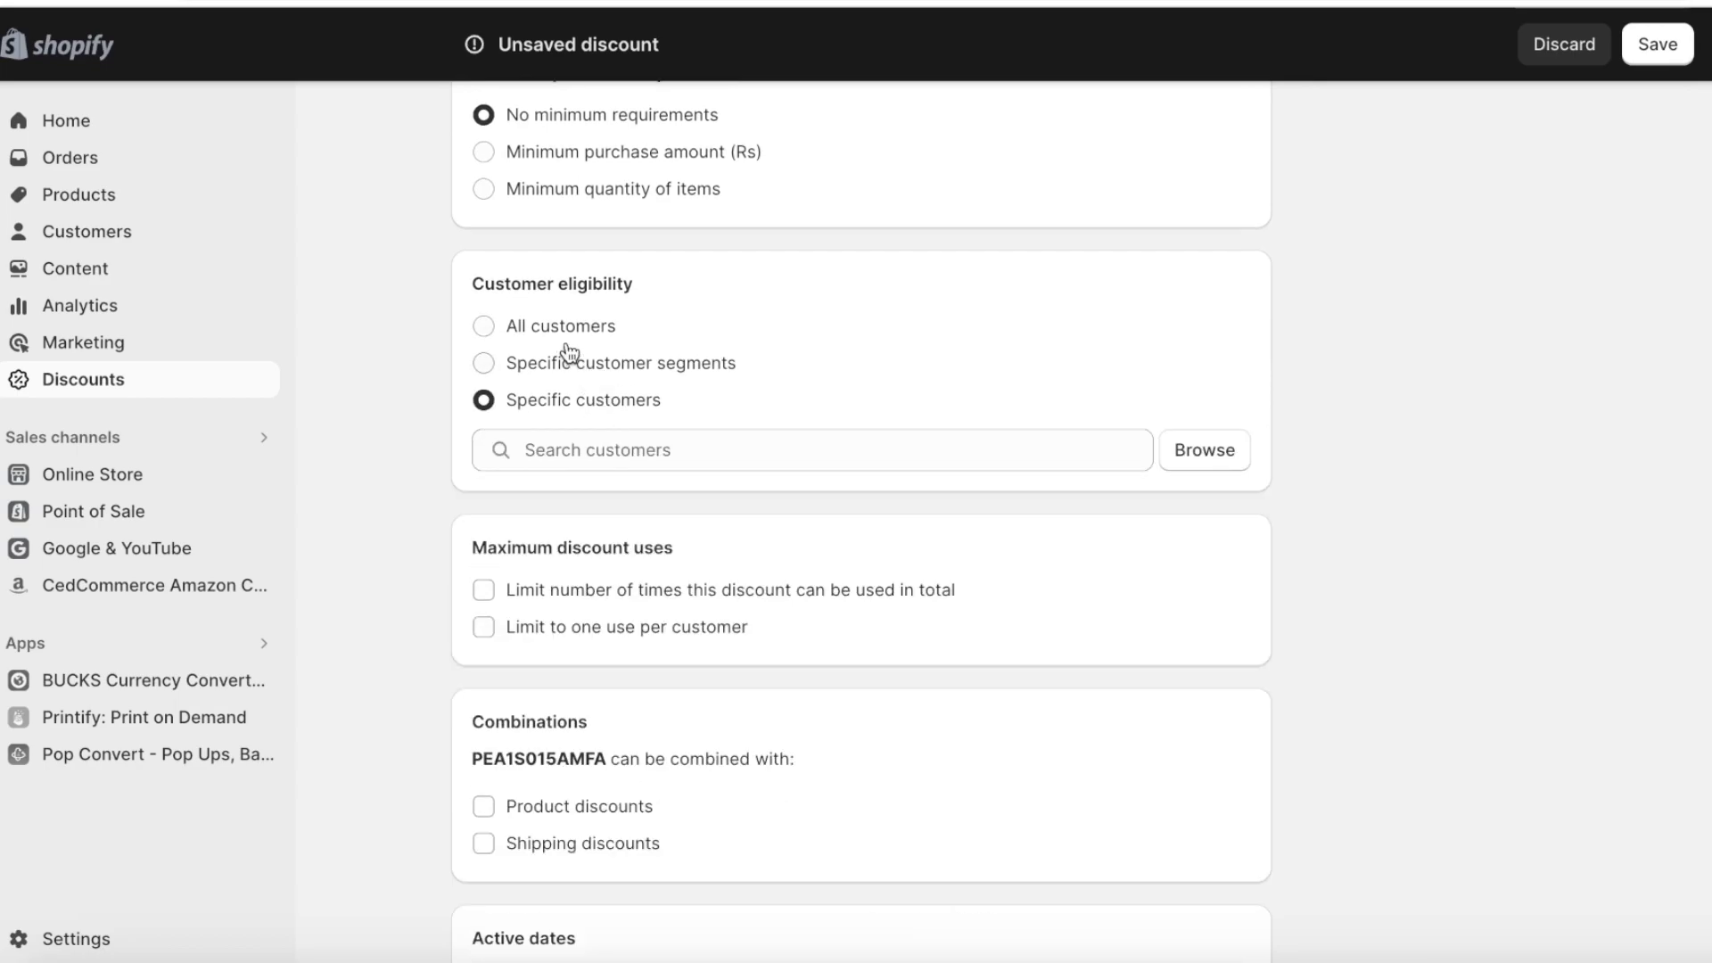
pyautogui.click(555, 329)
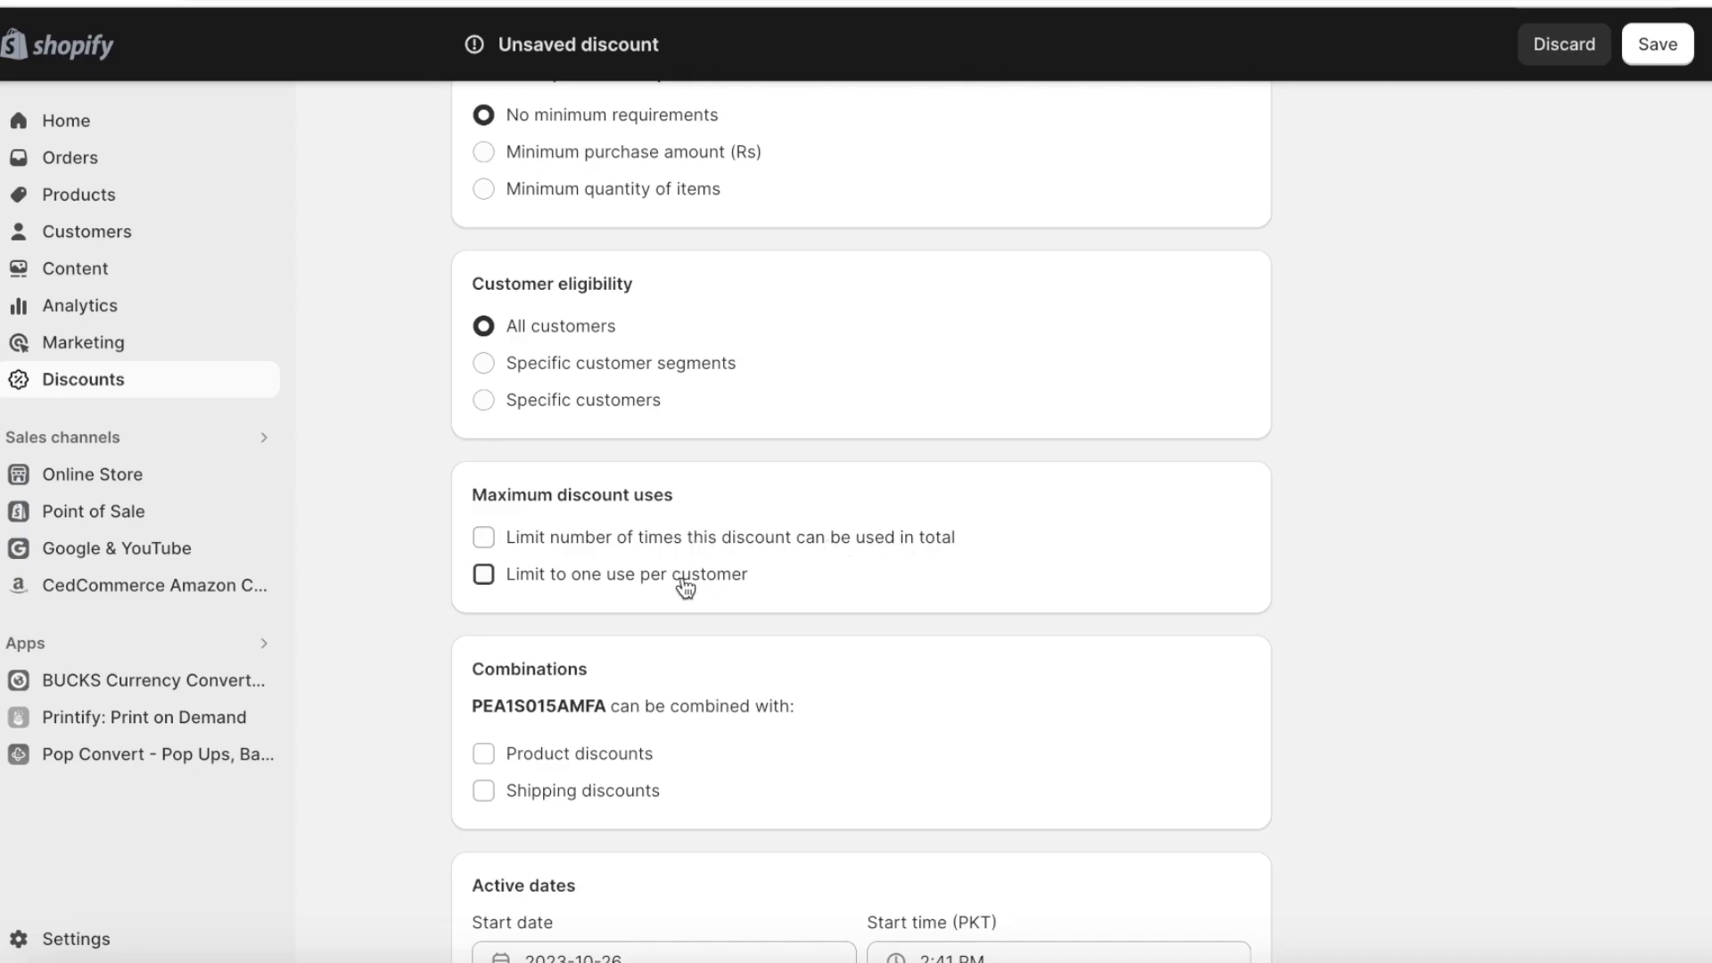
pyautogui.click(483, 574)
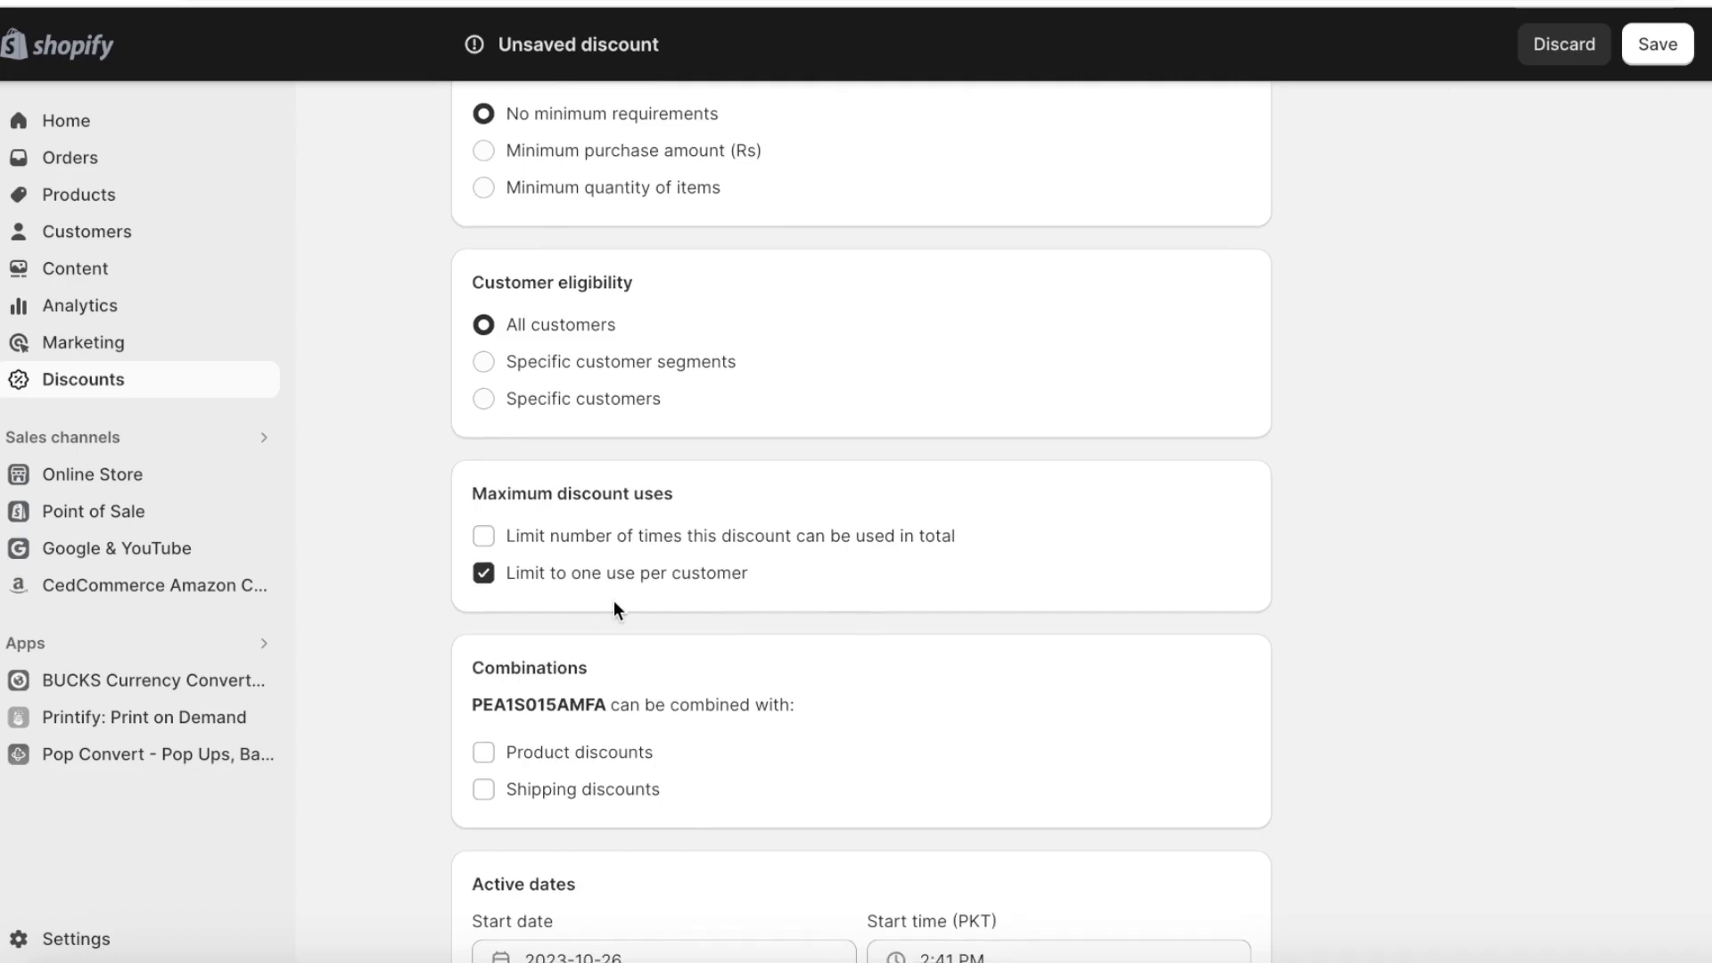
# - Allow combining with product and shipping discounts, keeping the start date 2023-10-26
pyautogui.scroll(-2, 614, 601)
pyautogui.click(583, 588)
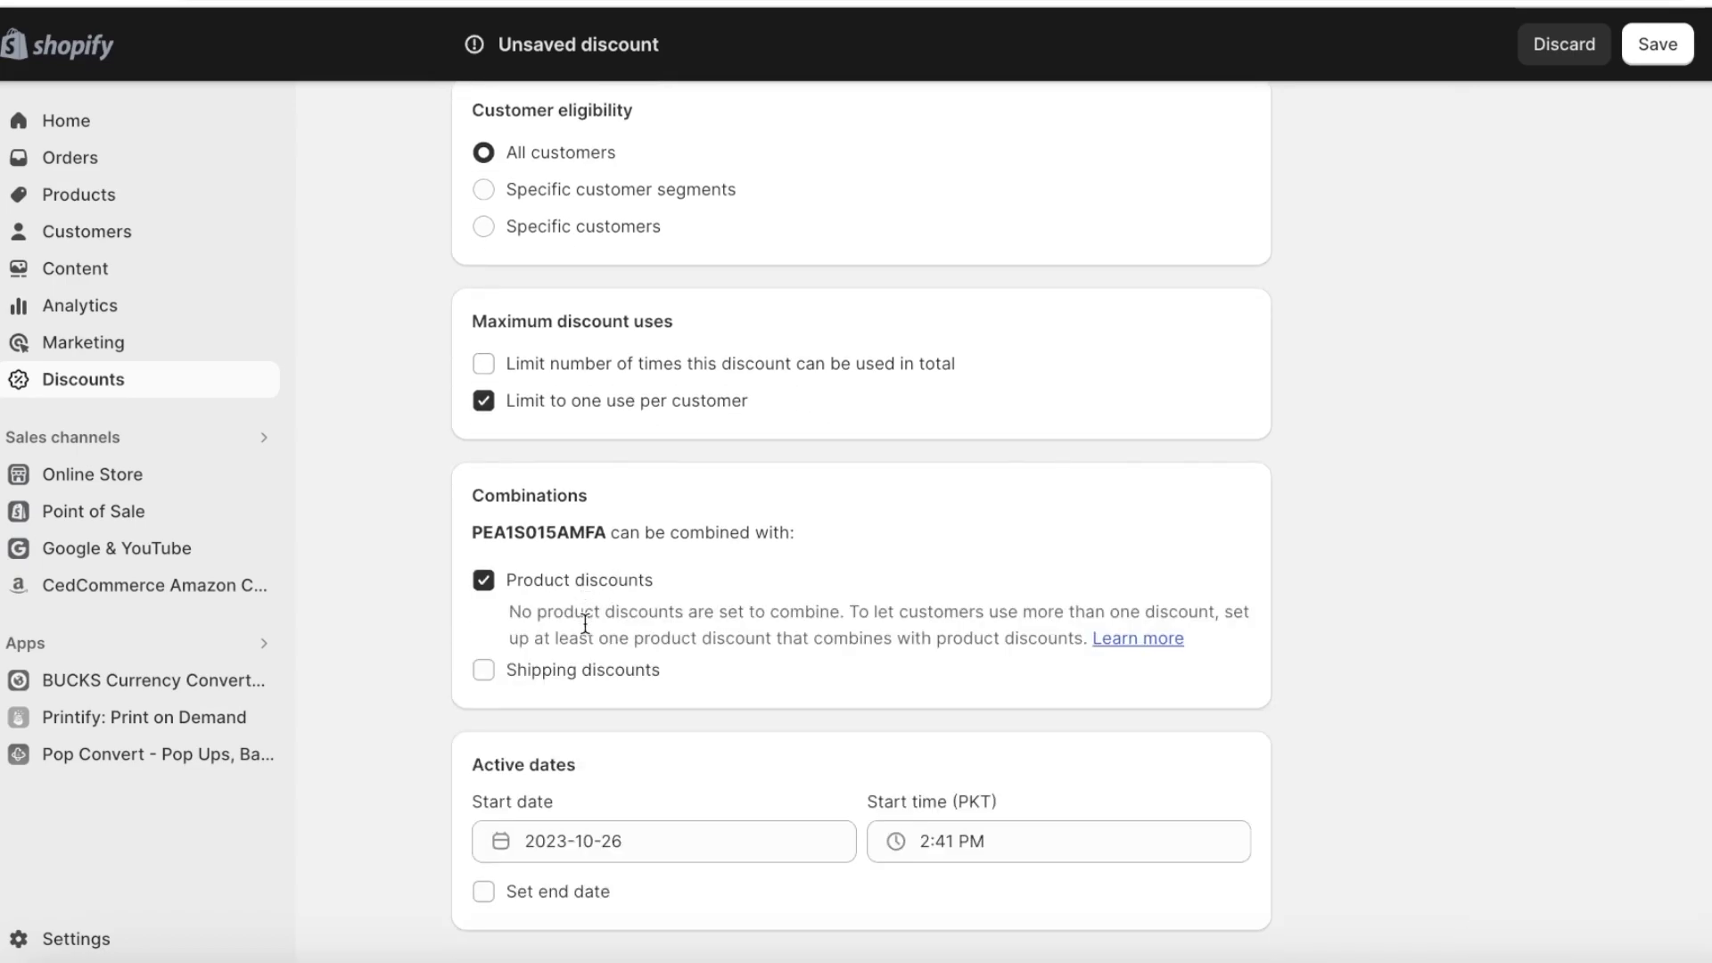
pyautogui.click(567, 670)
pyautogui.scroll(-1, 898, 527)
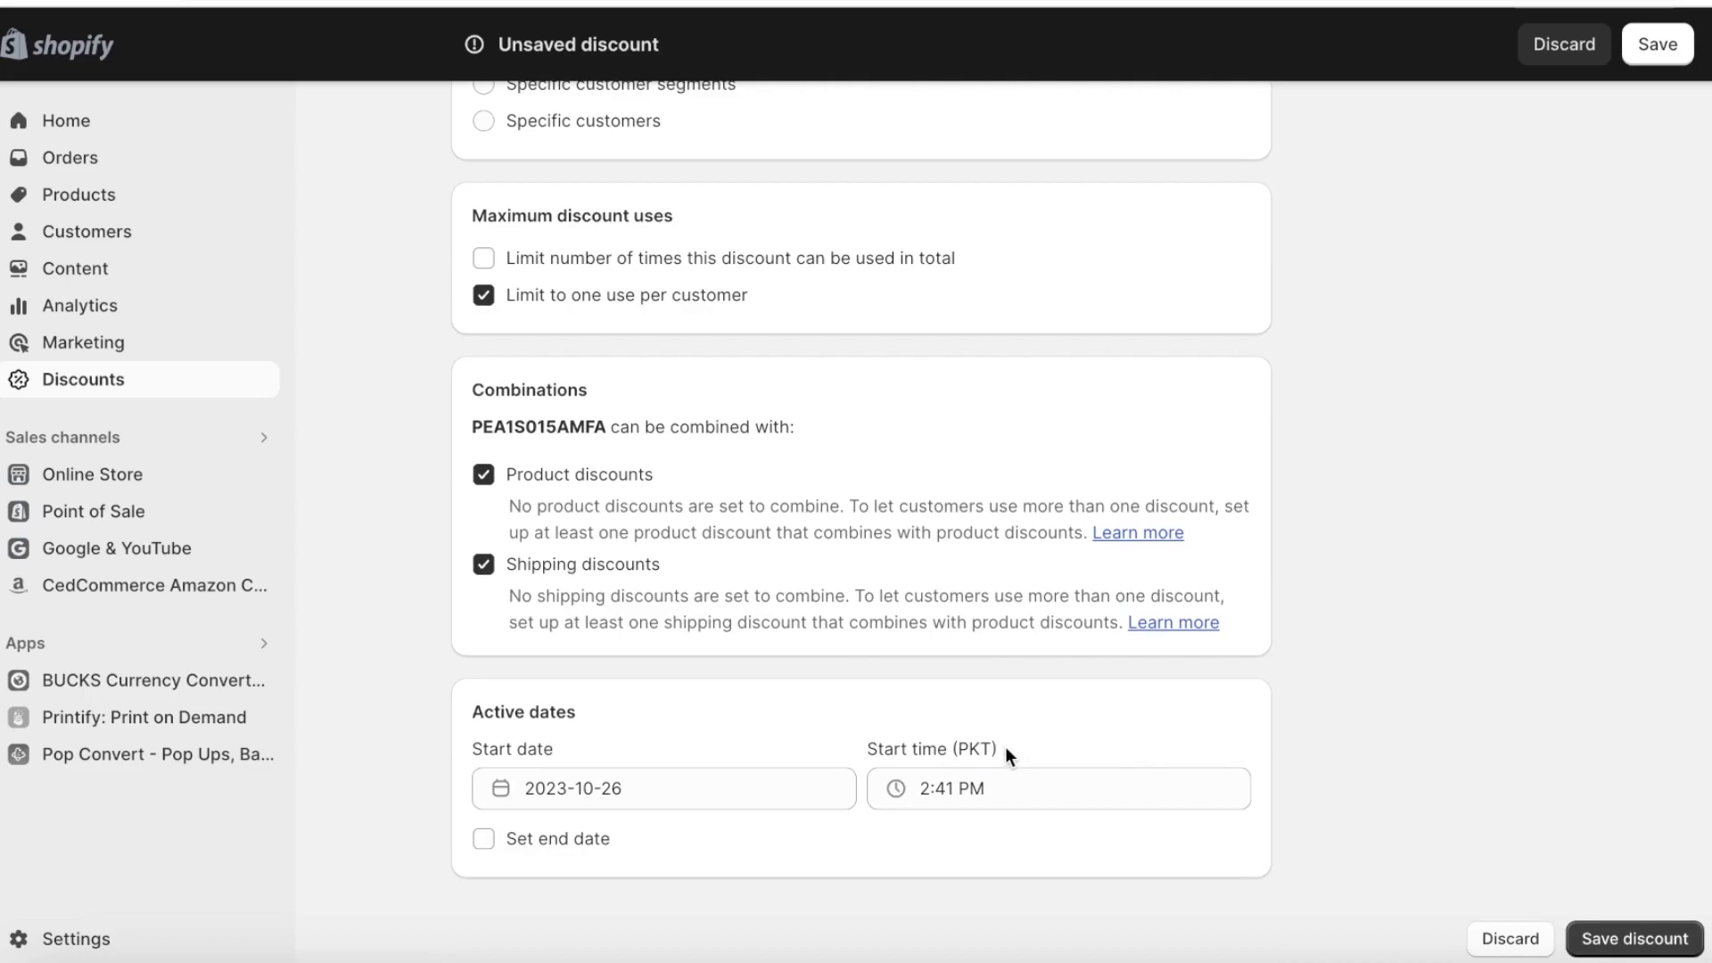
pyautogui.click(664, 789)
pyautogui.click(1328, 434)
pyautogui.click(552, 791)
pyautogui.click(1281, 765)
pyautogui.click(1673, 933)
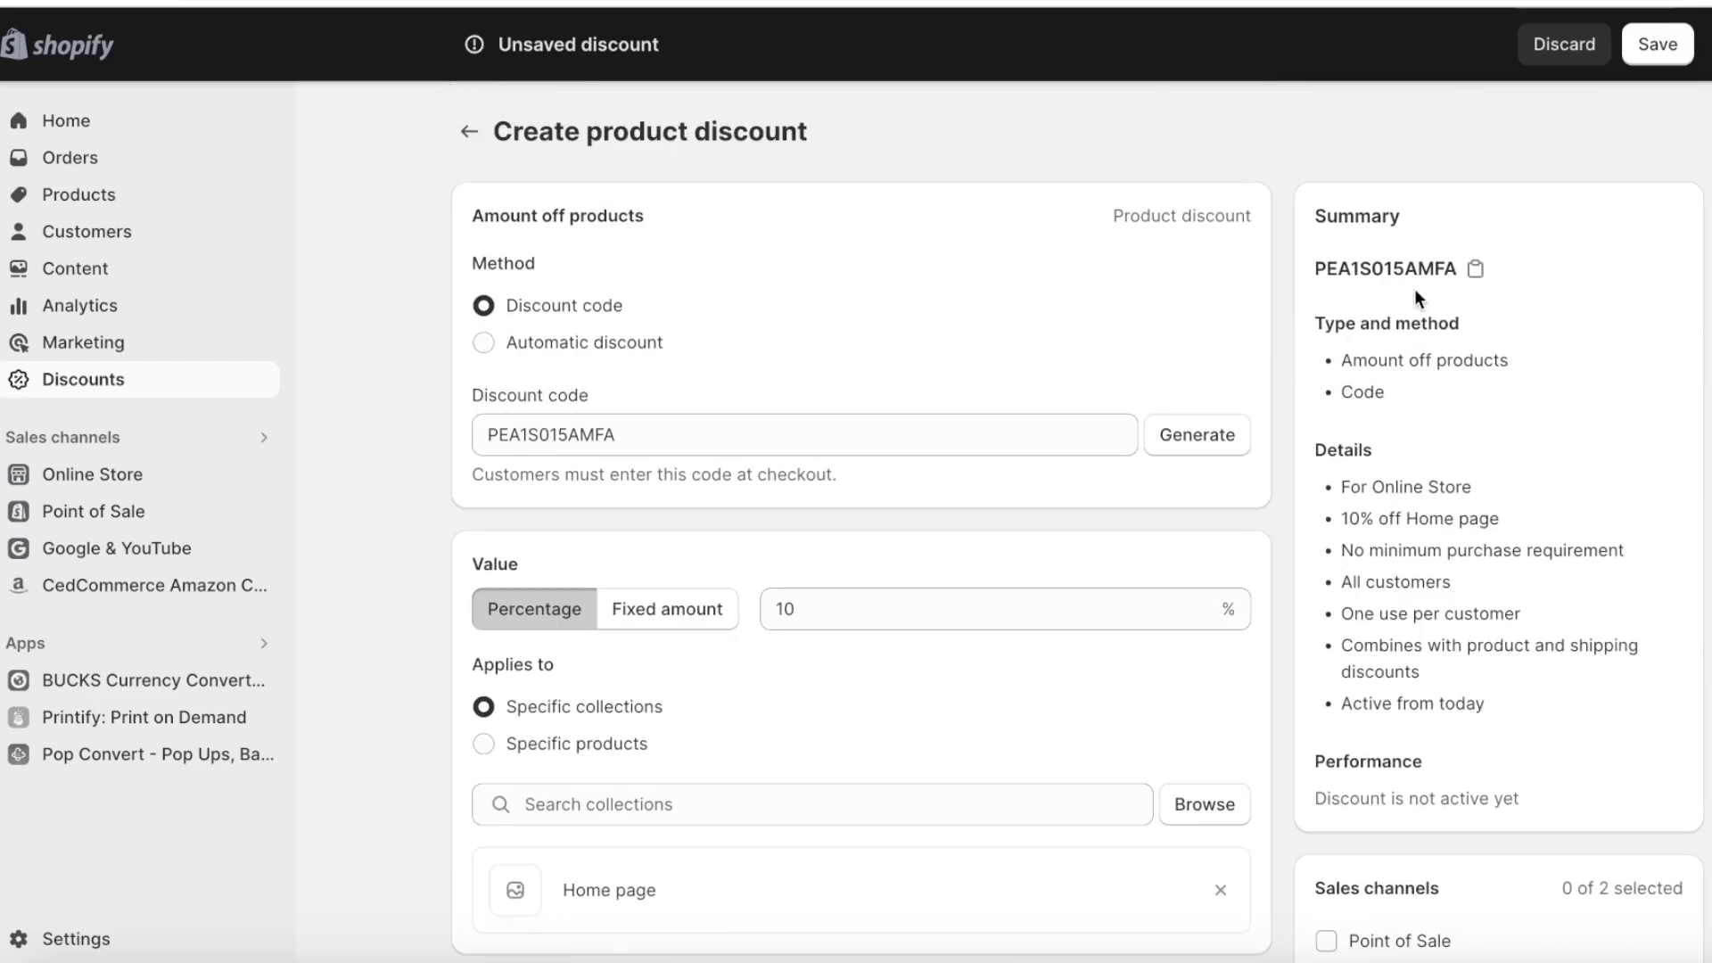
pyautogui.click(1475, 268)
pyautogui.scroll(-10, 1445, 557)
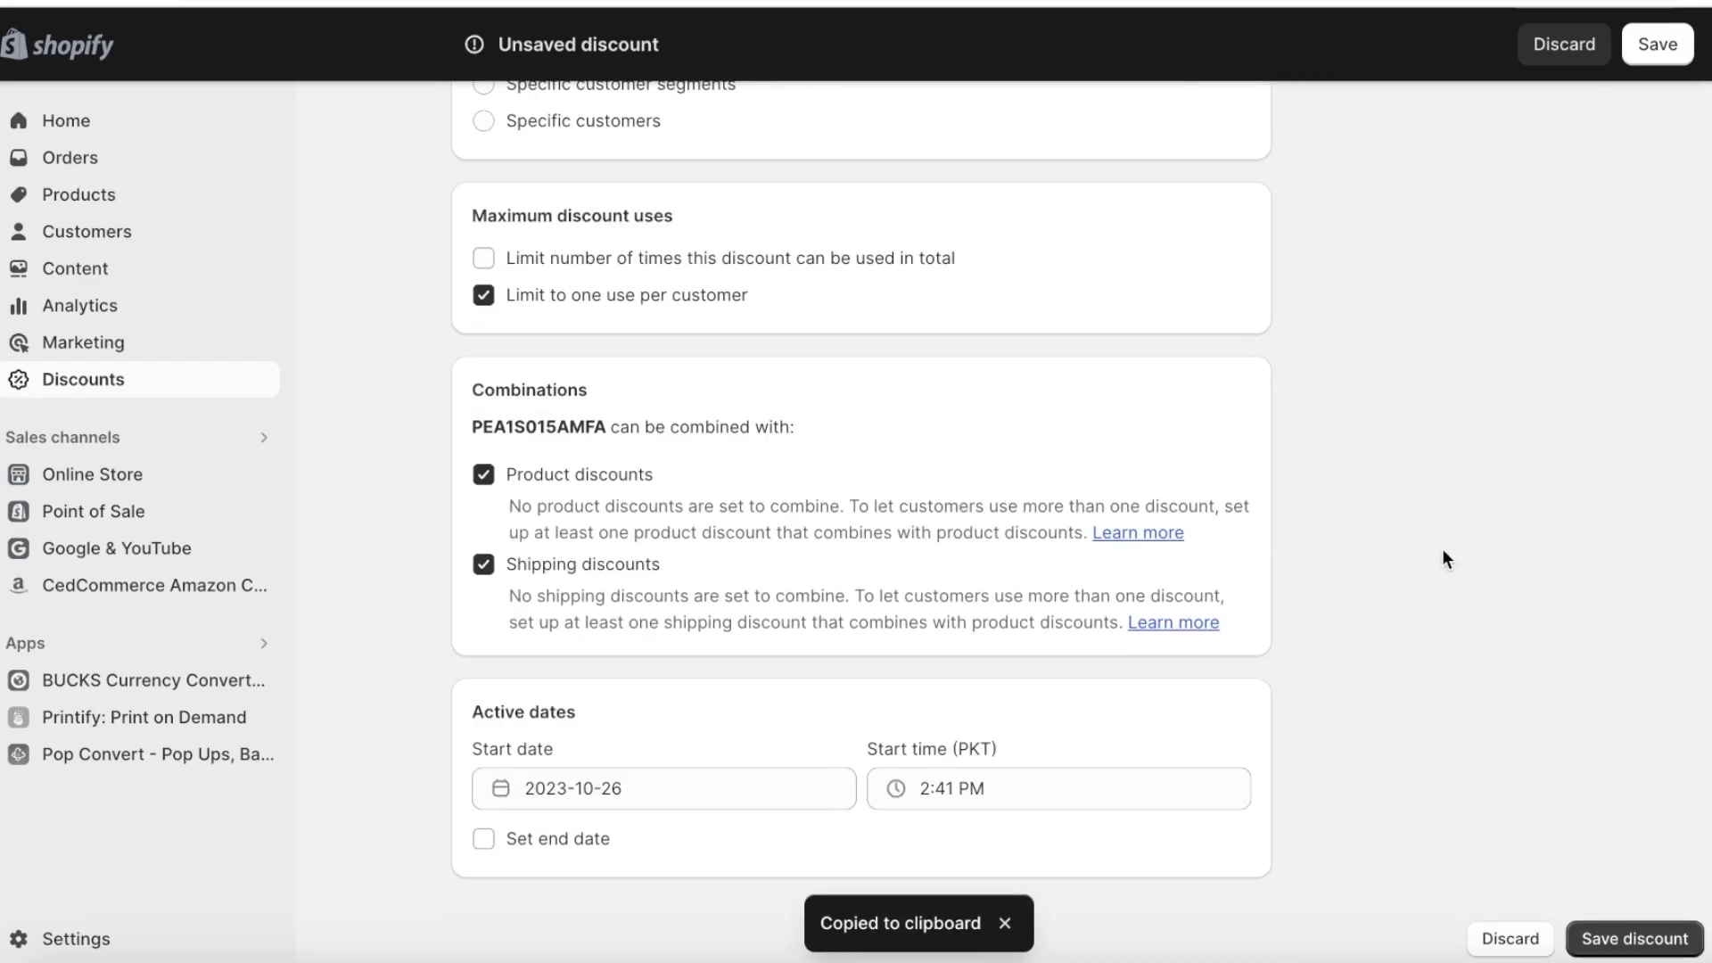
pyautogui.click(1613, 941)
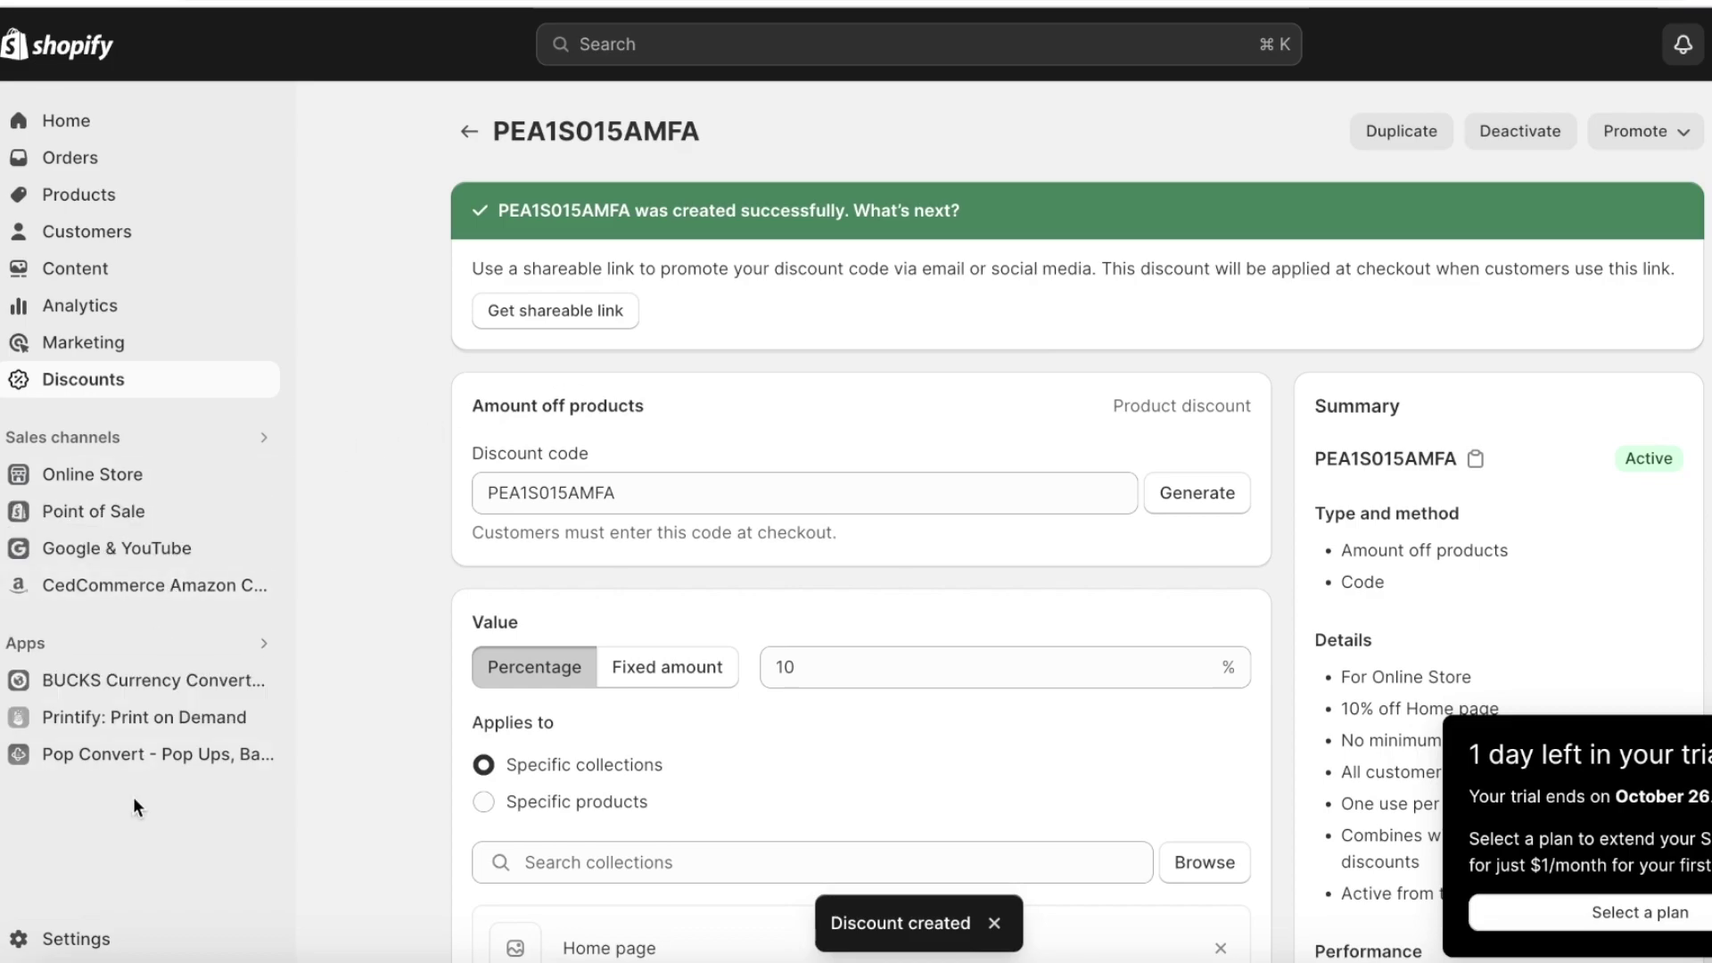
# - Open the Pop Convert - Pop Ups, Banners app from the Apps sidebar
pyautogui.click(127, 758)
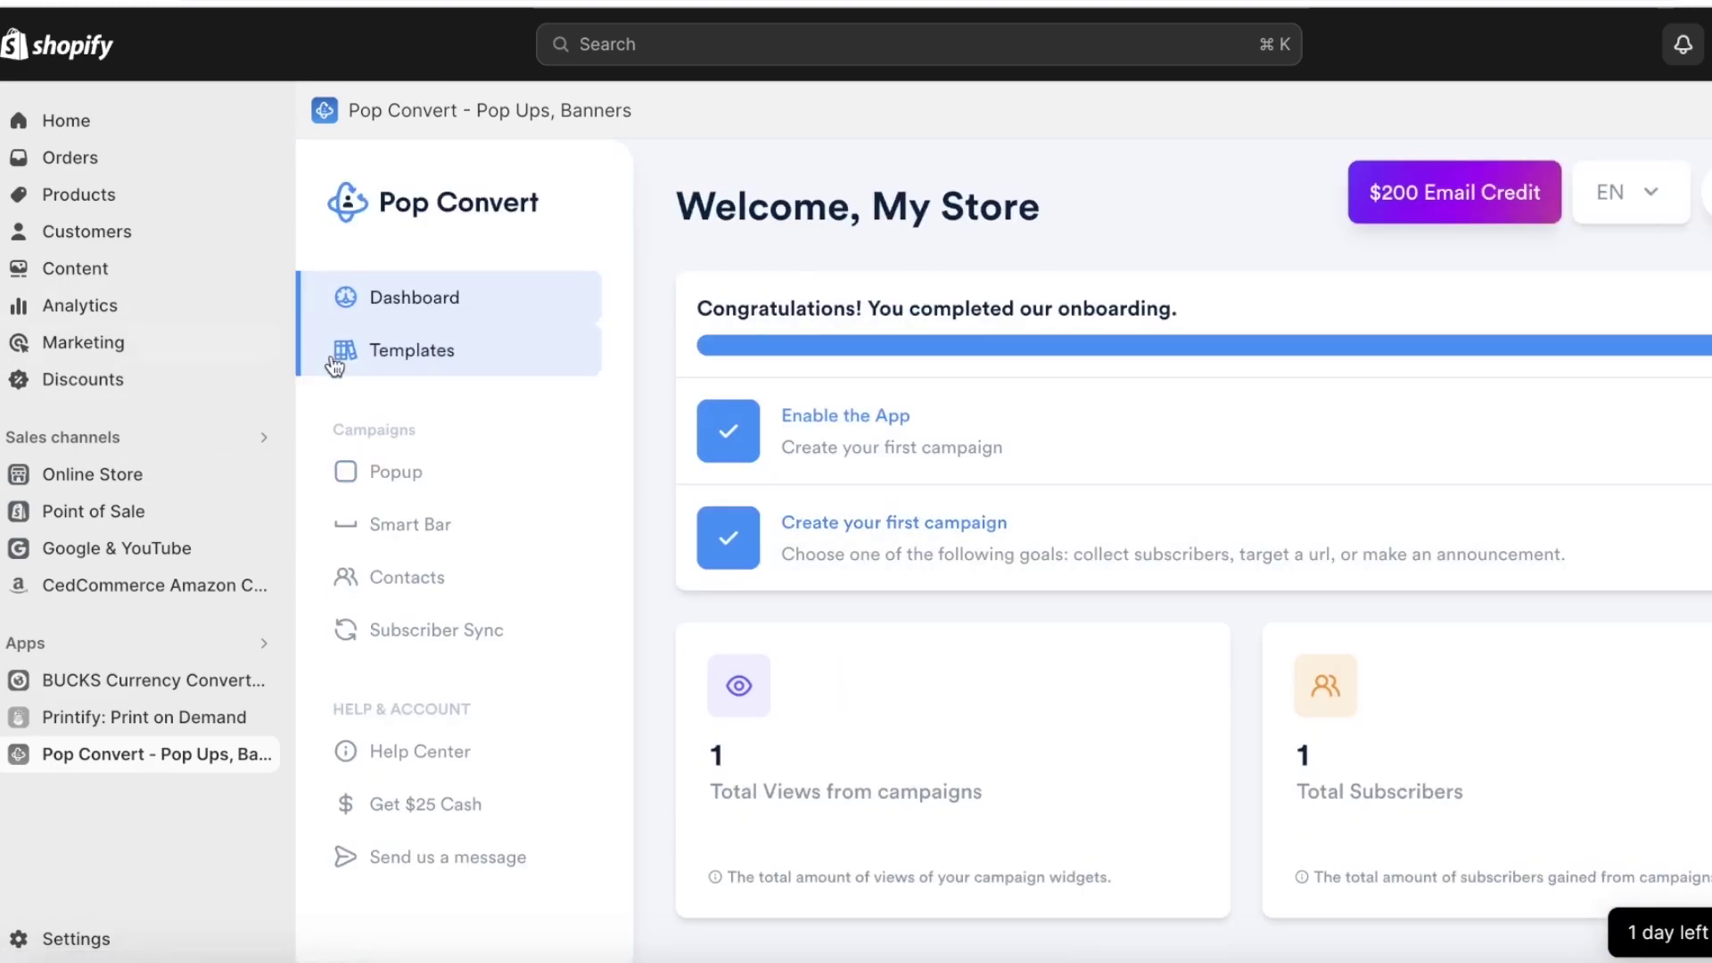
# - Reopen the New Subs popup campaign and move from its Content settings to Display settings
pyautogui.click(419, 482)
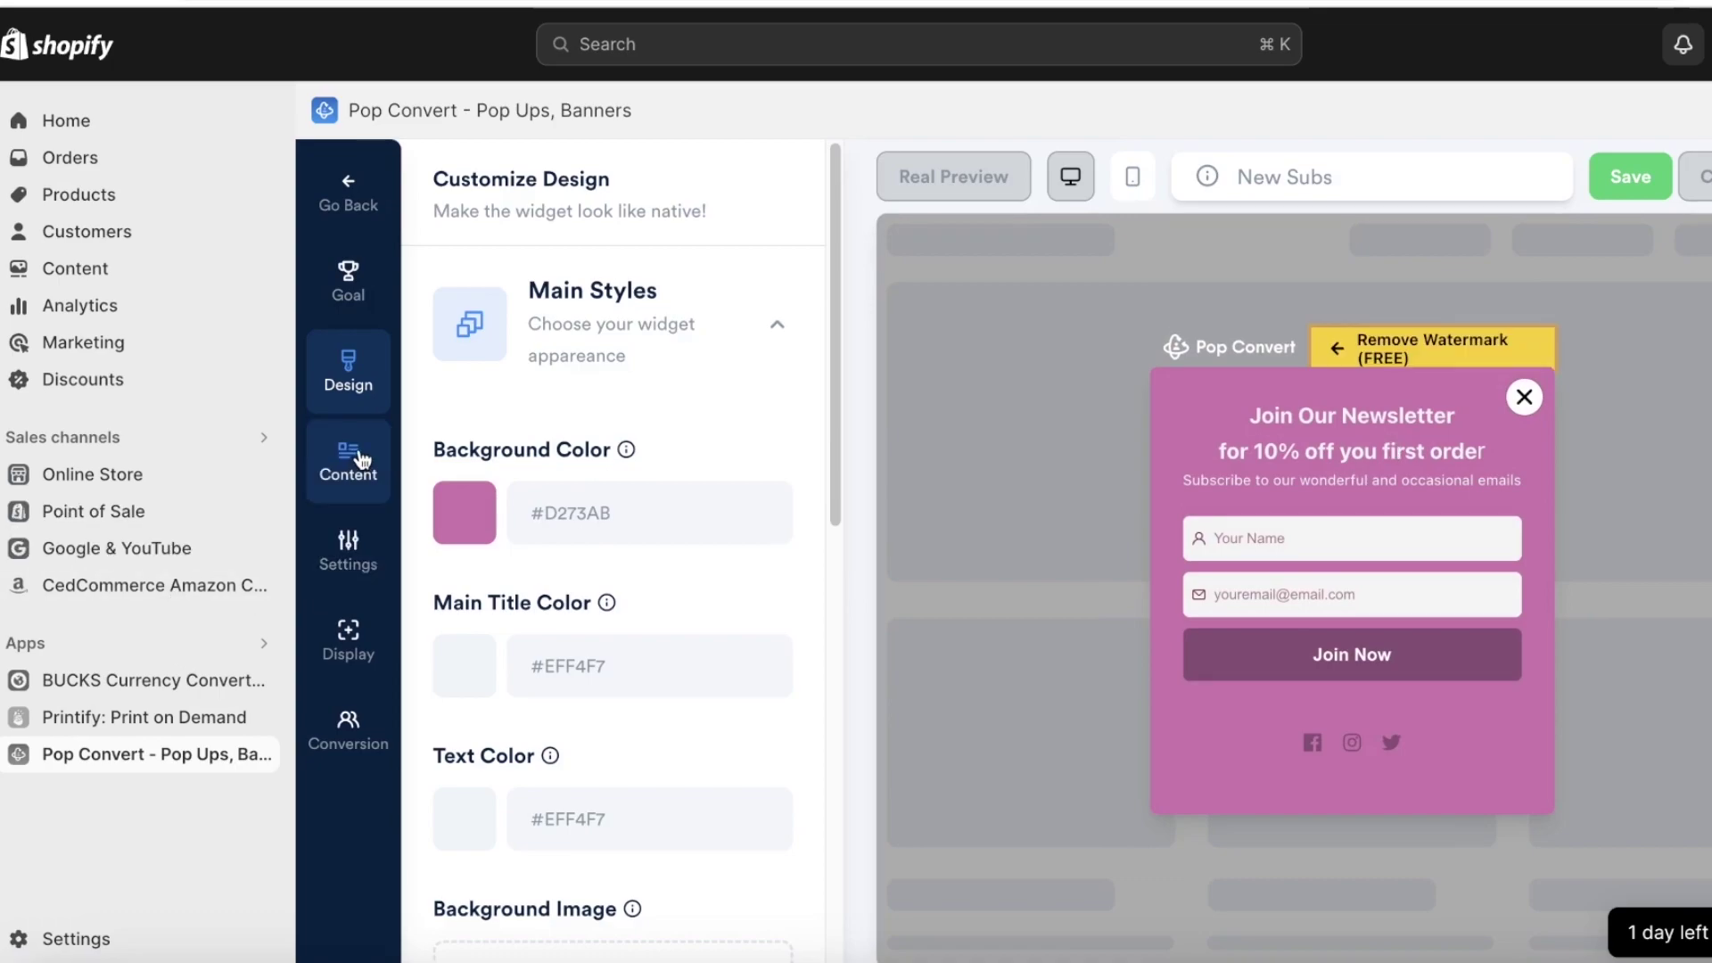
pyautogui.click(361, 459)
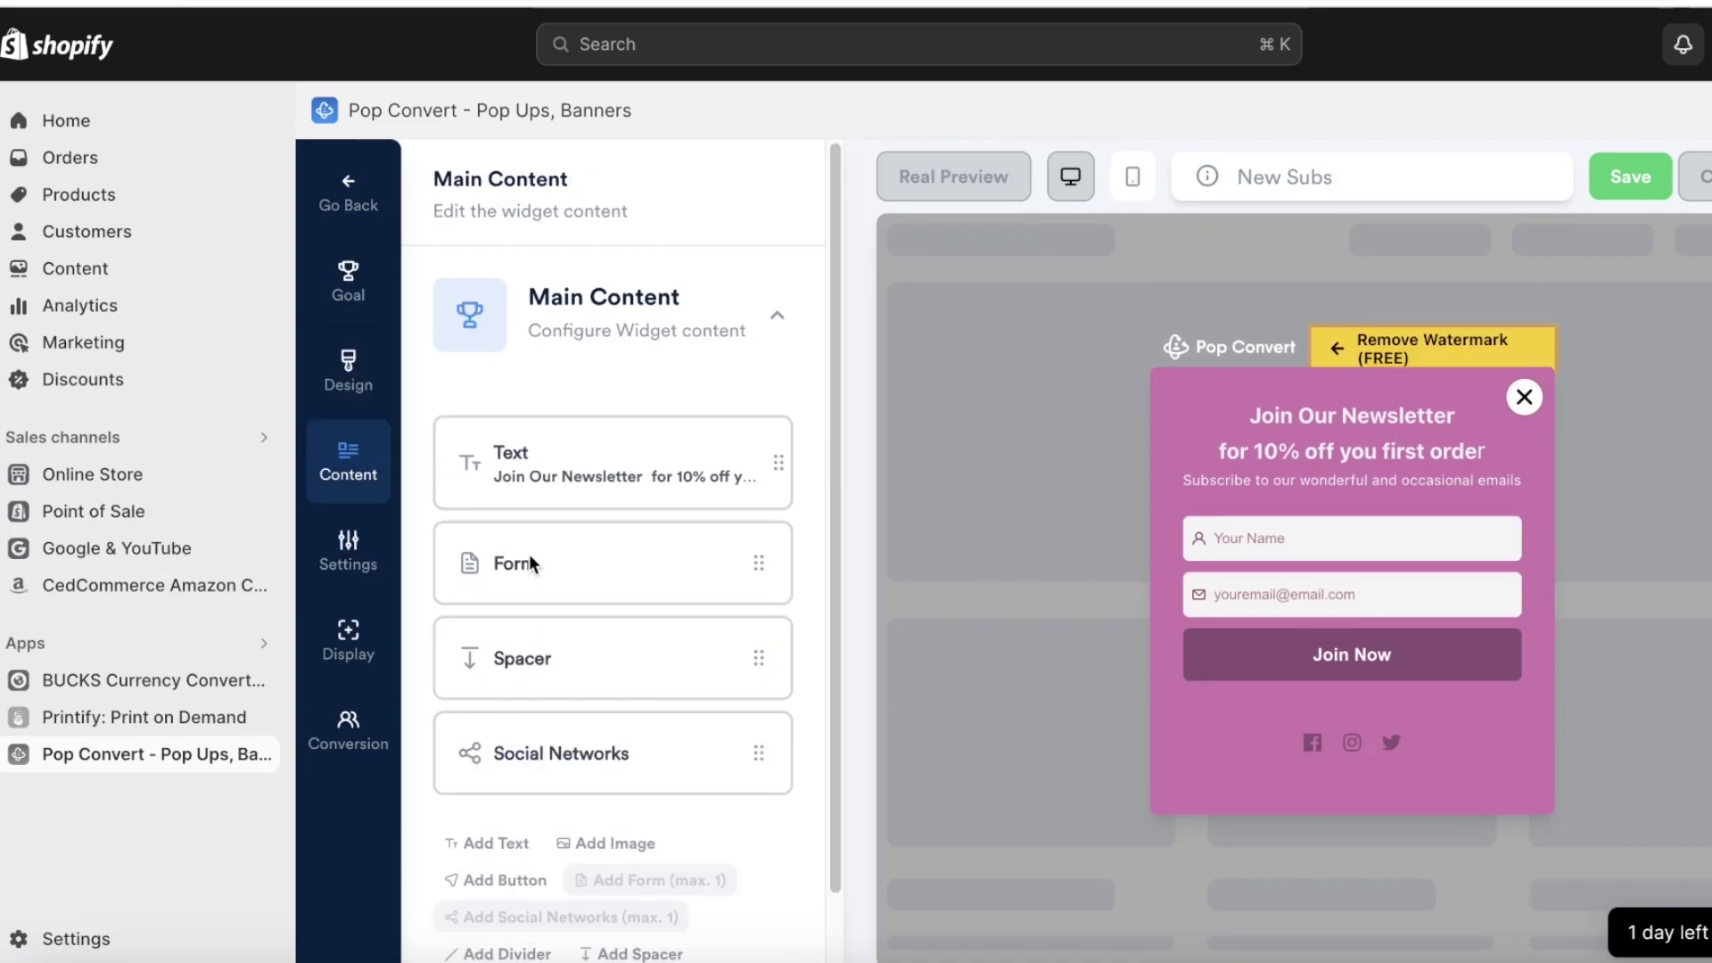
pyautogui.scroll(-1, 592, 628)
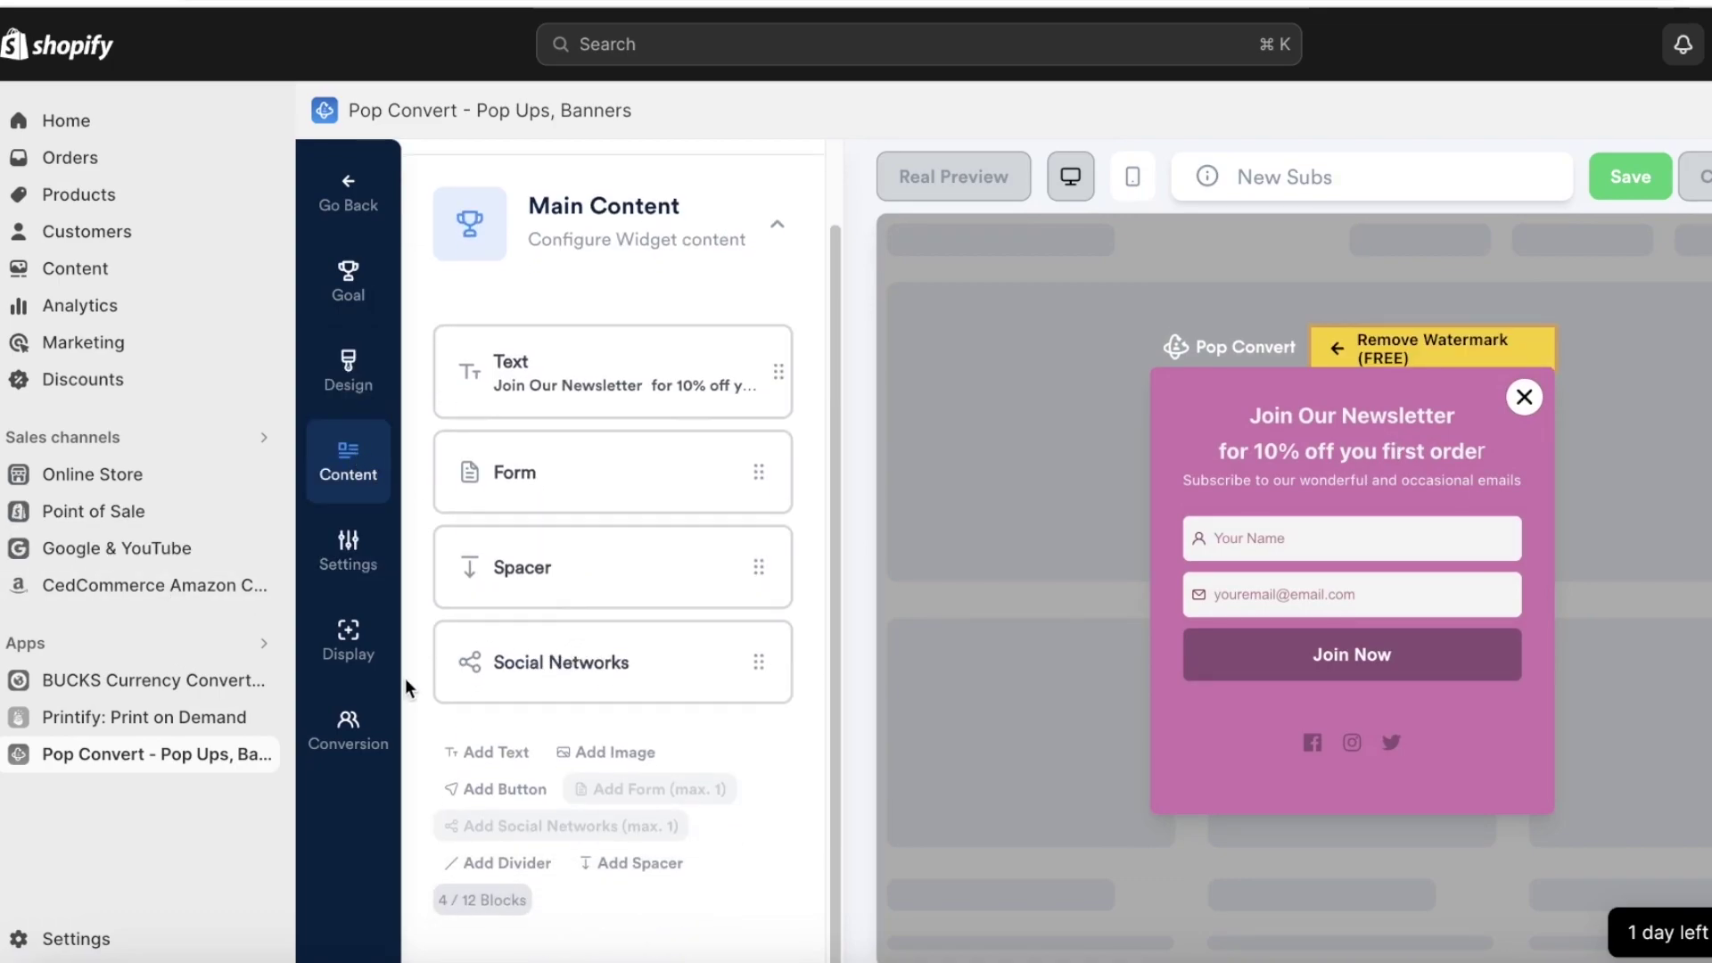
pyautogui.click(314, 651)
# - In Conversion settings, keep Thank You Message as the after-submission action
pyautogui.click(361, 727)
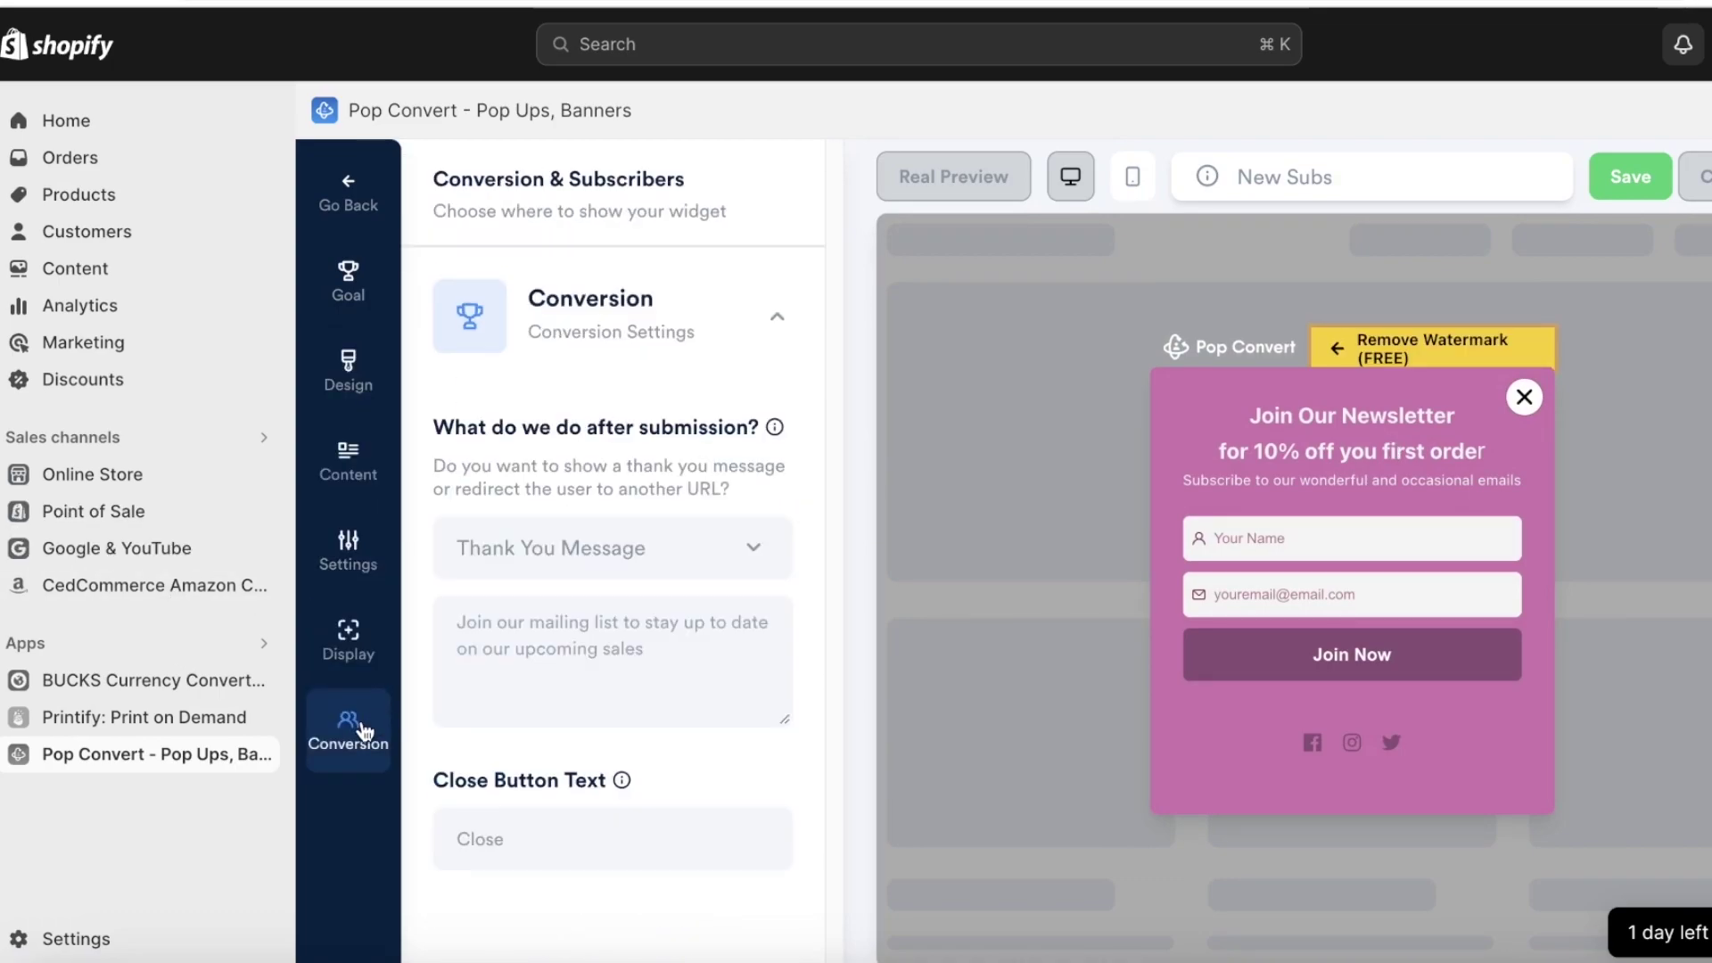
pyautogui.click(692, 575)
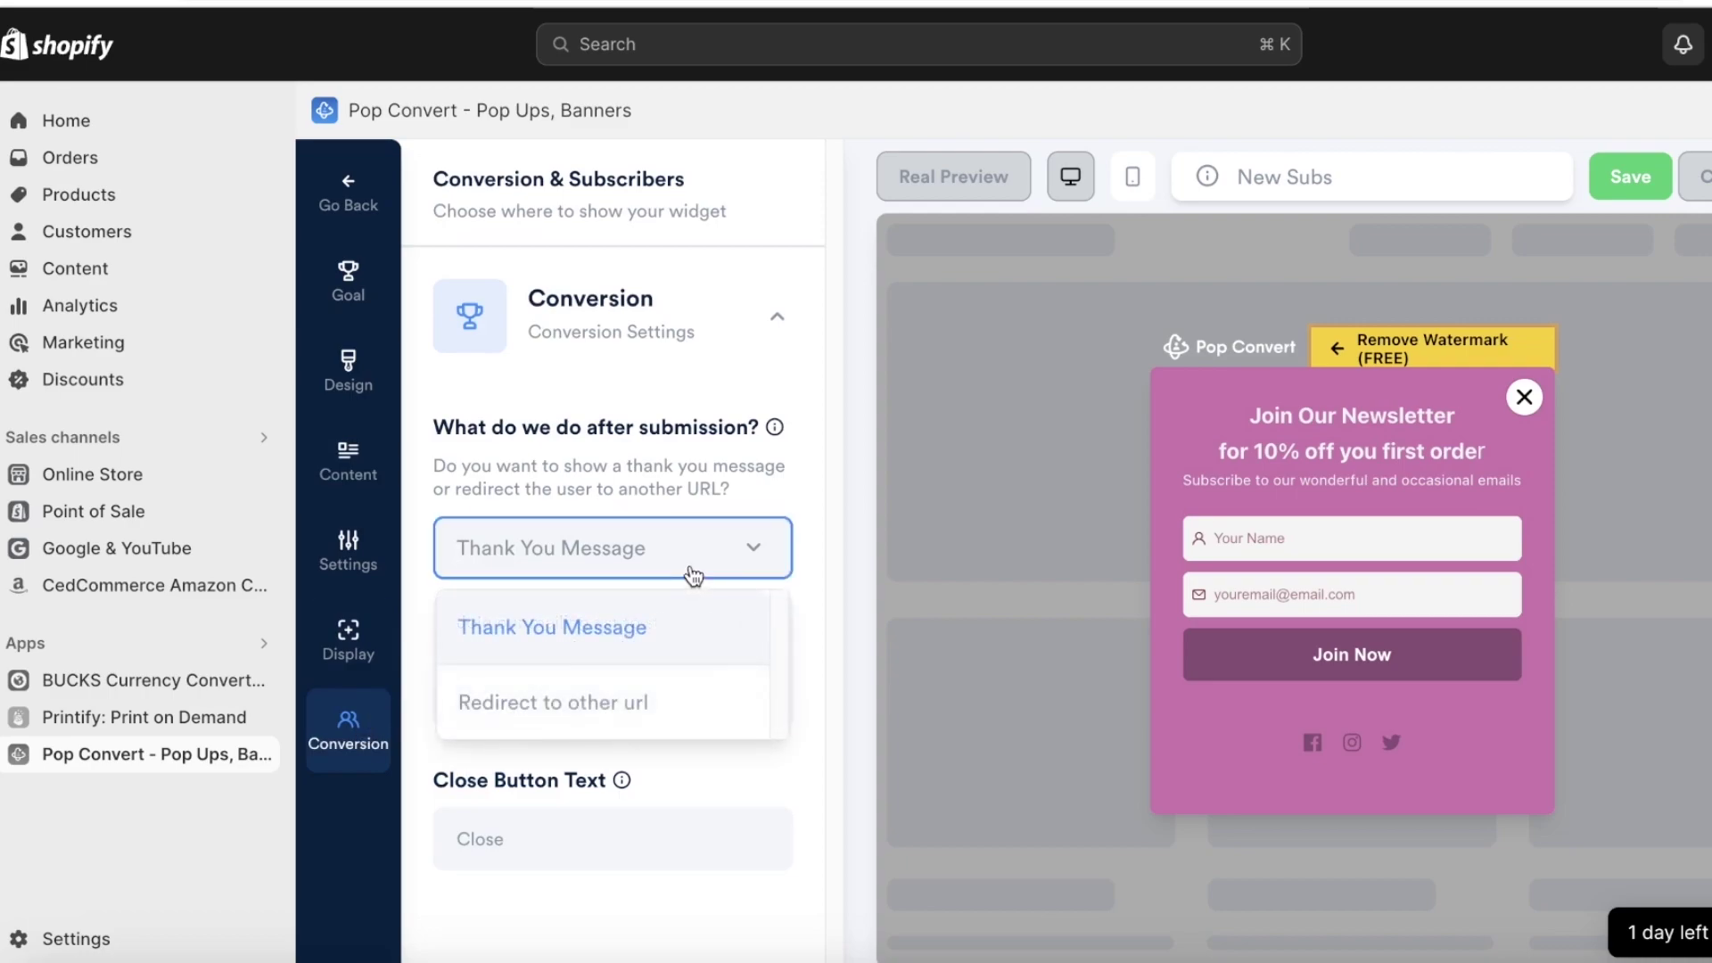
pyautogui.click(657, 630)
pyautogui.doubleClick(629, 632)
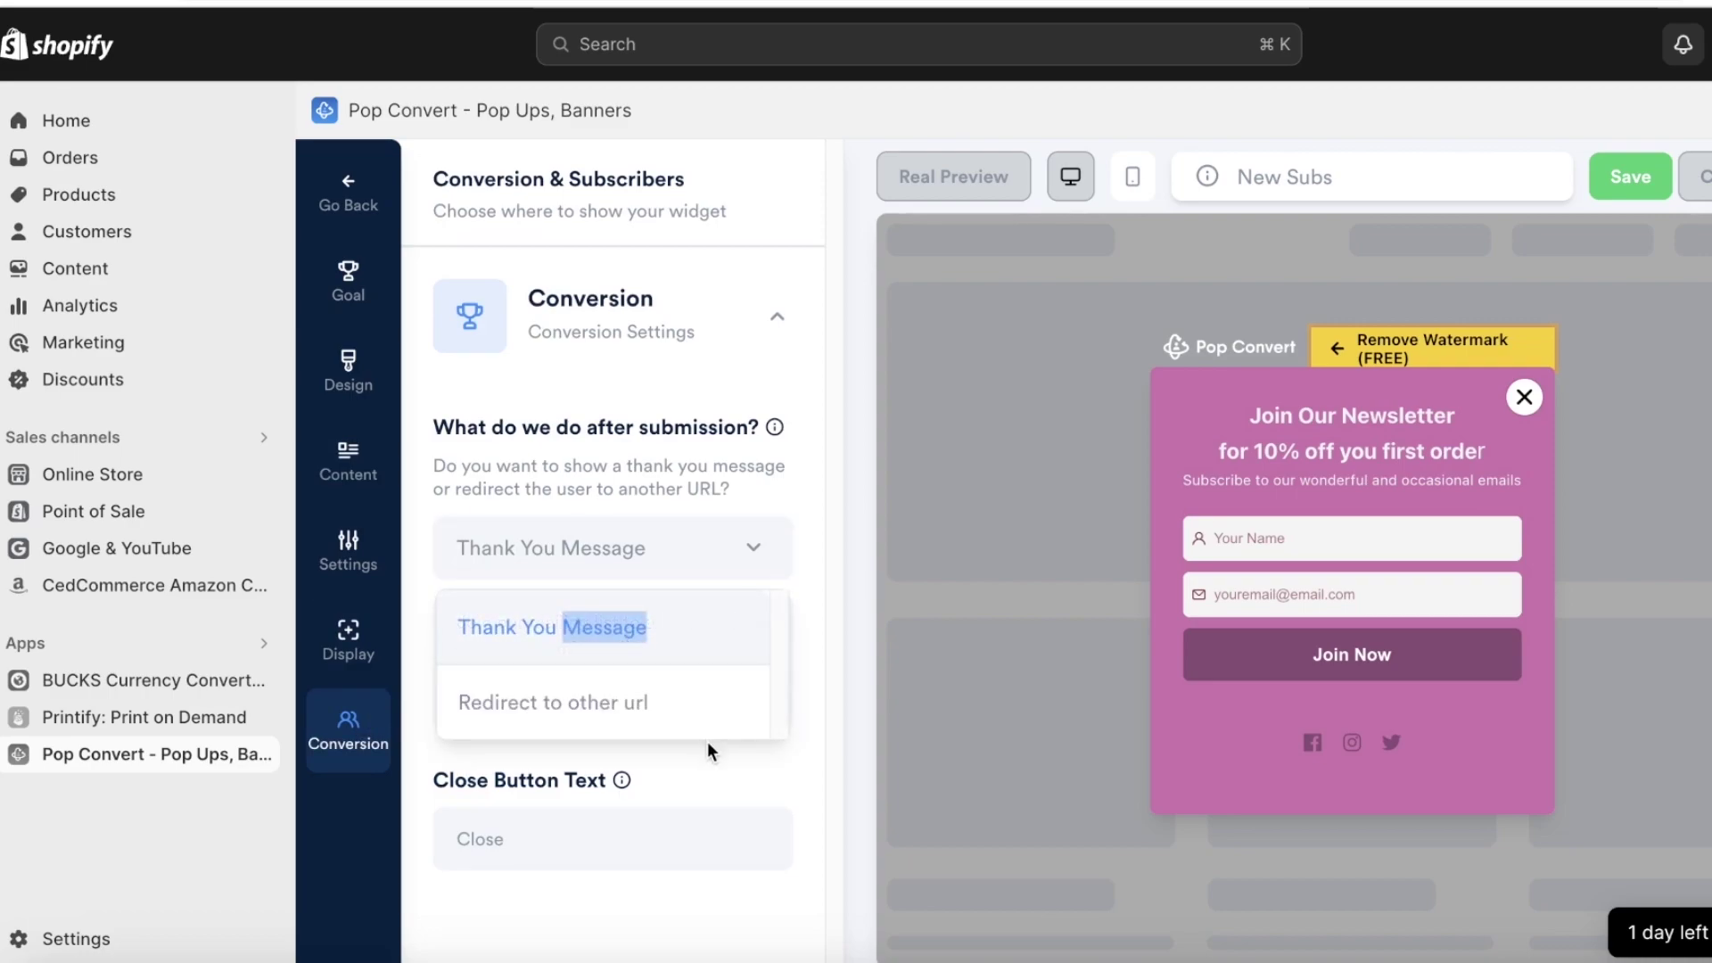
pyautogui.click(638, 632)
# - Set the message to 'PEA1S015AMFA is your discount code! Enjoy shopping with us.' and save
pyautogui.rightClick(638, 633)
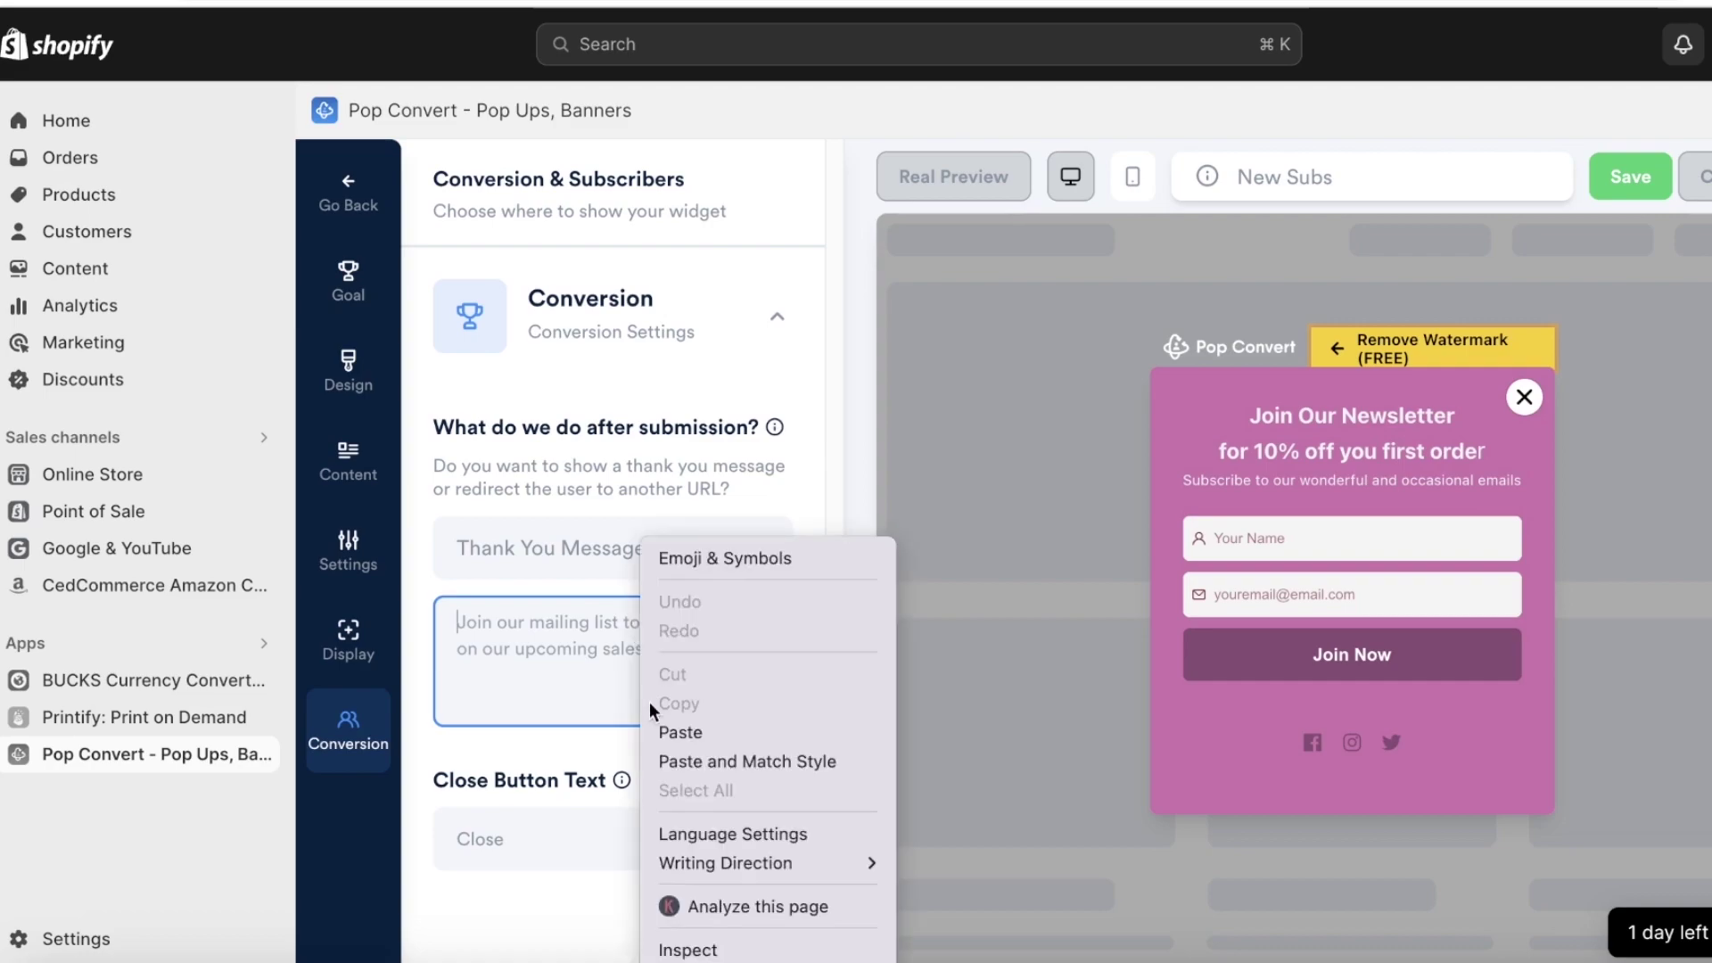
pyautogui.click(681, 730)
pyautogui.write('is your disco')
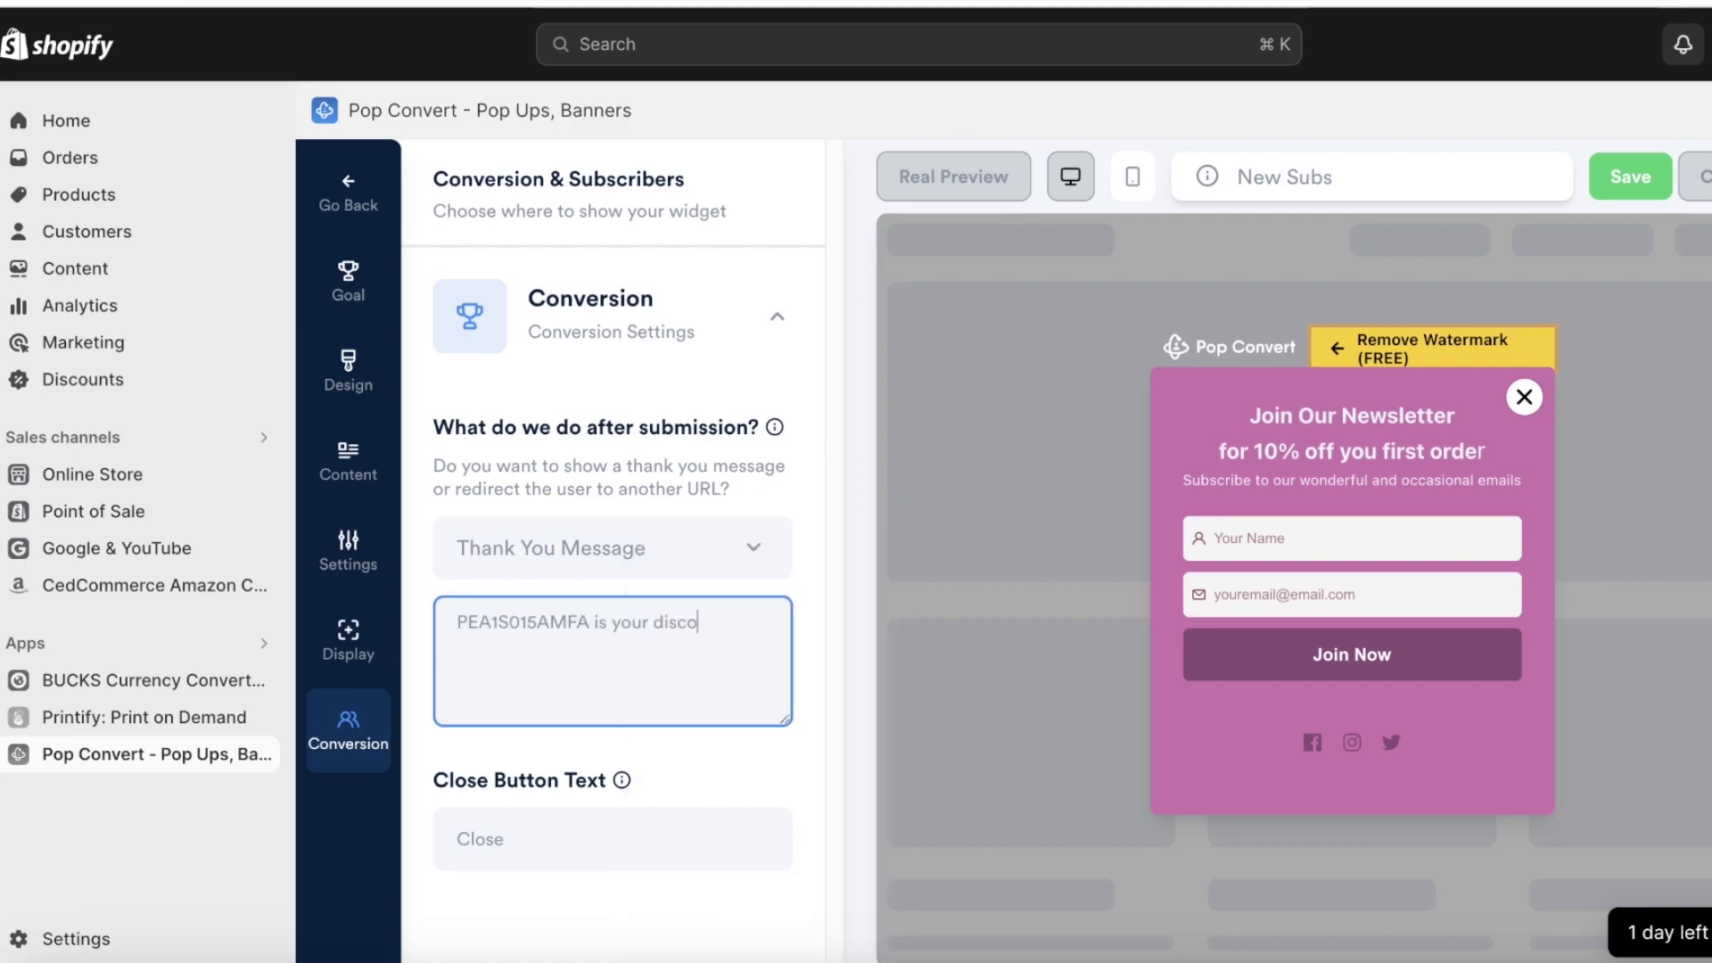
pyautogui.write('unt code! Enjoy shopping wit')
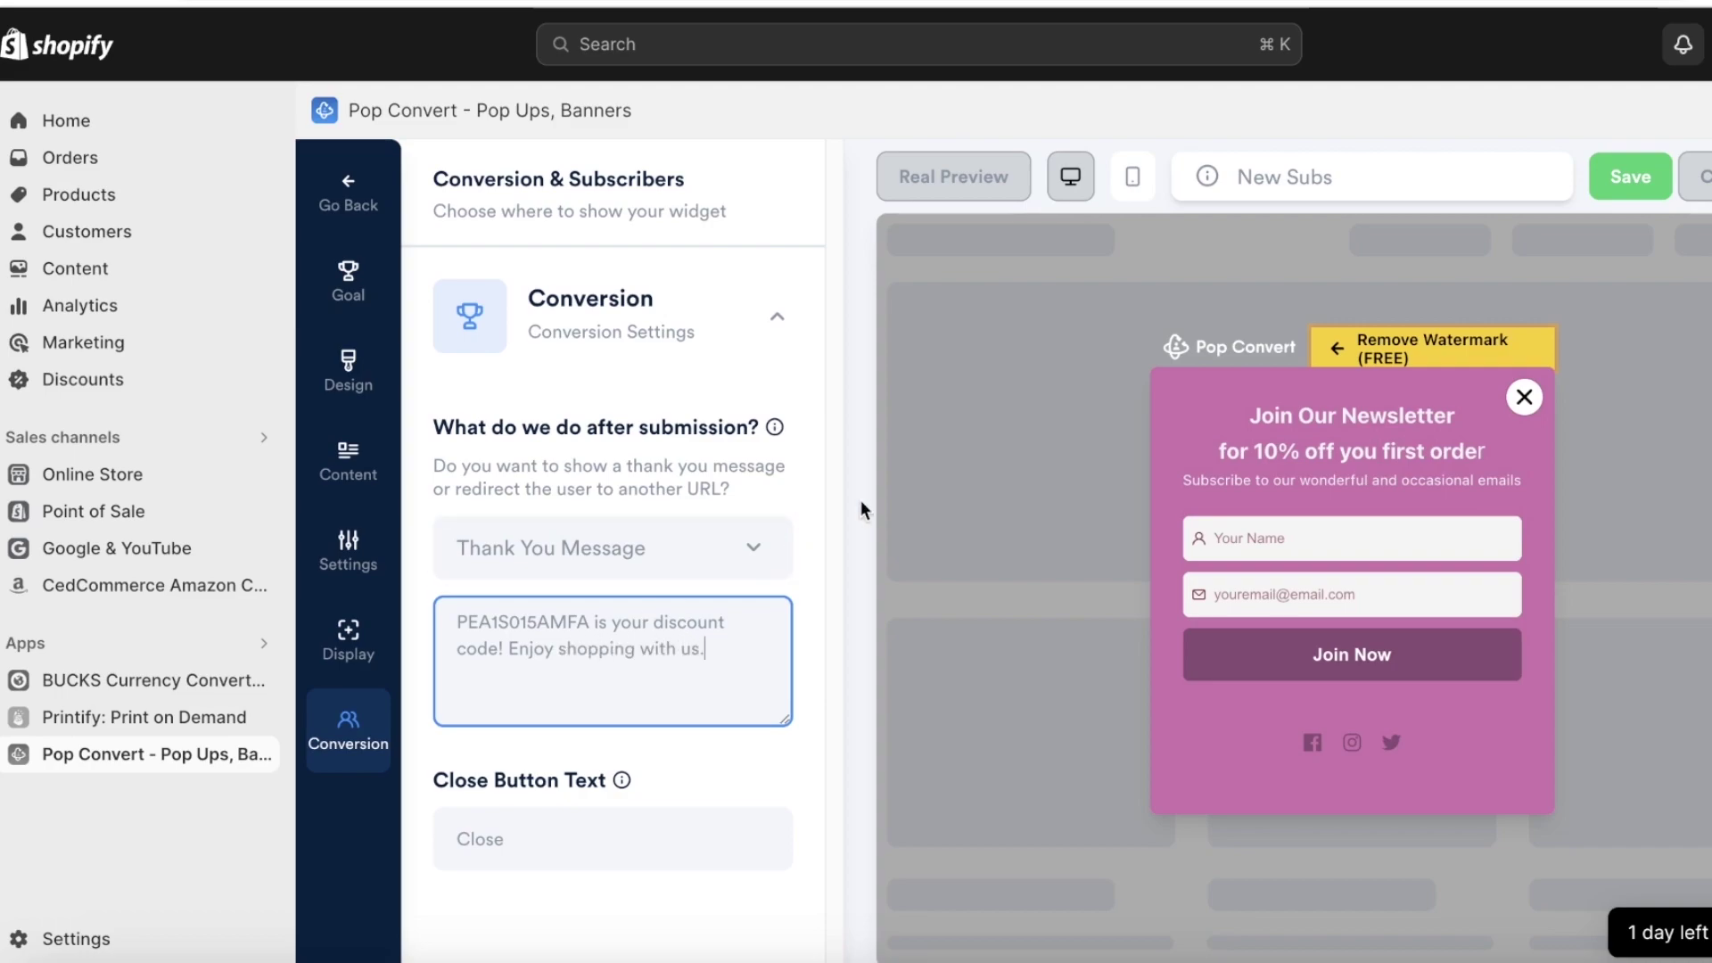
pyautogui.write('h us.')
pyautogui.click(1640, 171)
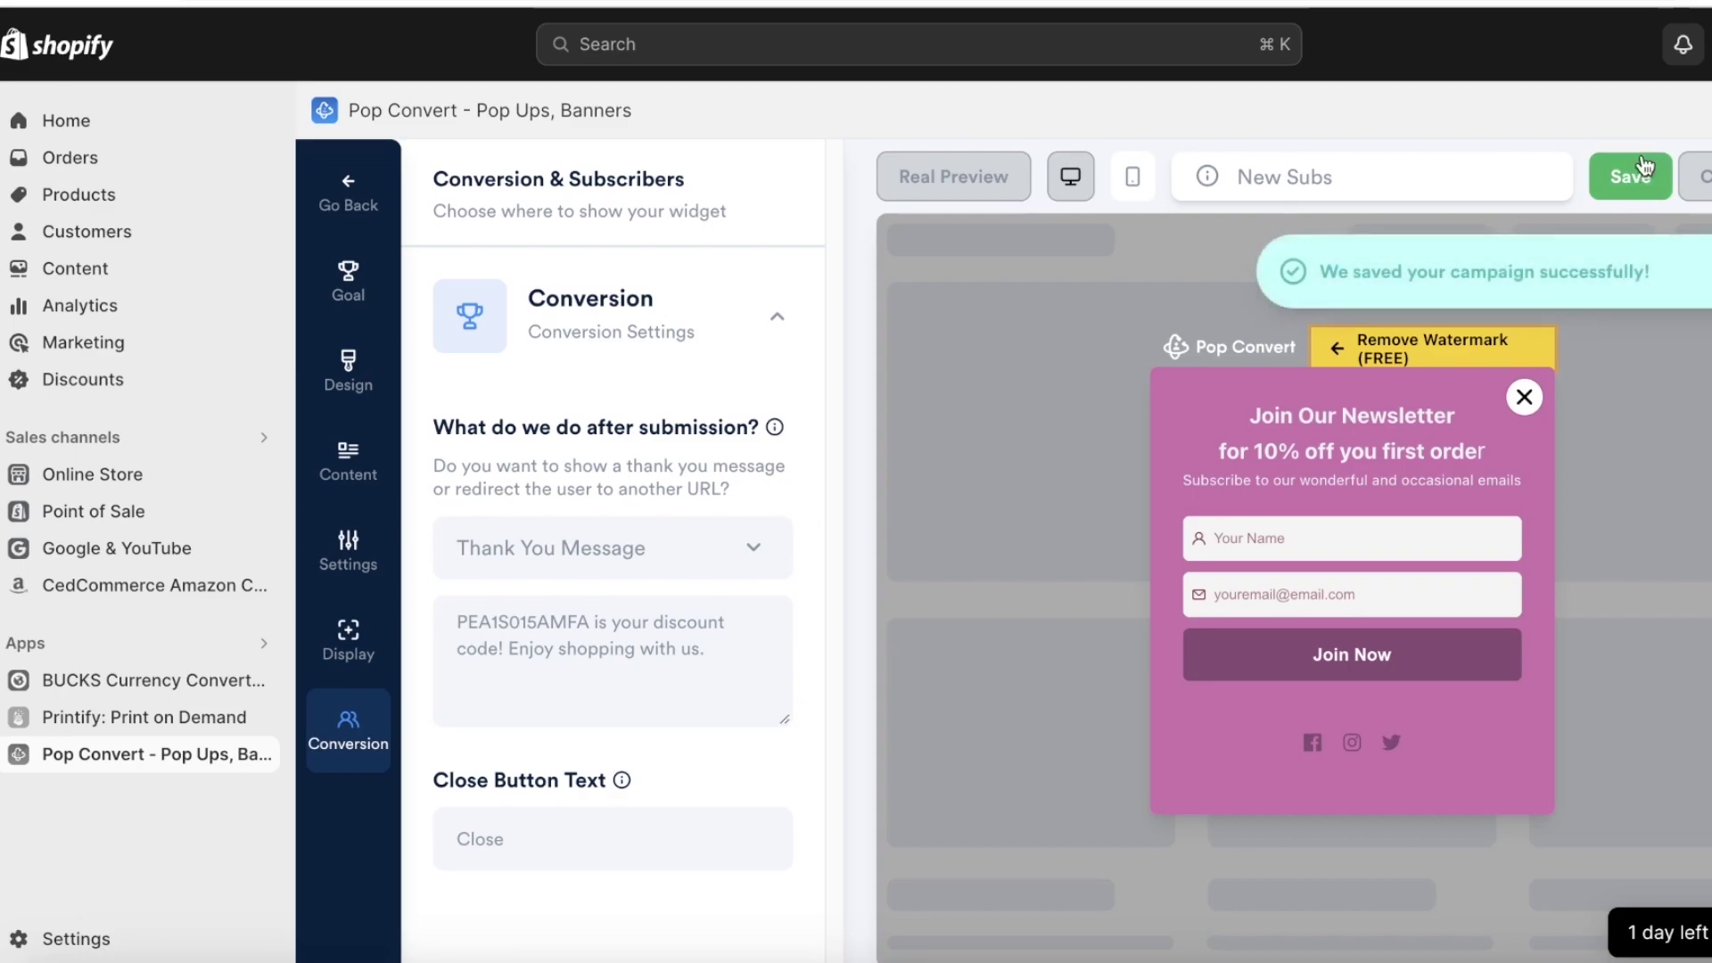
pyautogui.click(740, 556)
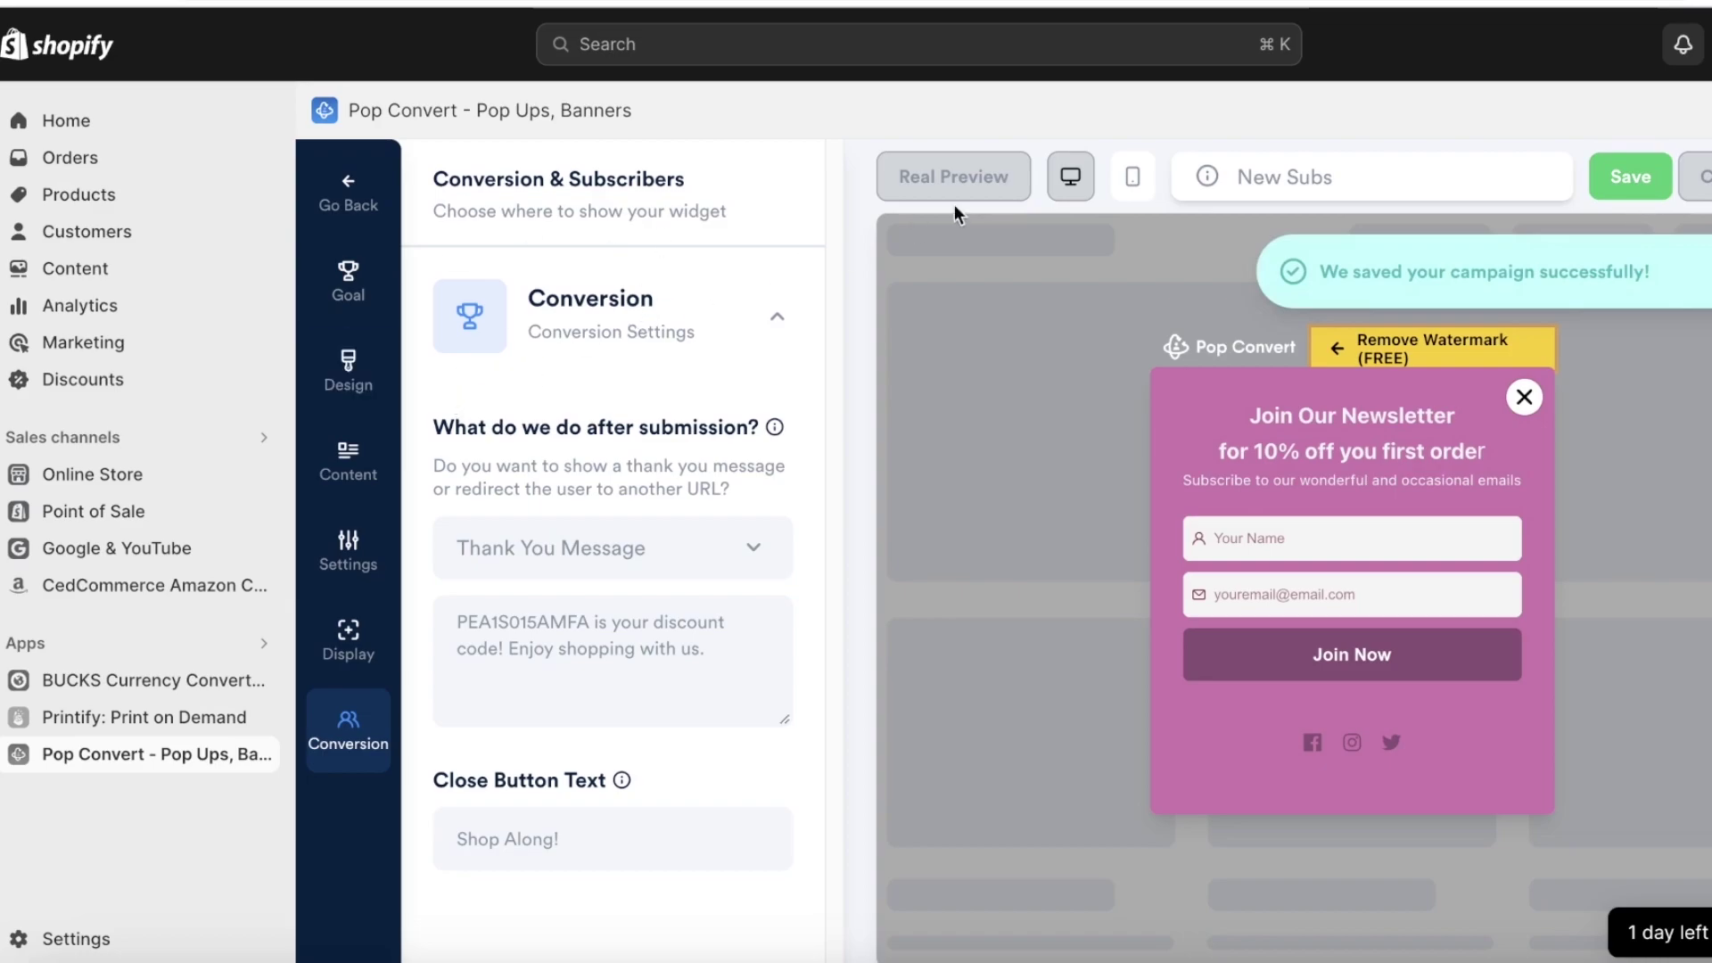
# - Submit the storefront popup with saved name and email, then copy the shown PEA1S015AMFA code
pyautogui.click(954, 189)
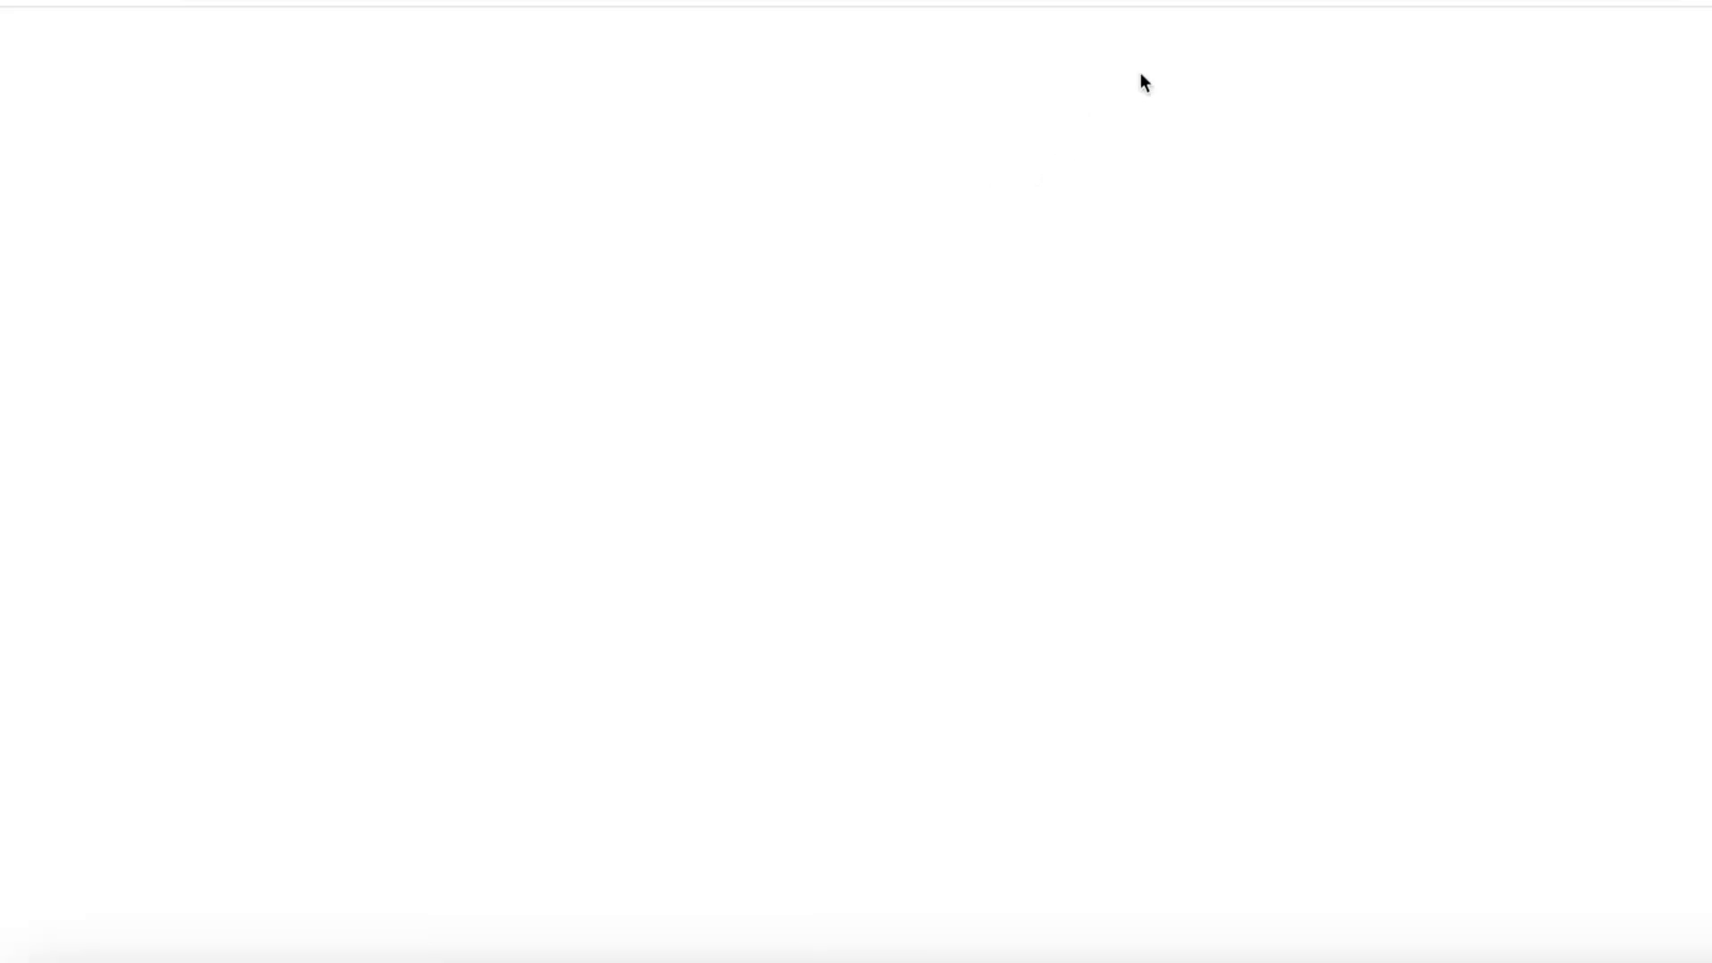
pyautogui.press('Escape')
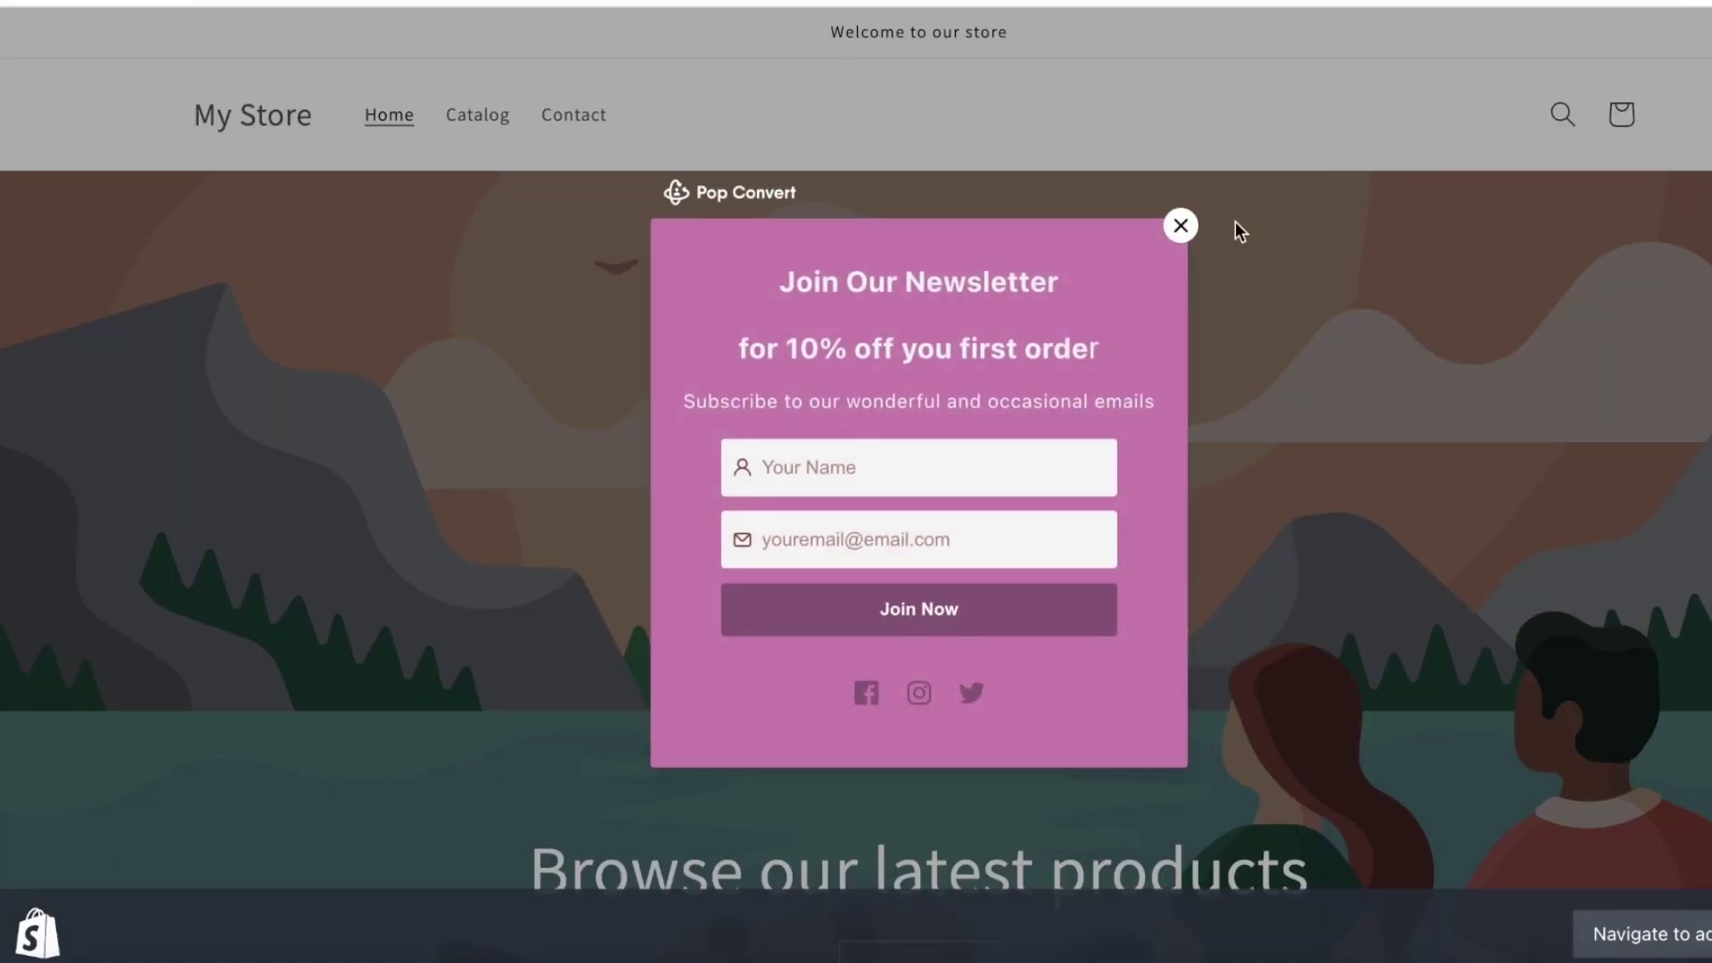
pyautogui.click(872, 483)
pyautogui.click(901, 556)
pyautogui.click(879, 539)
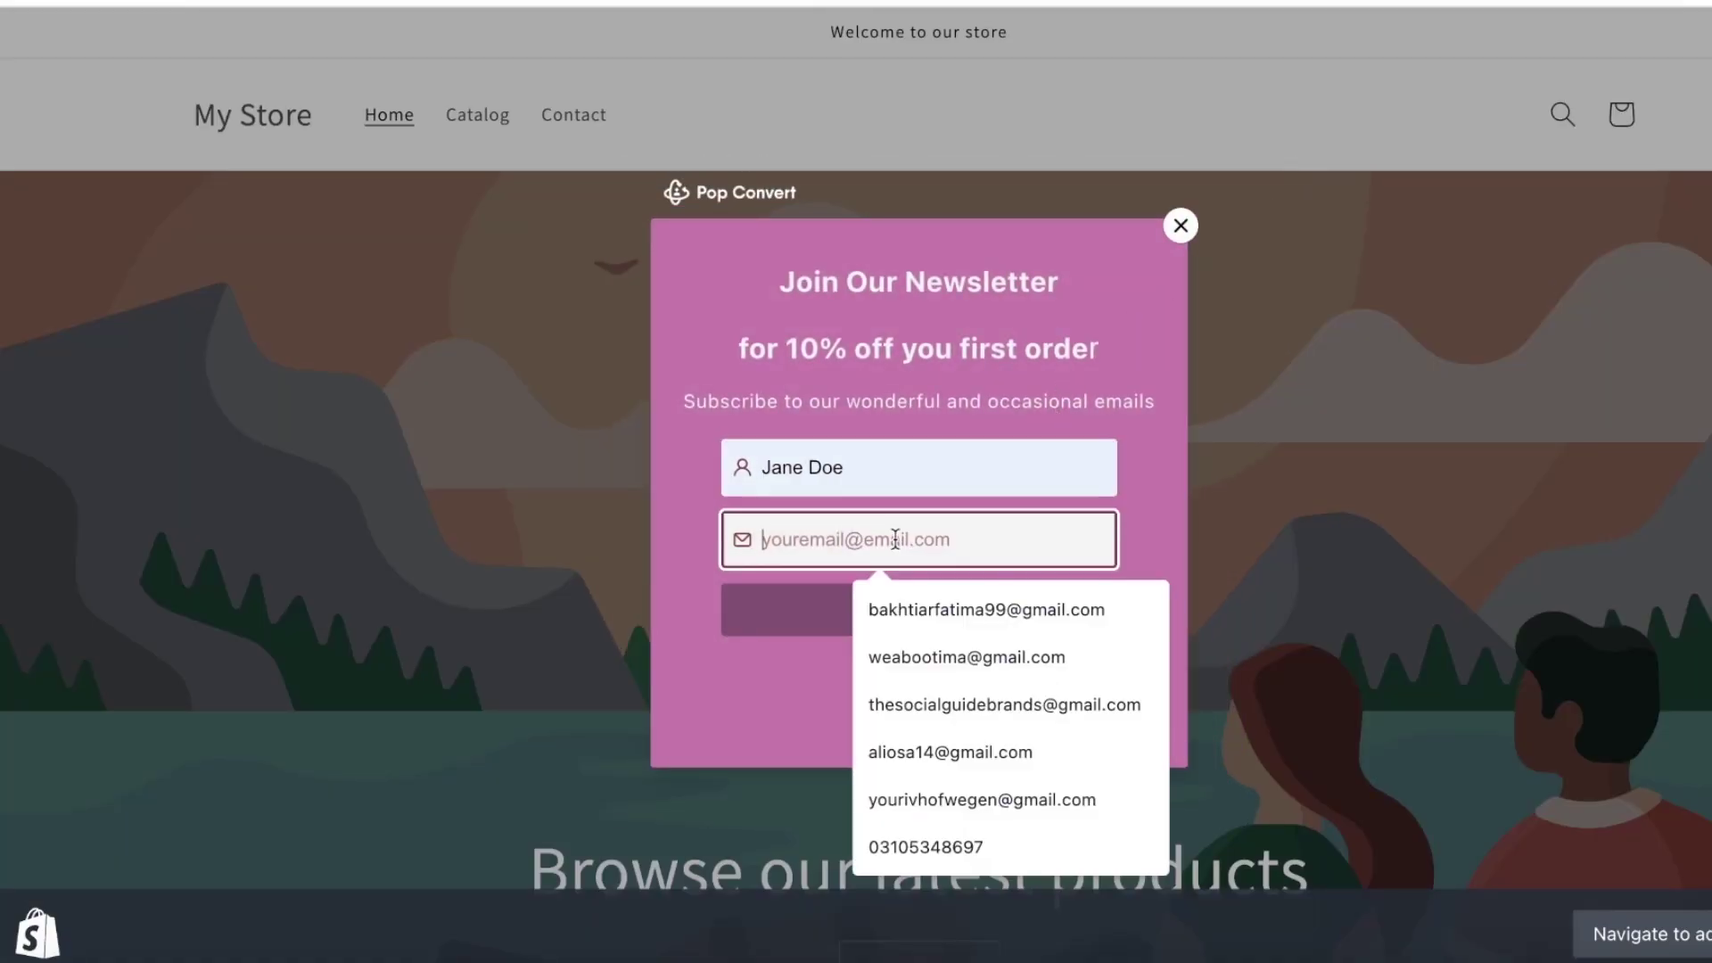
pyautogui.click(916, 615)
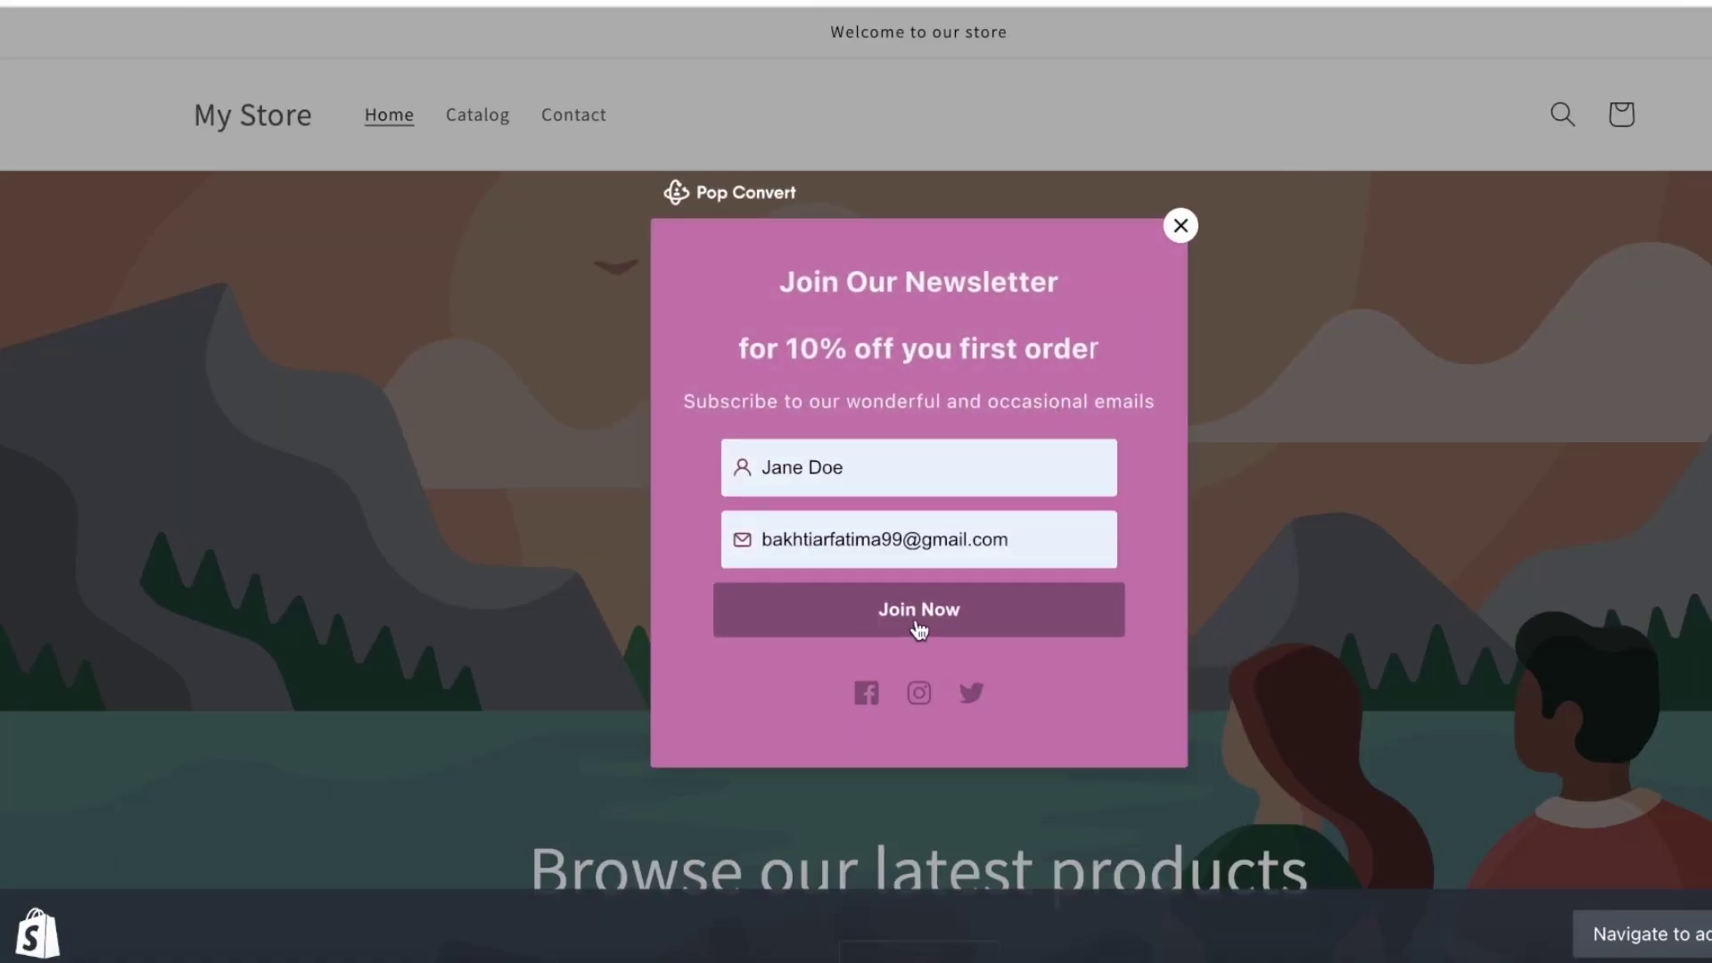
pyautogui.click(919, 624)
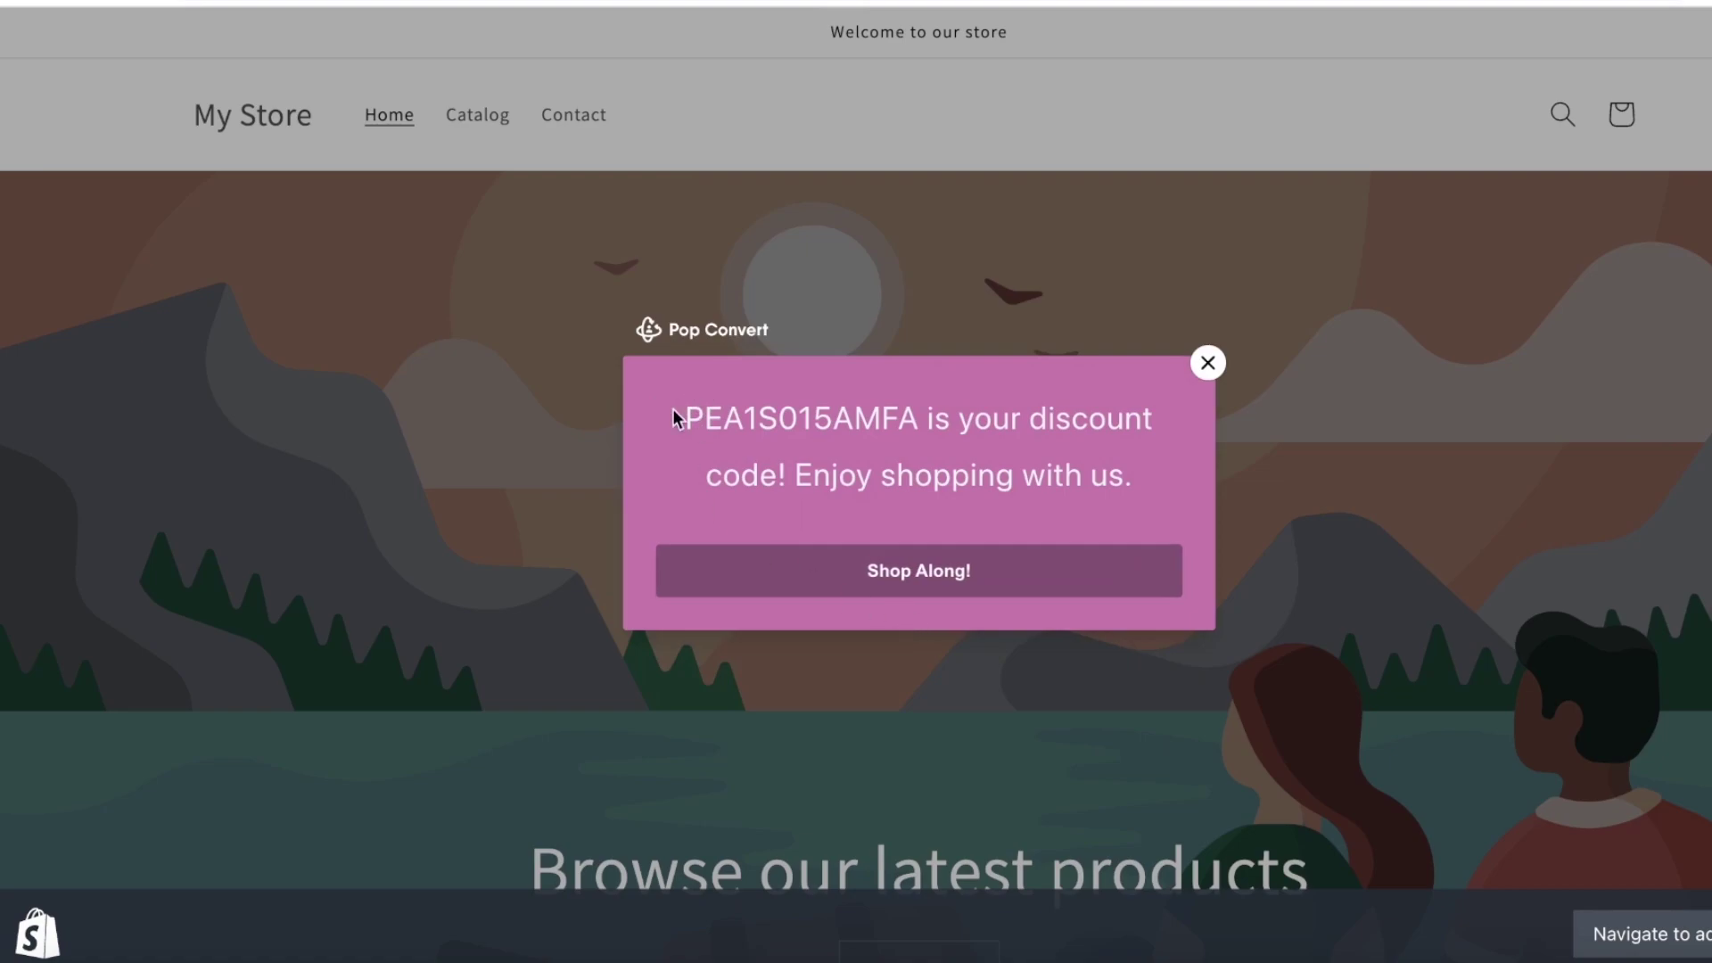
pyautogui.rightClick(911, 399)
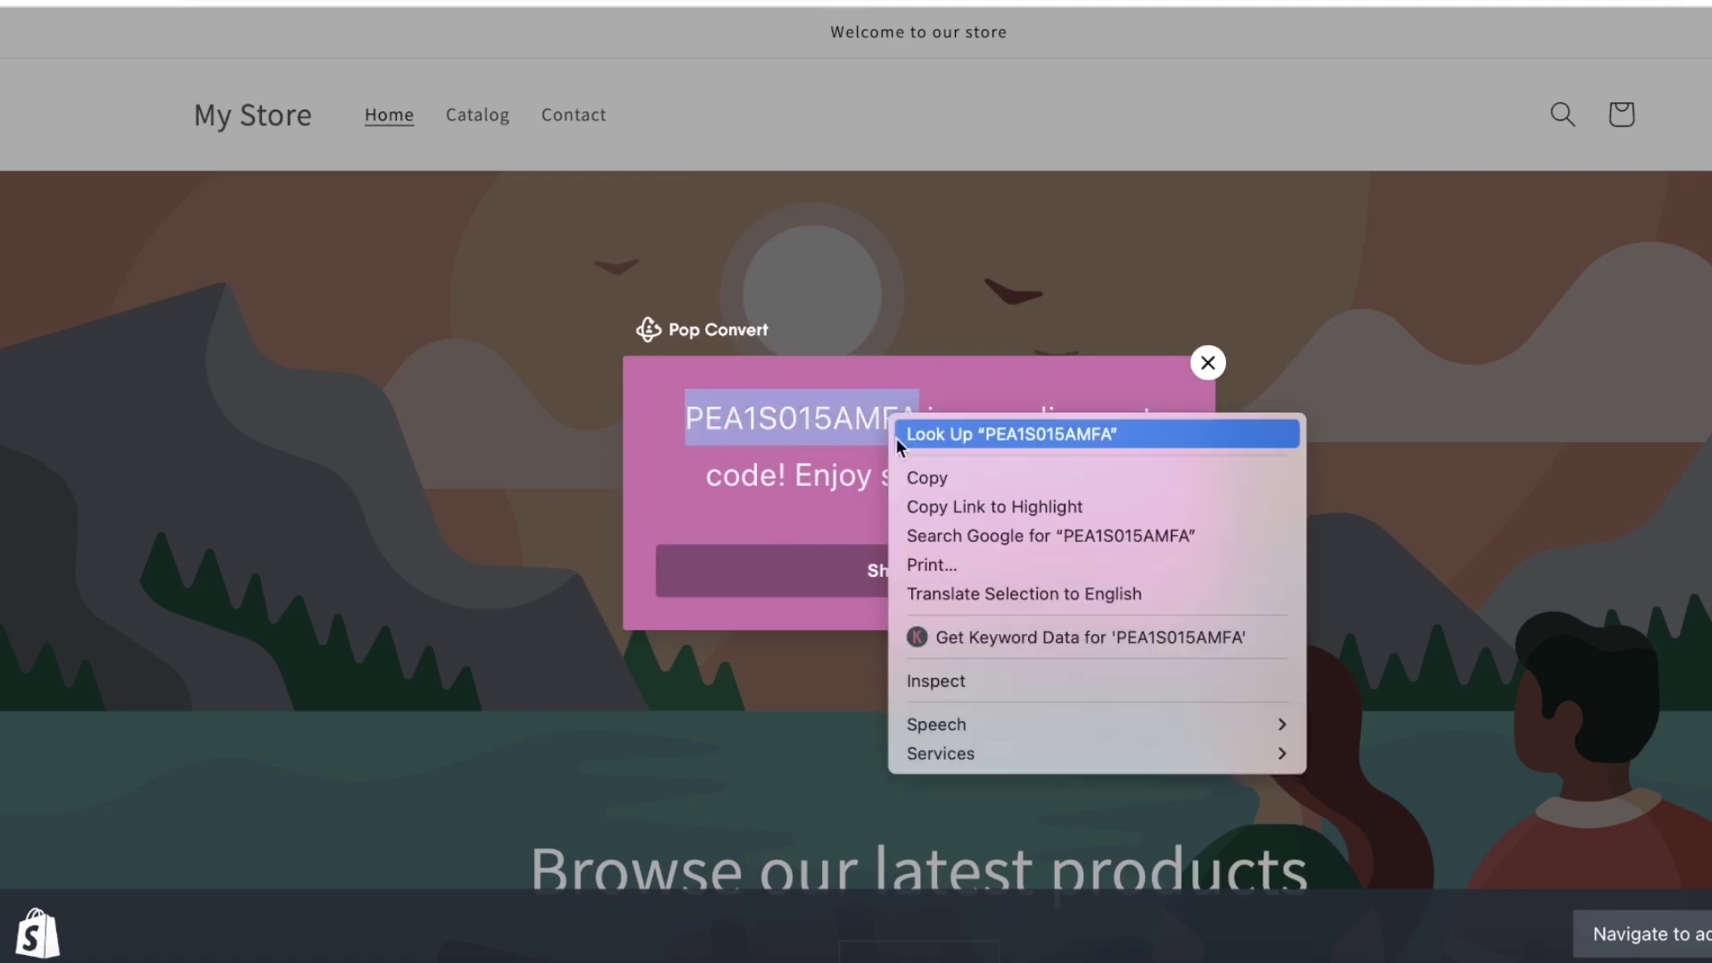
pyautogui.click(923, 480)
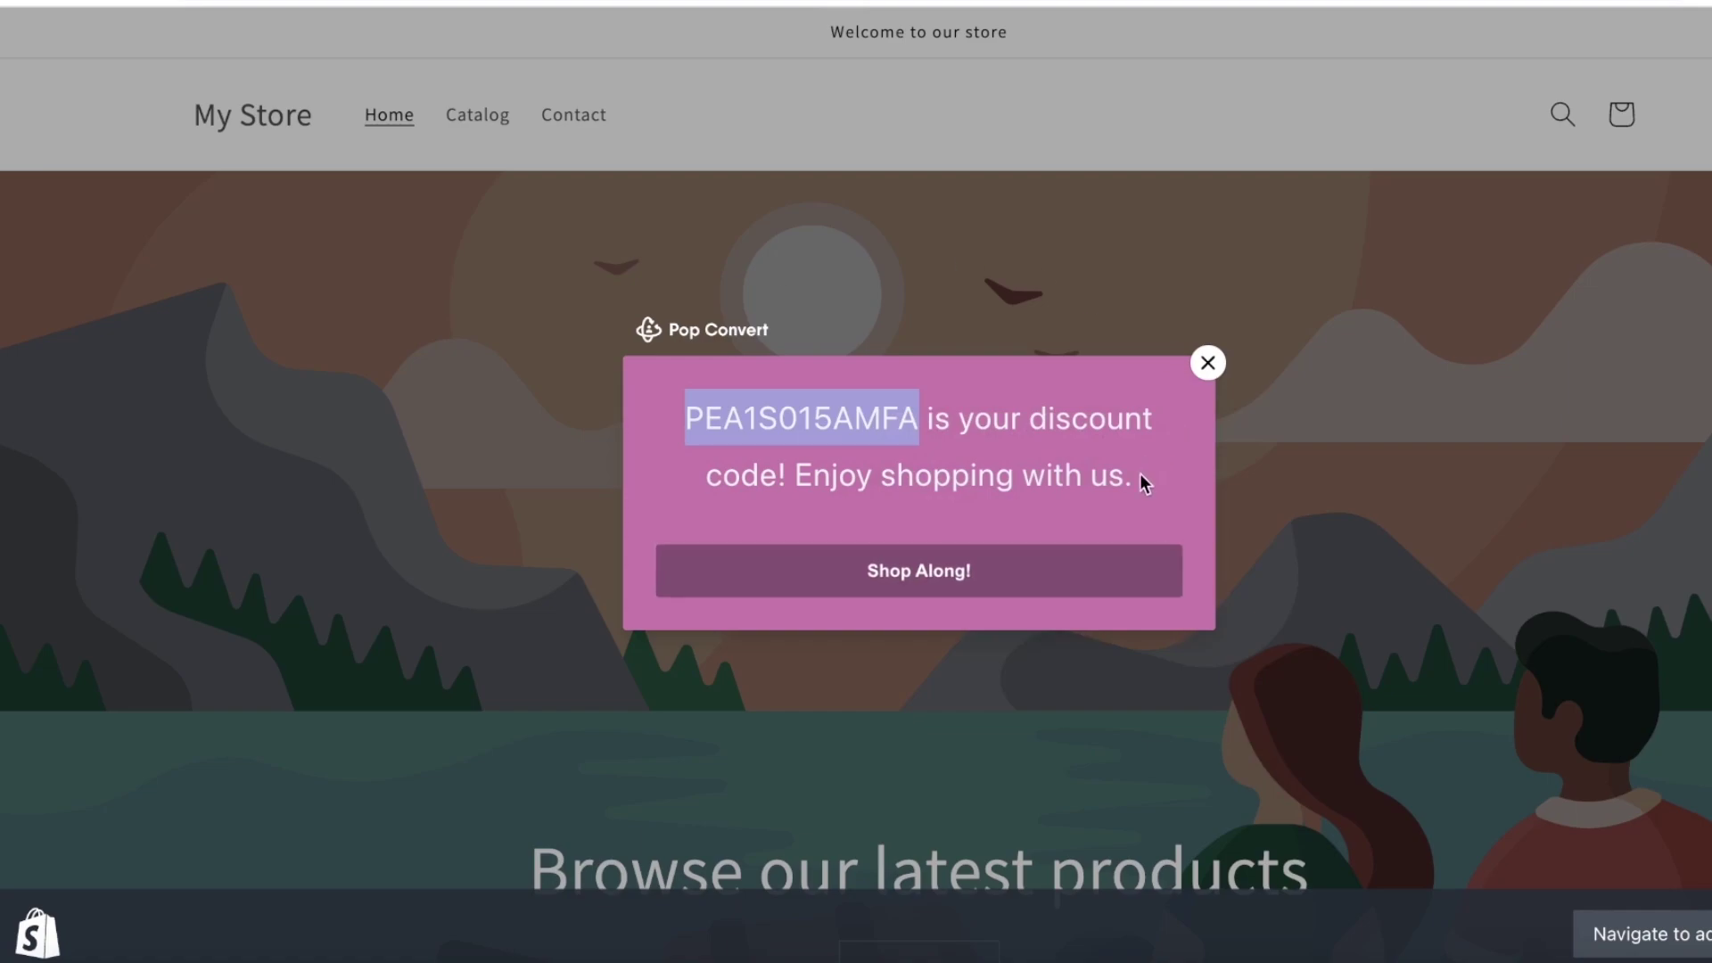